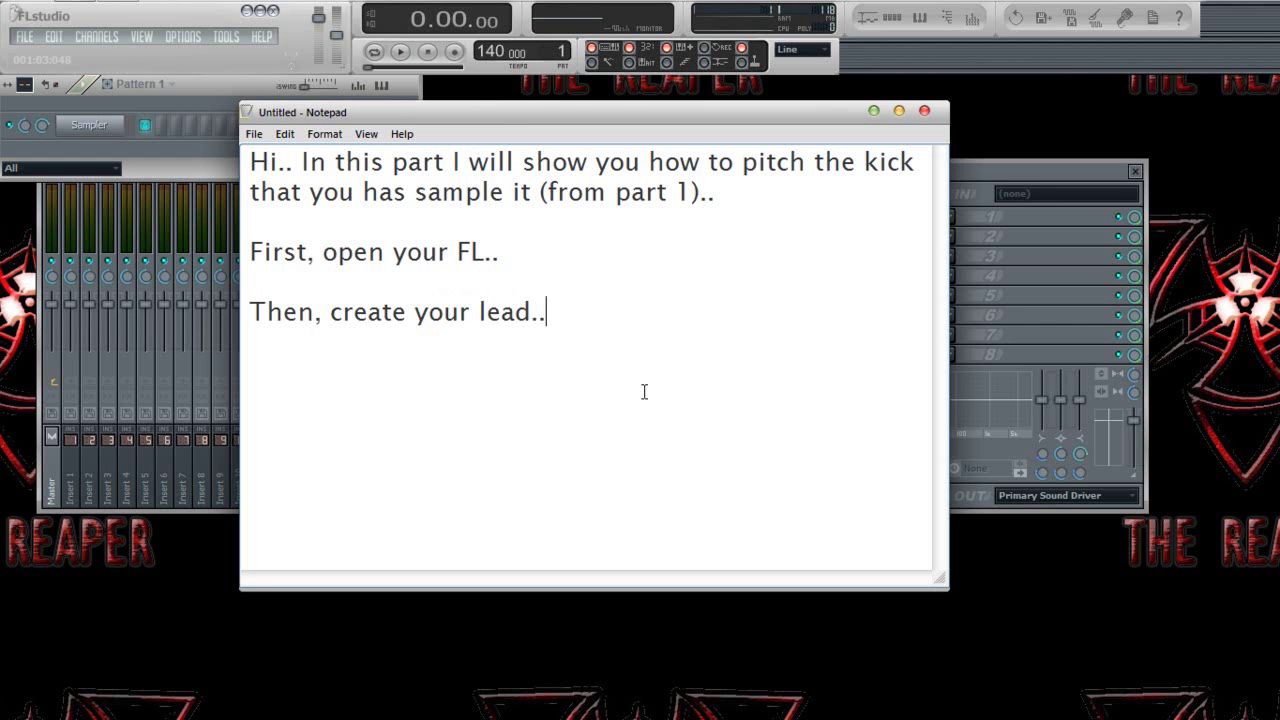
Open the recent project Project Hardstyle Tutorial.flp and add the line "This is my lead.." to the Notepad note
{"action": "left_click", "coordinate": [25, 38]}
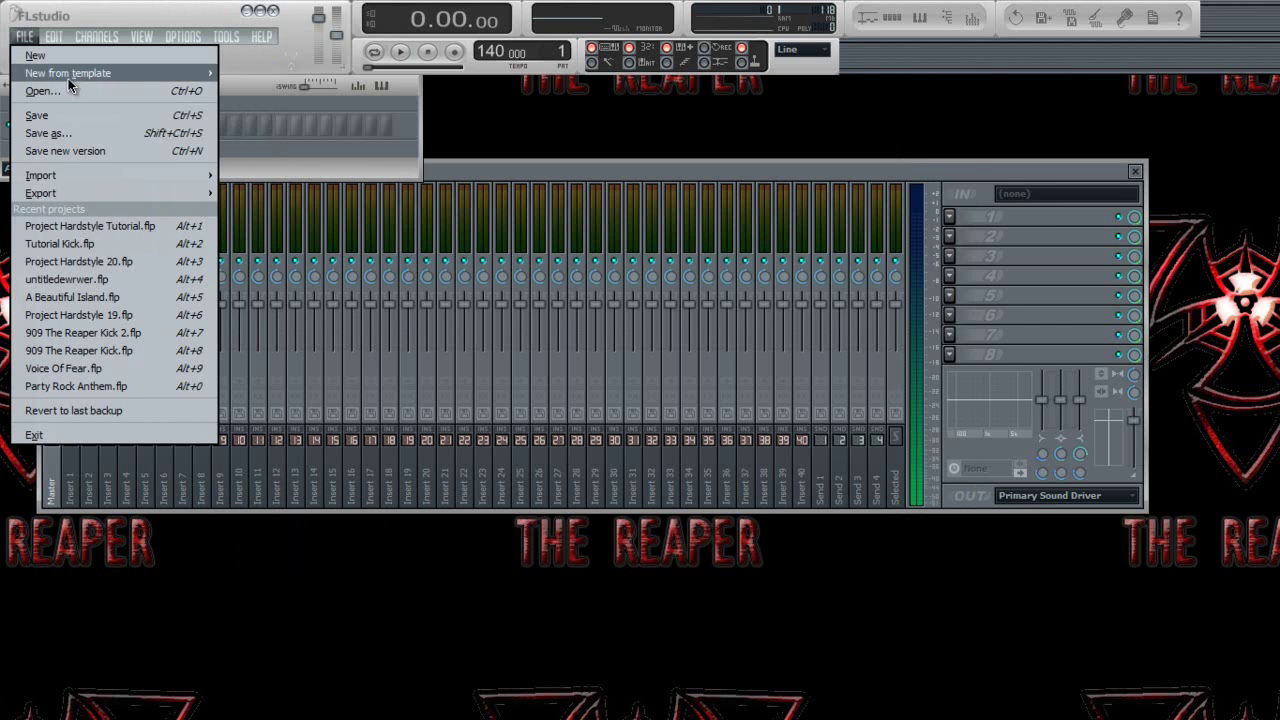
{"action": "left_click", "coordinate": [128, 226]}
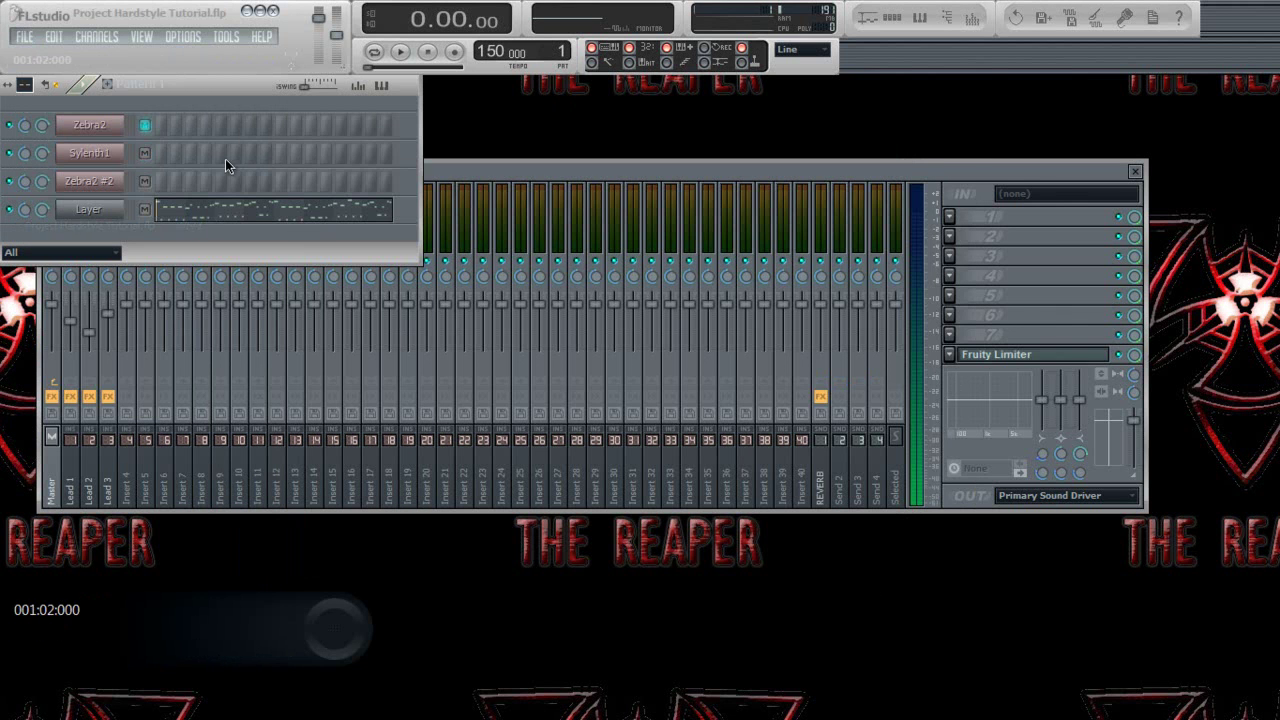
{"action": "key", "text": "alt+Tab"}
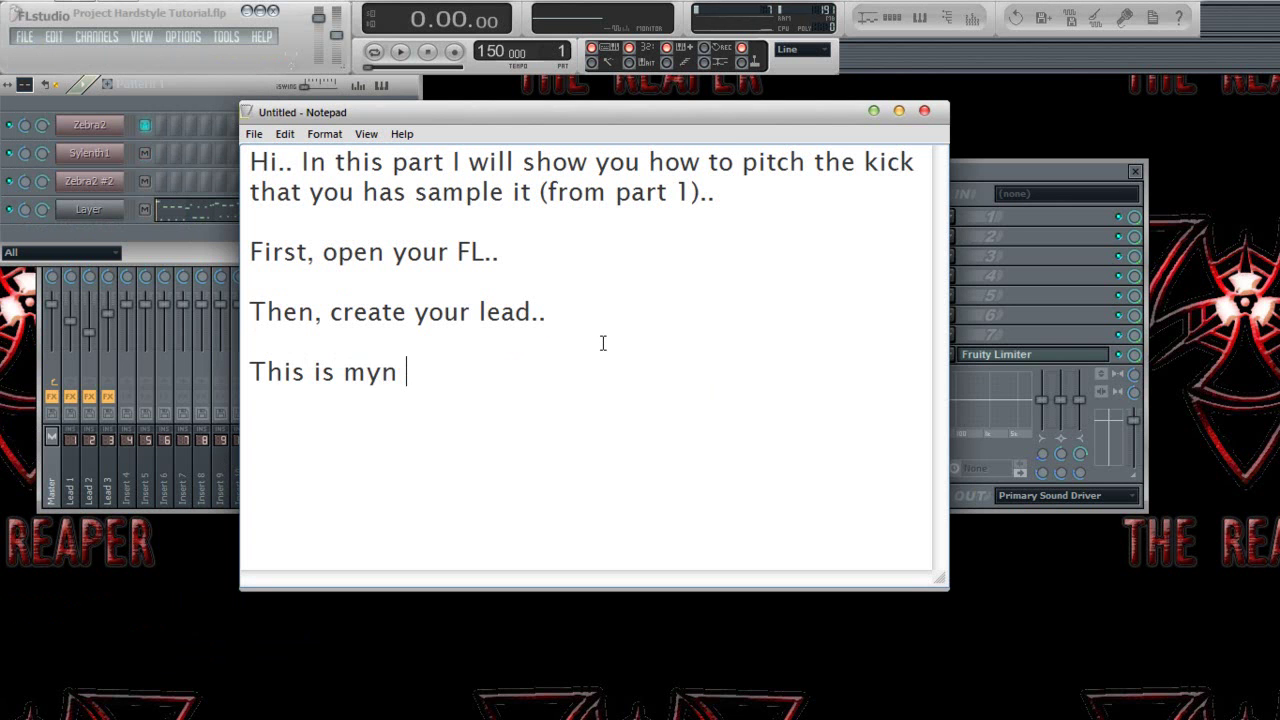
{"action": "type", "text": "lead.."}
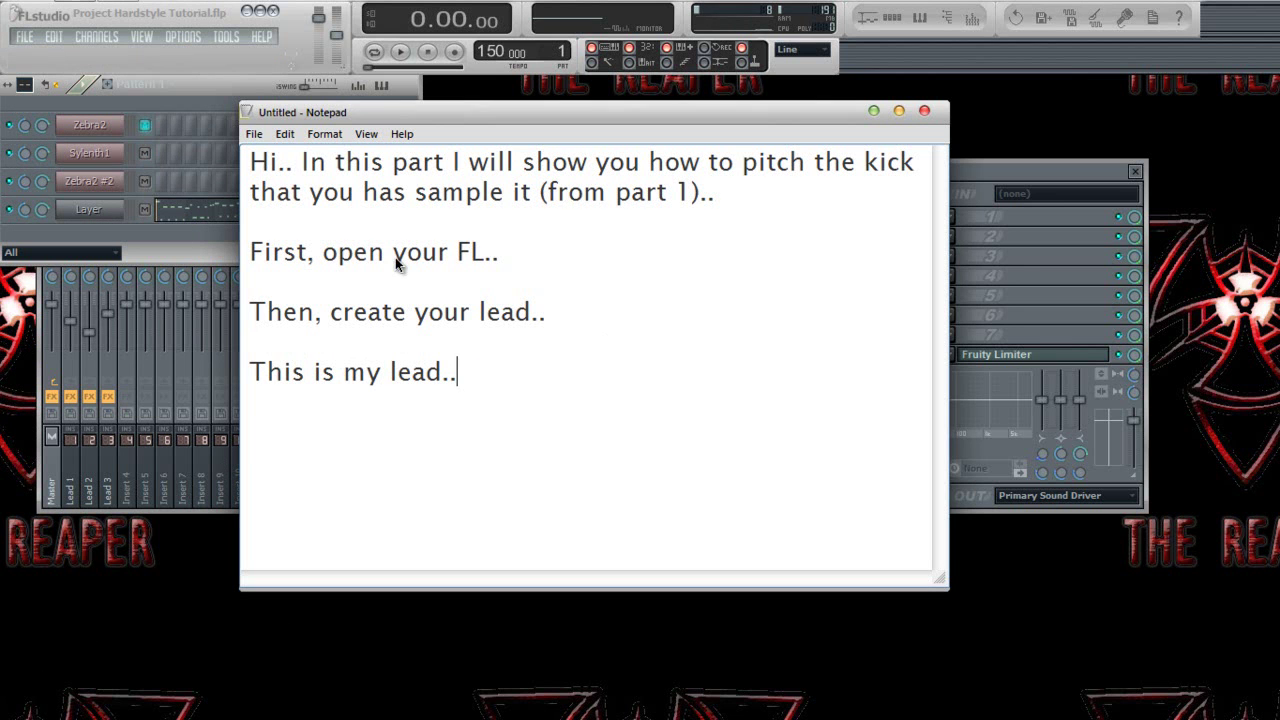
Play the lead pattern in FL Studio and examine the Layer channel's notes in the piano roll, then stop playback
{"action": "left_click", "coordinate": [401, 52]}
{"action": "left_click", "coordinate": [264, 216]}
{"action": "scroll", "coordinate": [416, 246], "scroll_direction": "down", "scroll_amount": 3}
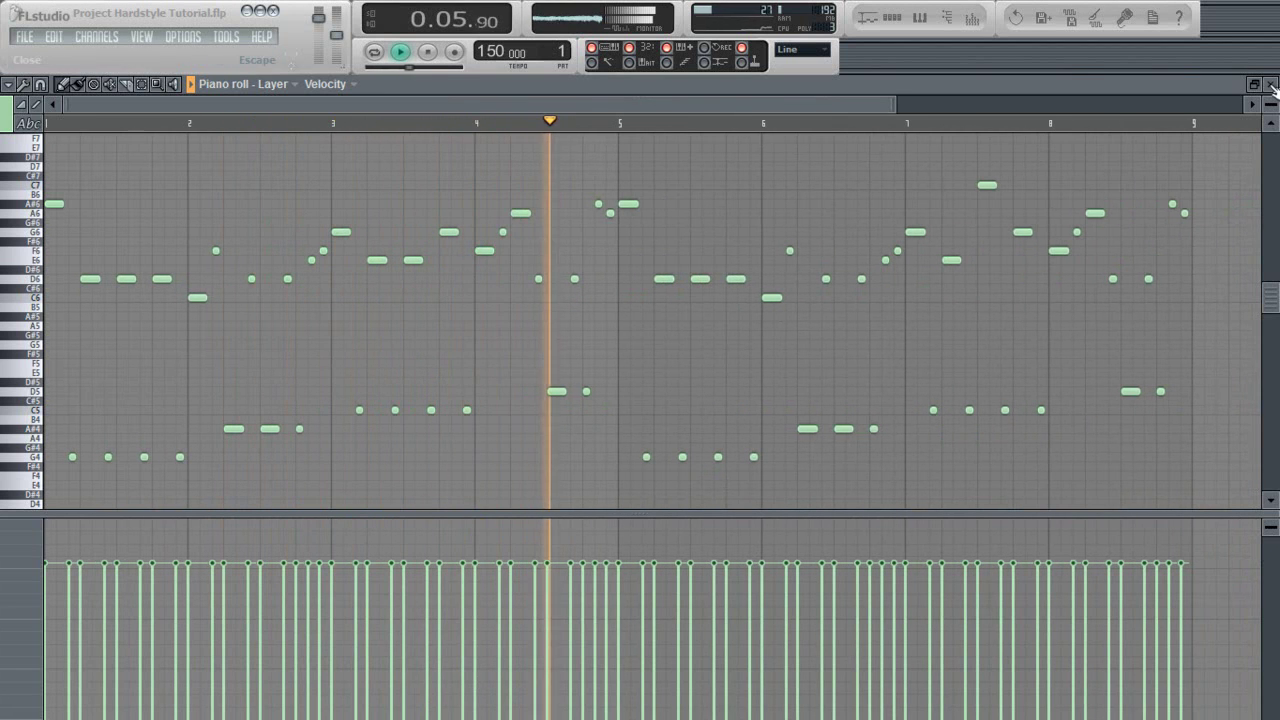
{"action": "left_click", "coordinate": [1272, 85]}
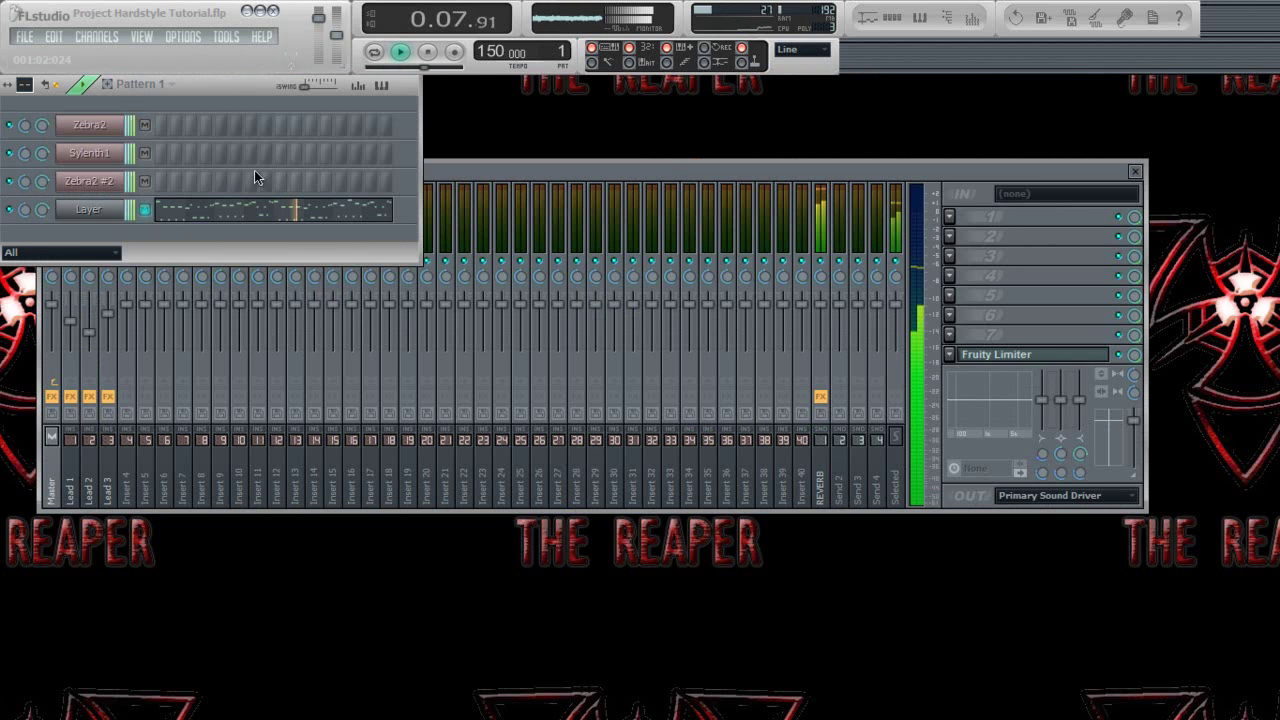
{"action": "key", "text": "space"}
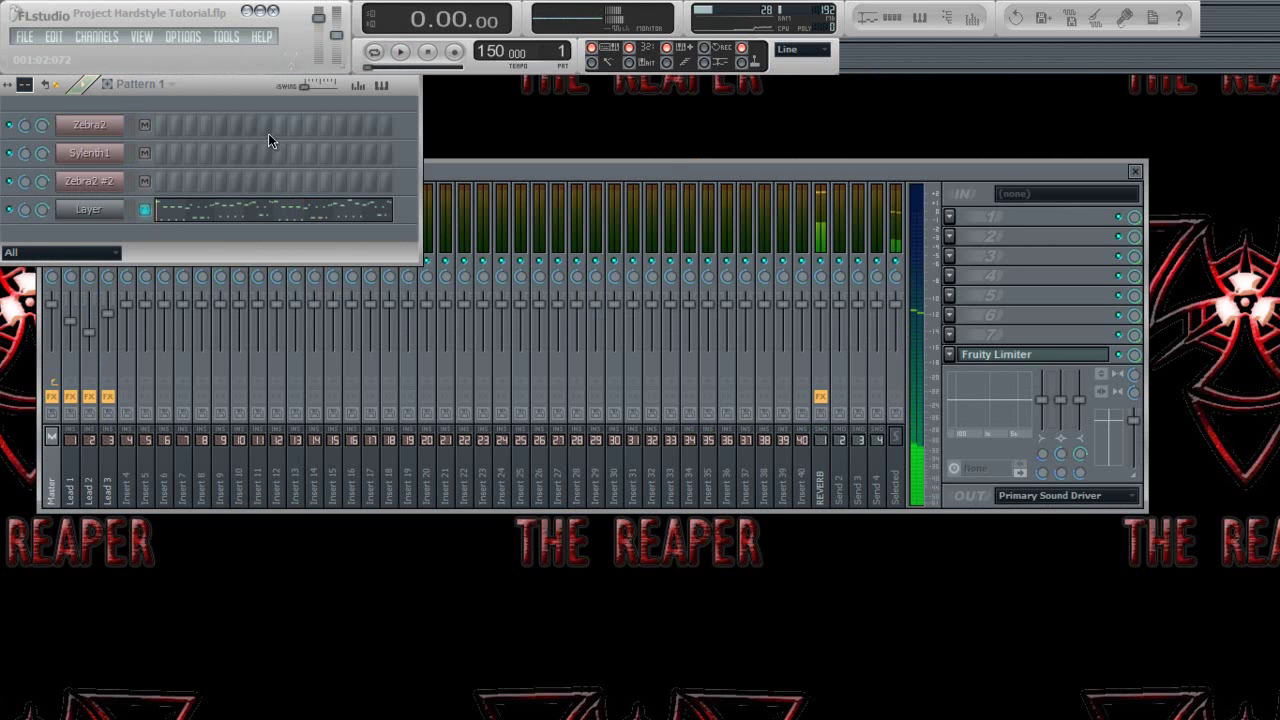
Switch to Notepad and replace the whole note with "Then, choose your kick that you has sample it.."
{"action": "key", "text": "alt+Tab"}
{"action": "left_click_drag", "start_coordinate": [507, 392], "coordinate": [271, 79]}
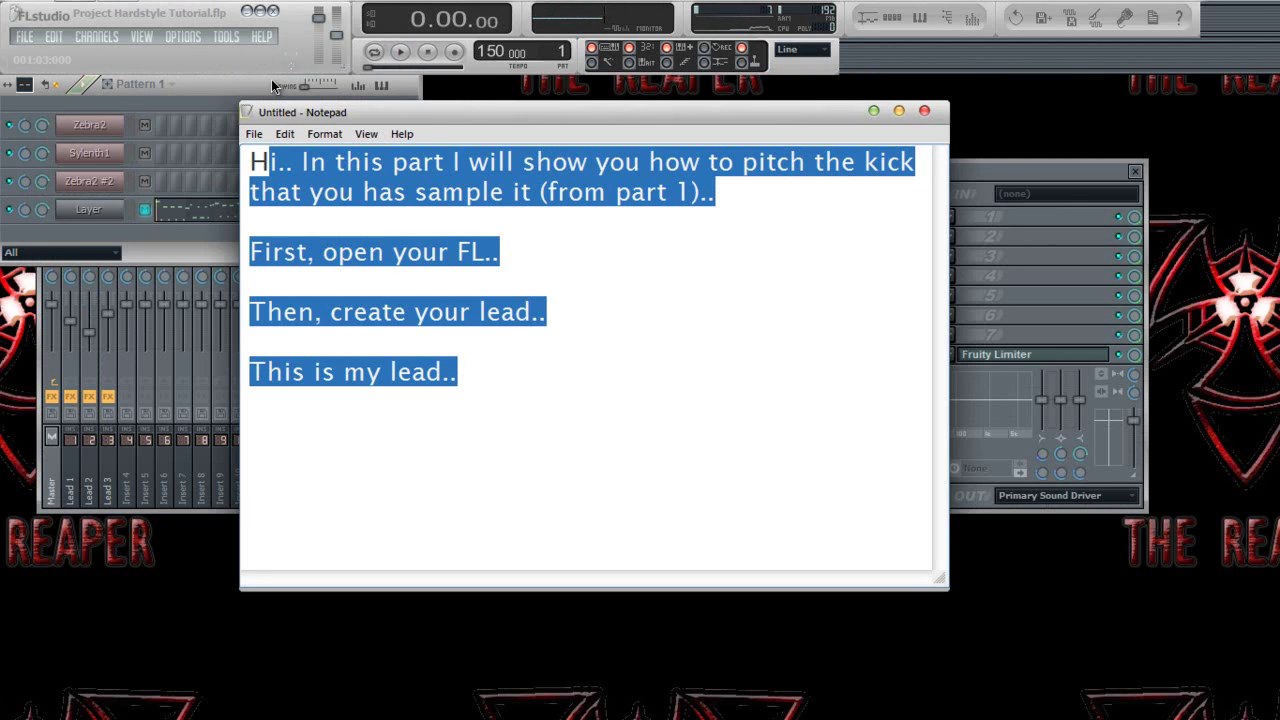
{"action": "key", "text": "Delete"}
{"action": "key", "text": "BackSpace"}
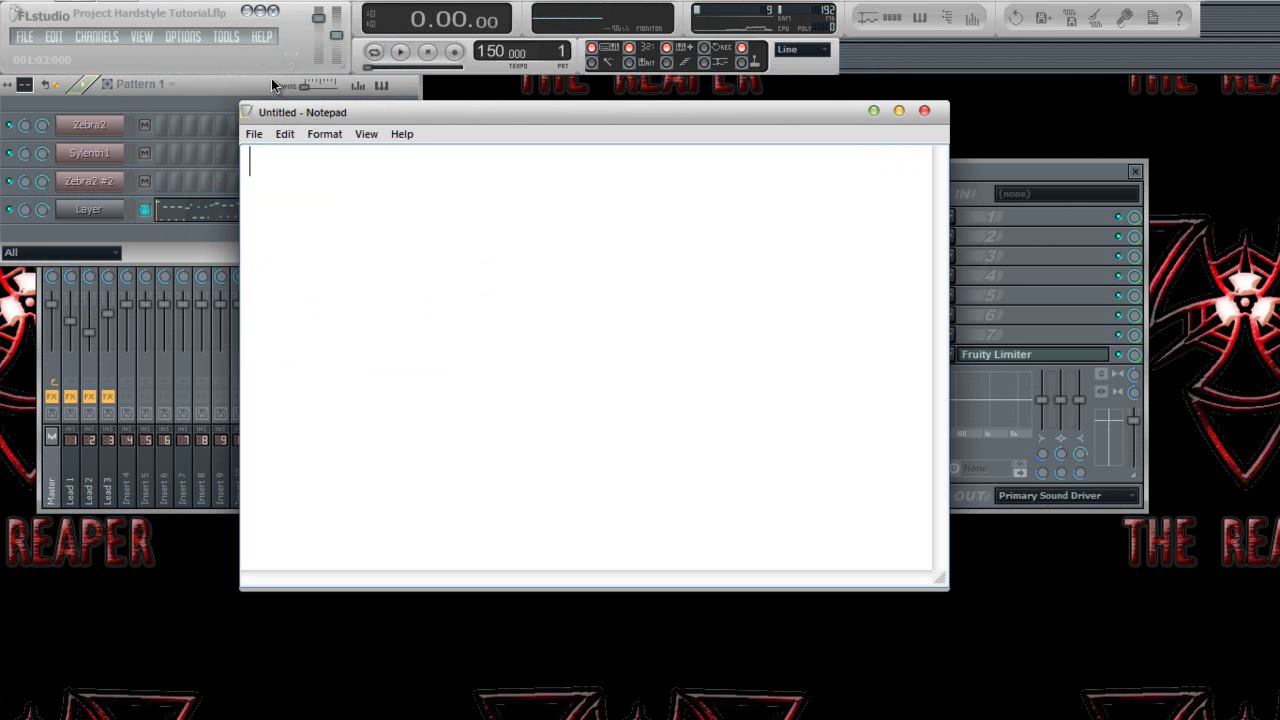
{"action": "type", "text": "Then, choose "}
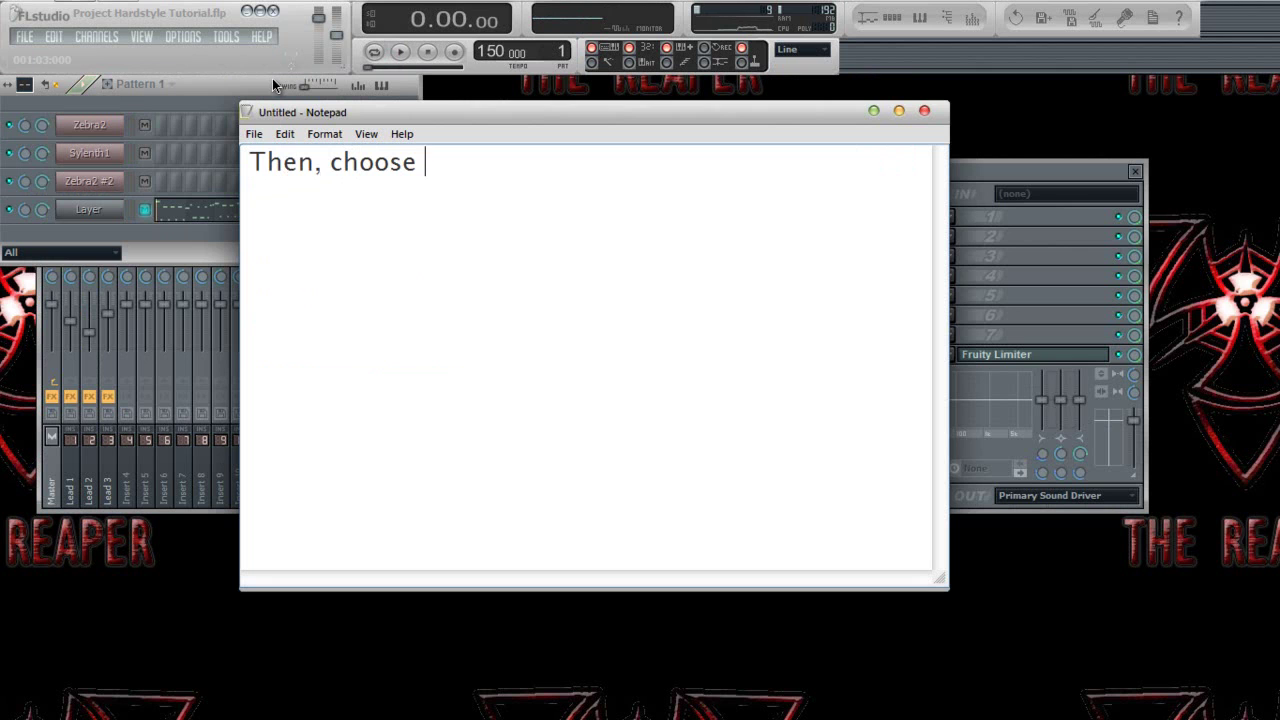
{"action": "type", "text": "your kick that you has sample it.."}
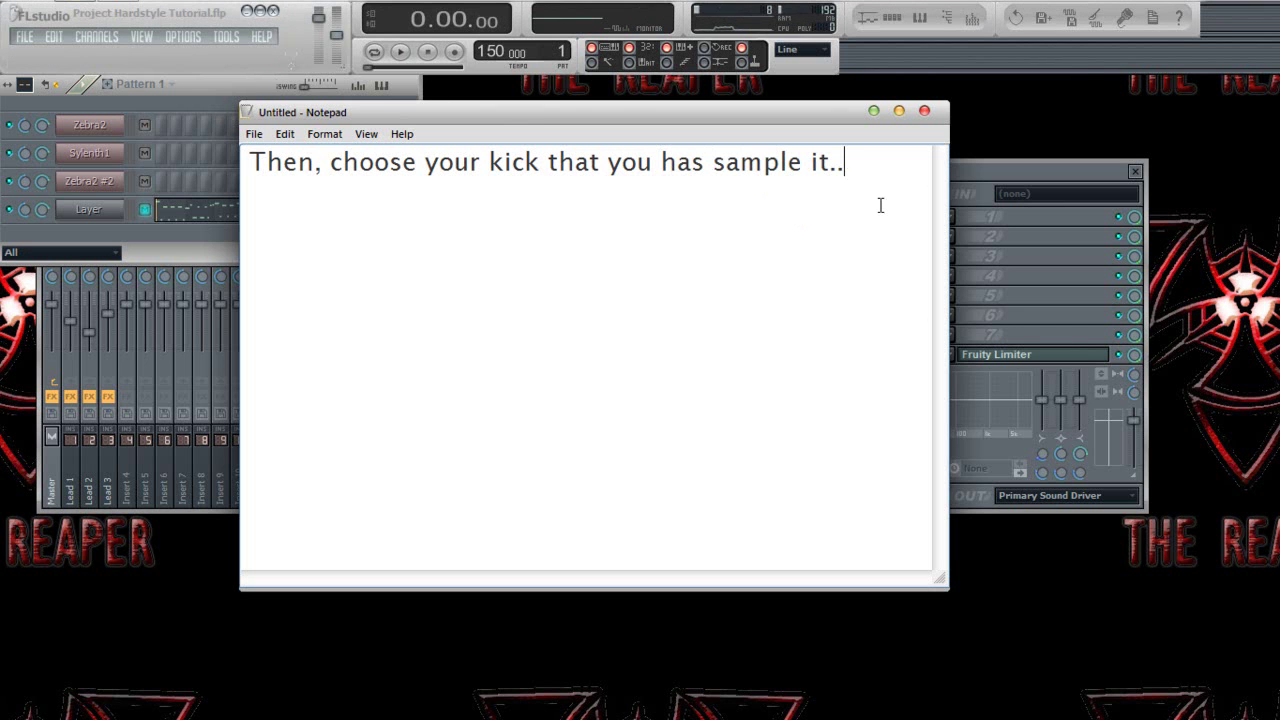
Return to FL Studio, show the sample browser and expand the folder that holds the TR Kick samples
{"action": "left_click", "coordinate": [149, 235]}
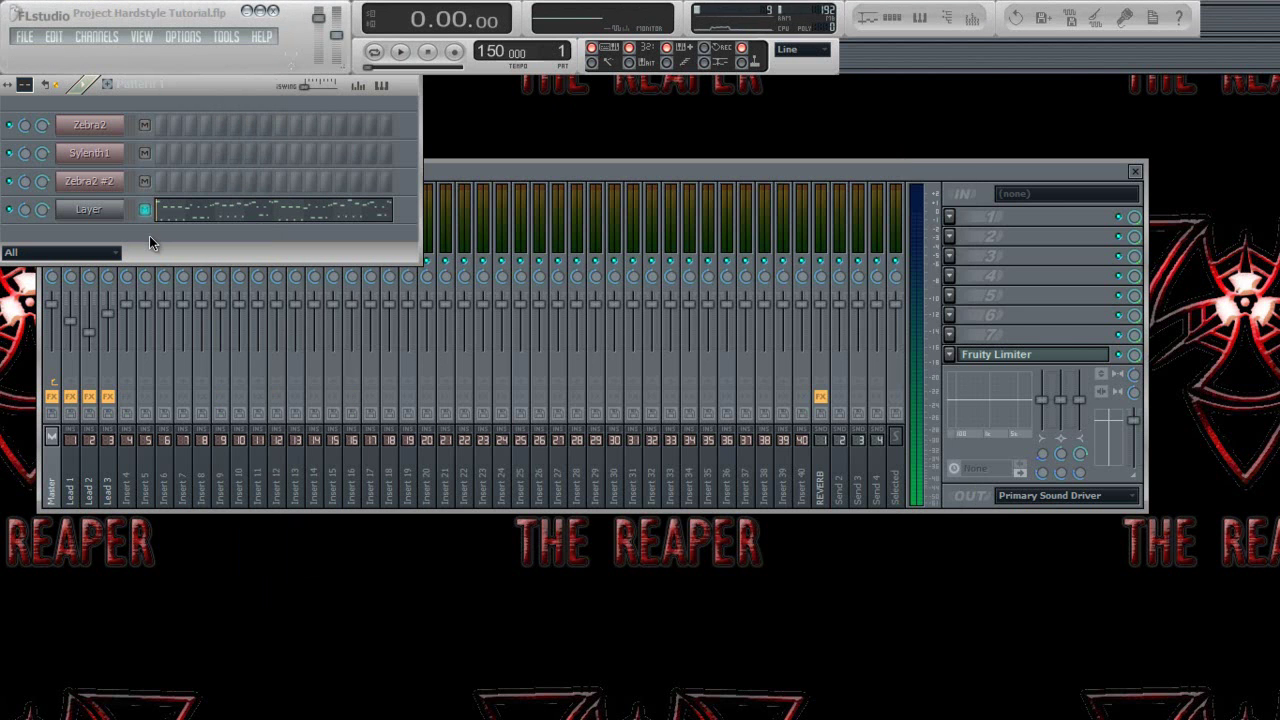
{"action": "key", "text": "alt+F8"}
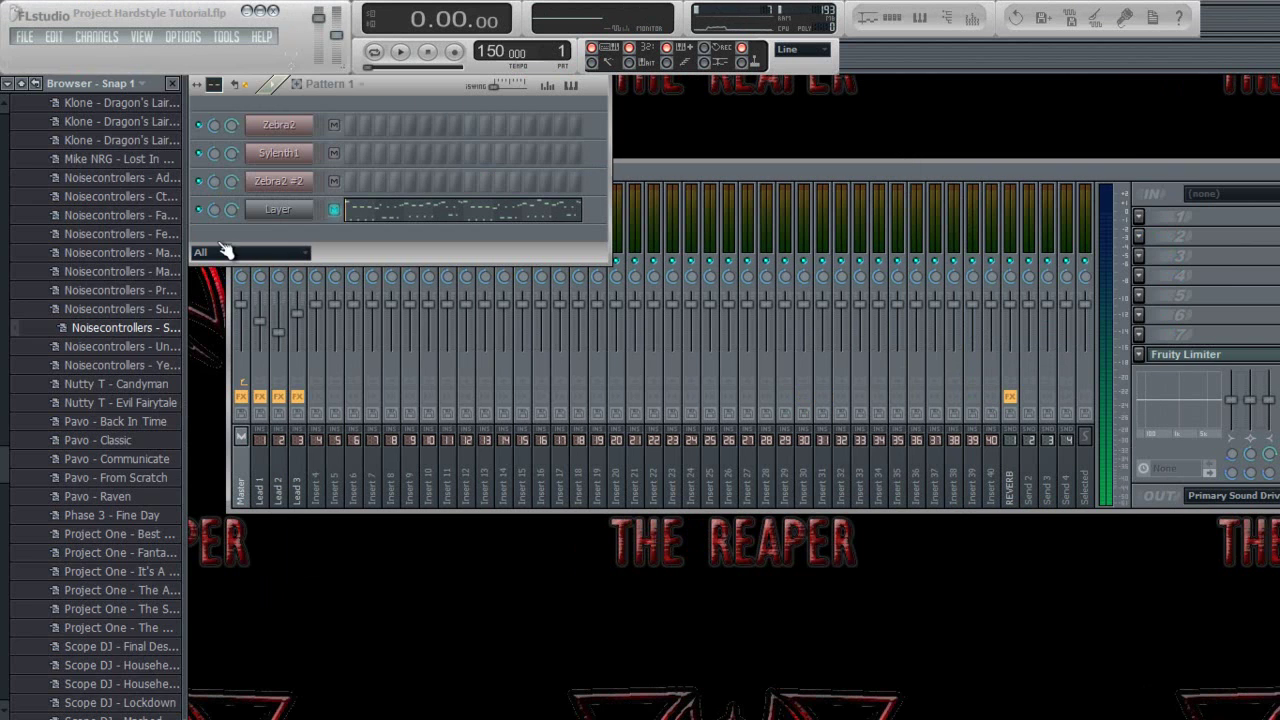
{"action": "left_click", "coordinate": [34, 85]}
{"action": "left_click", "coordinate": [55, 320]}
{"action": "left_click", "coordinate": [106, 364]}
{"action": "scroll", "coordinate": [129, 371], "scroll_direction": "down", "scroll_amount": 20}
Audition the TR Kick samples in the browser to look for the sampled kick
{"action": "left_click", "coordinate": [88, 143]}
{"action": "left_click", "coordinate": [92, 157]}
{"action": "left_click", "coordinate": [108, 176]}
{"action": "left_click", "coordinate": [110, 156]}
{"action": "left_click", "coordinate": [118, 210]}
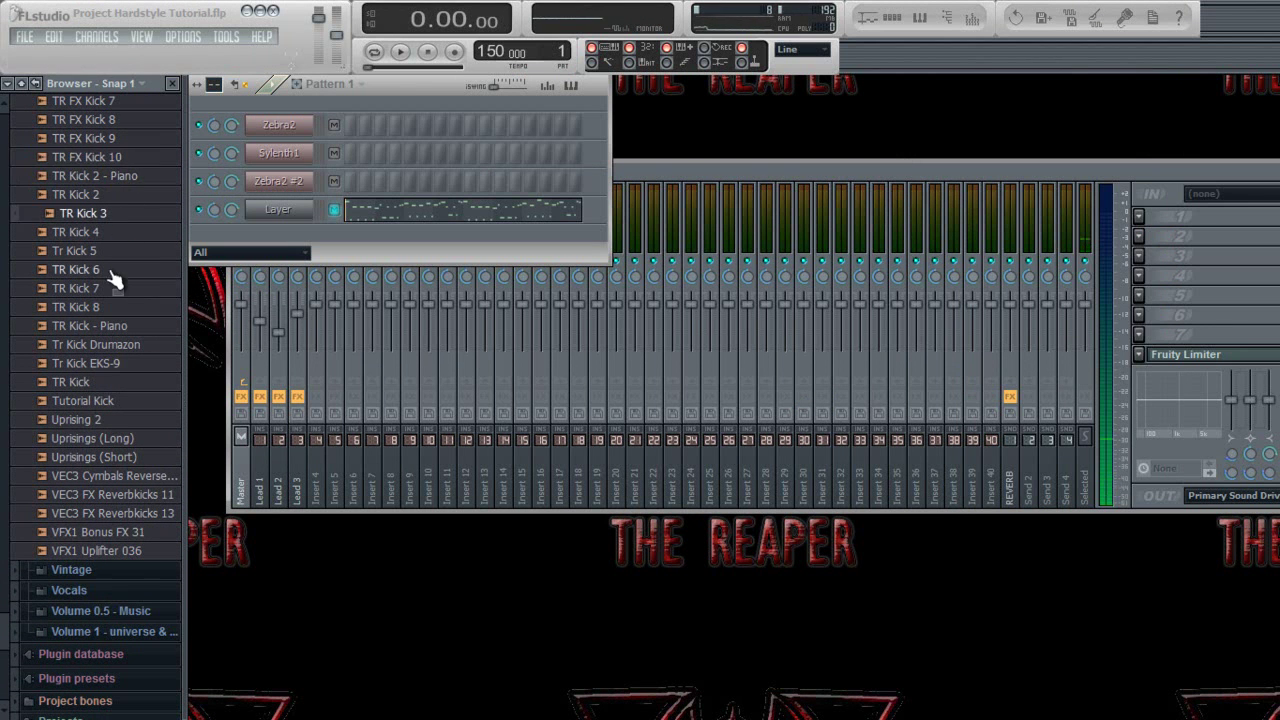
{"action": "scroll", "coordinate": [118, 262], "scroll_direction": "down", "scroll_amount": 3}
{"action": "scroll", "coordinate": [120, 190], "scroll_direction": "up", "scroll_amount": 3}
{"action": "left_click", "coordinate": [117, 294]}
{"action": "key", "text": "Up"}
Add the Tutorial Kick sample as a new channel below Layer and mute the Layer channel
{"action": "left_click", "coordinate": [113, 383]}
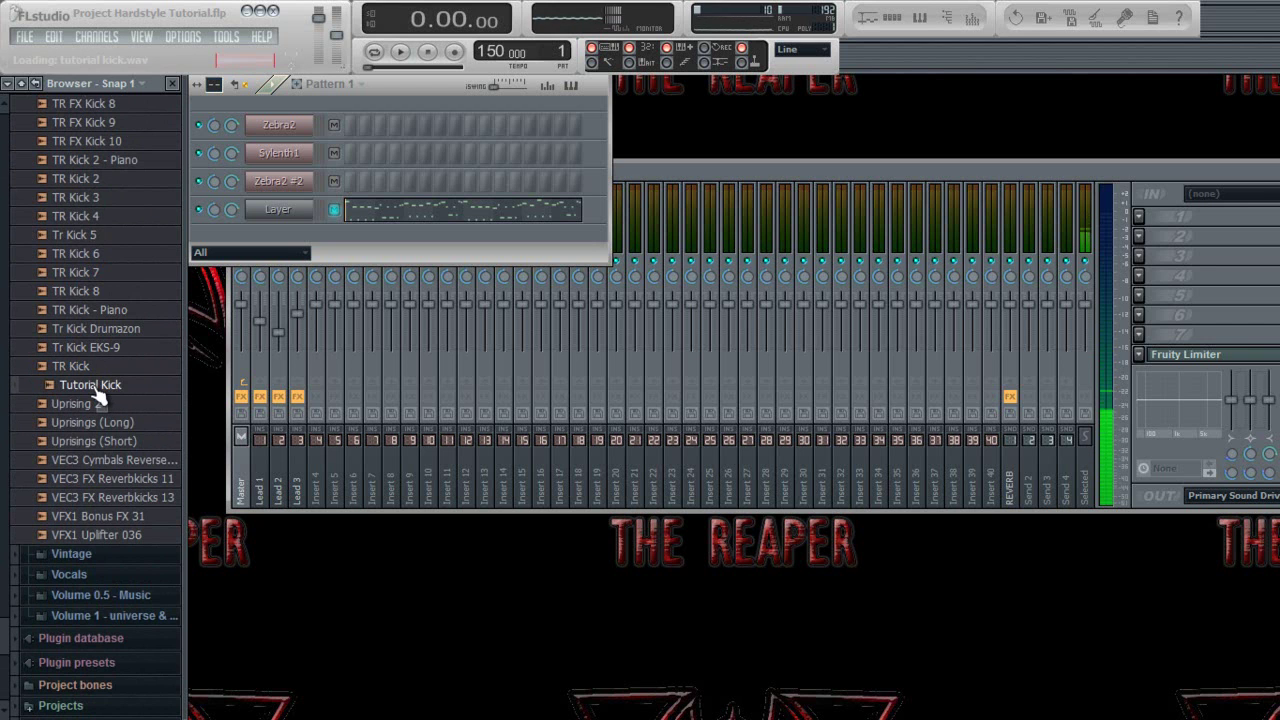
{"action": "left_click_drag", "start_coordinate": [100, 396], "coordinate": [286, 236]}
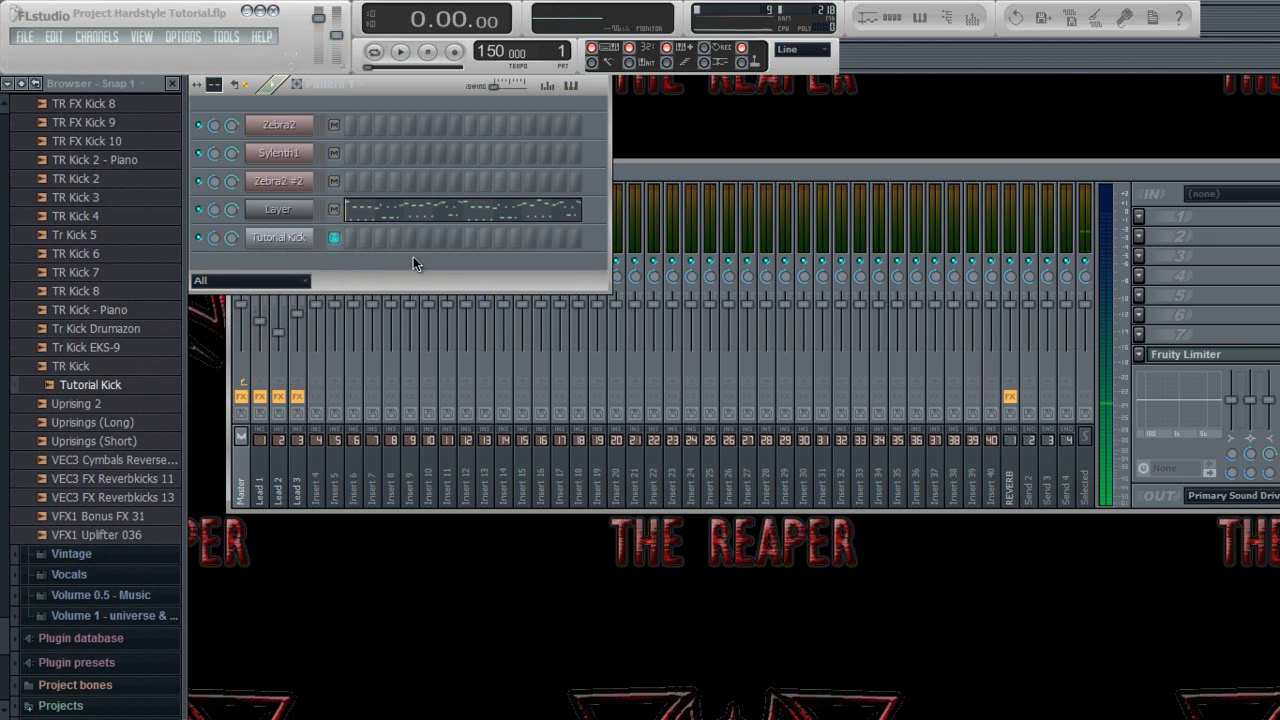
{"action": "left_click", "coordinate": [202, 208]}
Replace the Notepad note with "Follow my steps to make a punch.." and return to FL Studio
{"action": "key", "text": "alt+Tab"}
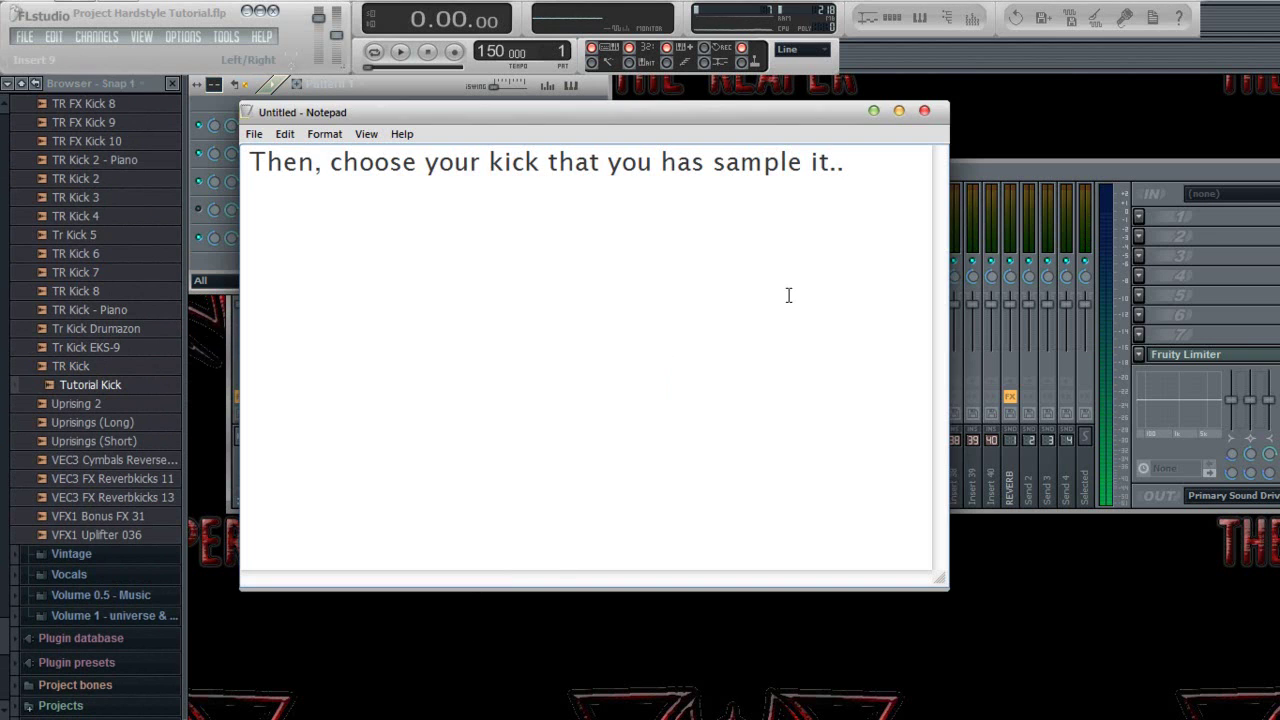
{"action": "left_click_drag", "start_coordinate": [866, 227], "coordinate": [234, 268]}
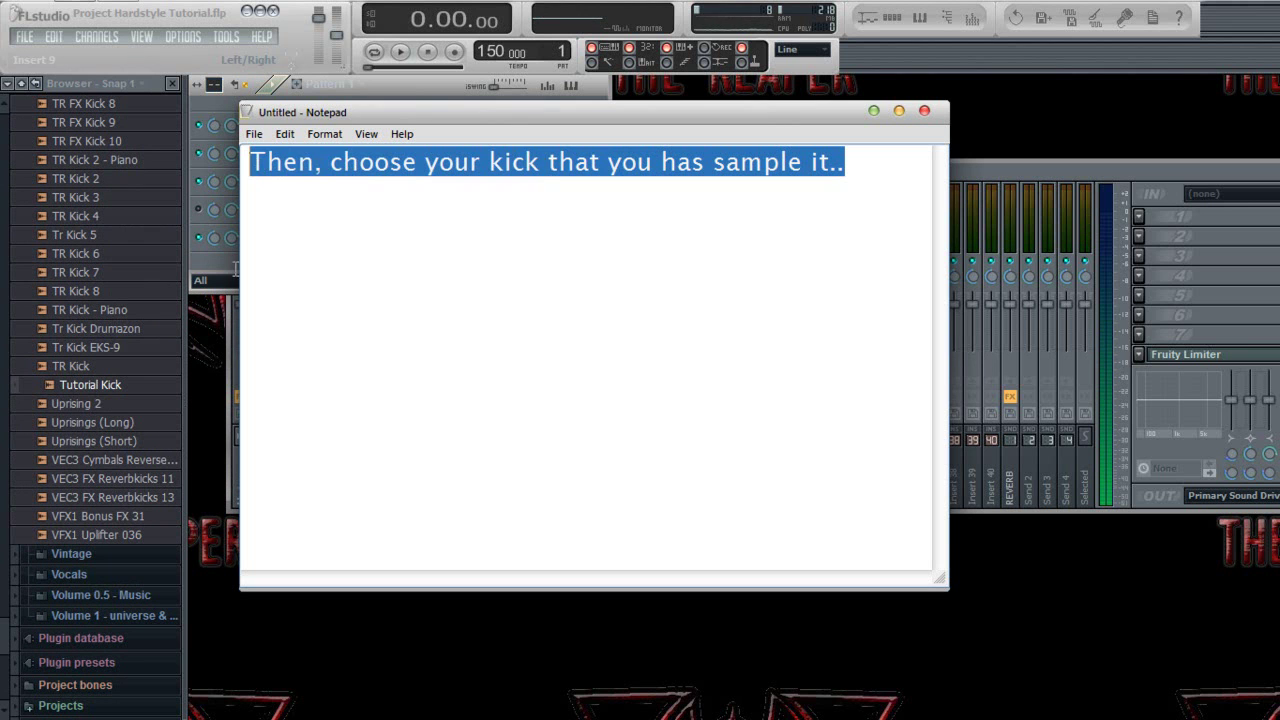
{"action": "type", "text": "Follow my steps to make a punch"}
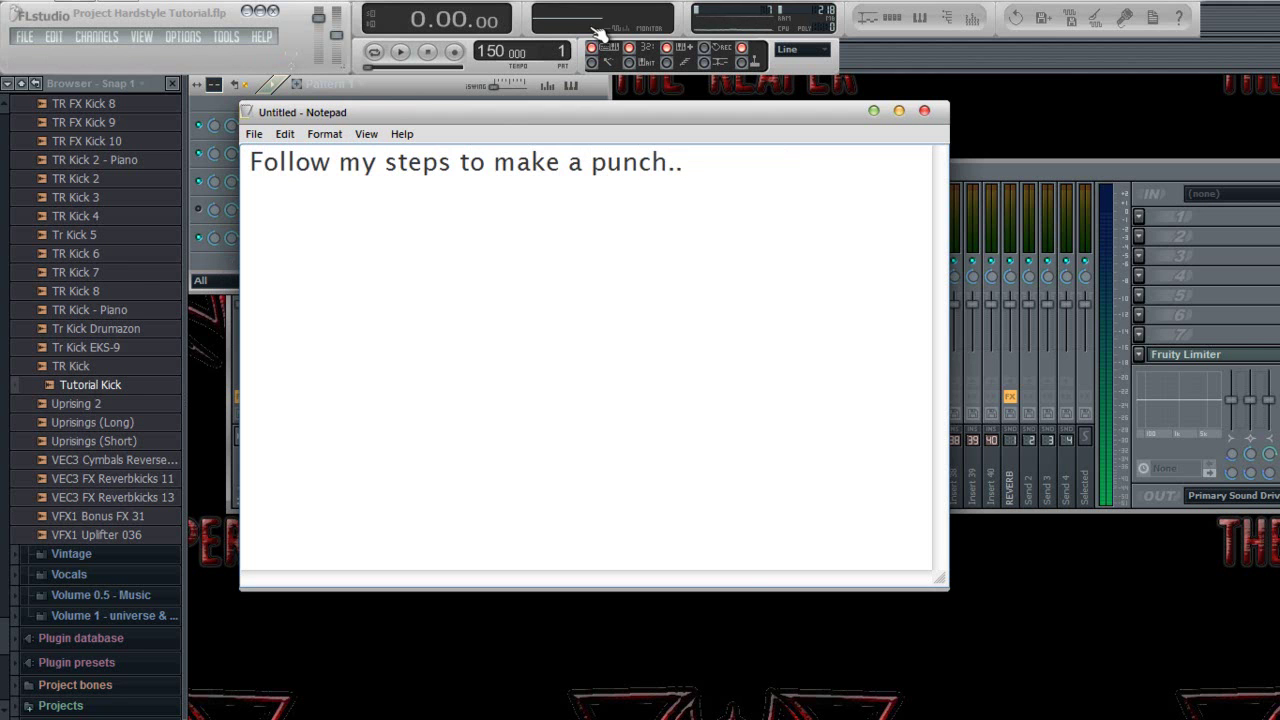
{"action": "left_click", "coordinate": [873, 111]}
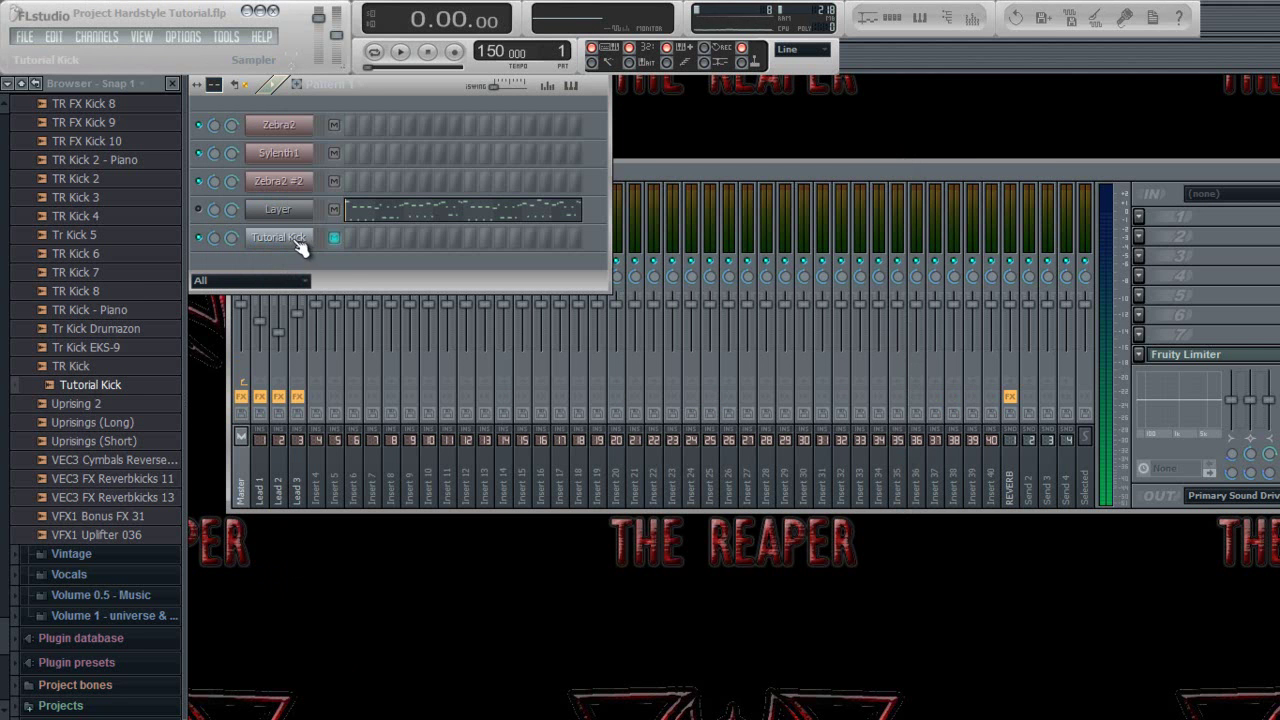
{"action": "key", "text": "alt+Tab"}
{"action": "key", "text": "alt+Tab"}
In pattern 2, fill bar 1 of the Tutorial Kick with four one-beat C5 notes and start playback
{"action": "scroll", "coordinate": [563, 55], "scroll_direction": "up", "scroll_amount": 1}
{"action": "right_click", "coordinate": [277, 240]}
{"action": "left_click", "coordinate": [398, 386]}
{"action": "right_click", "coordinate": [295, 232]}
{"action": "left_click", "coordinate": [366, 234]}
{"action": "key", "text": "space"}
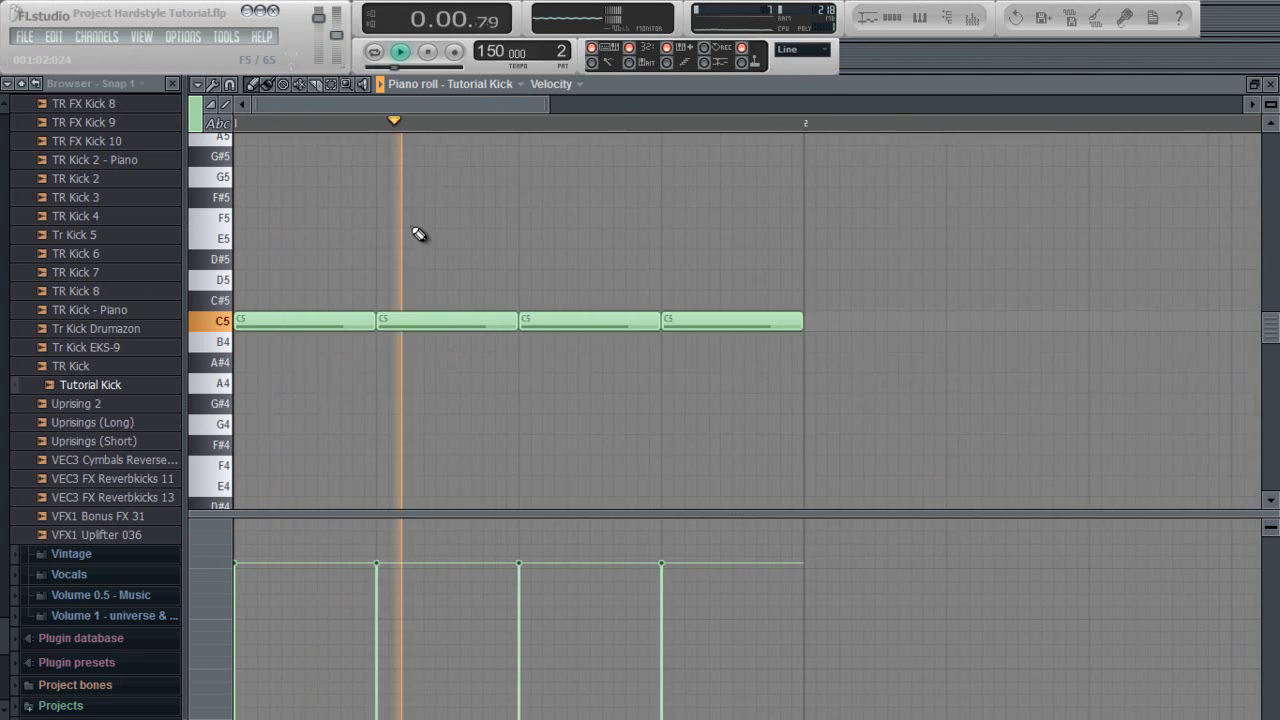
{"action": "left_click", "coordinate": [1268, 84]}
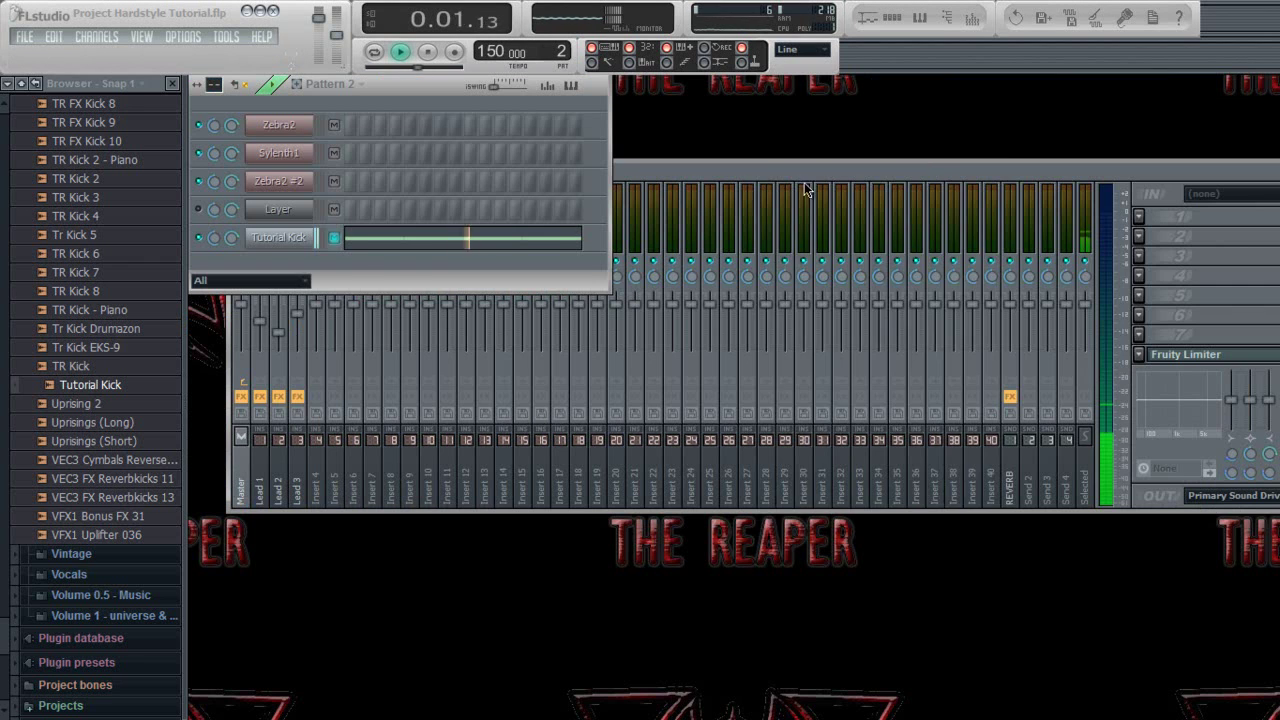
{"action": "left_click", "coordinate": [302, 238]}
{"action": "double_click", "coordinate": [973, 138]}
{"action": "left_click_drag", "start_coordinate": [973, 138], "coordinate": [973, 118]}
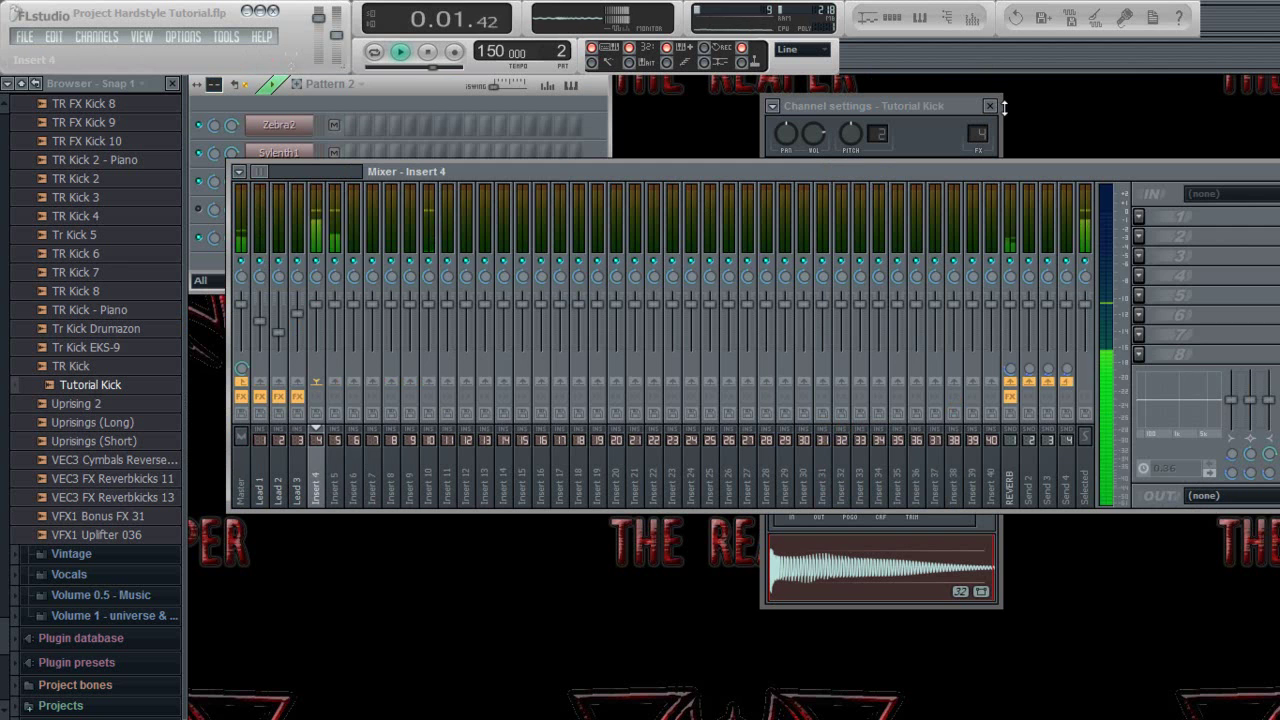
{"action": "left_click_drag", "start_coordinate": [519, 176], "coordinate": [547, 296]}
{"action": "left_click_drag", "start_coordinate": [816, 103], "coordinate": [560, 76]}
Enable the Tutorial Kick's volume envelope and shape it into a rectangle with attack and release at minimum
{"action": "left_click", "coordinate": [553, 148]}
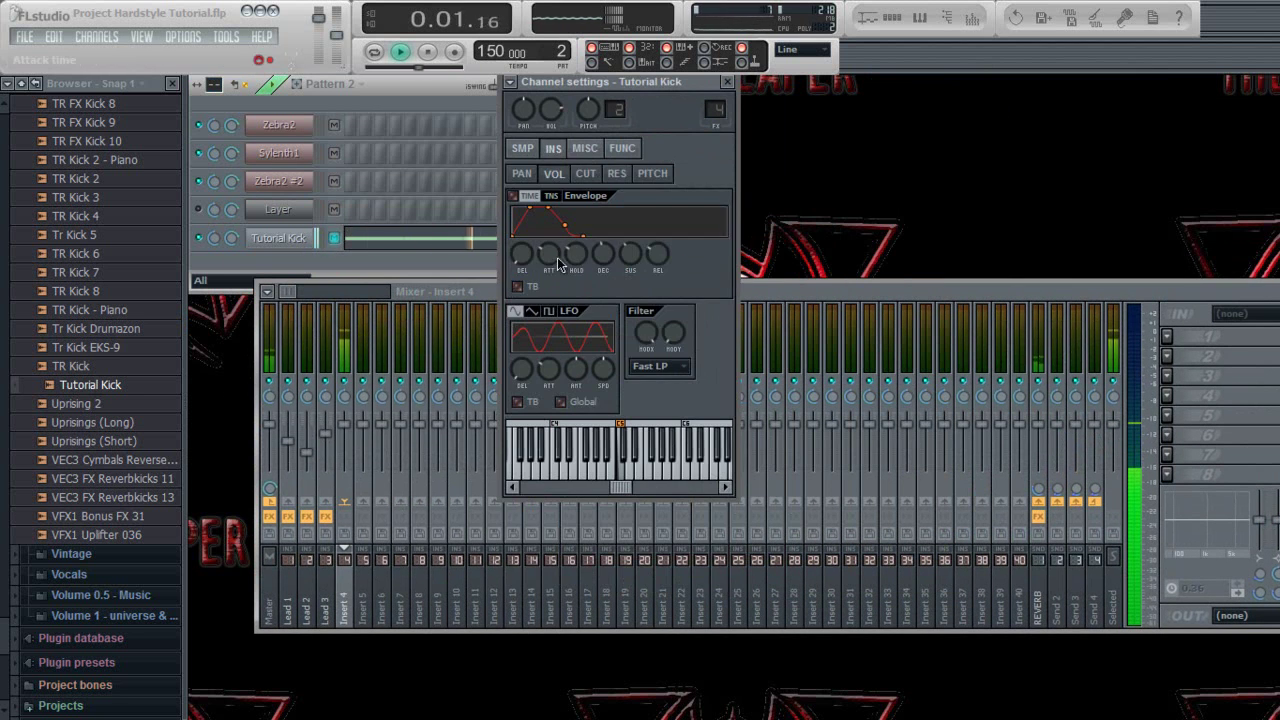
{"action": "left_click_drag", "start_coordinate": [545, 260], "coordinate": [569, 367]}
{"action": "left_click_drag", "start_coordinate": [575, 256], "coordinate": [615, 405]}
{"action": "left_click_drag", "start_coordinate": [625, 256], "coordinate": [655, 436]}
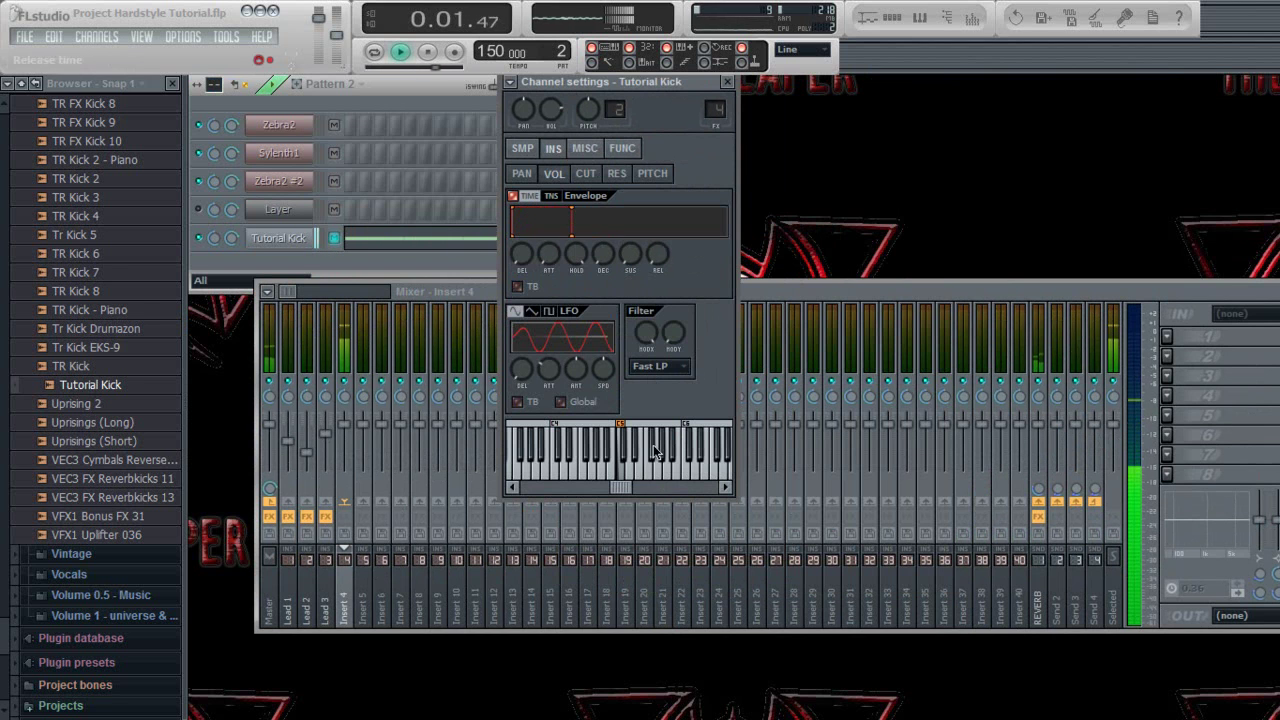
Clone the Tutorial Kick channel, shorten the original's volume envelope hold to a brief punch and stop playback
{"action": "right_click", "coordinate": [290, 234]}
{"action": "left_click", "coordinate": [345, 470]}
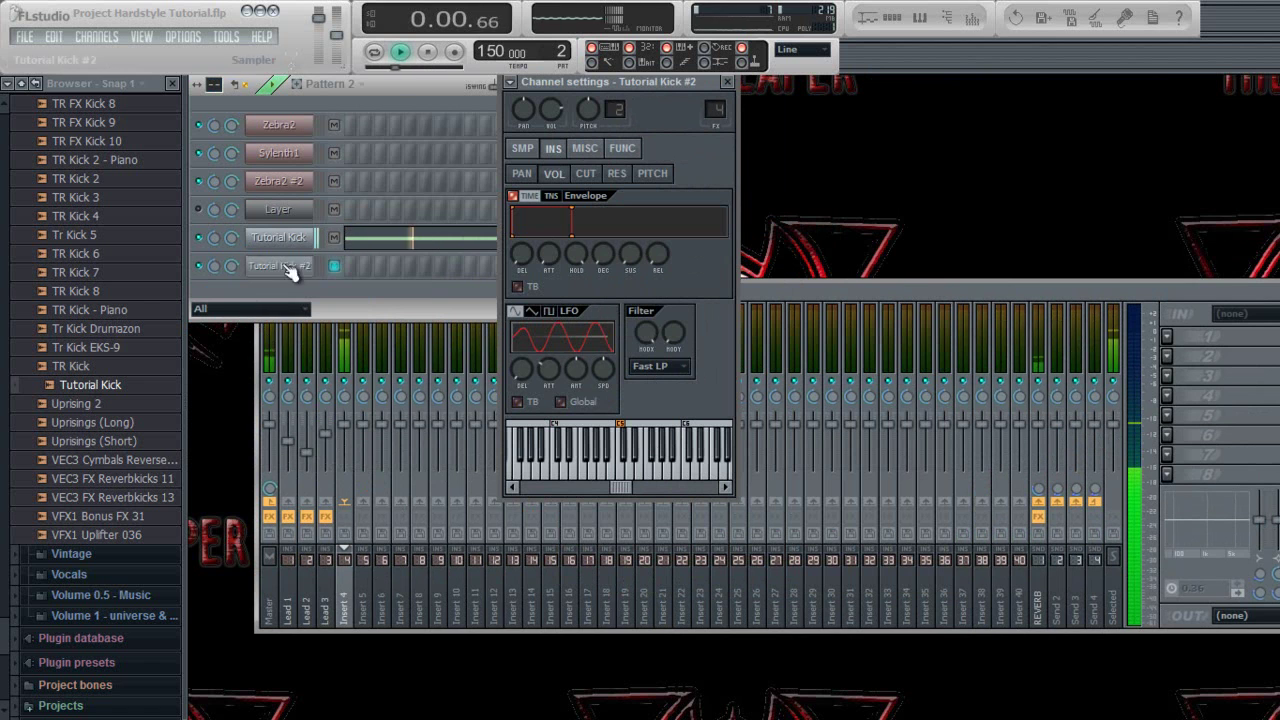
{"action": "left_click", "coordinate": [295, 240]}
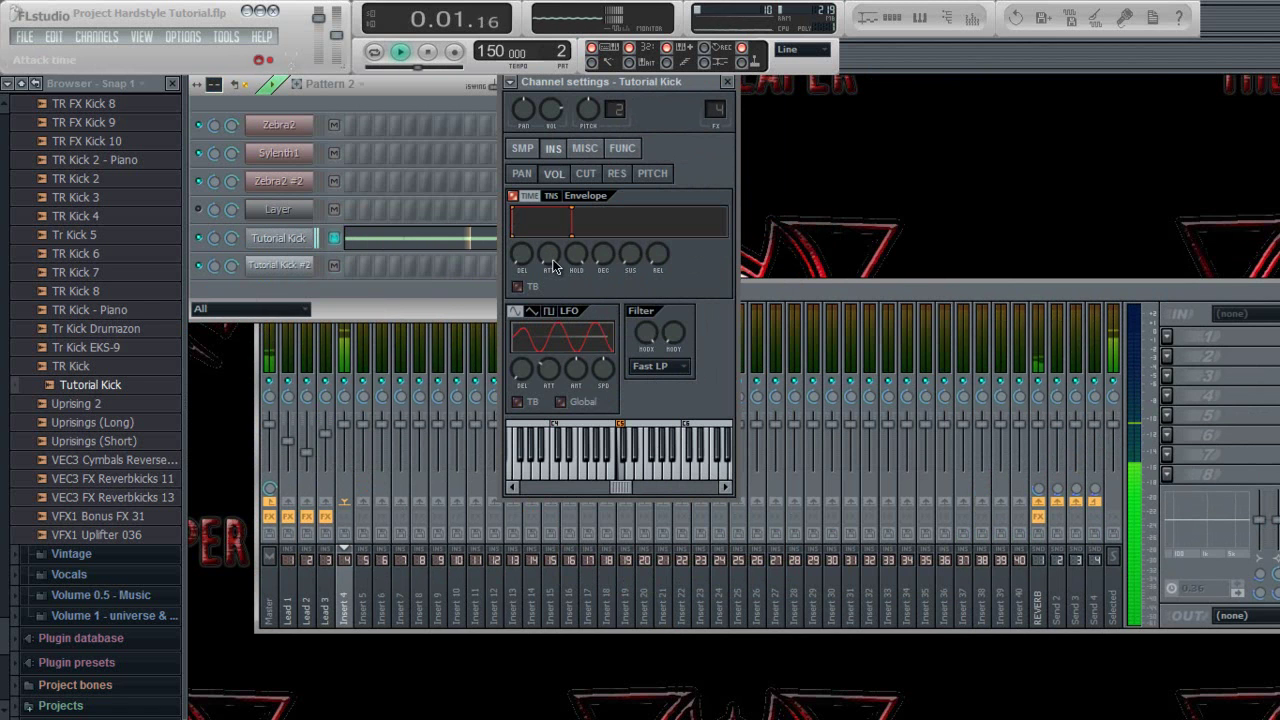
{"action": "left_click_drag", "start_coordinate": [575, 257], "coordinate": [583, 455]}
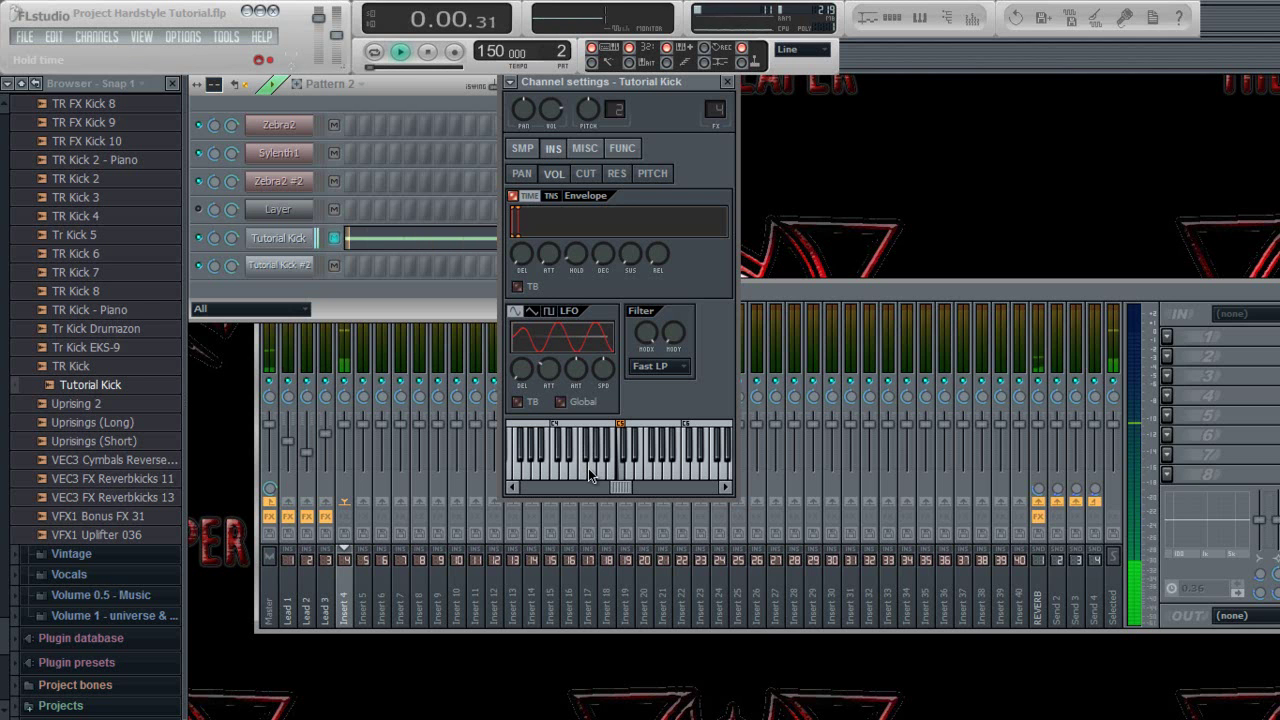
{"action": "key", "text": "space"}
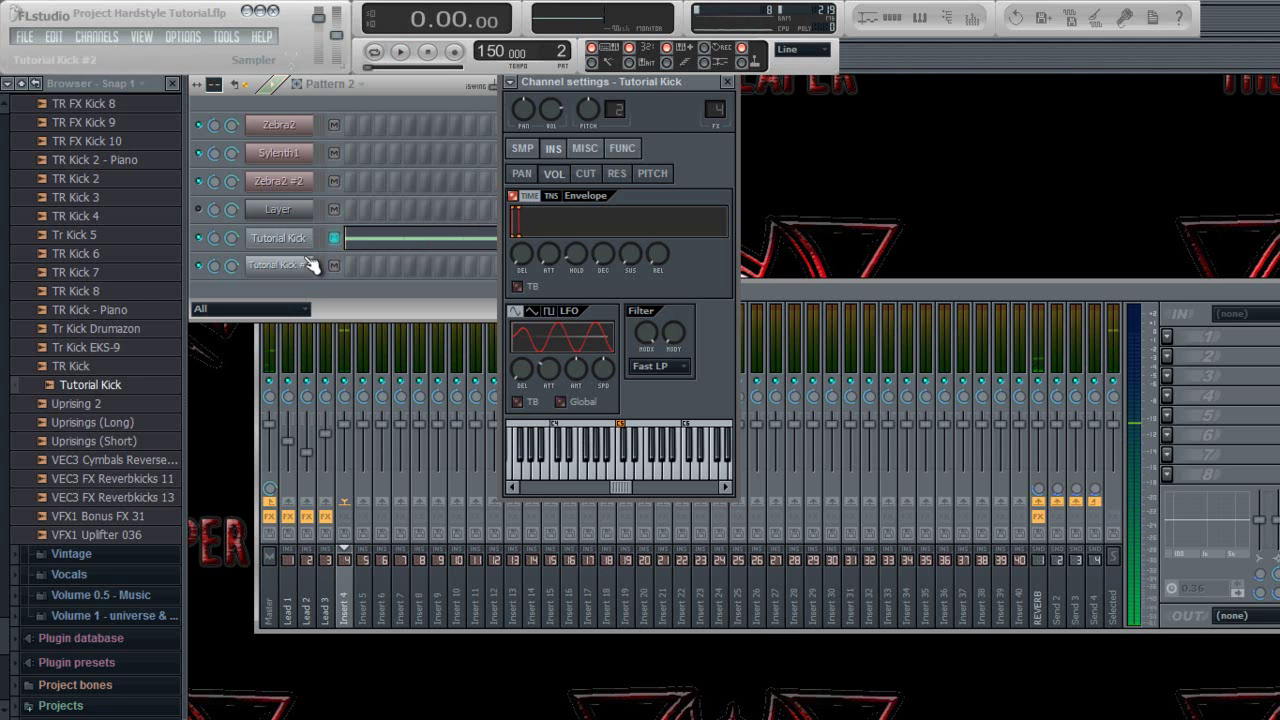
Replace the Notepad note with "Then this is how to make a bassline.." and return to FL Studio
{"action": "key", "text": "alt+Tab"}
{"action": "key", "text": "ctrl+a"}
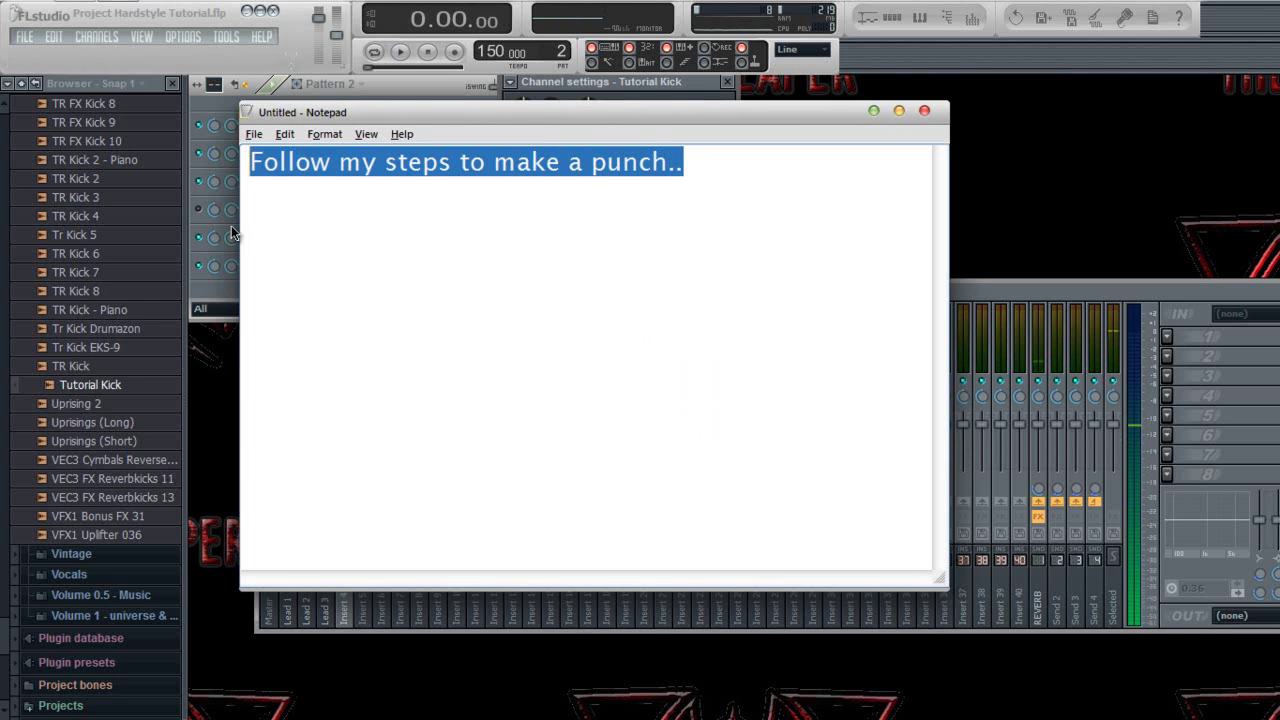
{"action": "type", "text": "Then"}
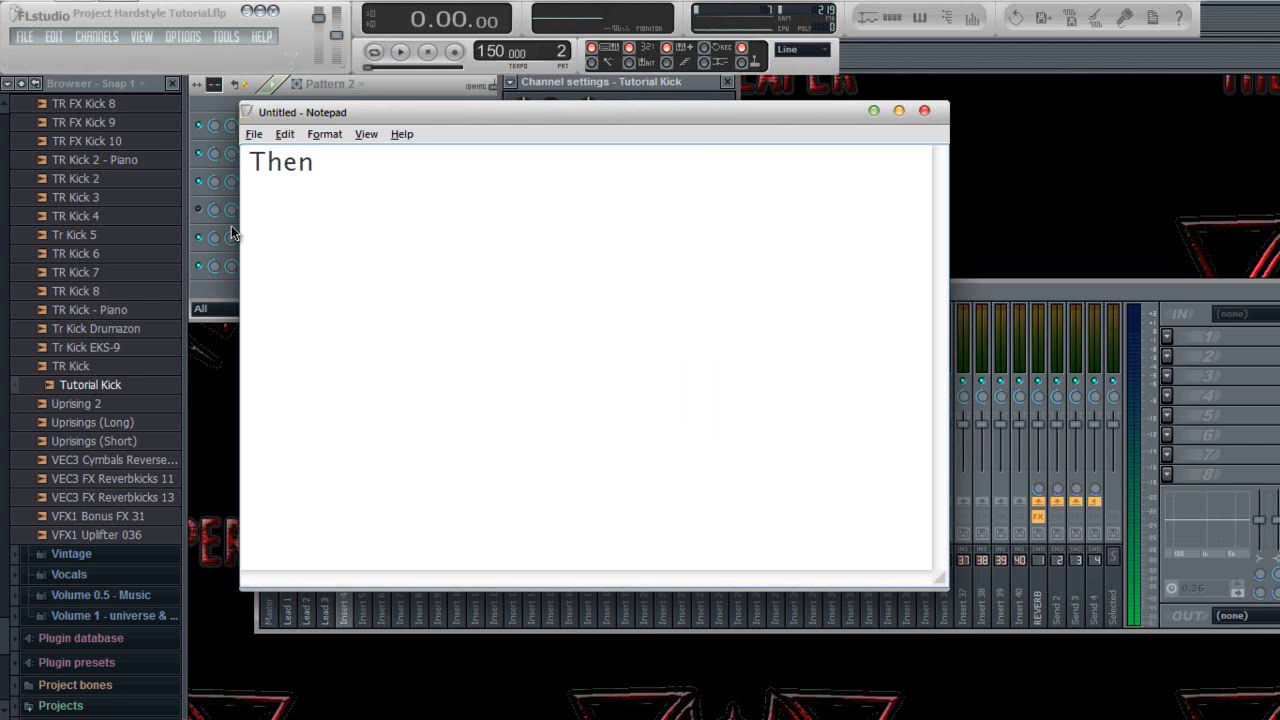
{"action": "type", "text": " this is how"}
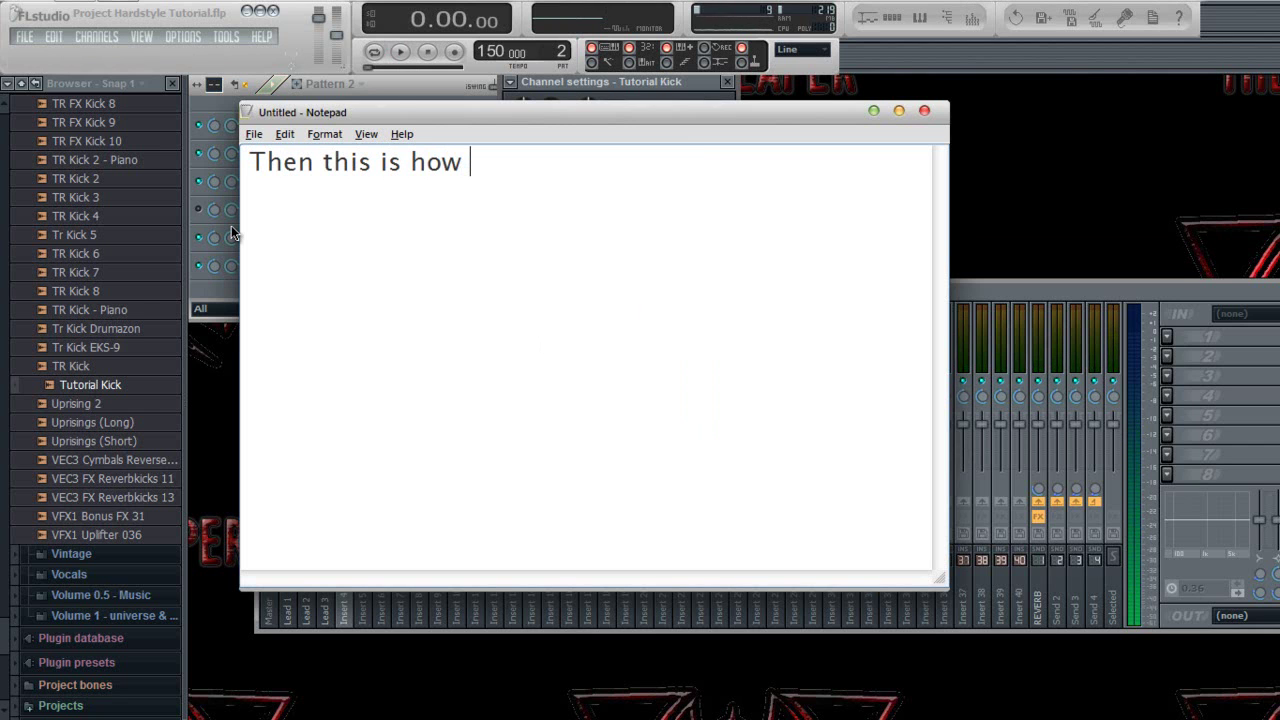
{"action": "type", "text": " you make"}
{"action": "type", "text": "make"}
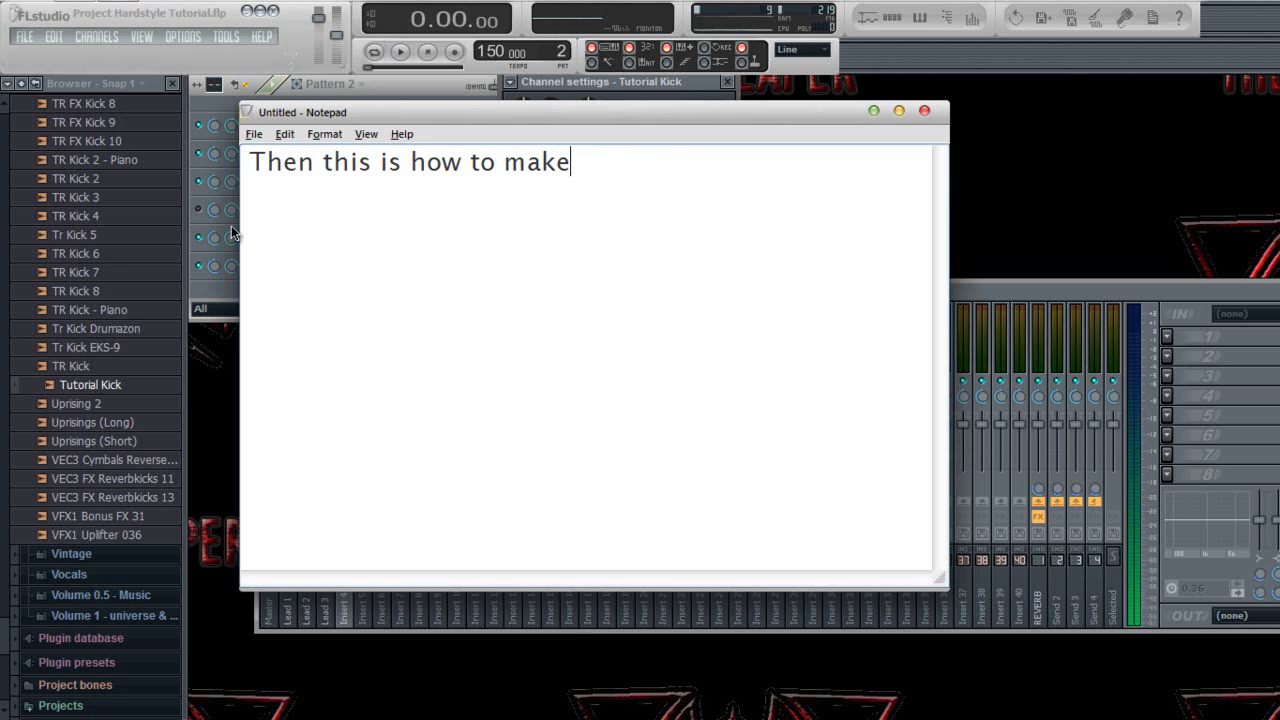
{"action": "type", "text": " a bassline.."}
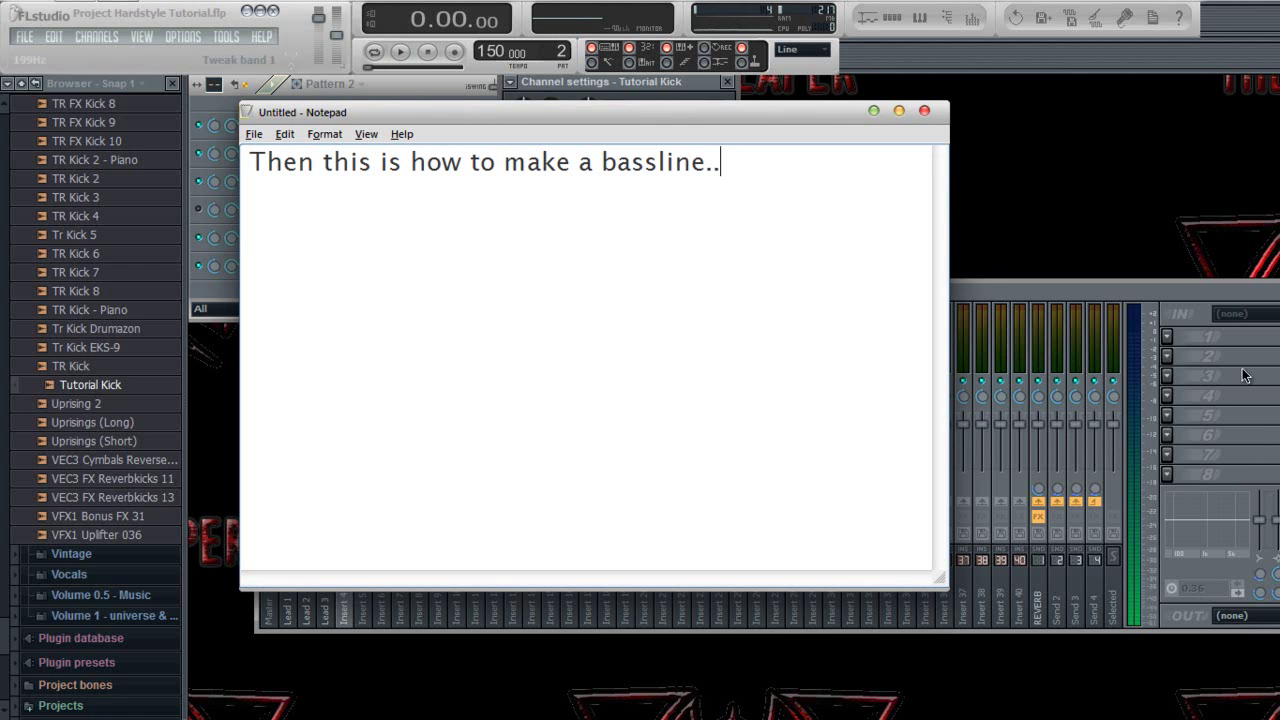
{"action": "left_click", "coordinate": [1086, 241]}
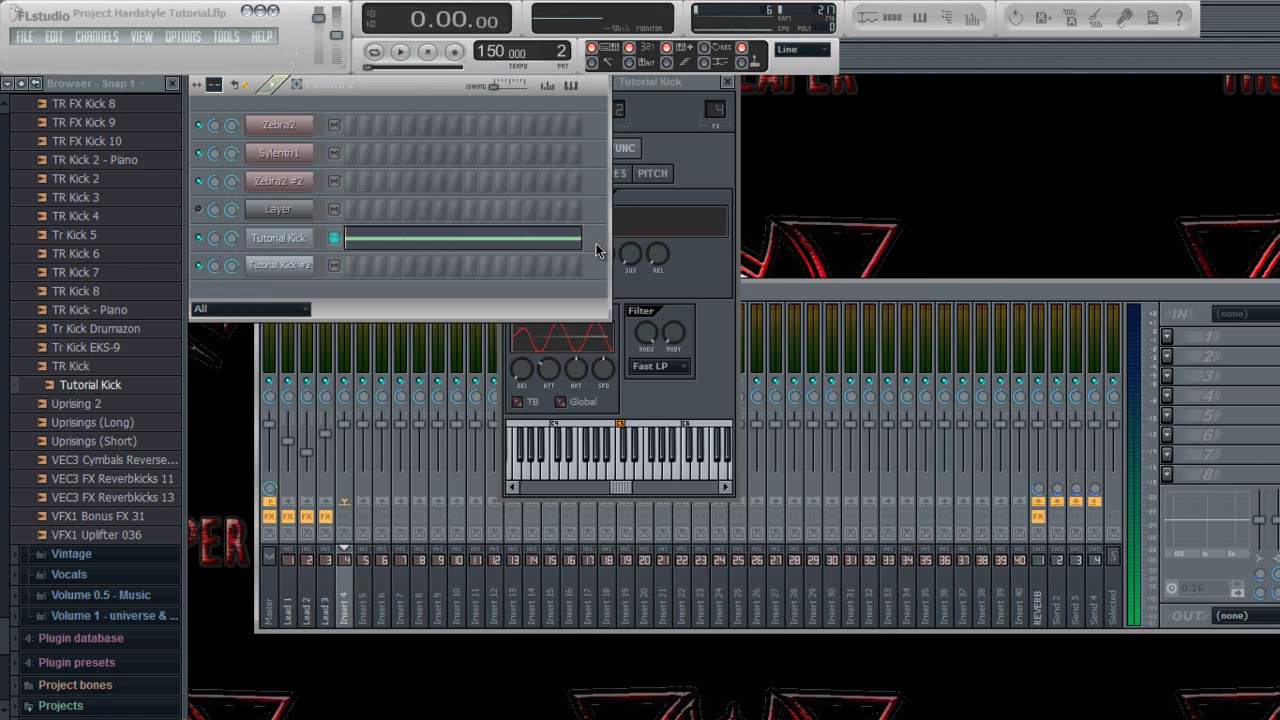
Give Tutorial Kick #2 four beat-long C5 notes in its piano roll, play the pattern and close the piano roll
{"action": "right_click", "coordinate": [278, 266]}
{"action": "left_click", "coordinate": [383, 416]}
{"action": "right_click", "coordinate": [305, 267]}
{"action": "left_click", "coordinate": [341, 266]}
{"action": "key", "text": "space"}
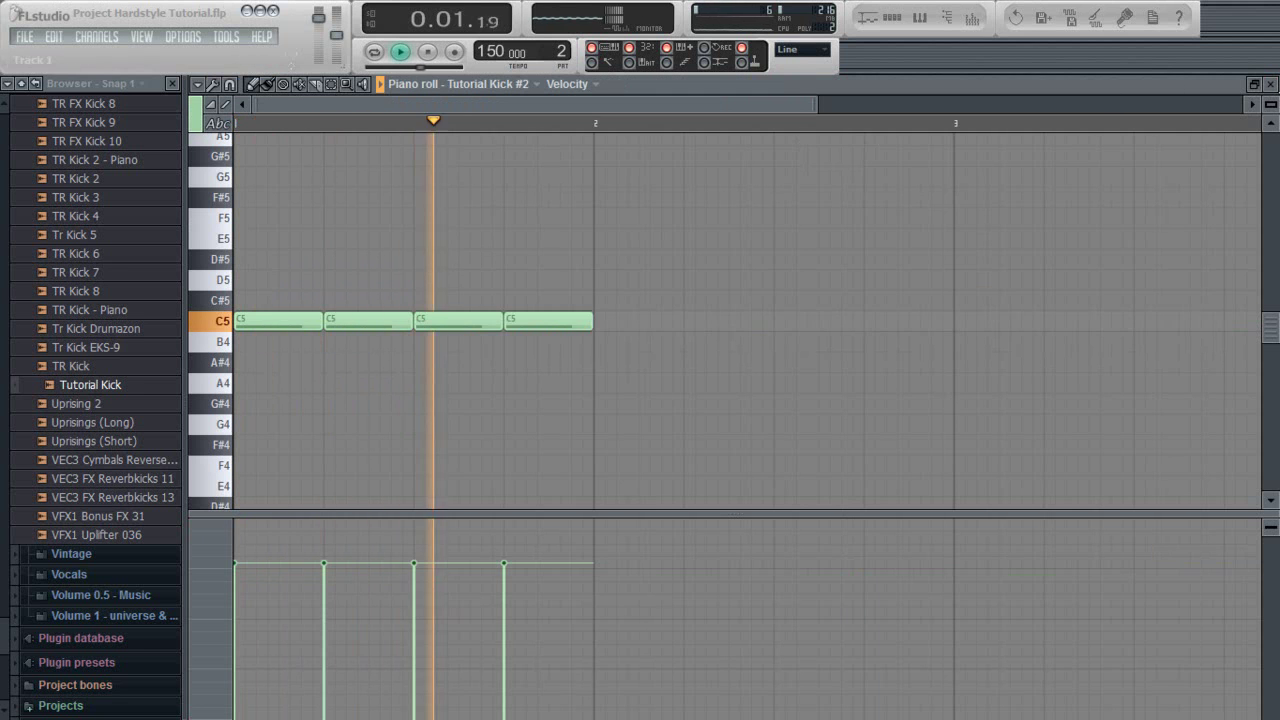
{"action": "left_click", "coordinate": [1270, 84]}
Open Tutorial Kick #2's channel settings and slightly raise the attack of its volume envelope
{"action": "left_click", "coordinate": [285, 266]}
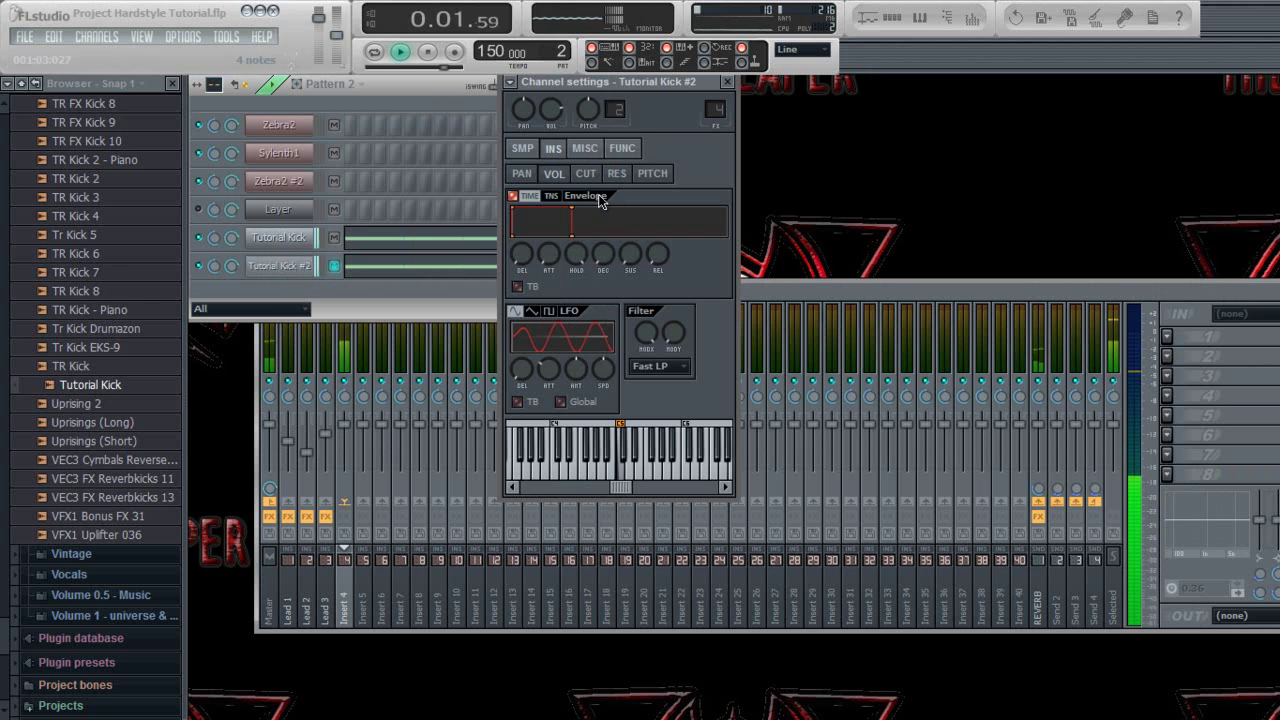
{"action": "left_click", "coordinate": [522, 148]}
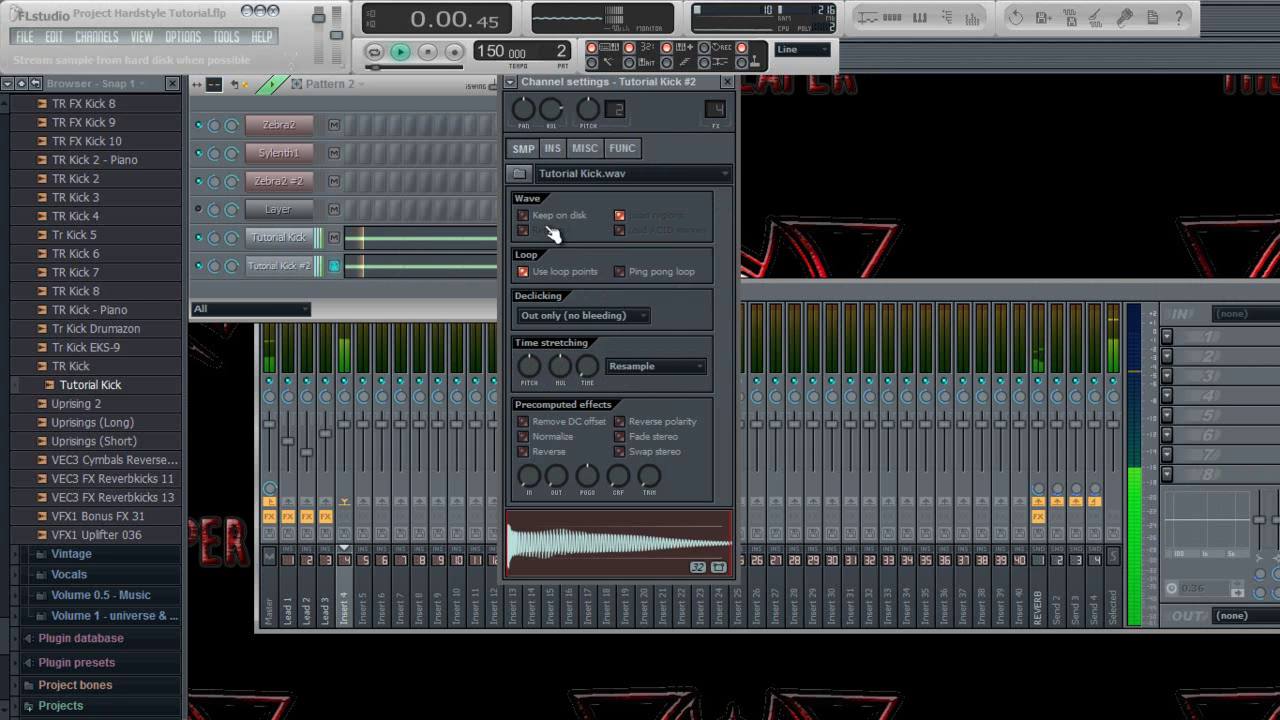
{"action": "left_click", "coordinate": [552, 148]}
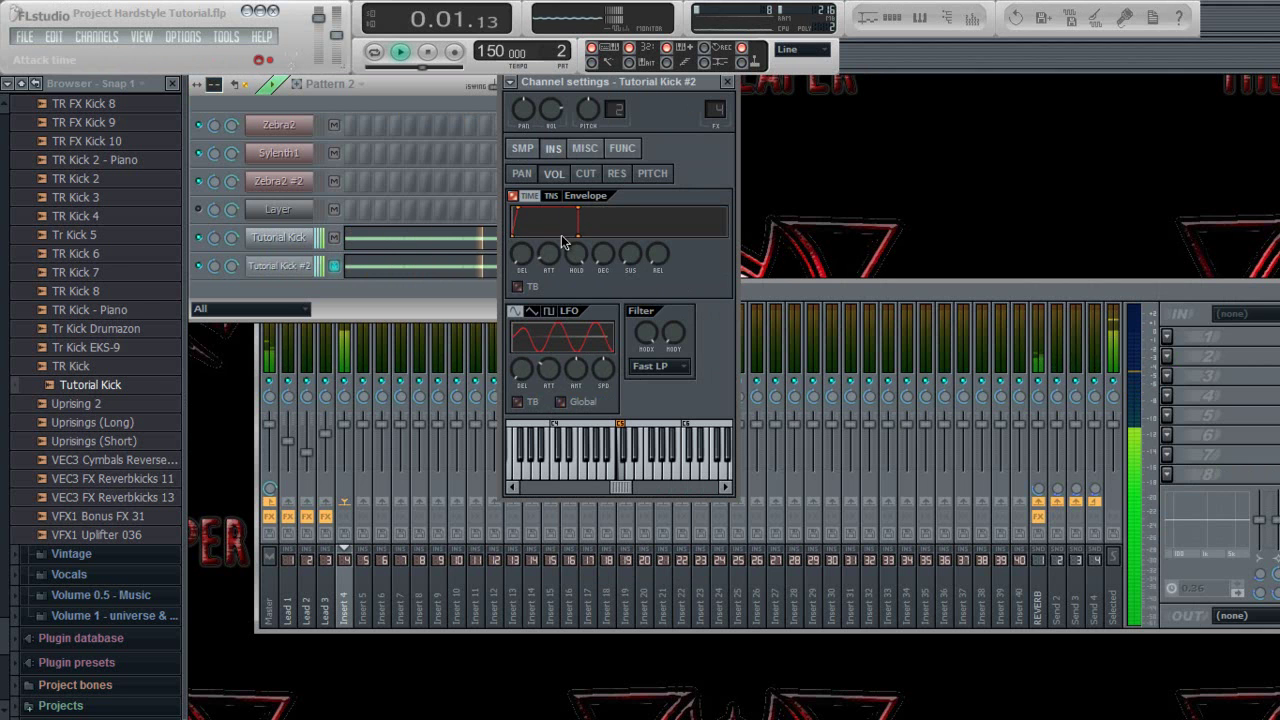
Set the time stretching method of Tutorial Kick #2's sample to Monophonic
{"action": "left_click", "coordinate": [290, 240]}
{"action": "left_click", "coordinate": [523, 148]}
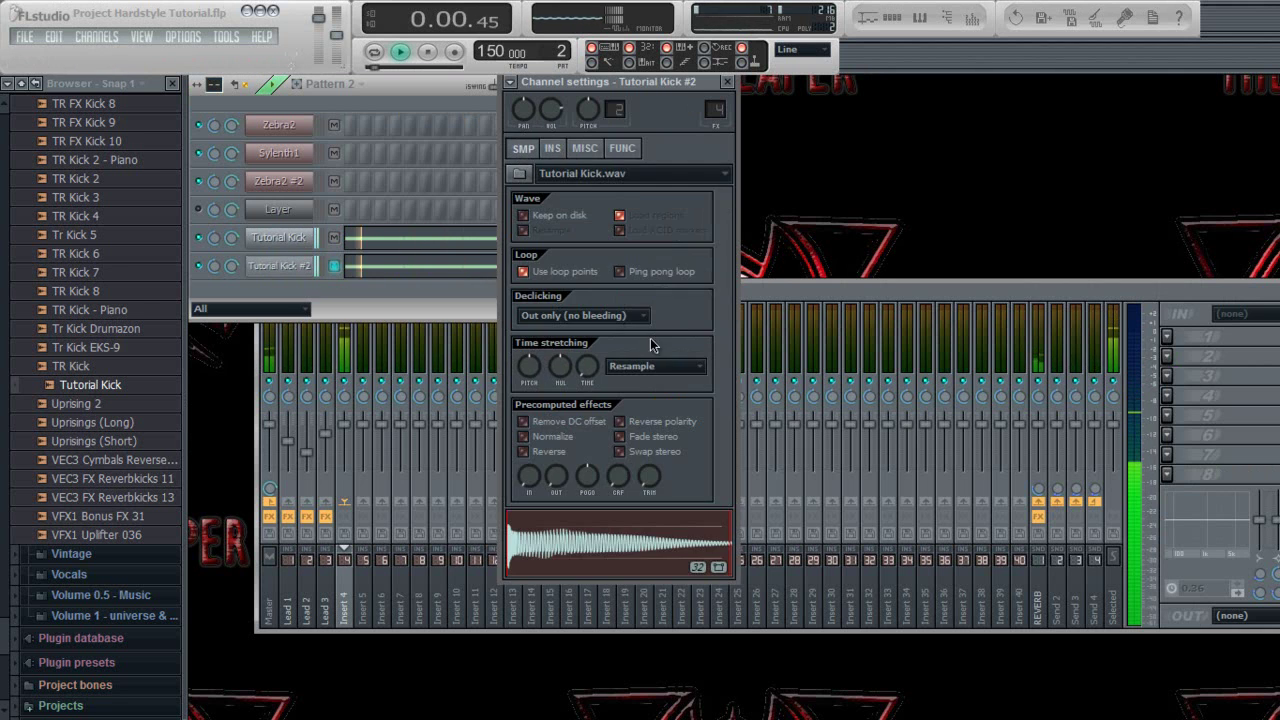
{"action": "left_click", "coordinate": [655, 366]}
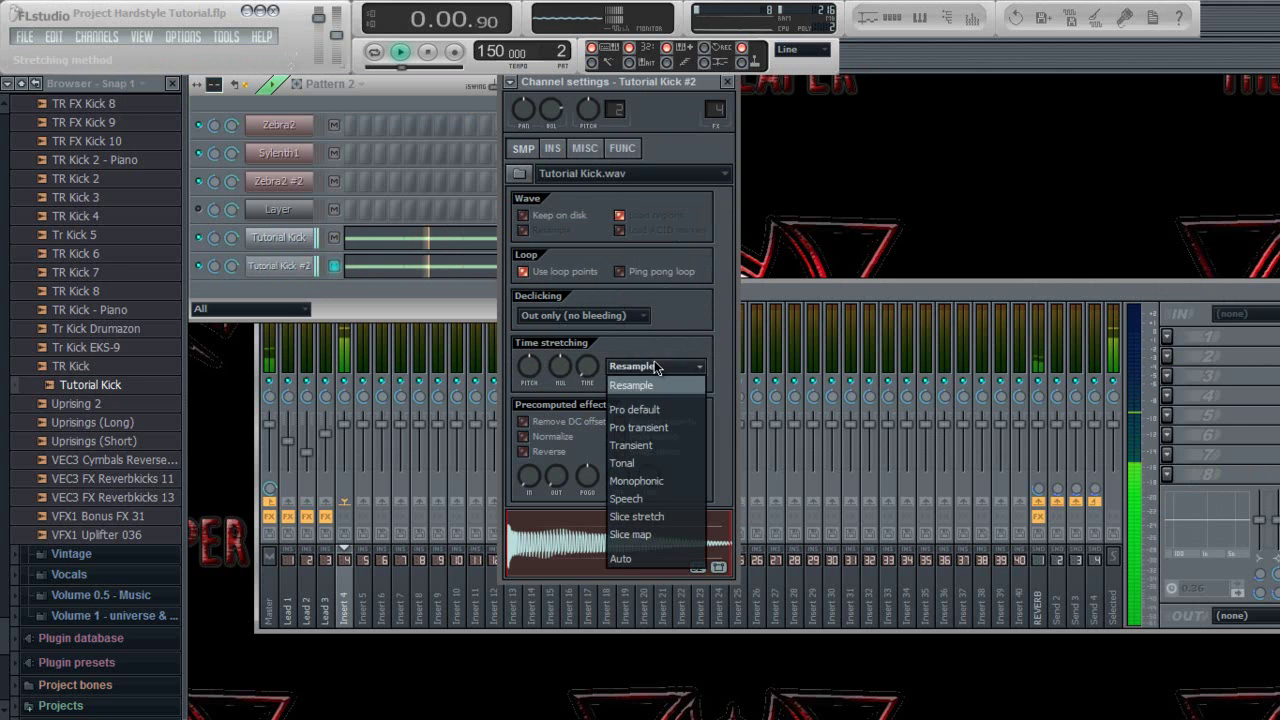
{"action": "left_click", "coordinate": [650, 490]}
Replace the Notepad note with "Choose Monophonic.." and return to FL Studio
{"action": "key", "text": "alt+Tab"}
{"action": "key", "text": "ctrl+a"}
{"action": "type", "text": "Choose Monophonix"}
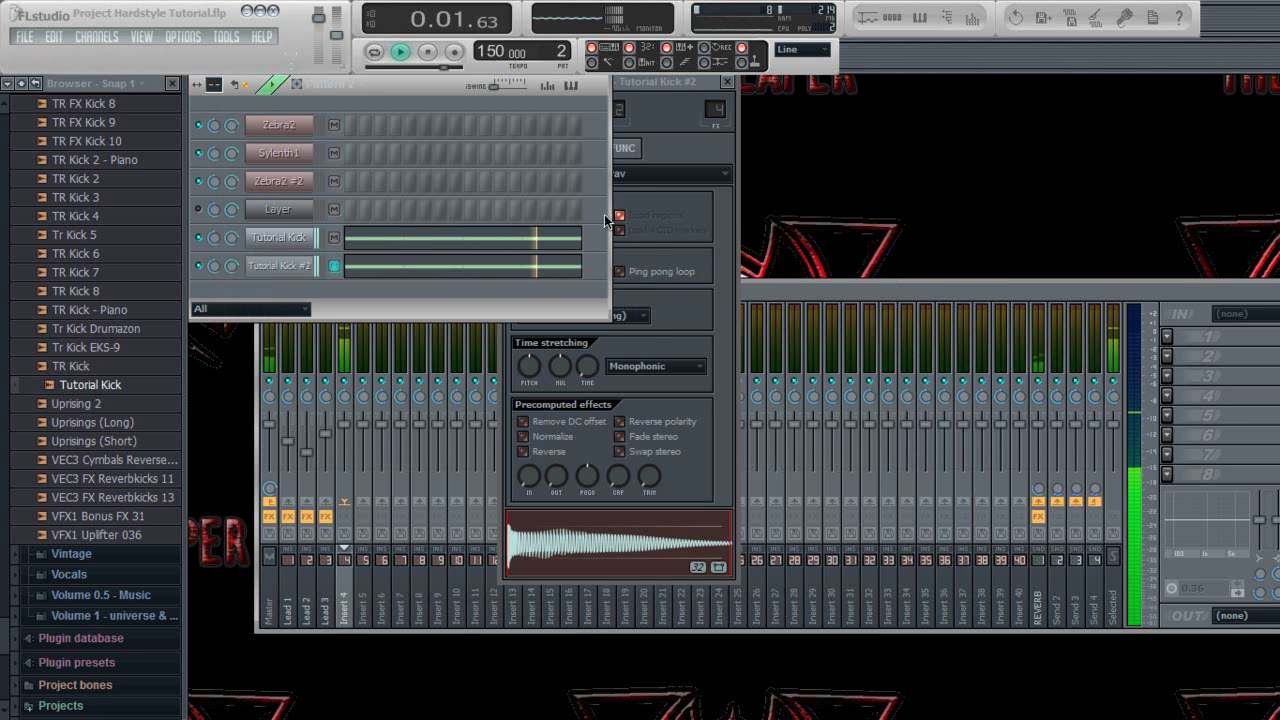
Try shifting the time-stretching pitch of Tutorial Kick #2 while the pattern plays, using the pitch reset
{"action": "left_click", "coordinate": [652, 148]}
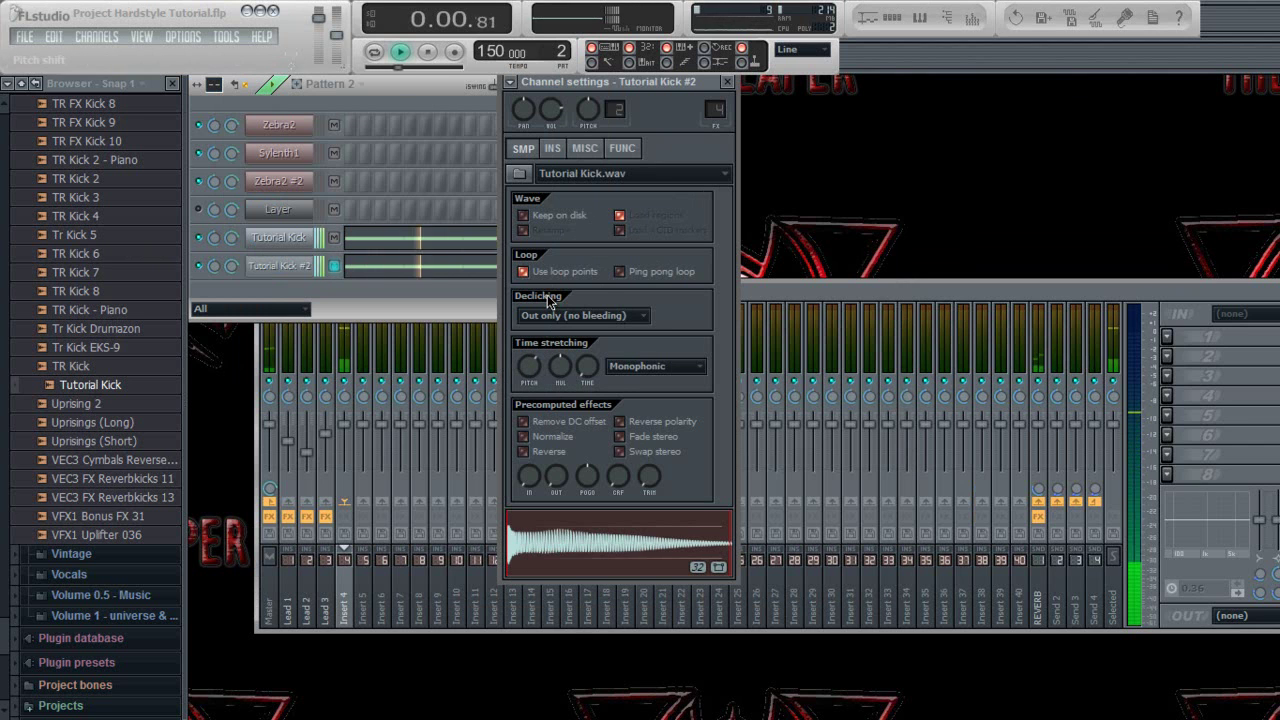
{"action": "right_click", "coordinate": [538, 378]}
{"action": "left_click", "coordinate": [556, 382]}
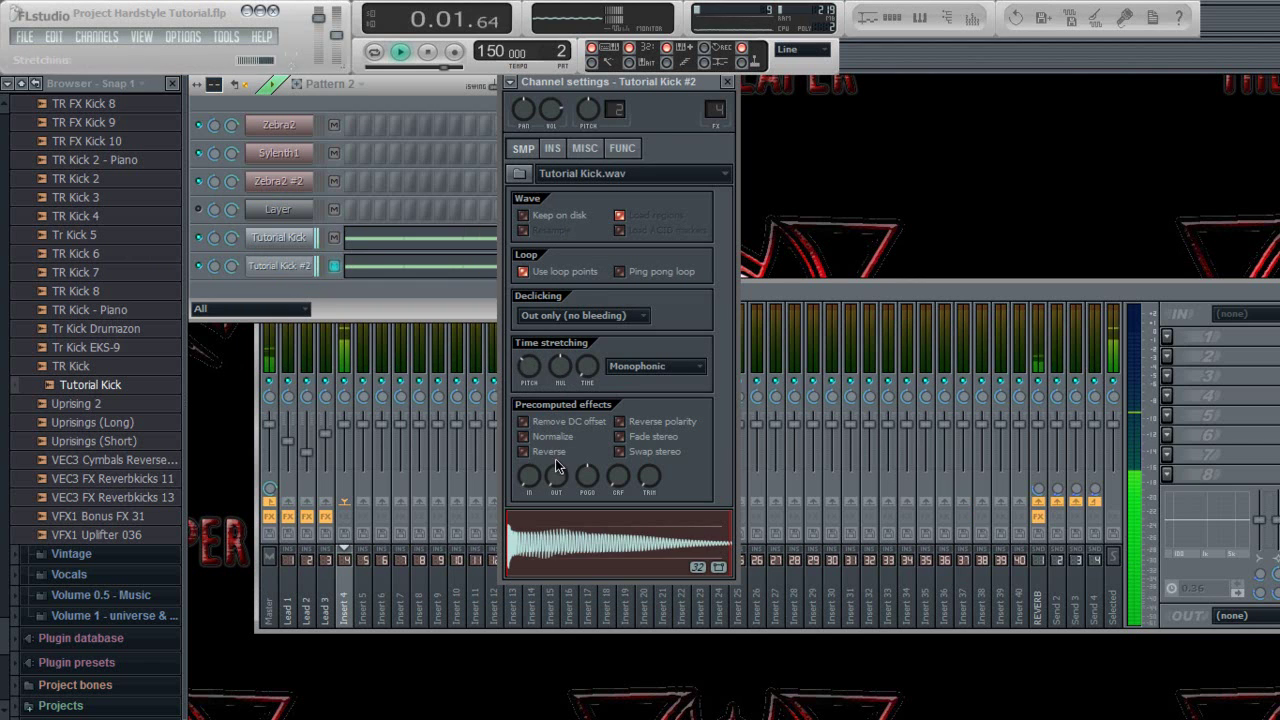
Replace the Notepad note with "Now follow my steps.. :p"
{"action": "left_click", "coordinate": [365, 541]}
{"action": "key", "text": "alt+Tab"}
{"action": "key", "text": "ctrl+a"}
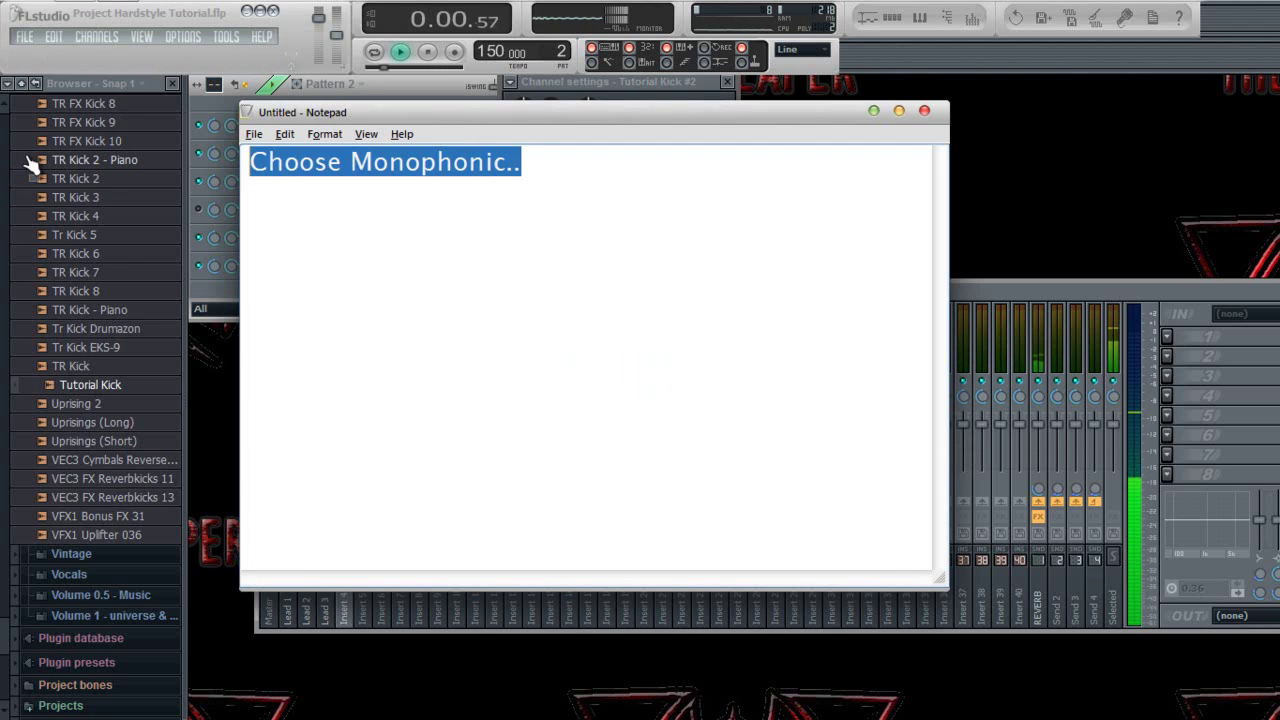
{"action": "type", "text": "Now"}
{"action": "type", "text": "llow me"}
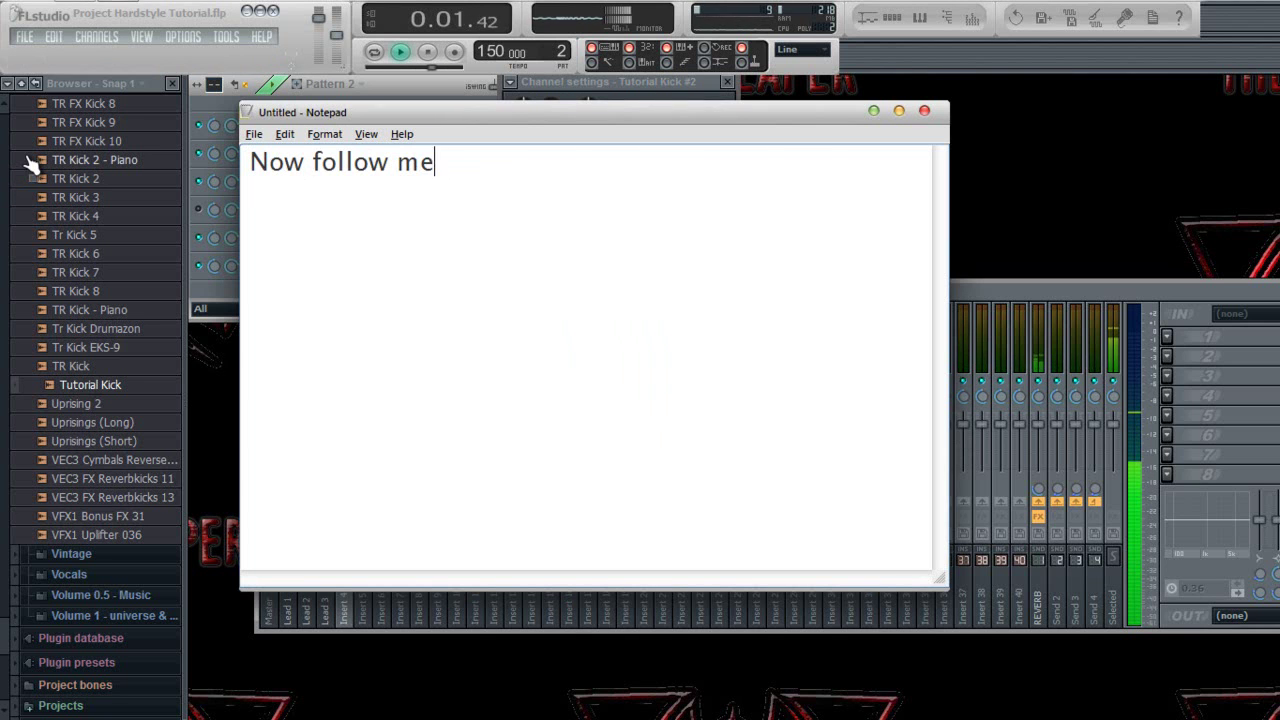
{"action": "type", "text": "..my step"}
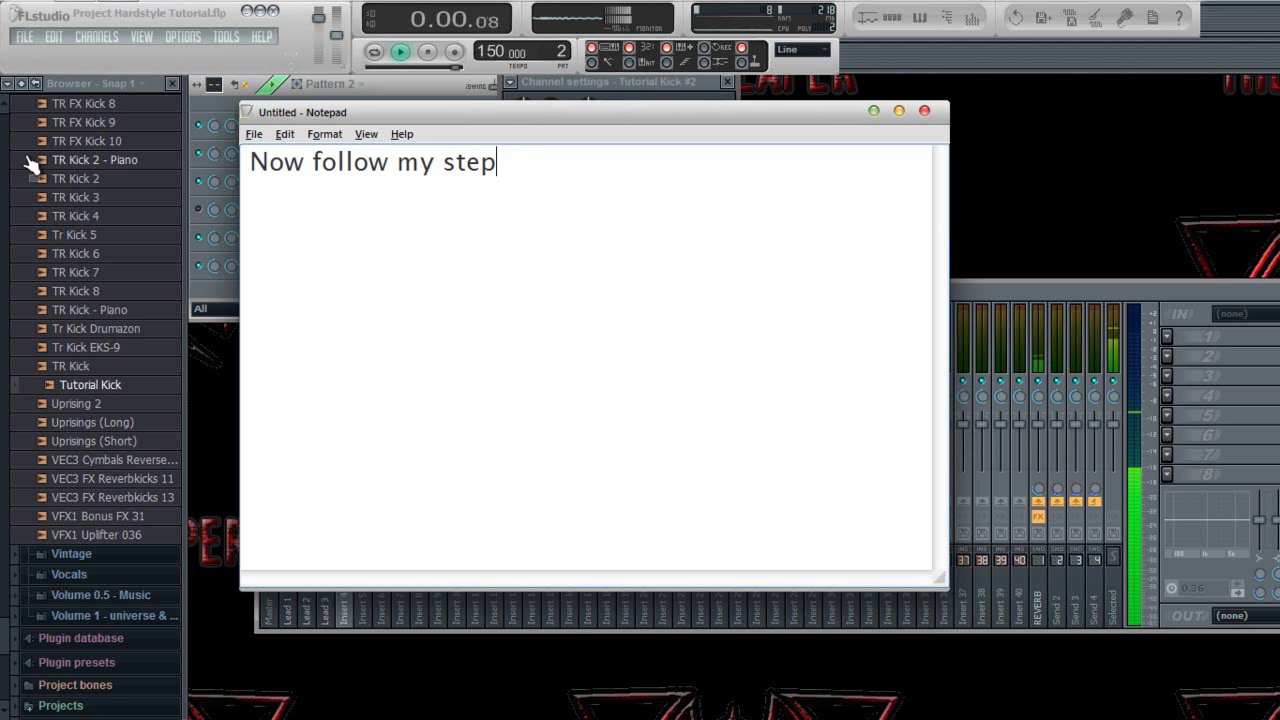
{"action": "type", "text": "s.. :p"}
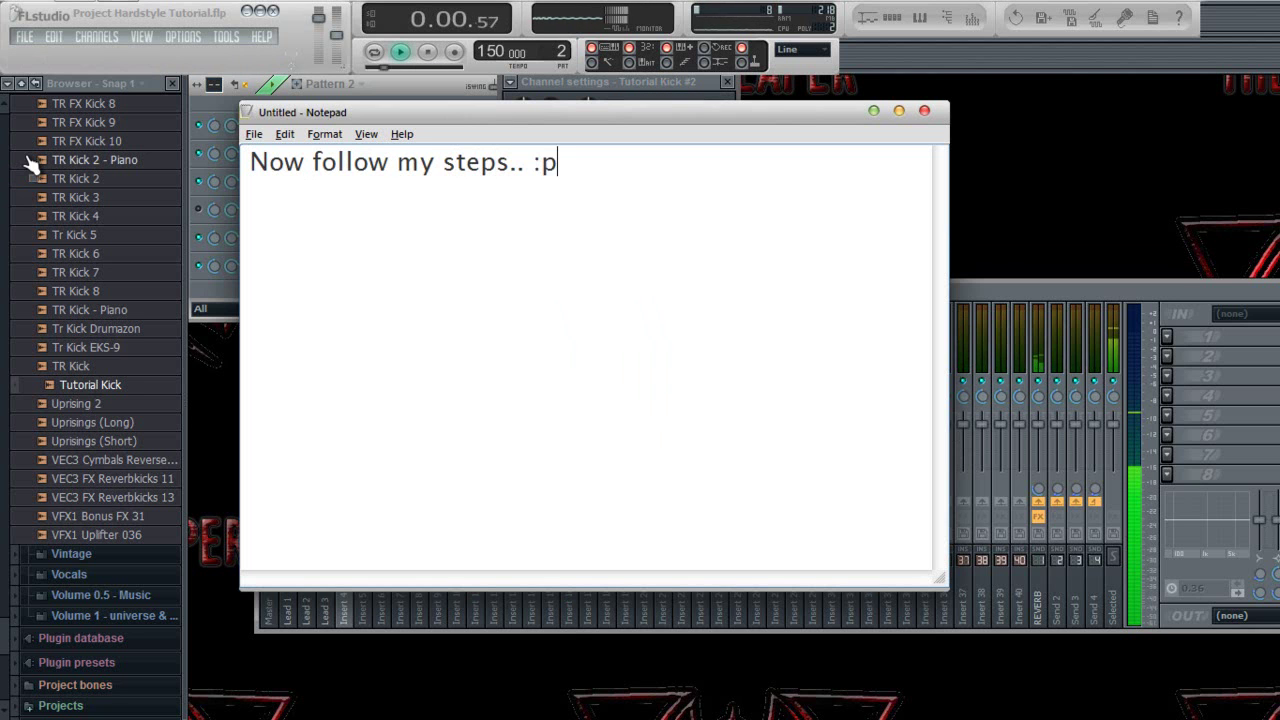
Return to FL Studio, hide the browser and move the mixer so its effect slots are fully visible
{"action": "left_click", "coordinate": [1140, 221]}
{"action": "left_click_drag", "start_coordinate": [756, 287], "coordinate": [640, 217]}
{"action": "left_click", "coordinate": [180, 86]}
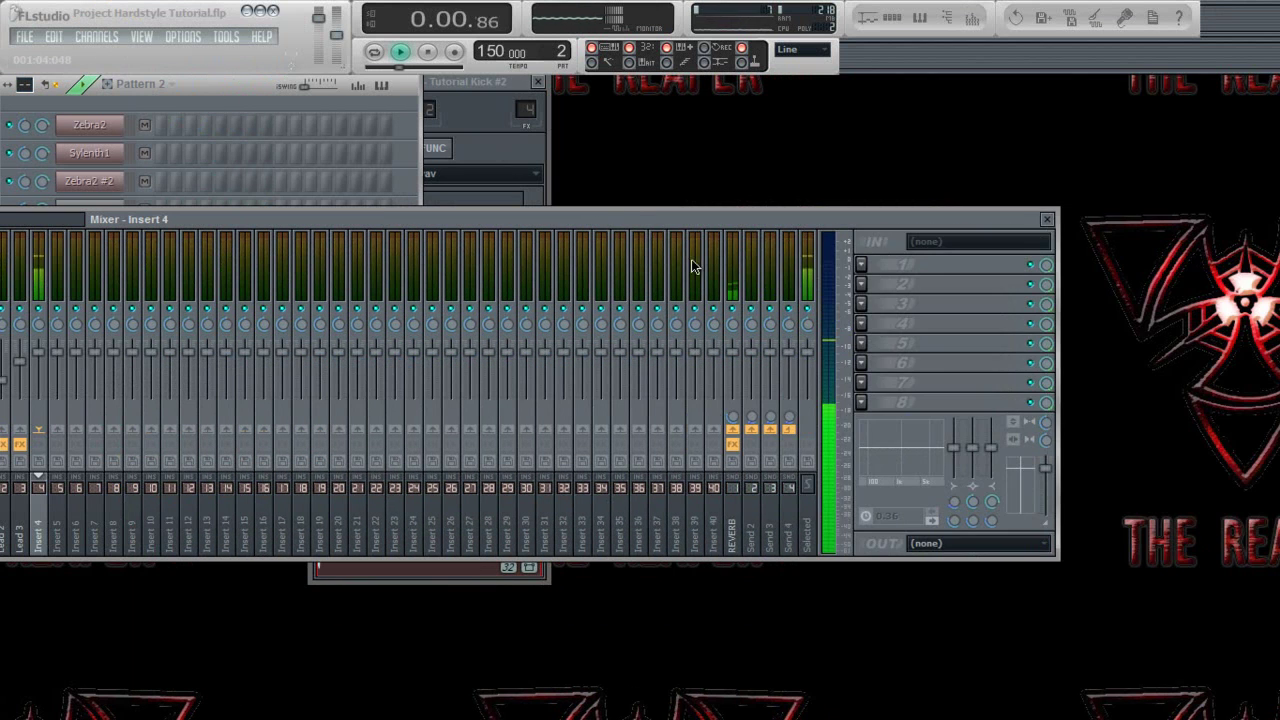
Load CamelPhat3 into the first effect slot of Insert 4 and replace its DRM Accentizor preset with another one
{"action": "left_click", "coordinate": [860, 266]}
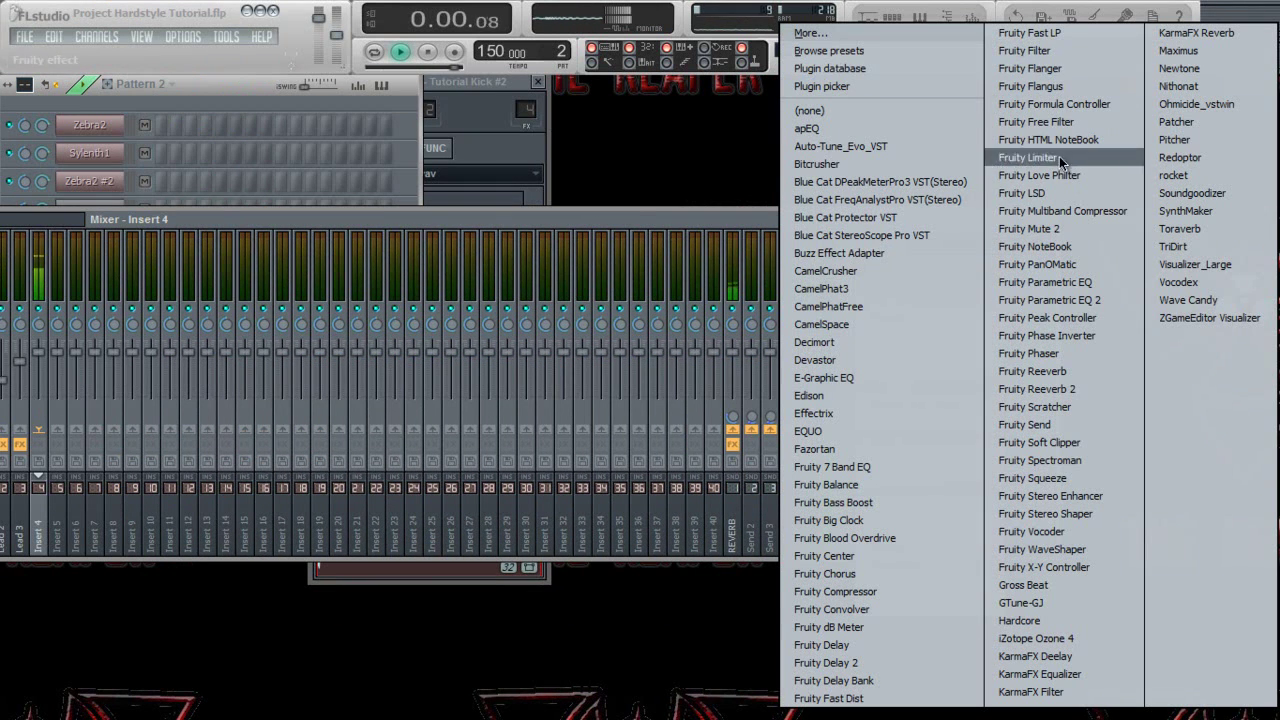
{"action": "left_click", "coordinate": [876, 290]}
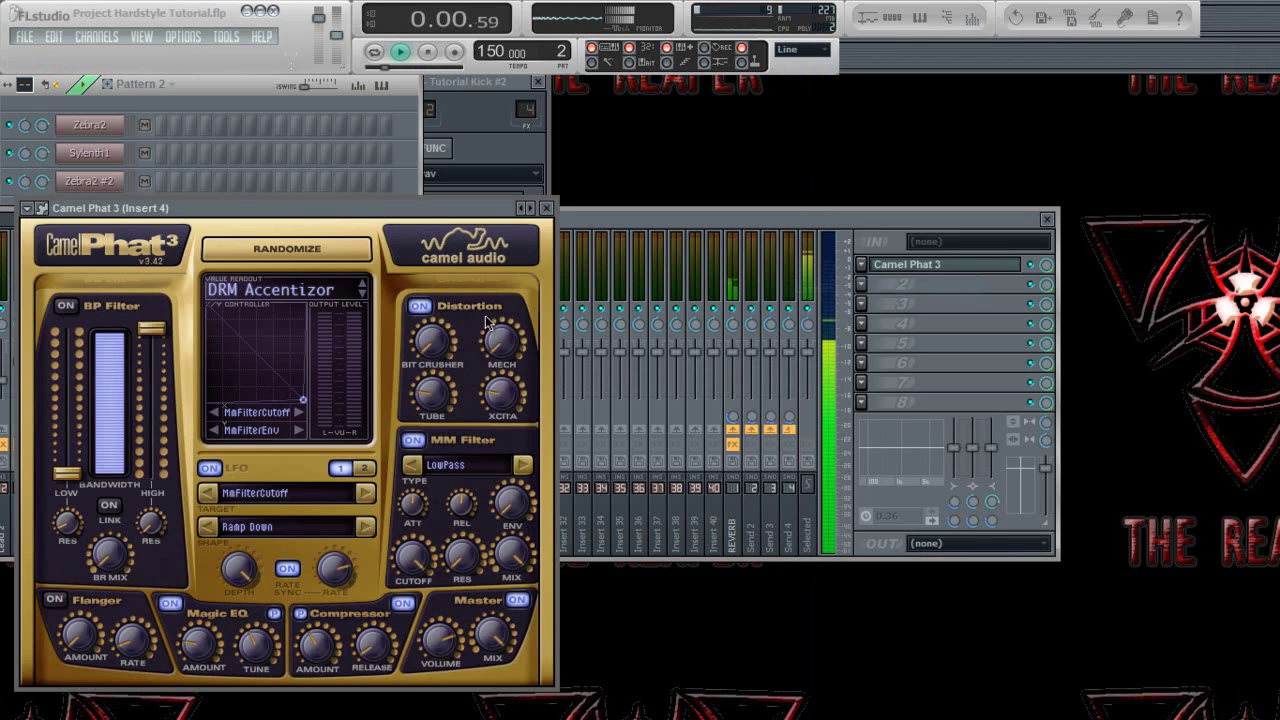
{"action": "left_click_drag", "start_coordinate": [291, 202], "coordinate": [540, 116]}
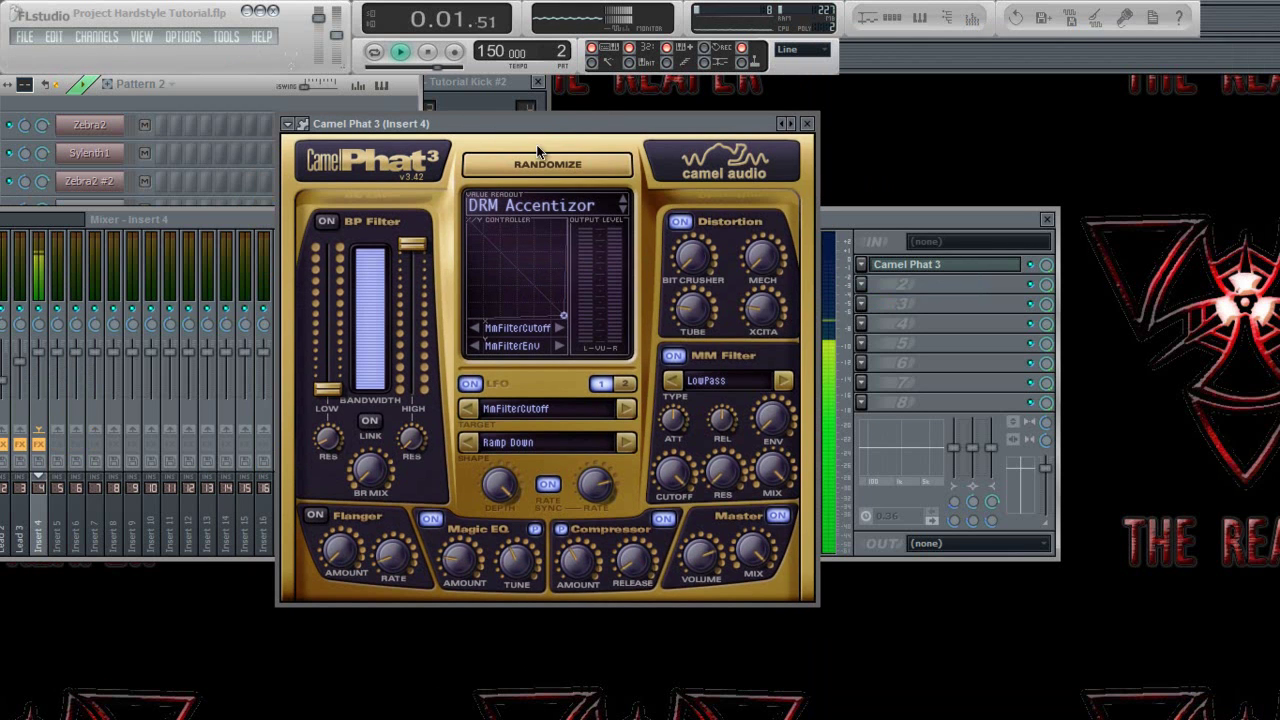
{"action": "left_click", "coordinate": [551, 210]}
{"action": "left_click", "coordinate": [600, 255]}
Enable CamelPhat's Distortion section and raise its Mech and Tube amounts
{"action": "left_click", "coordinate": [681, 222]}
{"action": "left_click_drag", "start_coordinate": [754, 256], "coordinate": [754, 240]}
{"action": "mouse_move", "coordinate": [685, 299]}
{"action": "left_mouse_down"}
{"action": "mouse_move", "coordinate": [684, 233]}
{"action": "mouse_move", "coordinate": [701, 281]}
{"action": "left_mouse_up"}
Enable CamelPhat's MM Filter as BandPass Fat with cutoff about 852 Hz, resonance 75 % and envelope amount 0 %
{"action": "left_click", "coordinate": [672, 357]}
{"action": "left_click", "coordinate": [710, 383]}
{"action": "left_click", "coordinate": [735, 474]}
{"action": "left_click_drag", "start_coordinate": [735, 474], "coordinate": [710, 345]}
{"action": "left_click_drag", "start_coordinate": [674, 474], "coordinate": [674, 514]}
{"action": "left_click_drag", "start_coordinate": [709, 473], "coordinate": [678, 456]}
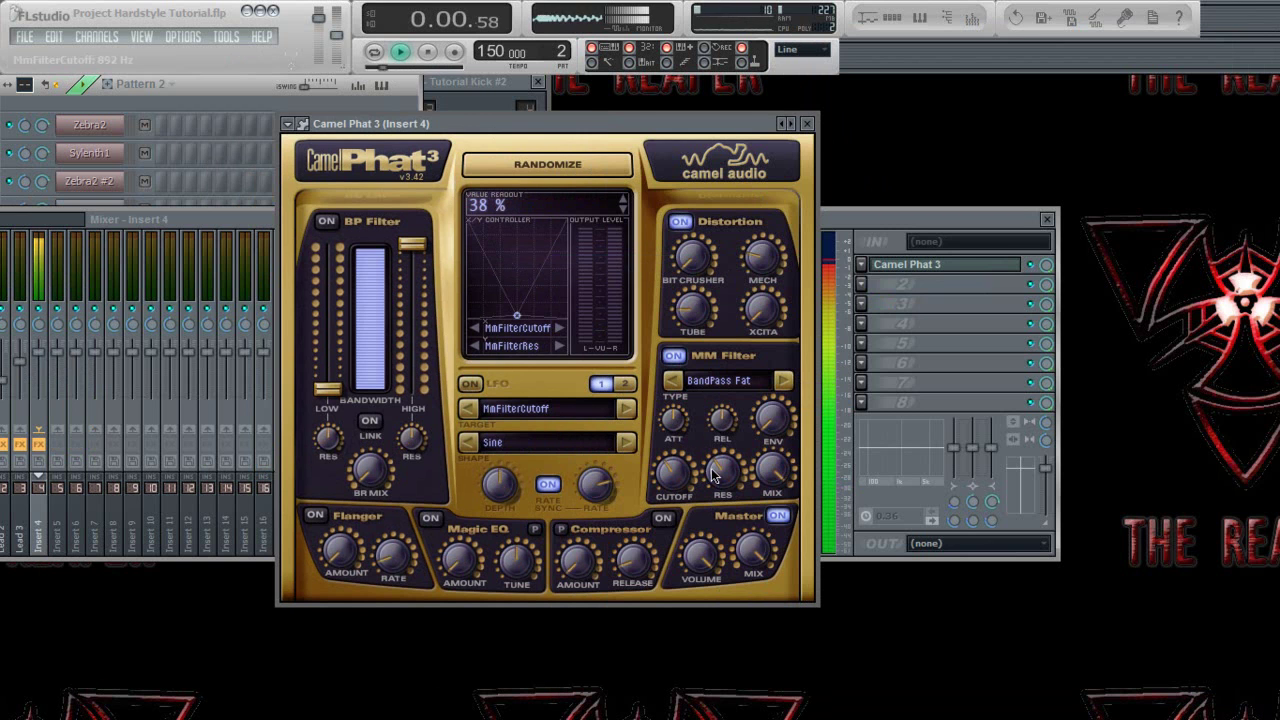
{"action": "left_click_drag", "start_coordinate": [734, 560], "coordinate": [727, 510]}
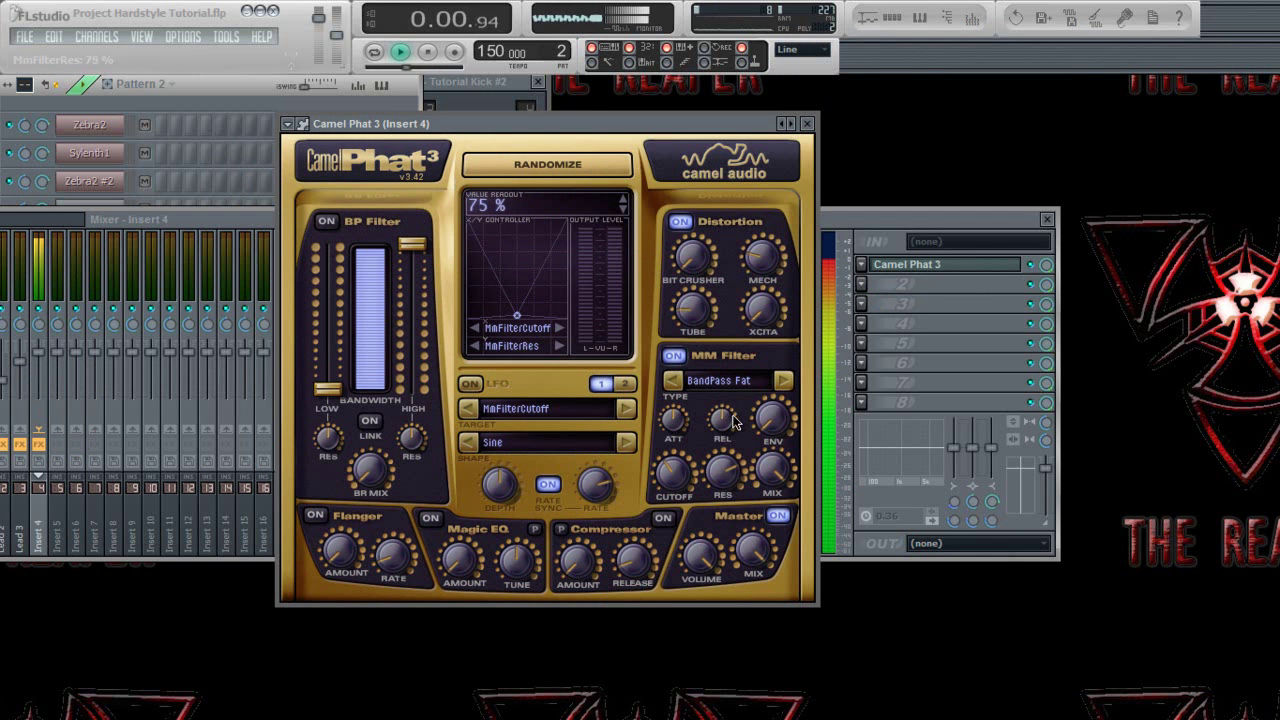
{"action": "left_click_drag", "start_coordinate": [763, 431], "coordinate": [785, 497]}
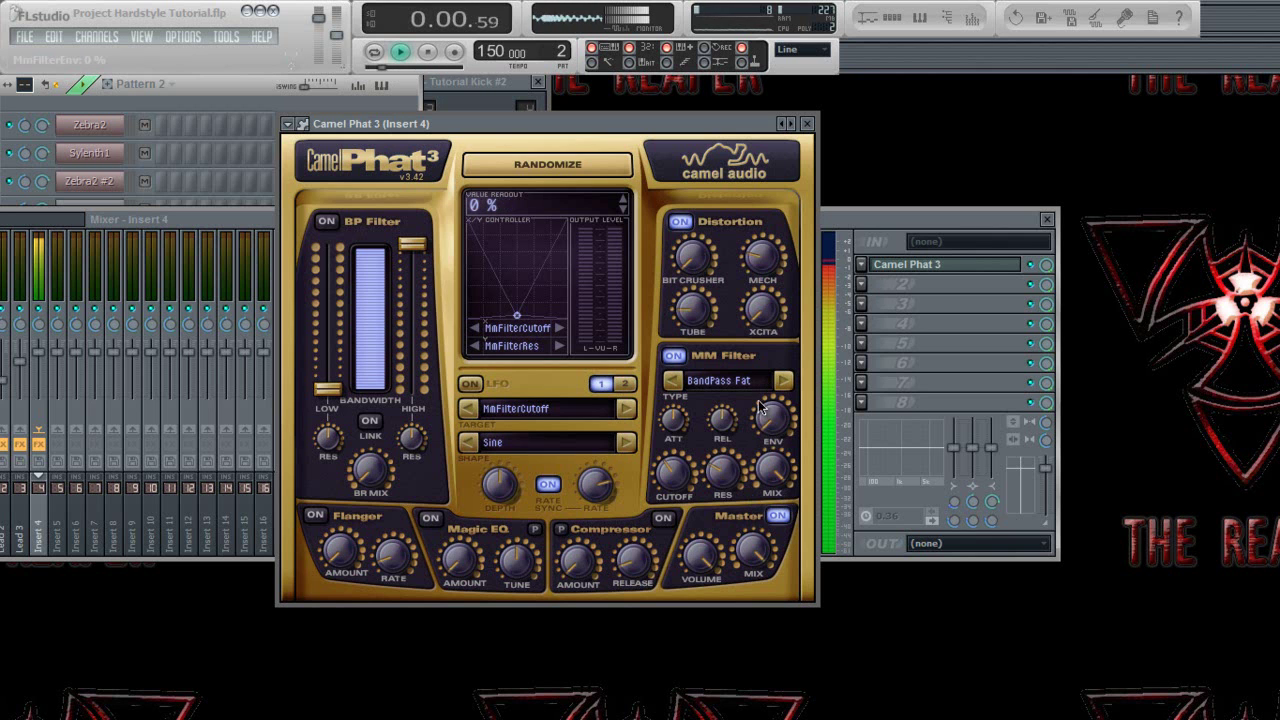
Set CamelPhat's Tube distortion to about 22 %, fine-tune Mech and close the plugin window
{"action": "mouse_move", "coordinate": [708, 318]}
{"action": "left_mouse_down"}
{"action": "mouse_move", "coordinate": [704, 287]}
{"action": "mouse_move", "coordinate": [703, 304]}
{"action": "left_mouse_up"}
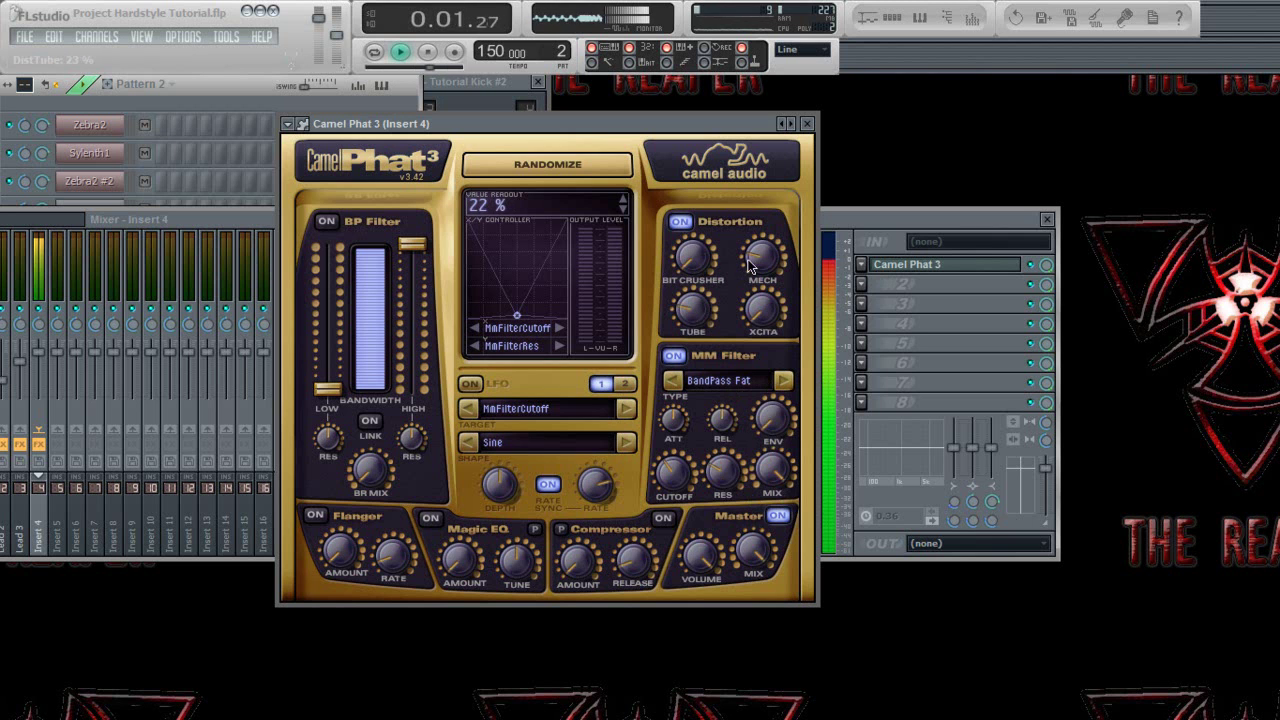
{"action": "left_click_drag", "start_coordinate": [757, 238], "coordinate": [770, 262]}
{"action": "left_click", "coordinate": [807, 124]}
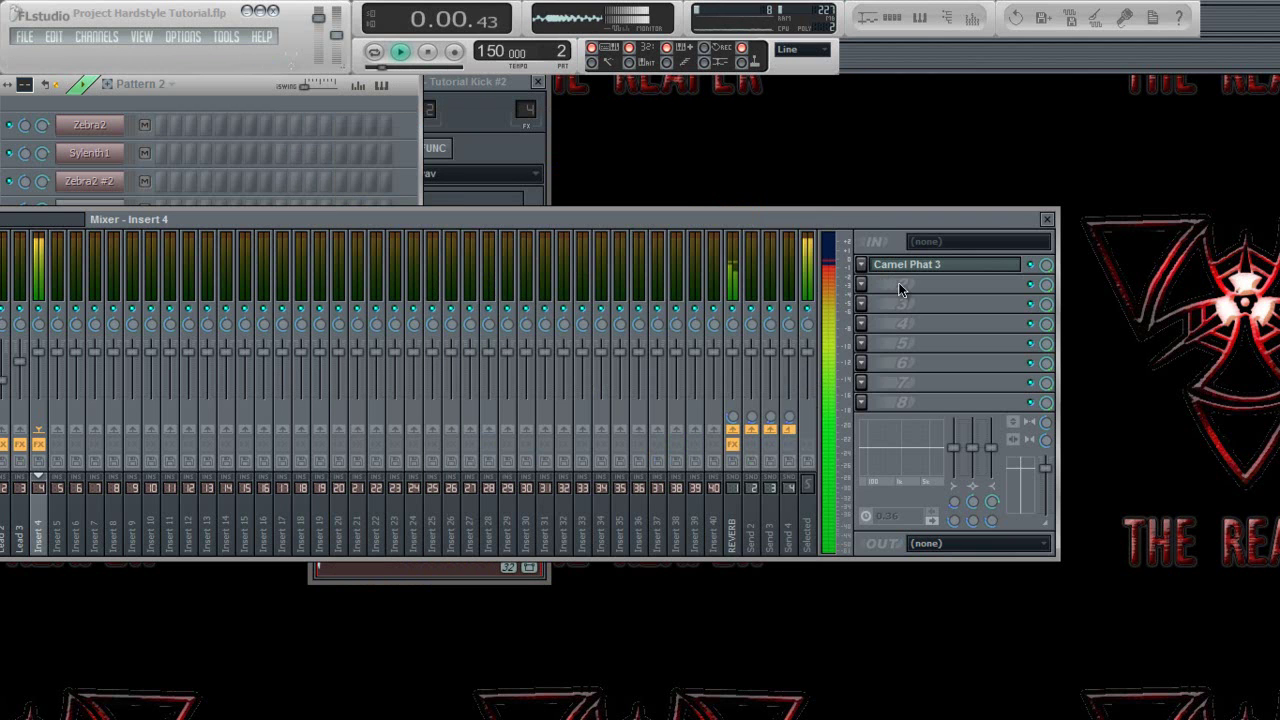
Load Fruity Parametric EQ 2 into Insert 4's second slot and gently boost bands 1, 4, 5 and 6
{"action": "left_click", "coordinate": [903, 283]}
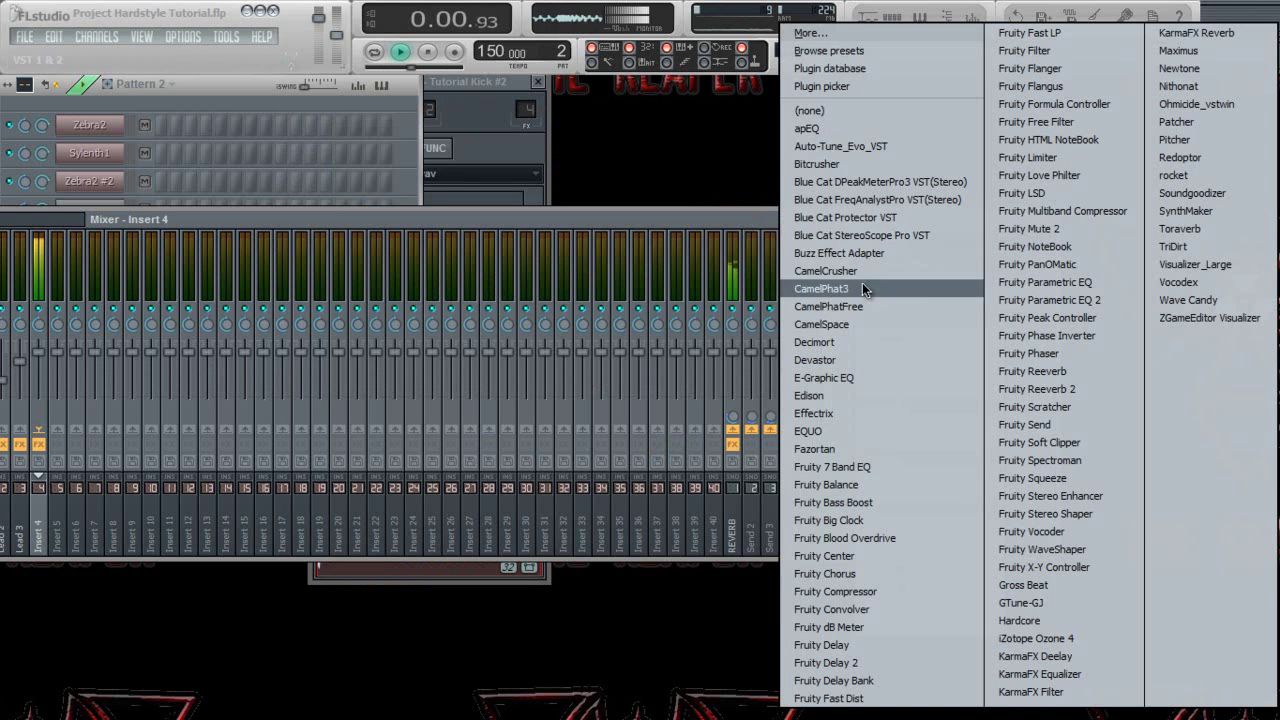
{"action": "left_click", "coordinate": [1068, 301]}
{"action": "left_click_drag", "start_coordinate": [135, 412], "coordinate": [218, 370]}
{"action": "left_click_drag", "start_coordinate": [315, 401], "coordinate": [285, 385]}
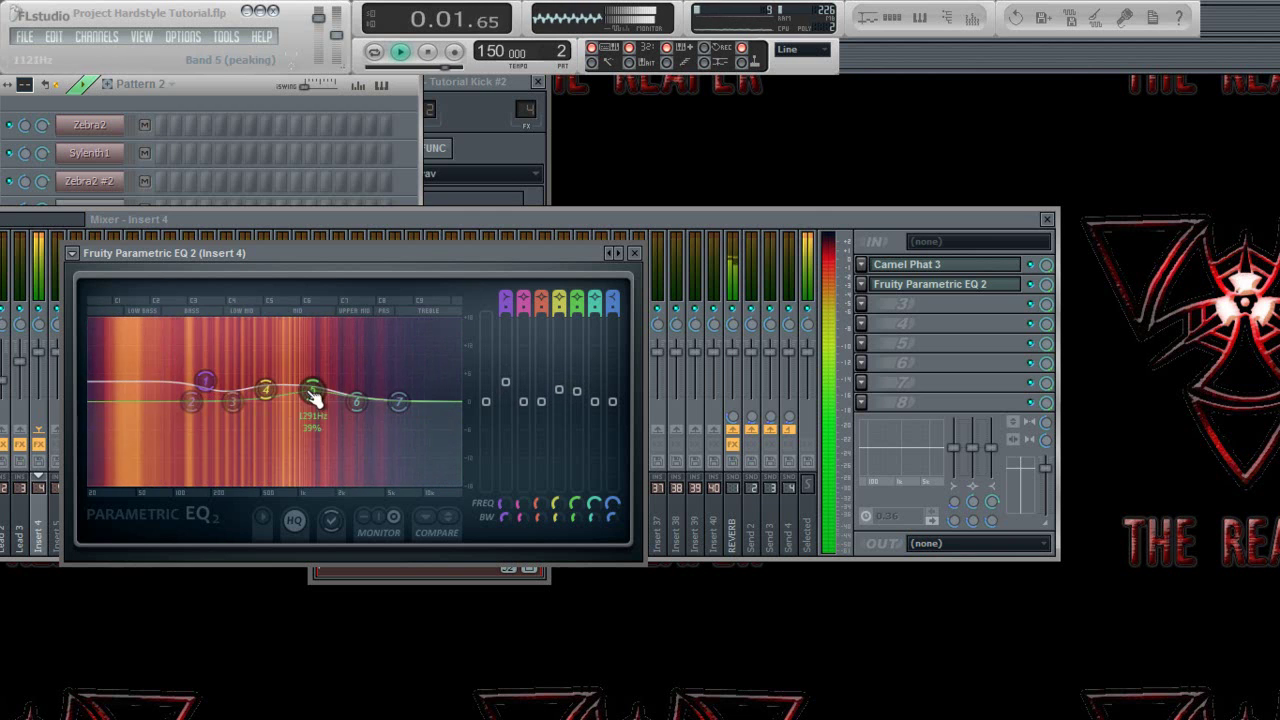
{"action": "left_click_drag", "start_coordinate": [357, 401], "coordinate": [354, 371]}
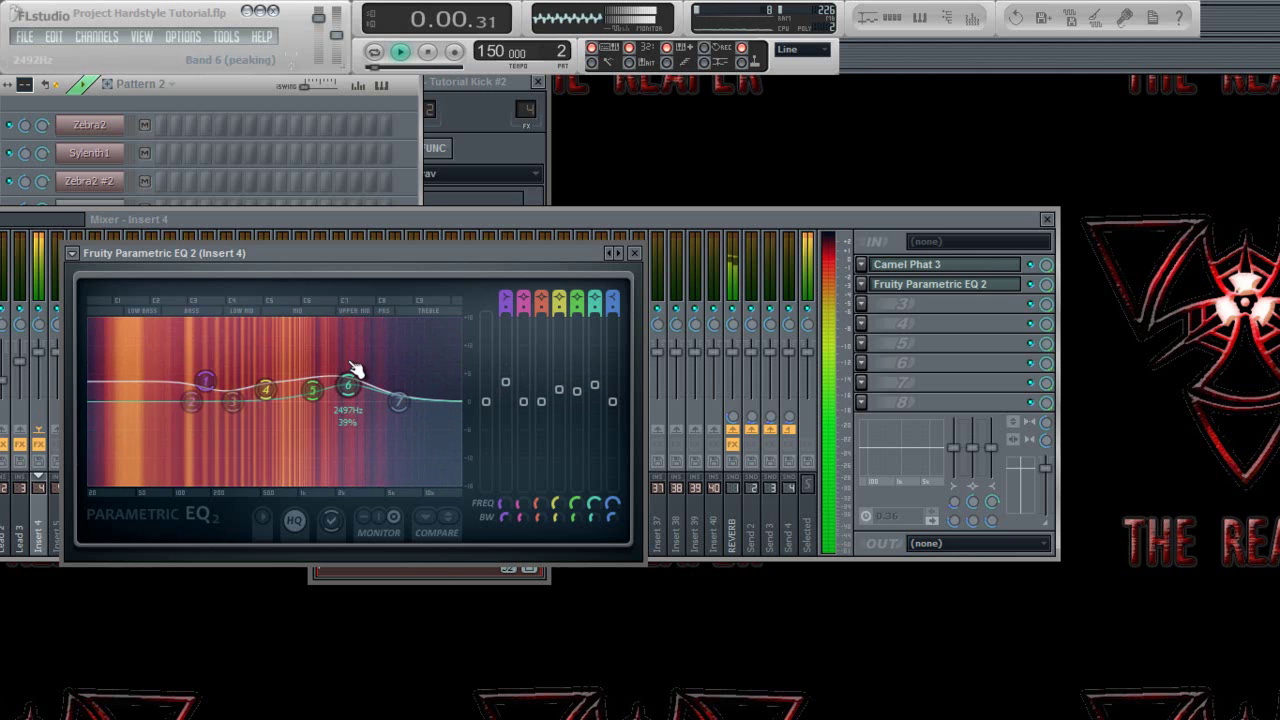
Try time-stretching pitch shifts on Tutorial Kick #2 through the effects and reset the pitch to 0 cent
{"action": "left_click", "coordinate": [490, 145]}
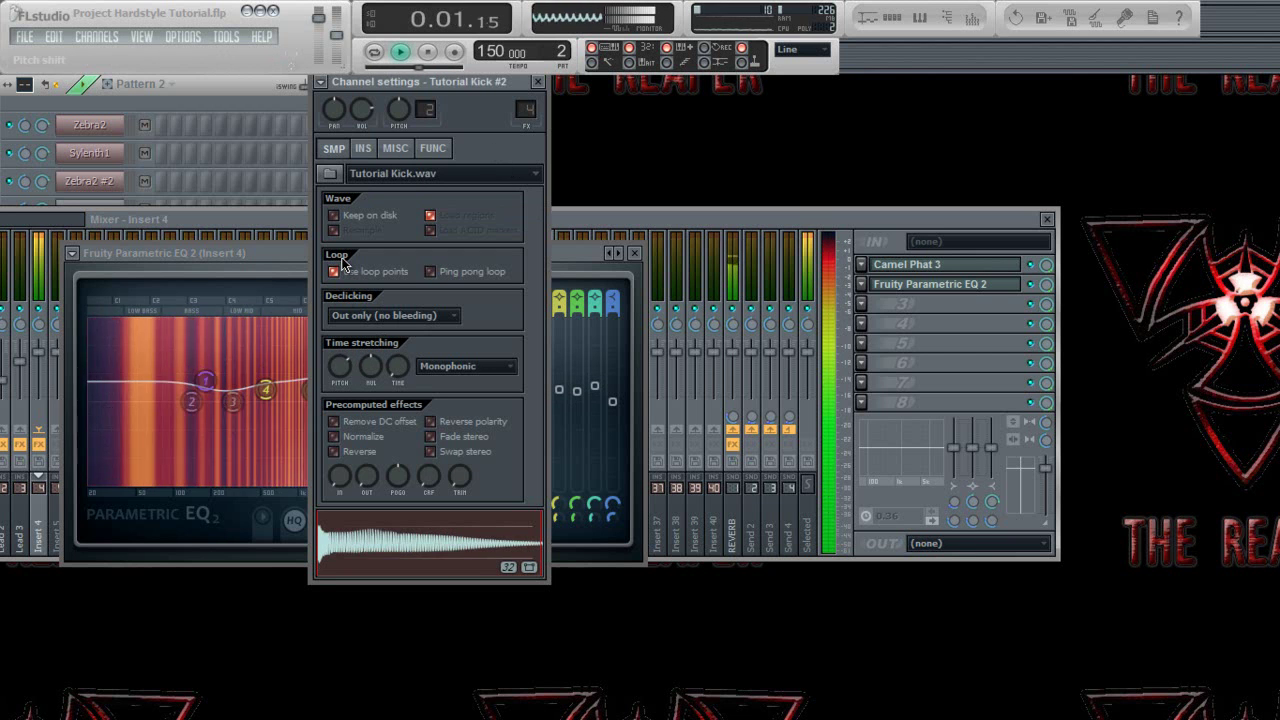
{"action": "right_click", "coordinate": [362, 368]}
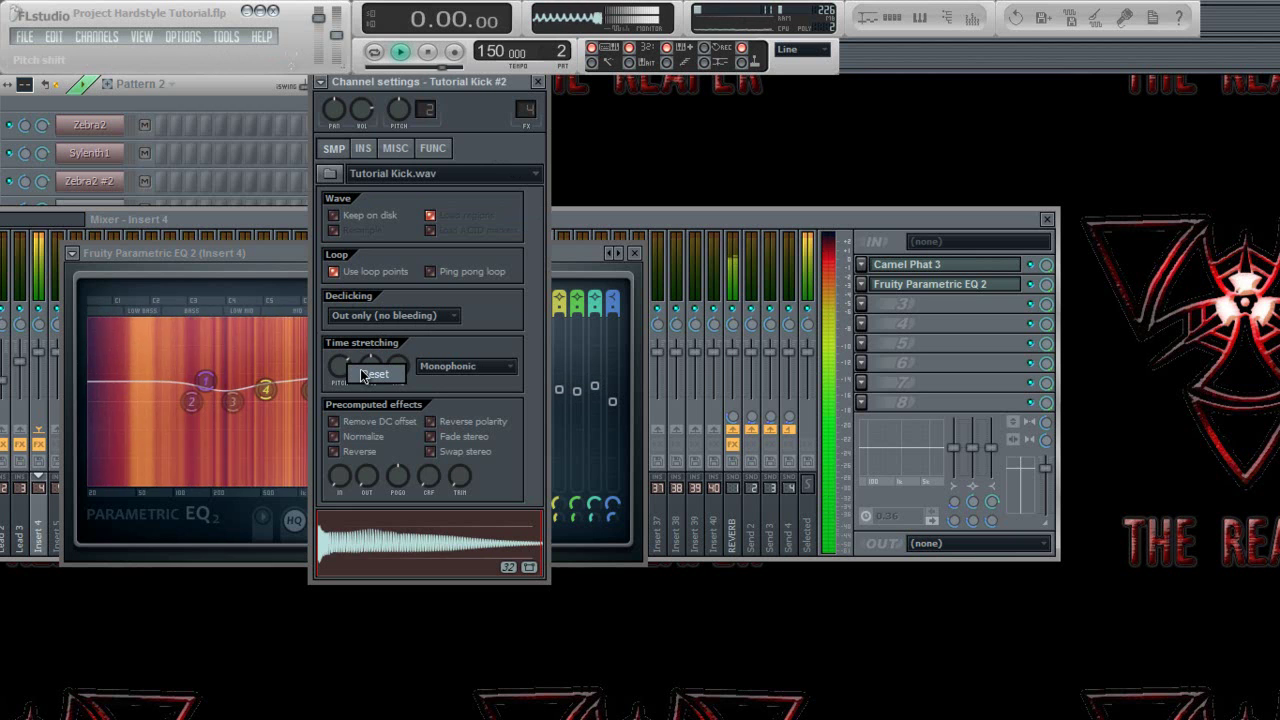
{"action": "left_click", "coordinate": [363, 374]}
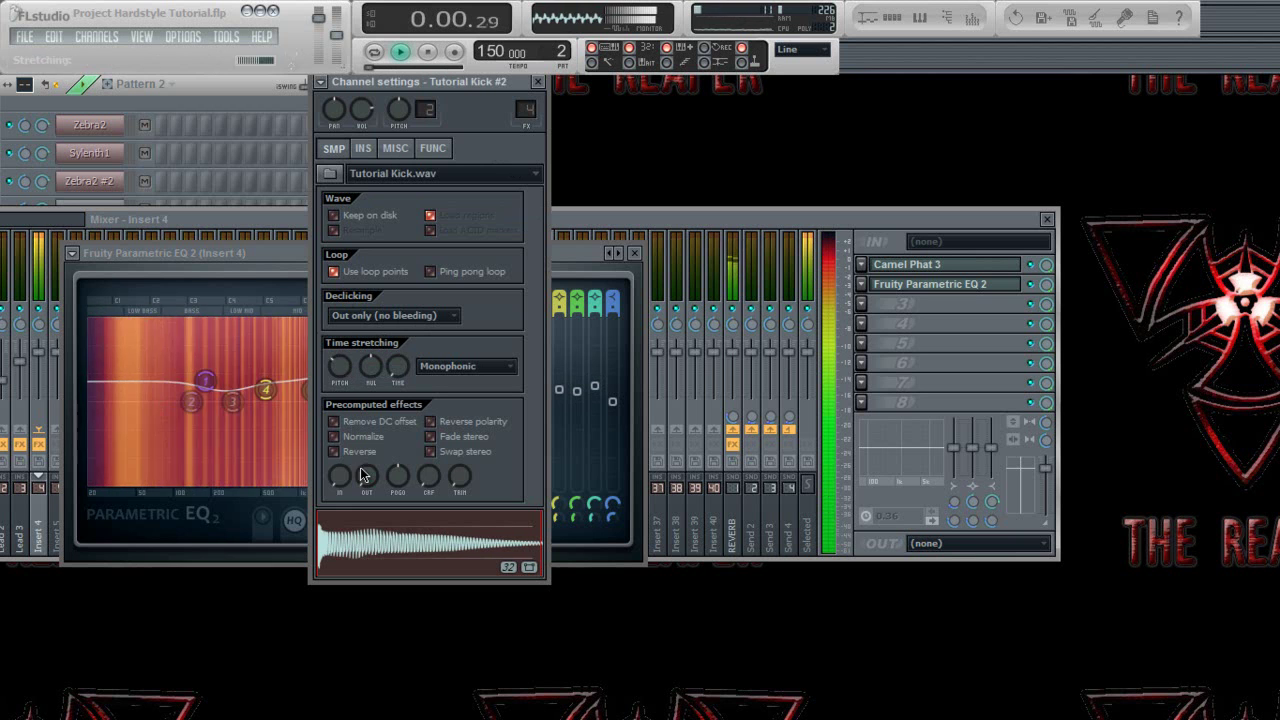
{"action": "right_click", "coordinate": [347, 370]}
{"action": "left_click", "coordinate": [366, 379]}
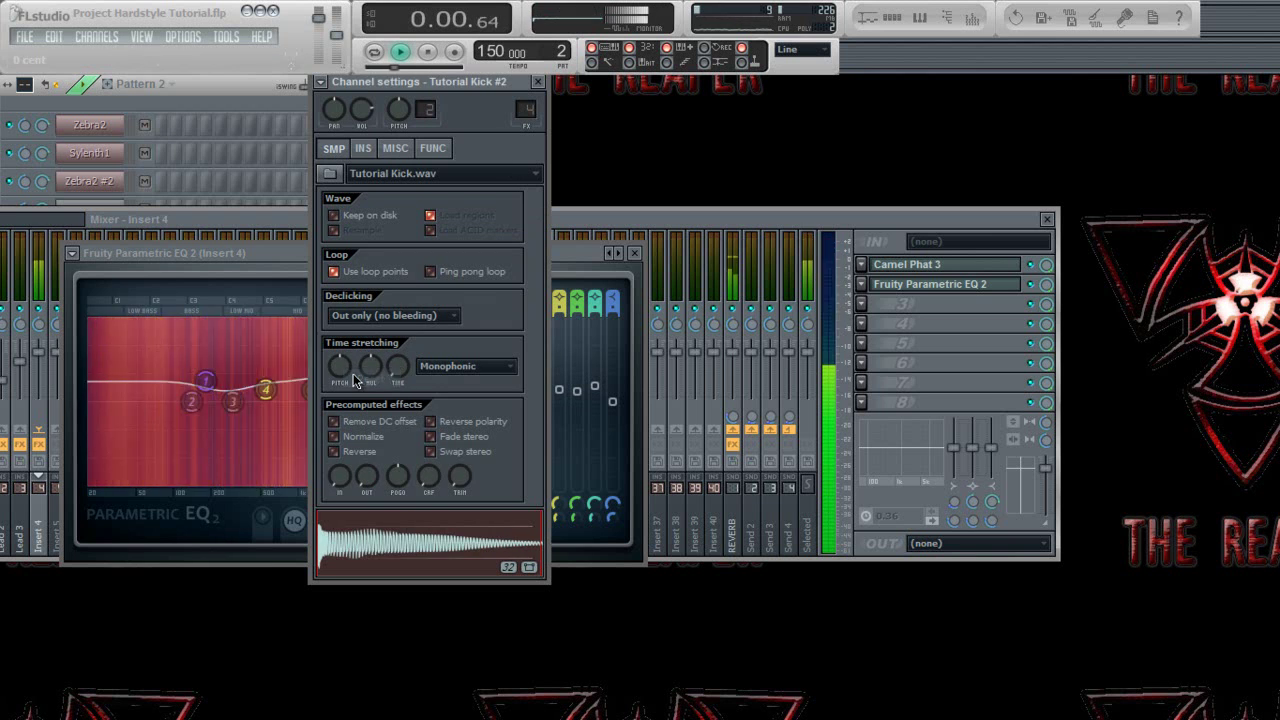
Fine-tune bands 5 and 6 of Fruity Parametric EQ 2 to equal boosts and close its window
{"action": "left_click", "coordinate": [555, 257]}
{"action": "left_click_drag", "start_coordinate": [352, 391], "coordinate": [407, 383]}
{"action": "right_click", "coordinate": [407, 384]}
{"action": "left_click", "coordinate": [425, 408]}
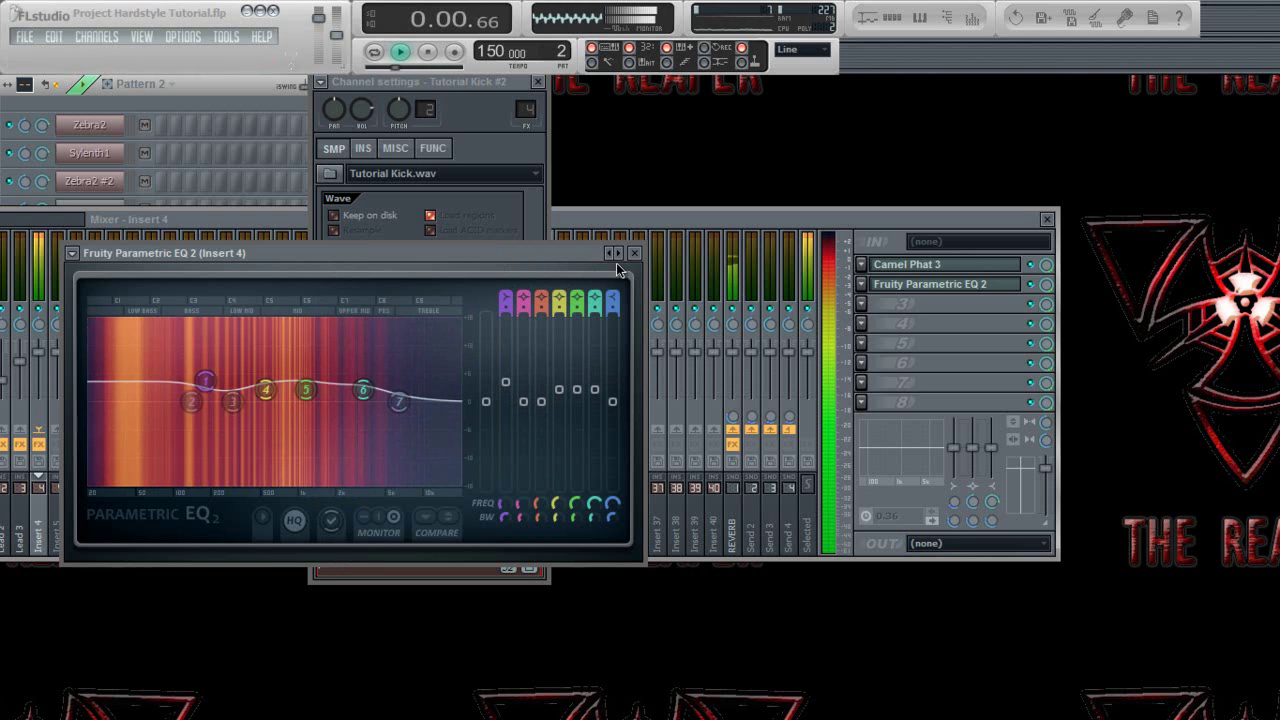
{"action": "left_click", "coordinate": [635, 253]}
Load TriDirt into Insert 4's third slot and set its three band gains to 7.2 dB, 2.0 dB and -2.4 dB
{"action": "right_click", "coordinate": [863, 303]}
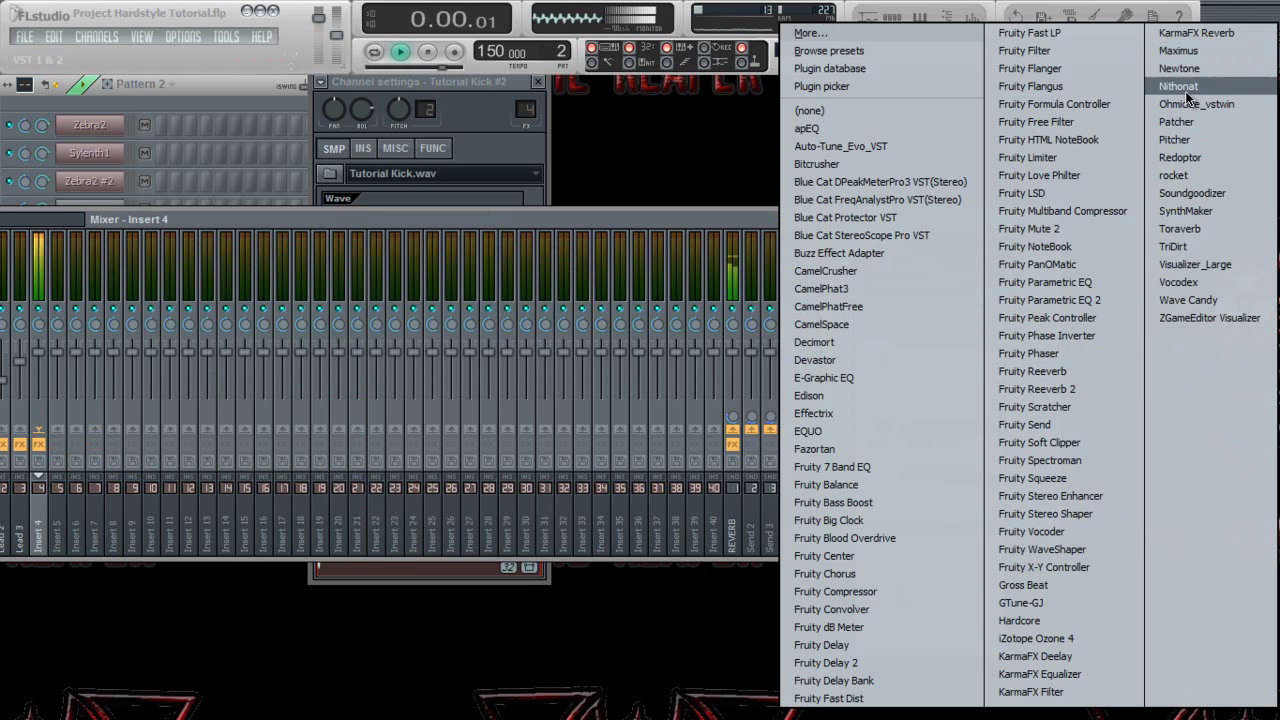
{"action": "left_click", "coordinate": [1195, 245]}
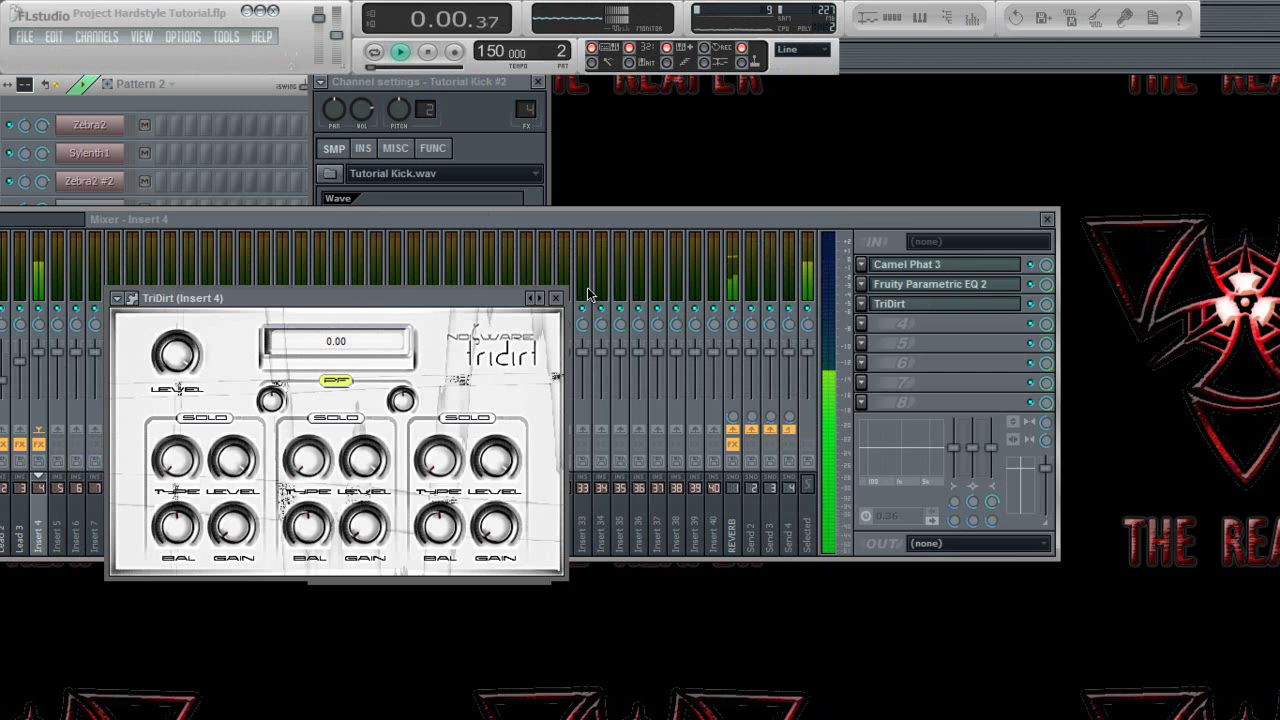
{"action": "left_click_drag", "start_coordinate": [480, 294], "coordinate": [726, 163]}
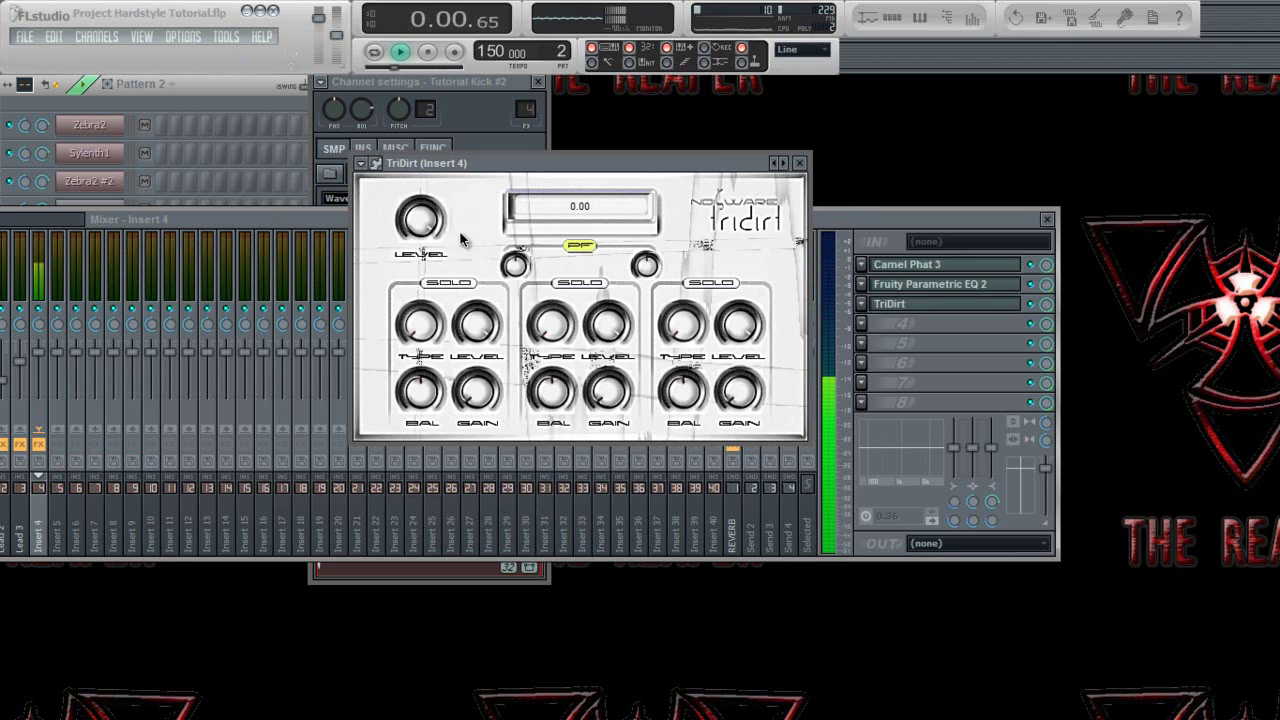
{"action": "left_click_drag", "start_coordinate": [474, 391], "coordinate": [484, 346]}
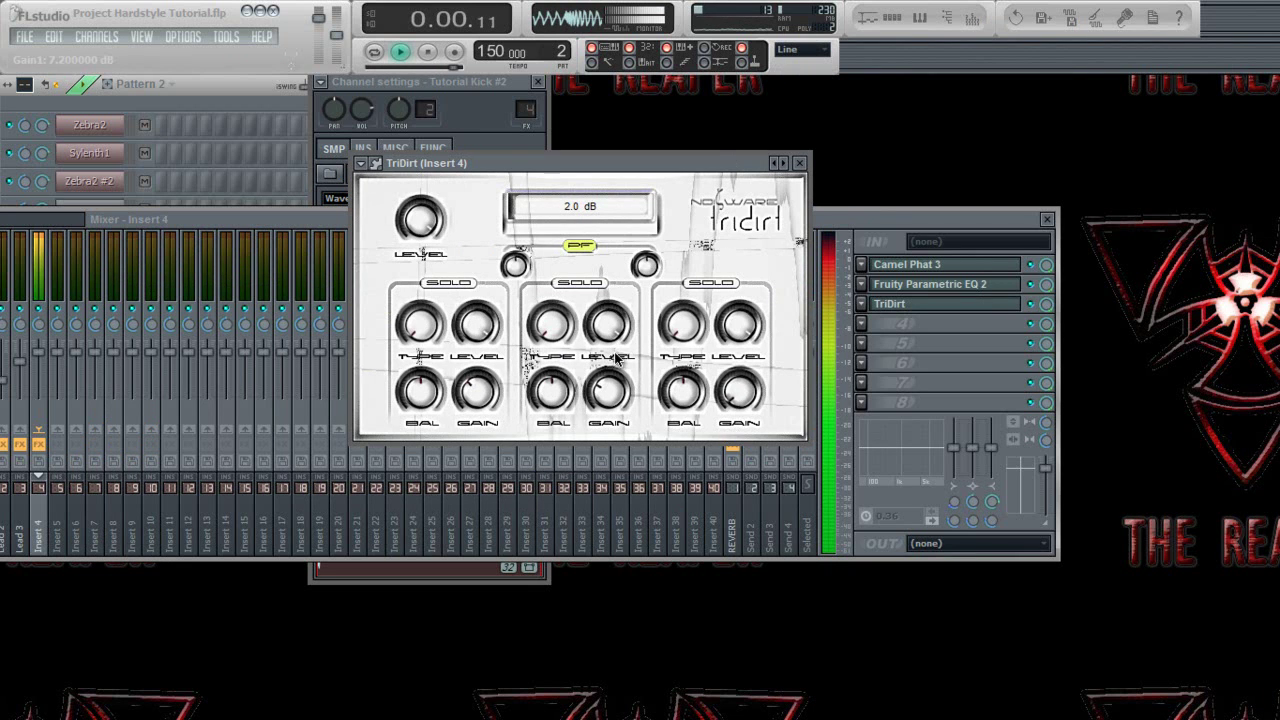
{"action": "left_click_drag", "start_coordinate": [738, 398], "coordinate": [738, 360]}
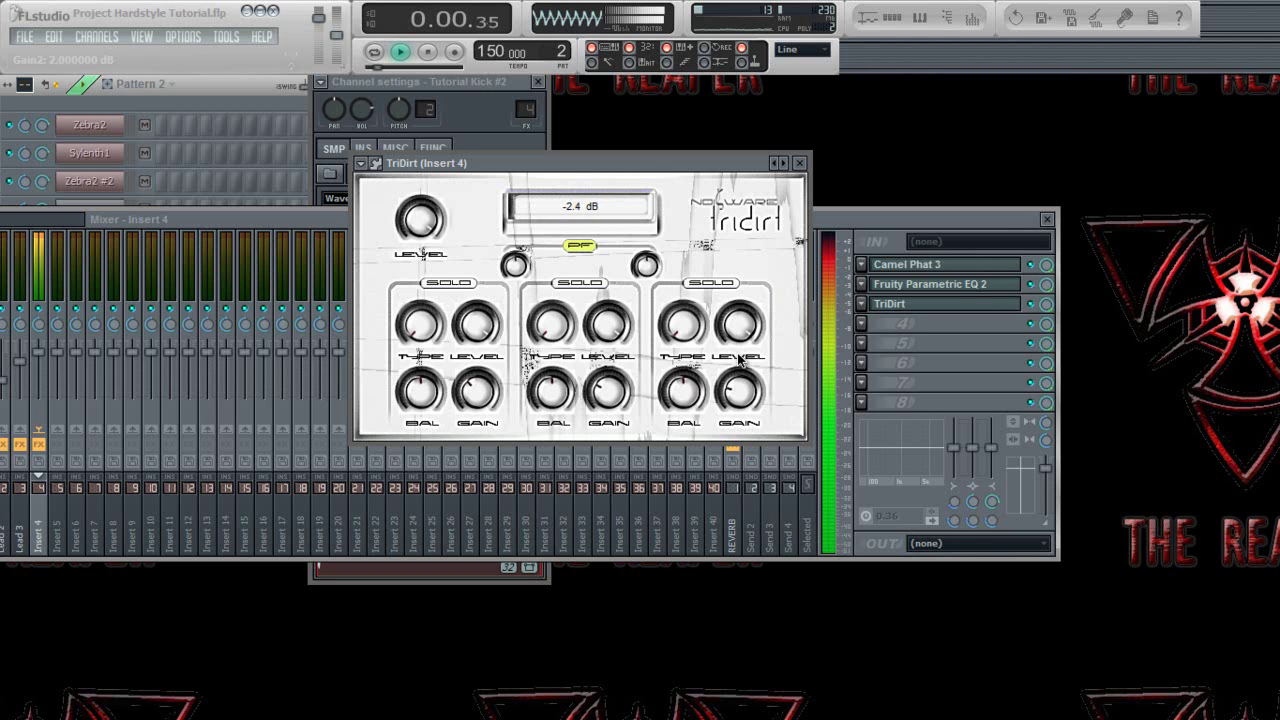
Set TriDirt's first band gain to 6.4 dB and third band gain to 0.0 dB, and close its window
{"action": "left_click_drag", "start_coordinate": [482, 394], "coordinate": [482, 398]}
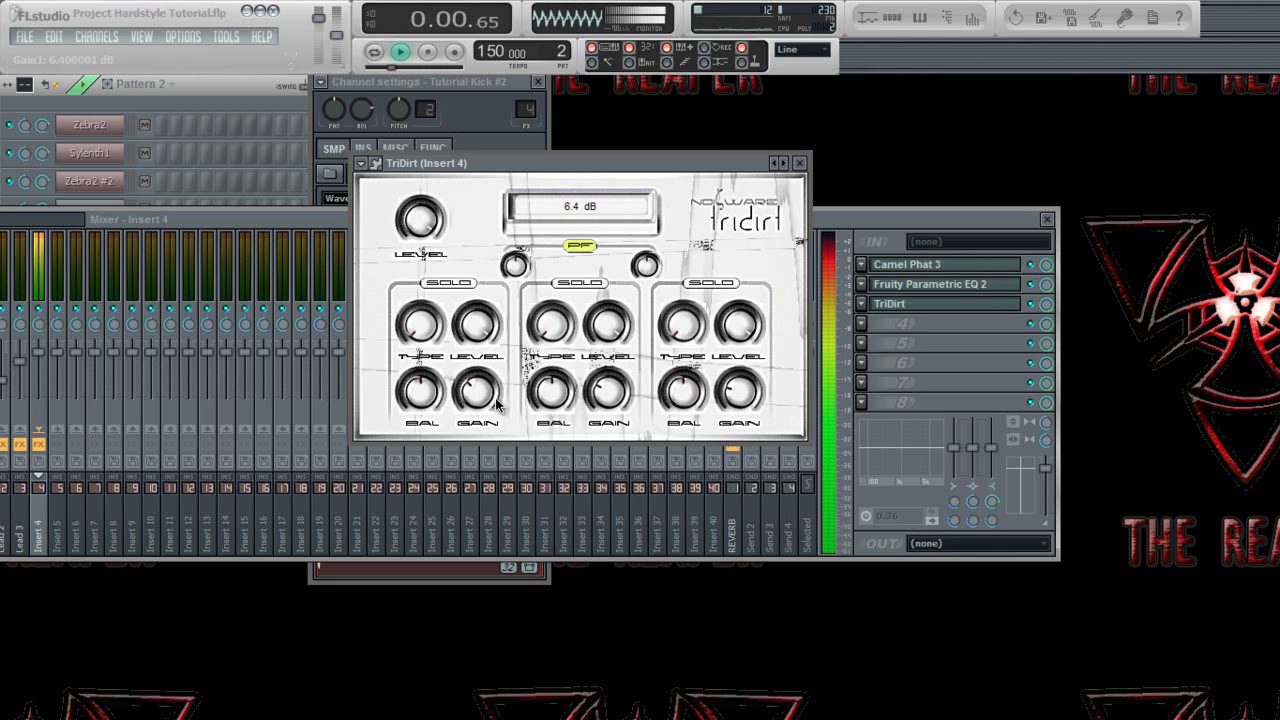
{"action": "left_click_drag", "start_coordinate": [730, 400], "coordinate": [728, 382]}
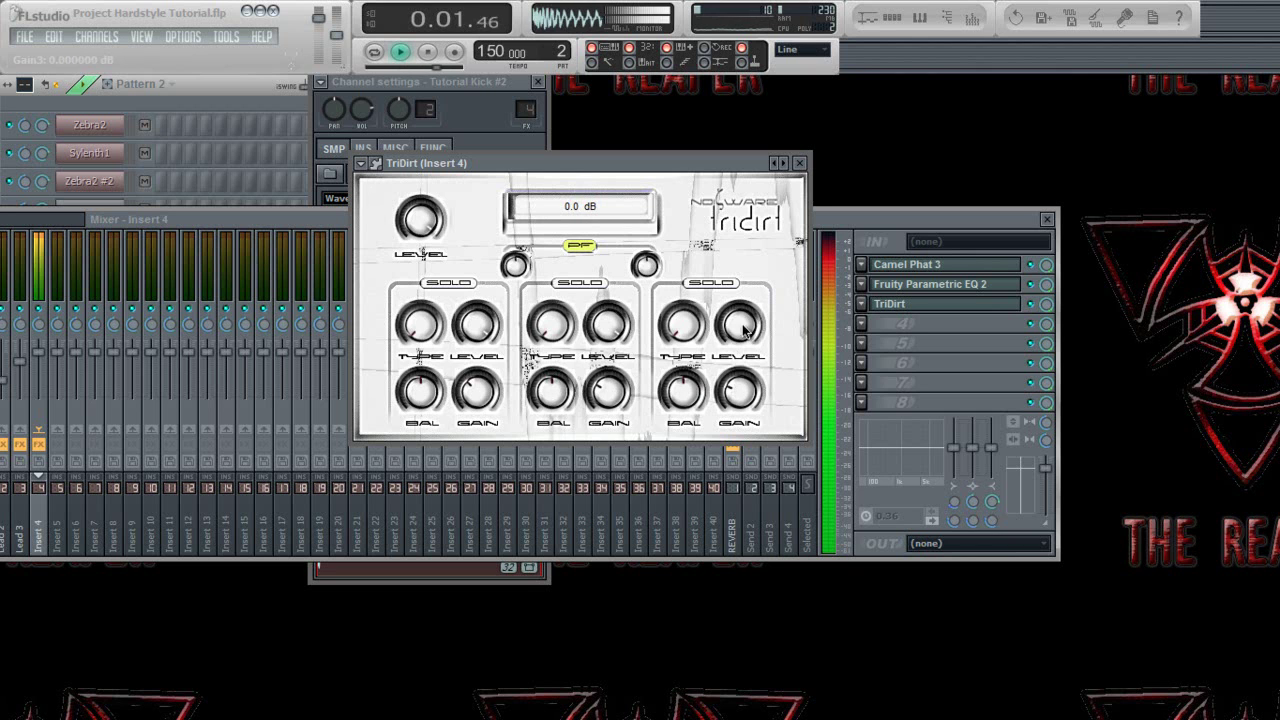
{"action": "left_click", "coordinate": [800, 163]}
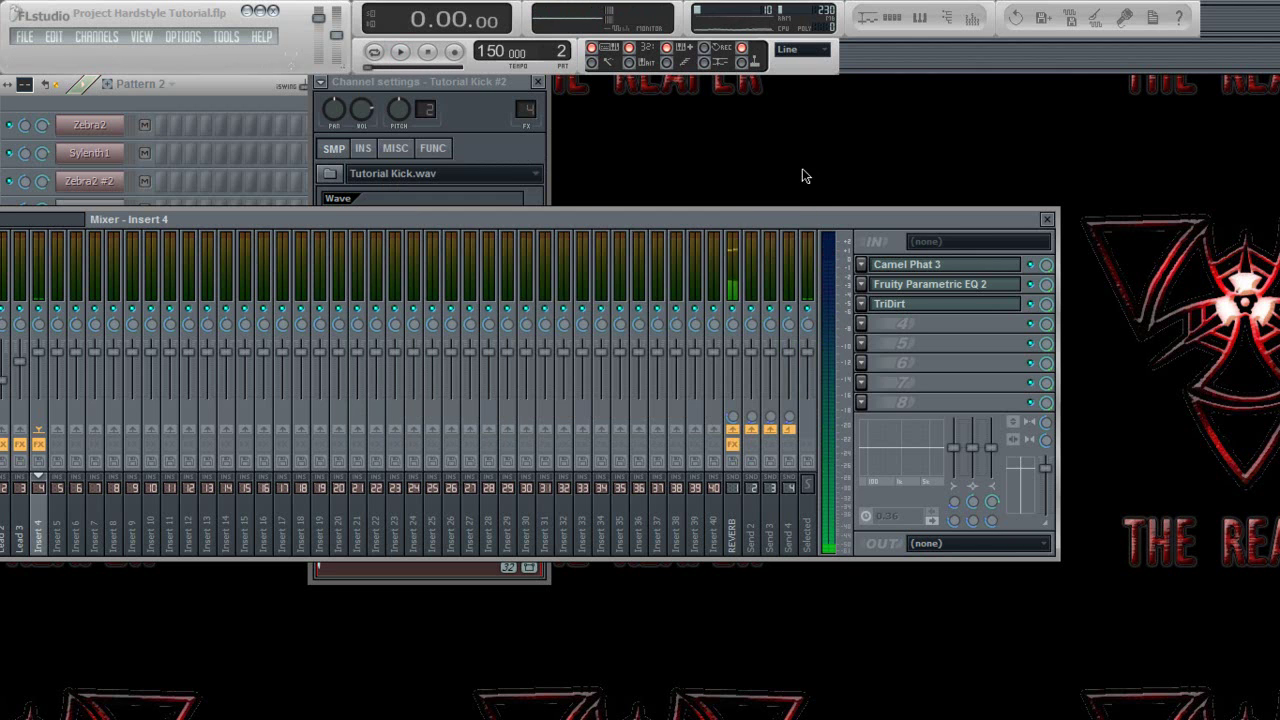
{"action": "left_click", "coordinate": [862, 324]}
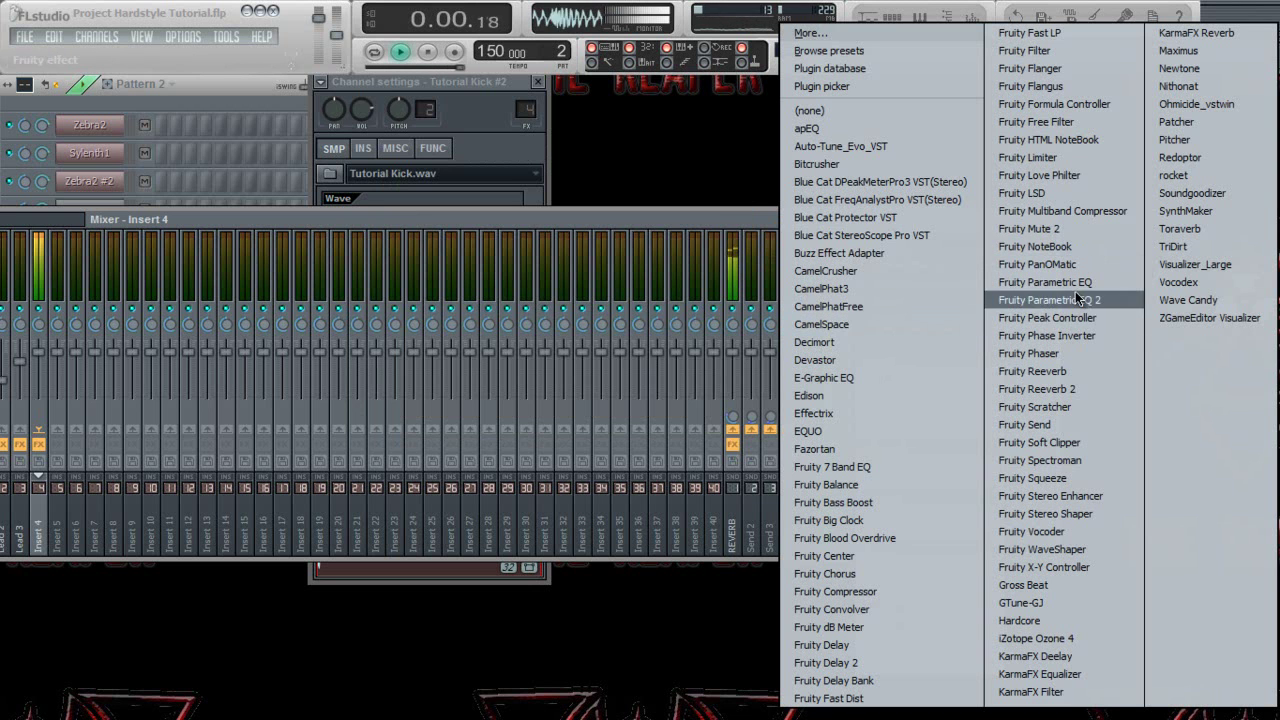
{"action": "left_click", "coordinate": [710, 218]}
{"action": "key", "text": "space"}
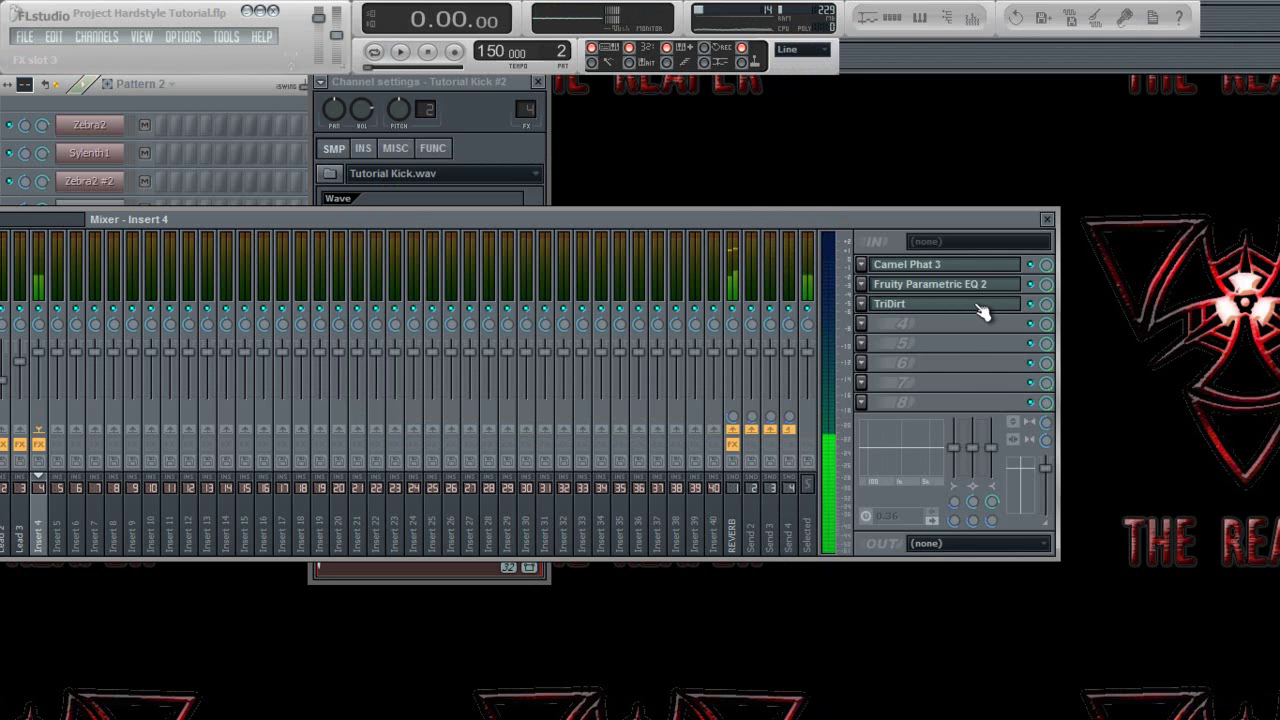
In Notepad, replace the text with "To pitch a kick with the right note, you need a vst that can find a note (Idk what to say lol..)"
{"action": "key", "text": "alt+Tab"}
{"action": "left_click_drag", "start_coordinate": [760, 225], "coordinate": [231, 200]}
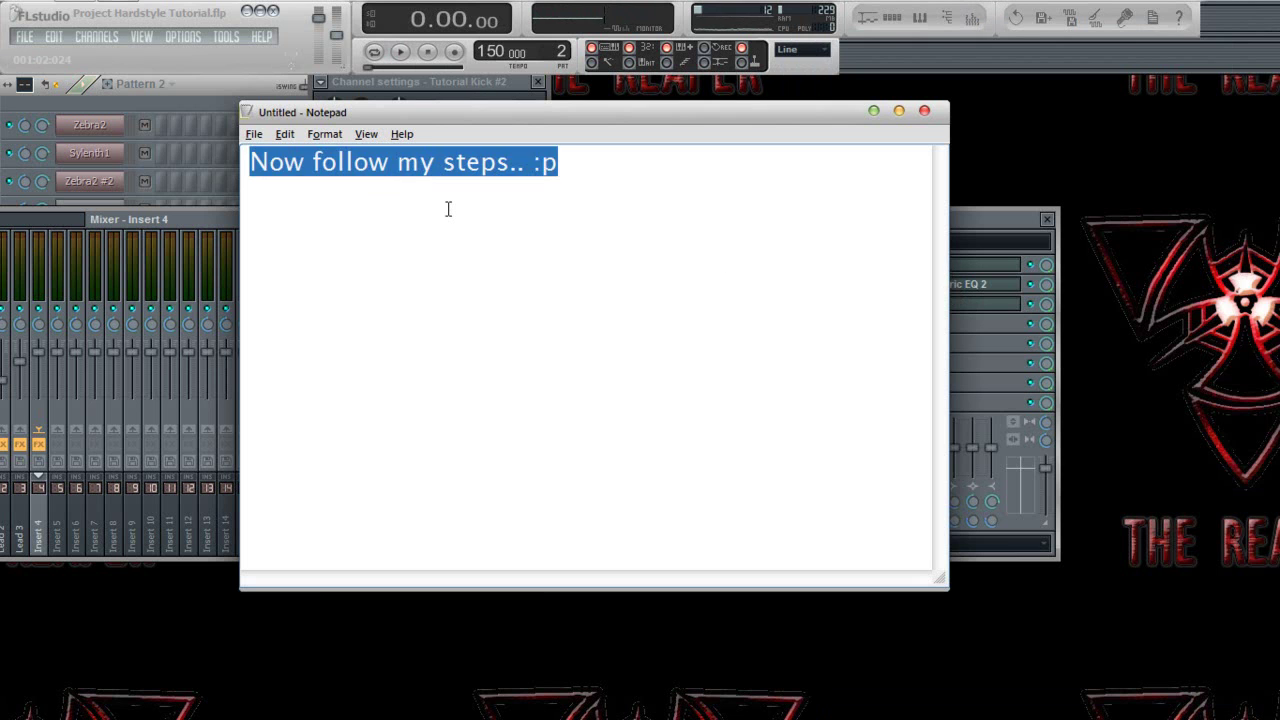
{"action": "type", "text": "To make a"}
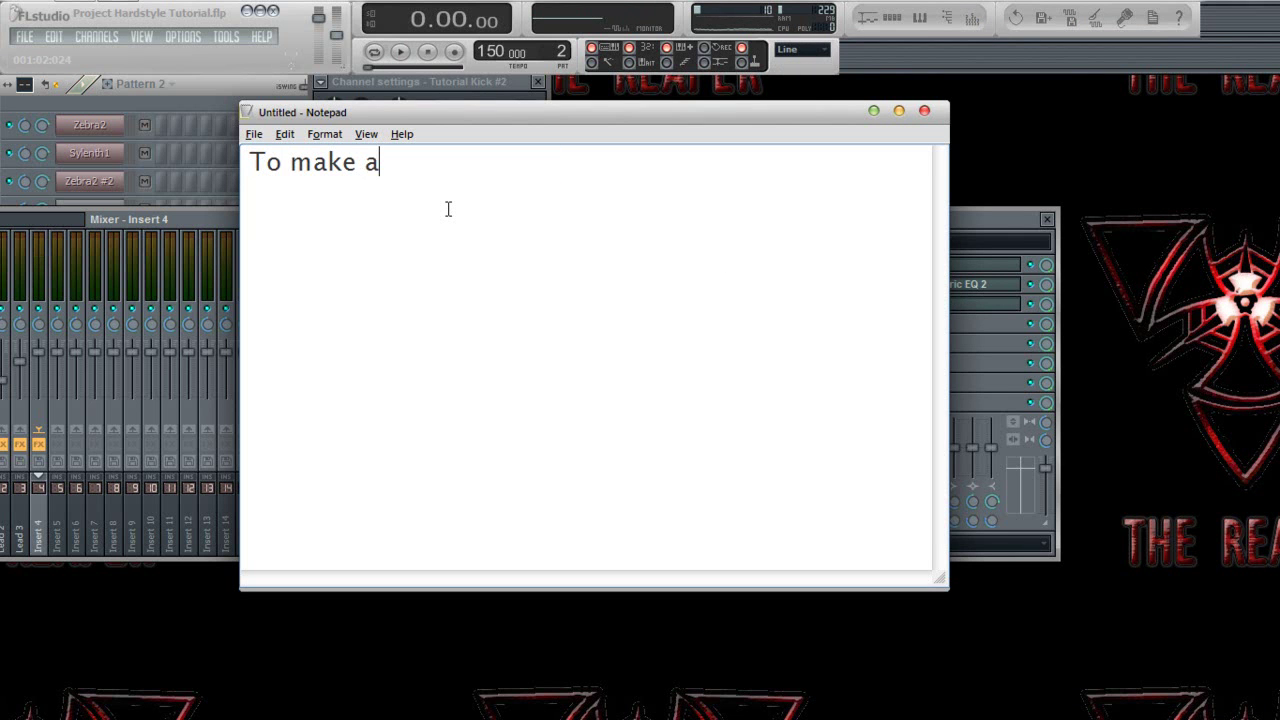
{"action": "key", "text": "BackSpace"}
{"action": "key", "text": "BackSpace"}
{"action": "key", "text": "BackSpace"}
{"action": "key", "text": "BackSpace"}
{"action": "key", "text": "BackSpace"}
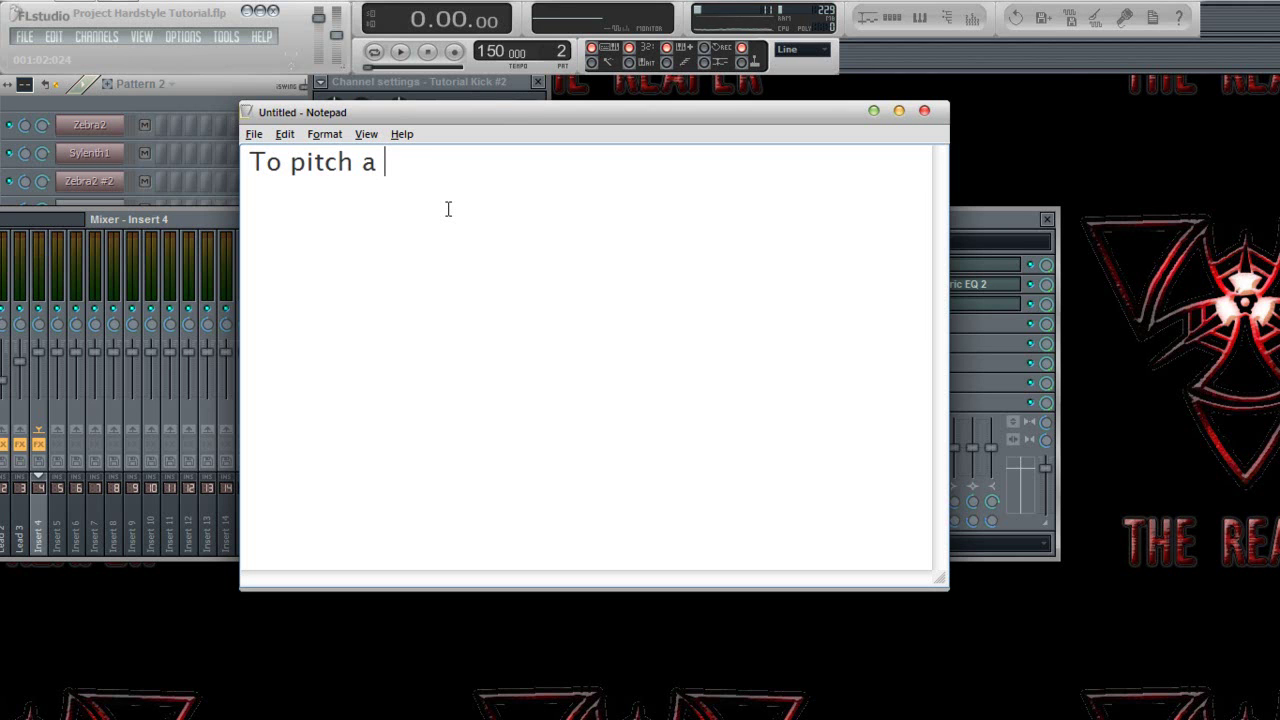
{"action": "type", "text": "pitch a kick with the right note"}
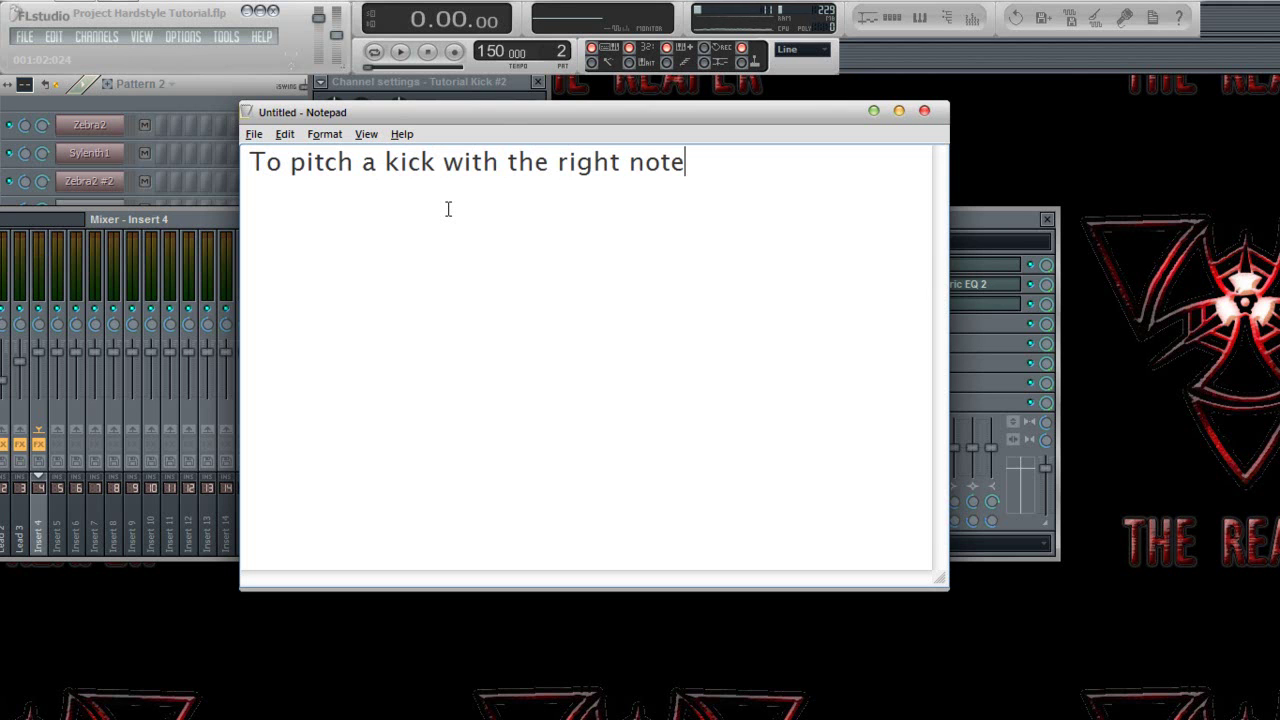
{"action": "type", "text": ", you need a vst"}
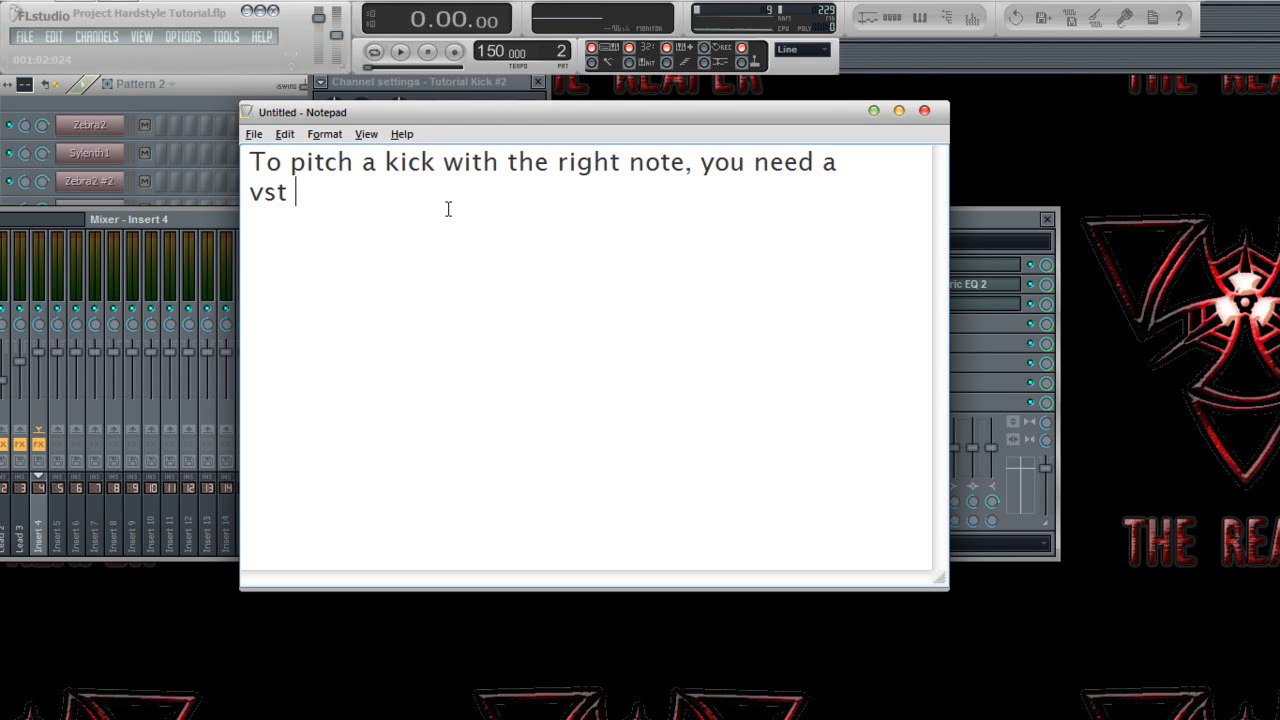
{"action": "type", "text": "hat can find a note"}
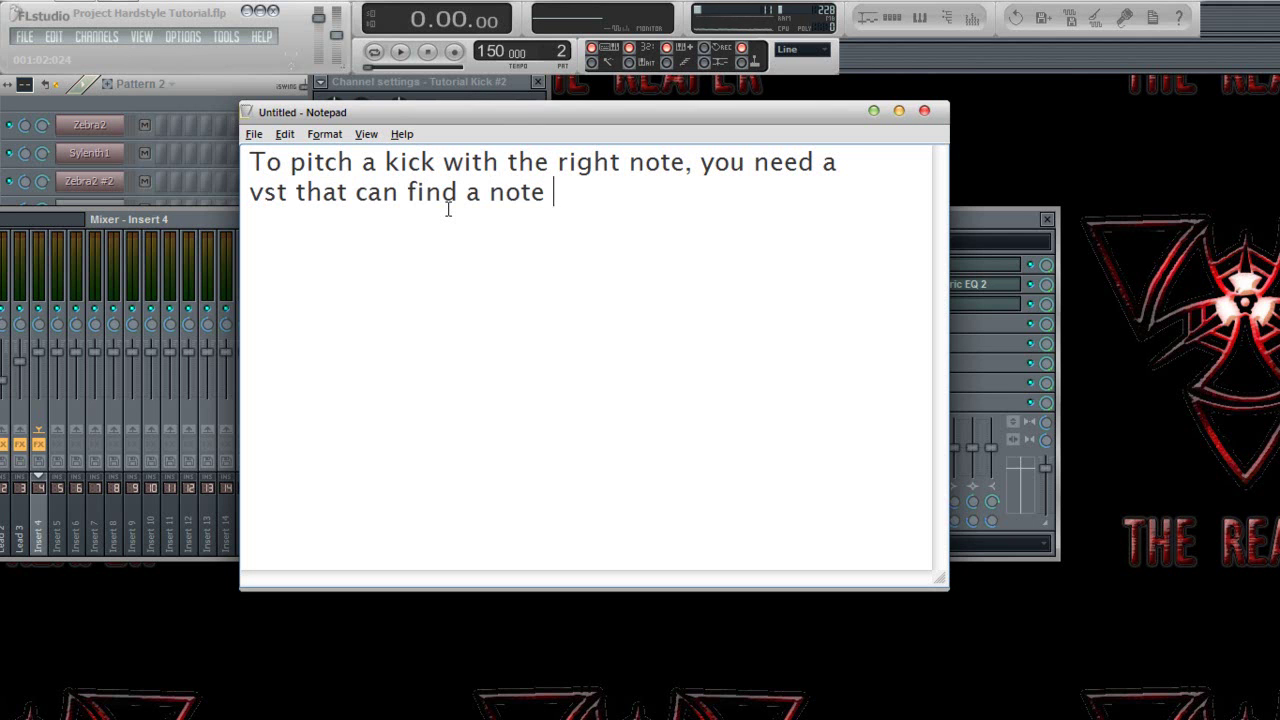
{"action": "key", "text": "BackSpace"}
{"action": "key", "text": "BackSpace"}
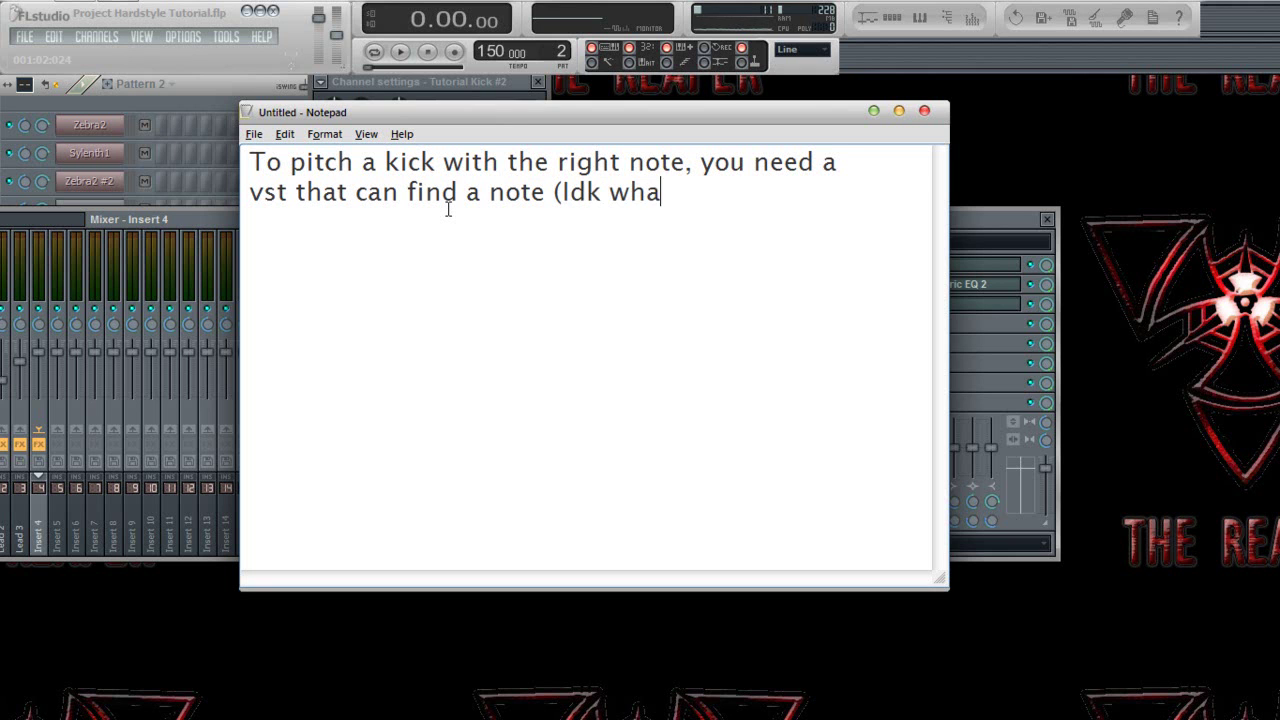
{"action": "type", "text": "say lol.."}
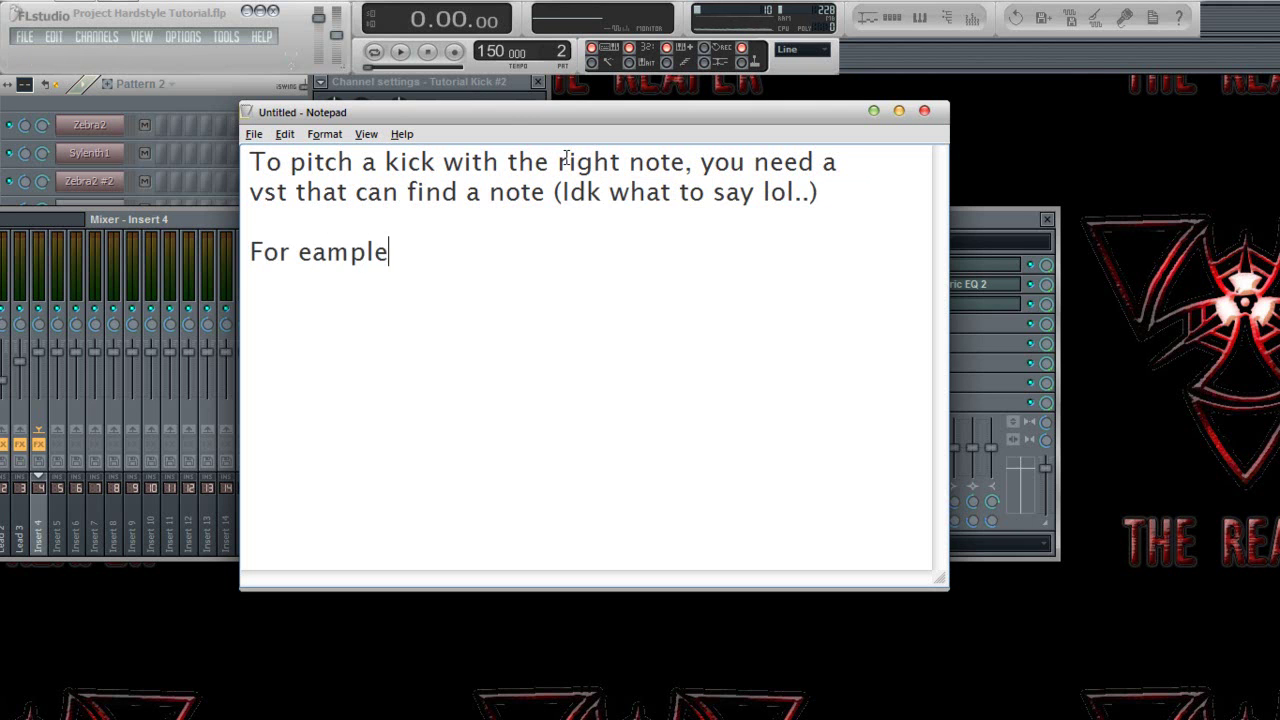
Add the lines "For example, I'm using Gtune right now.." and "Watch this.." to the note
{"action": "key", "text": "BackSpace"}
{"action": "key", "text": "BackSpace"}
{"action": "key", "text": "BackSpace"}
{"action": "key", "text": "BackSpace"}
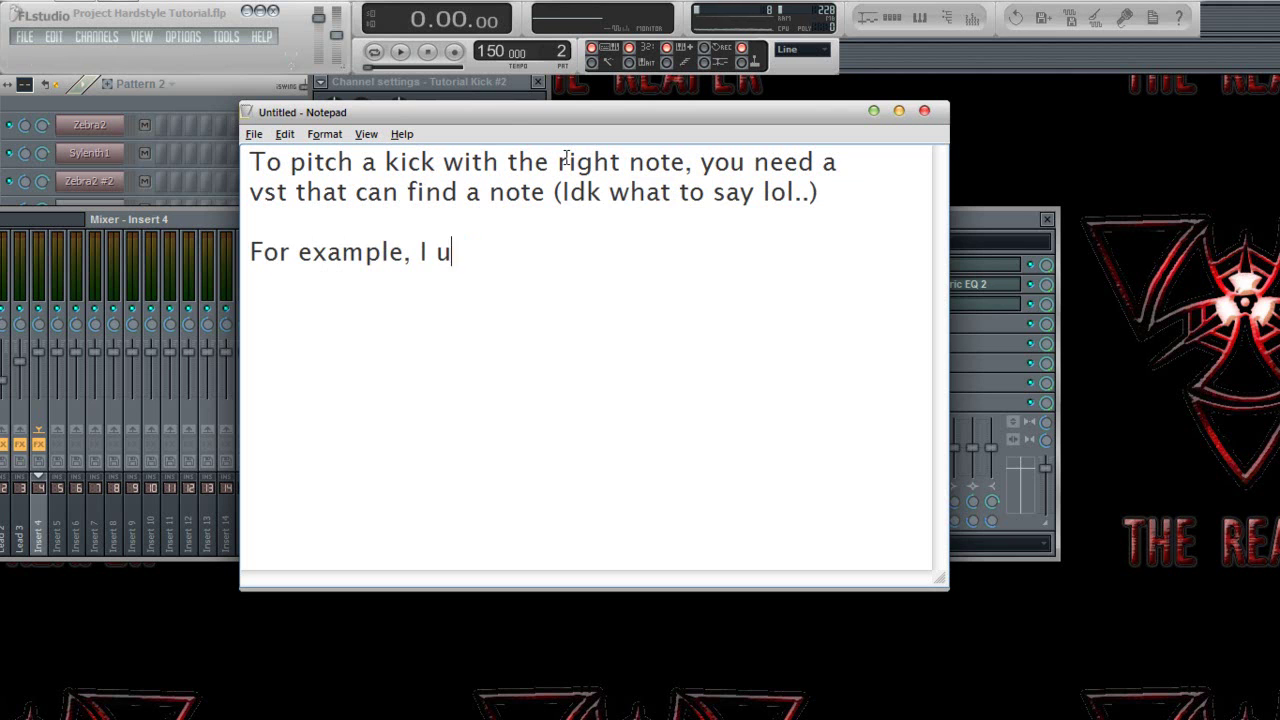
{"action": "type", "text": "sing Gtune ri"}
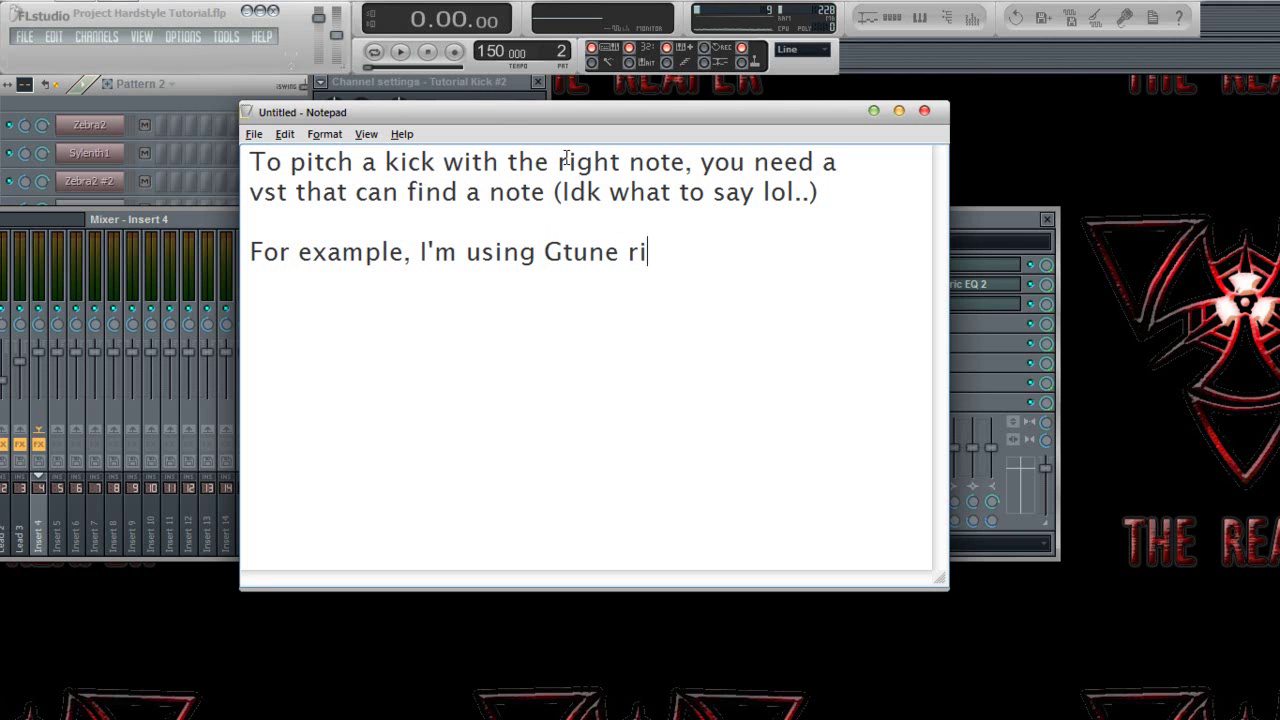
{"action": "type", "text": "ght now..  "}
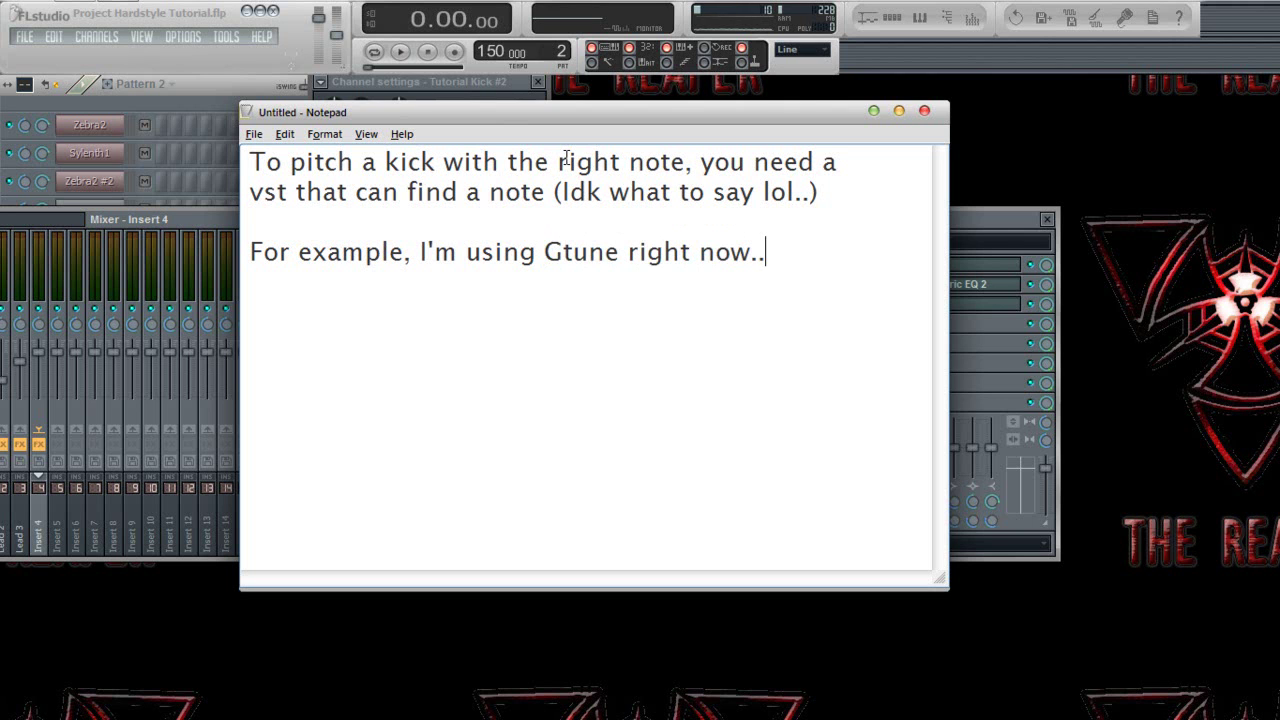
{"action": "type", "text": "Watch this.."}
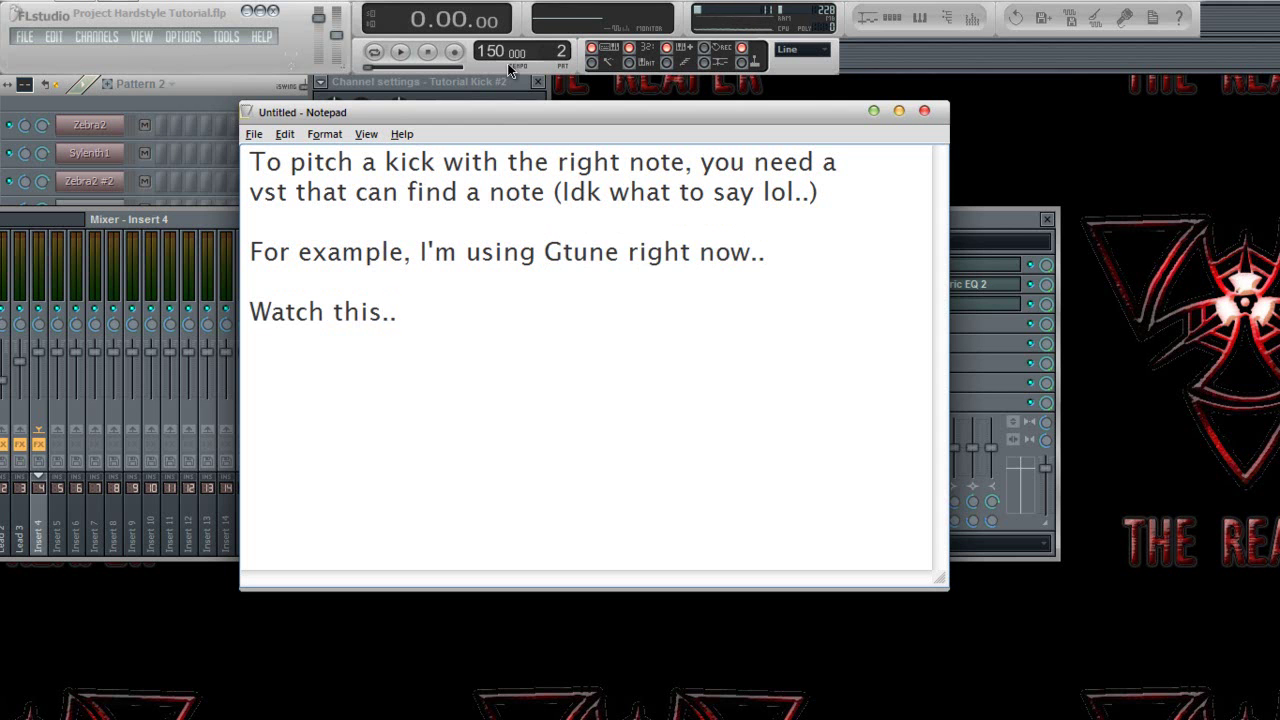
Switch back to FL Studio, load GTune-GJ into Insert 4's eighth slot and start playback
{"action": "left_click", "coordinate": [171, 223]}
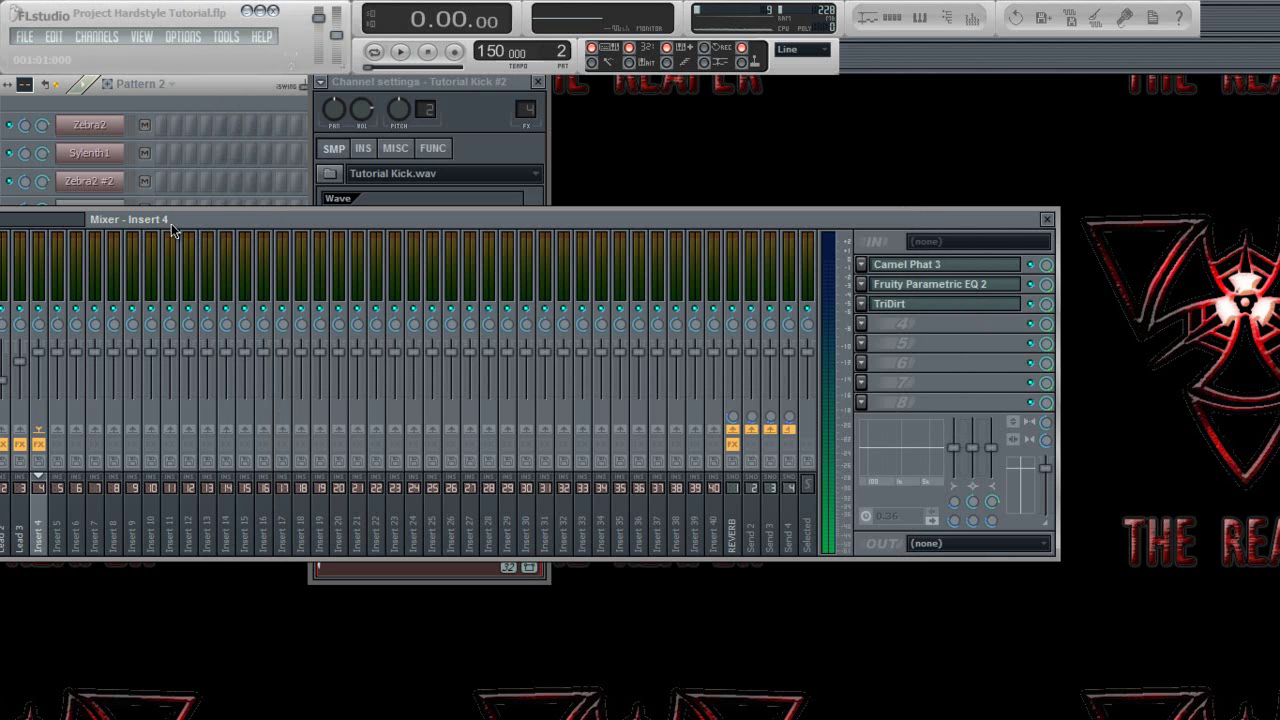
{"action": "left_click", "coordinate": [862, 404]}
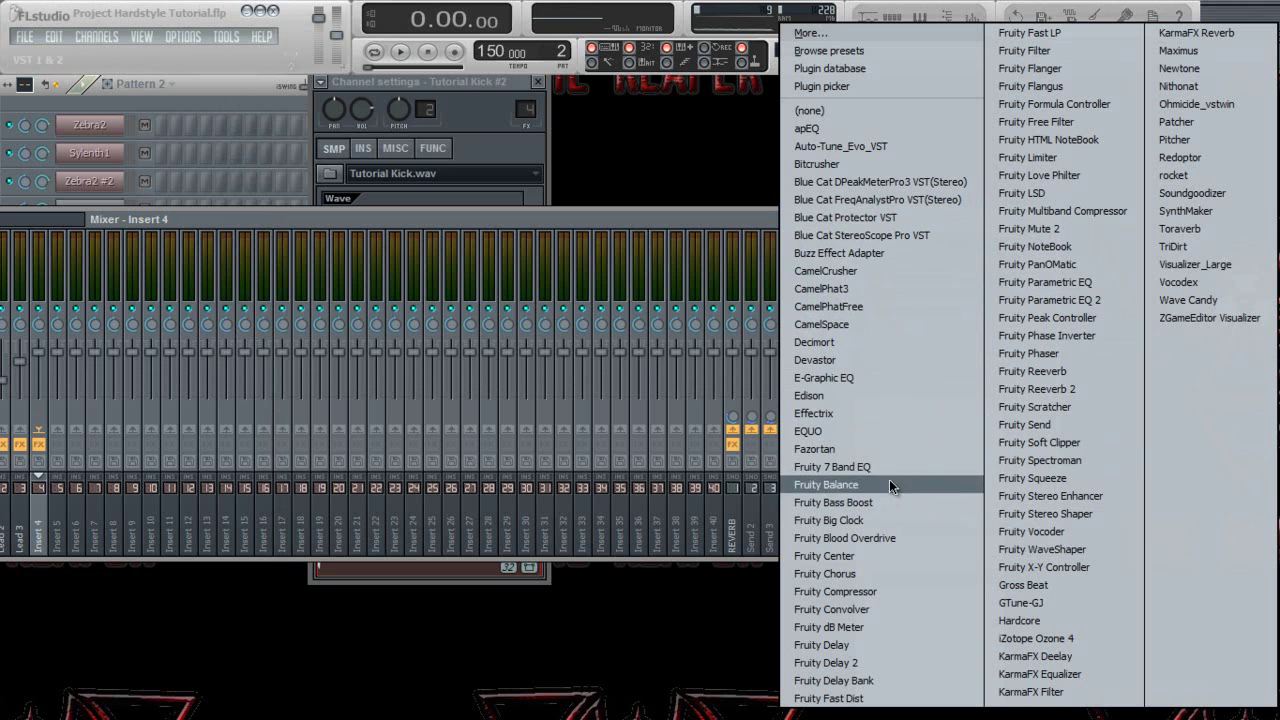
{"action": "left_click", "coordinate": [1063, 600]}
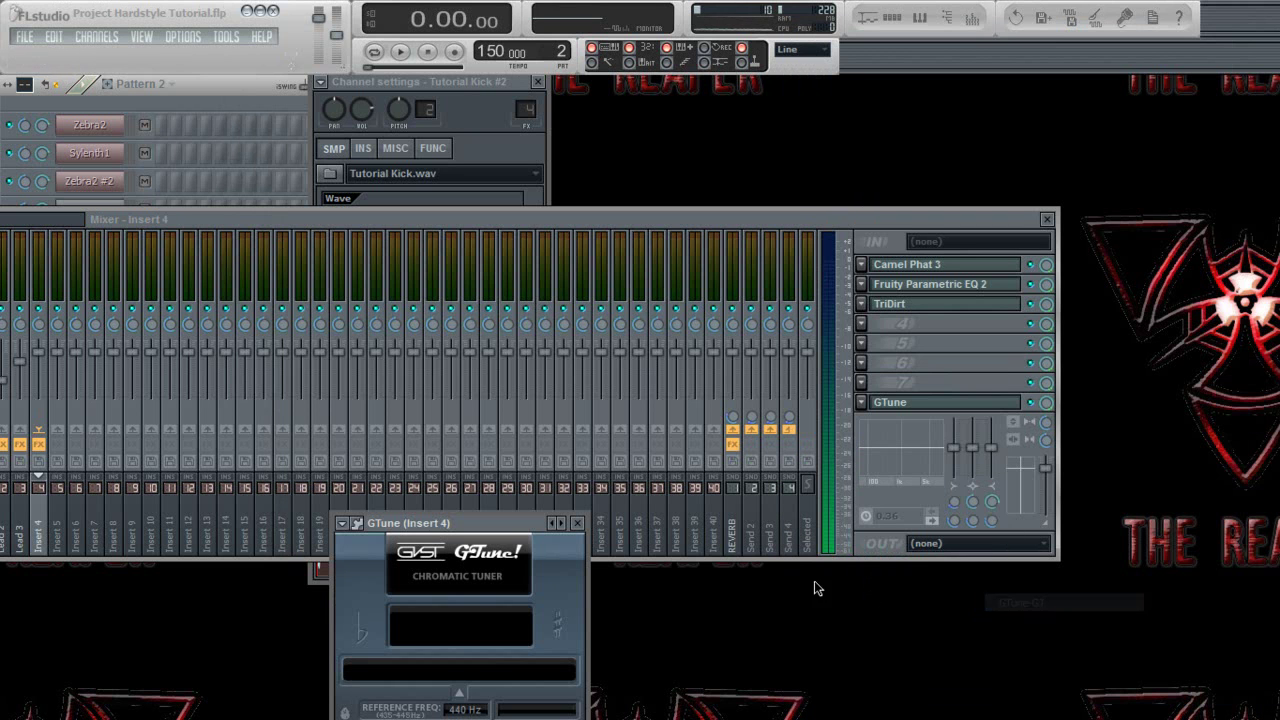
{"action": "key", "text": "space"}
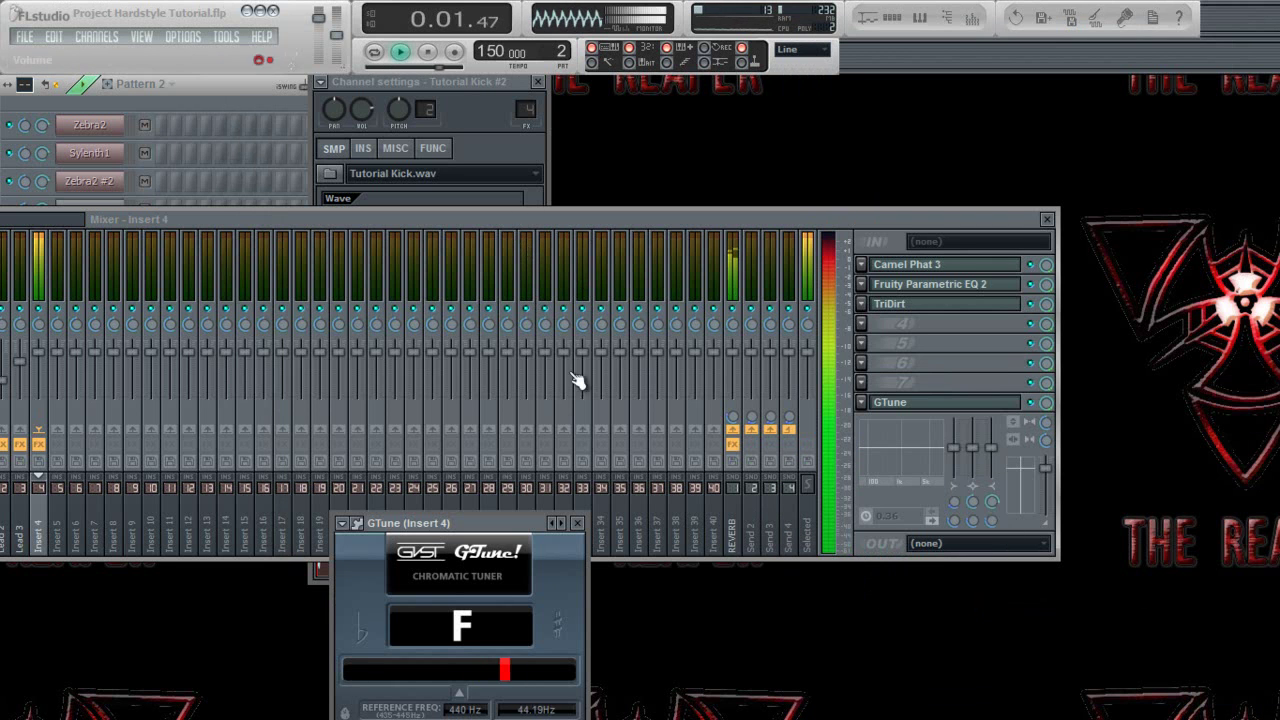
Close the mixer, move the GTune window up beside the channel settings, and set its reference frequency to 445 Hz
{"action": "left_click", "coordinate": [1046, 218]}
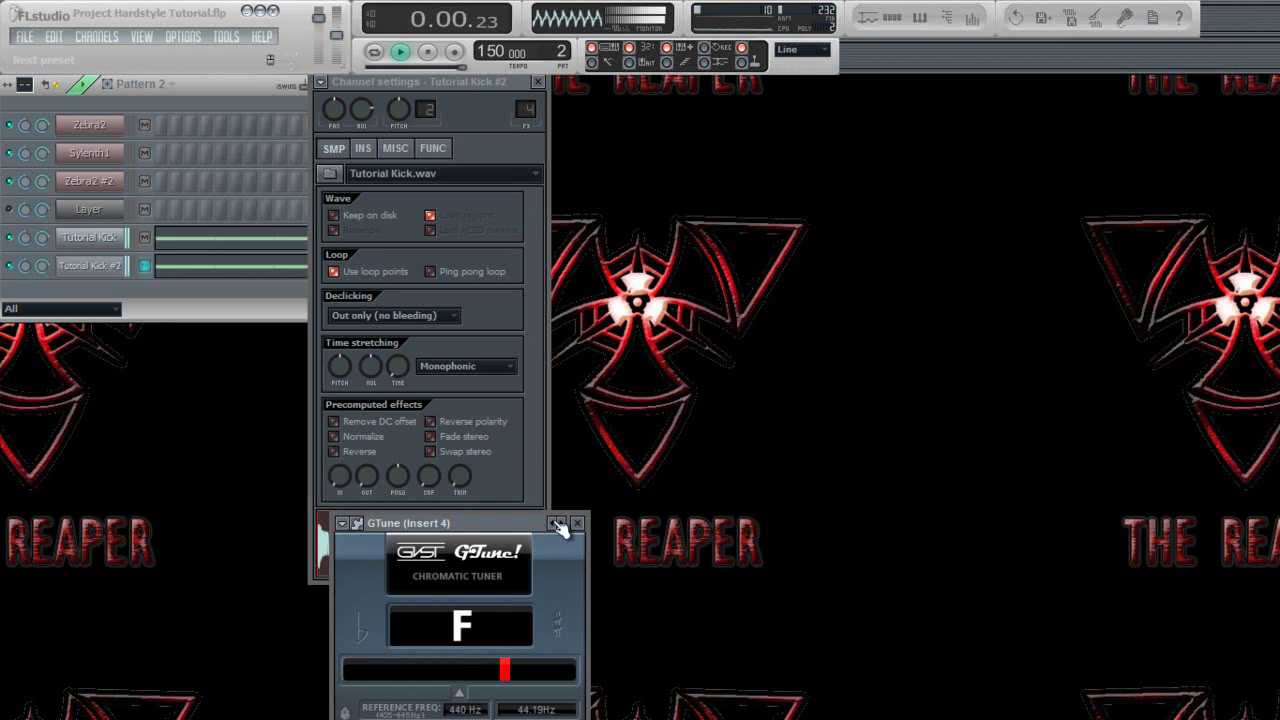
{"action": "left_click_drag", "start_coordinate": [500, 523], "coordinate": [584, 197]}
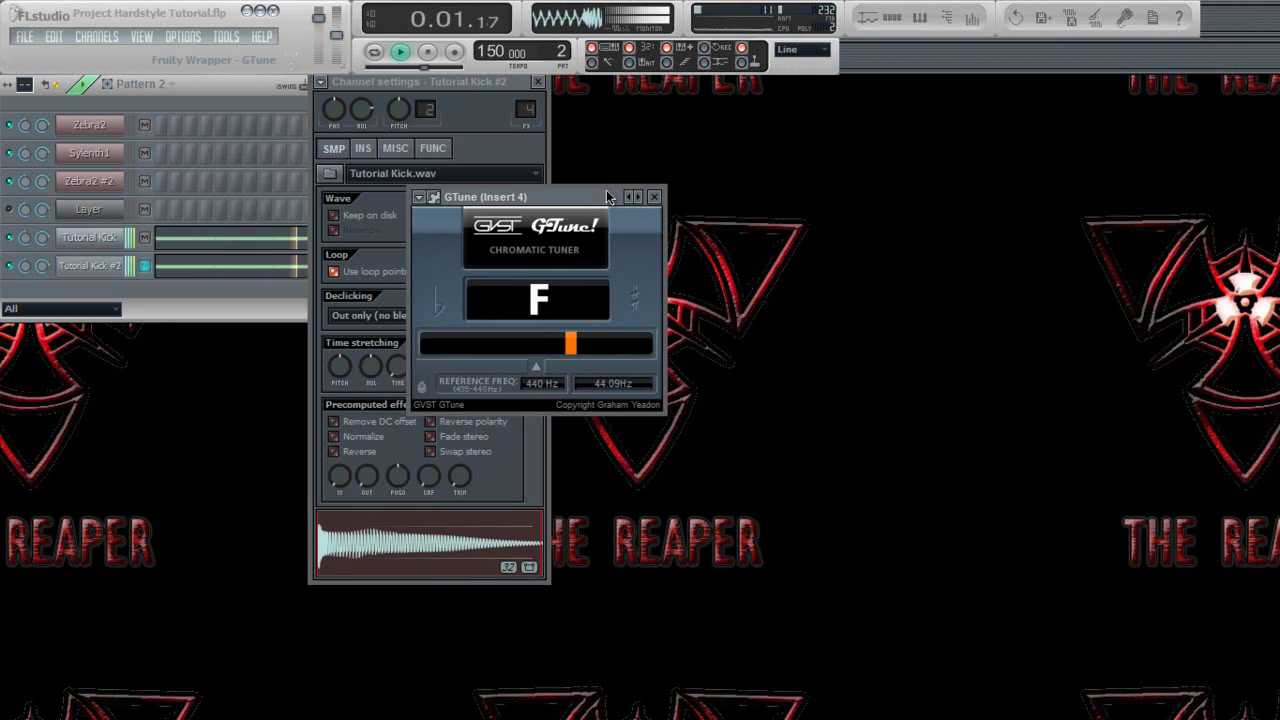
{"action": "left_click", "coordinate": [553, 384]}
{"action": "type", "text": "445"}
{"action": "key", "text": "Return"}
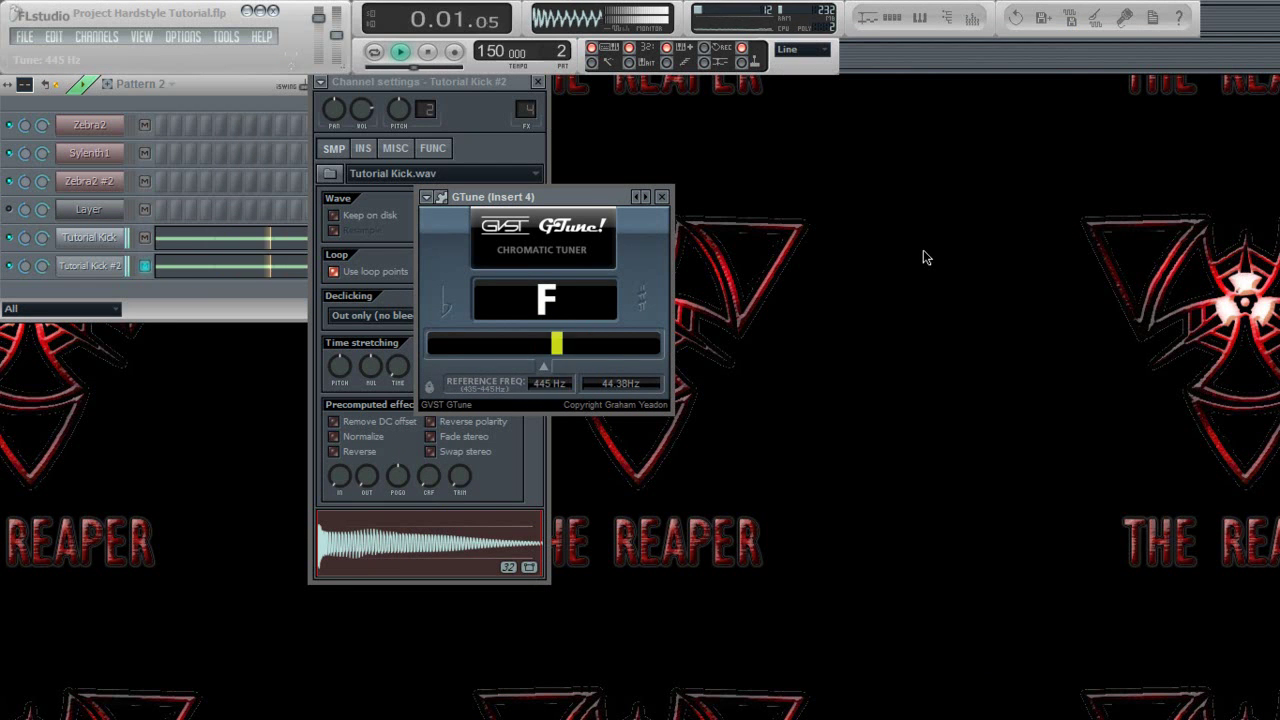
Close the channel settings with playback stopped, switch to Pattern 1 and unmute the Layer channel
{"action": "left_click", "coordinate": [538, 81]}
{"action": "scroll", "coordinate": [536, 51], "scroll_direction": "down", "scroll_amount": 1}
{"action": "key", "text": "space"}
{"action": "left_click", "coordinate": [9, 210]}
Switch to Notepad and replace the text with "This is how to pitch a kick.."
{"action": "key", "text": "alt+Tab"}
{"action": "left_click_drag", "start_coordinate": [774, 391], "coordinate": [711, 27]}
{"action": "type", "text": "Th"}
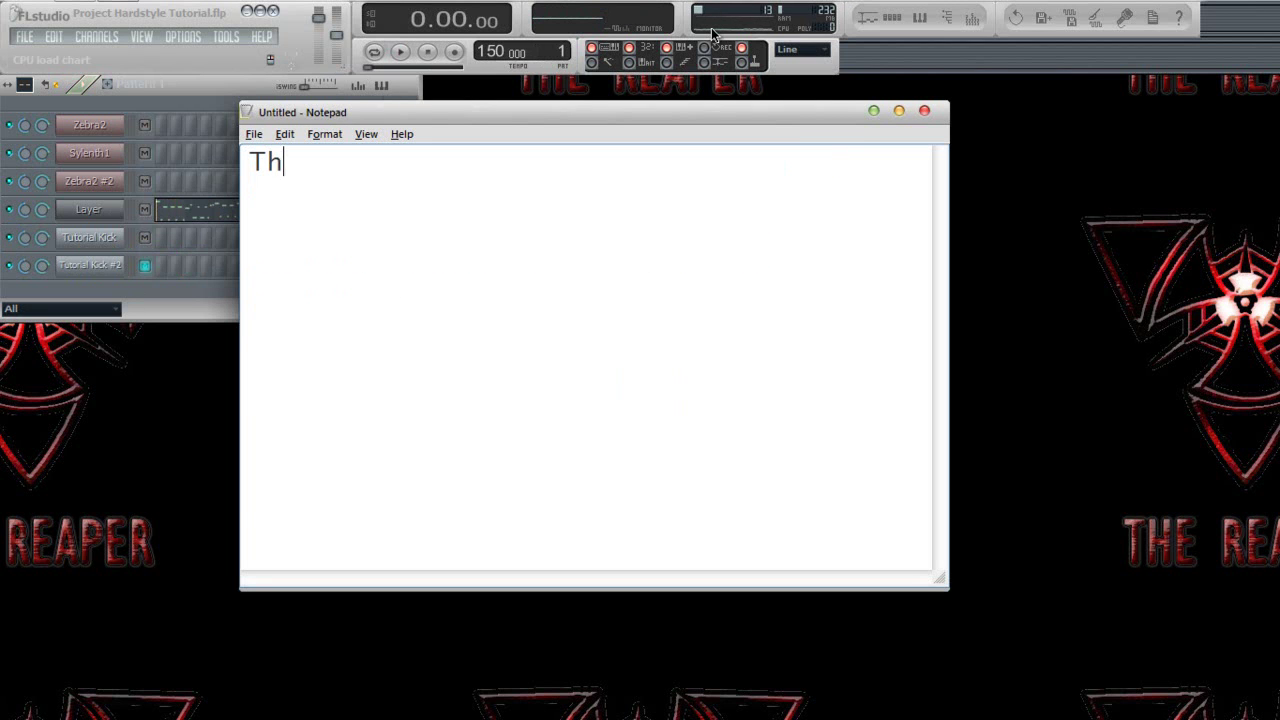
{"action": "type", "text": "is is how to pitch a kick.."}
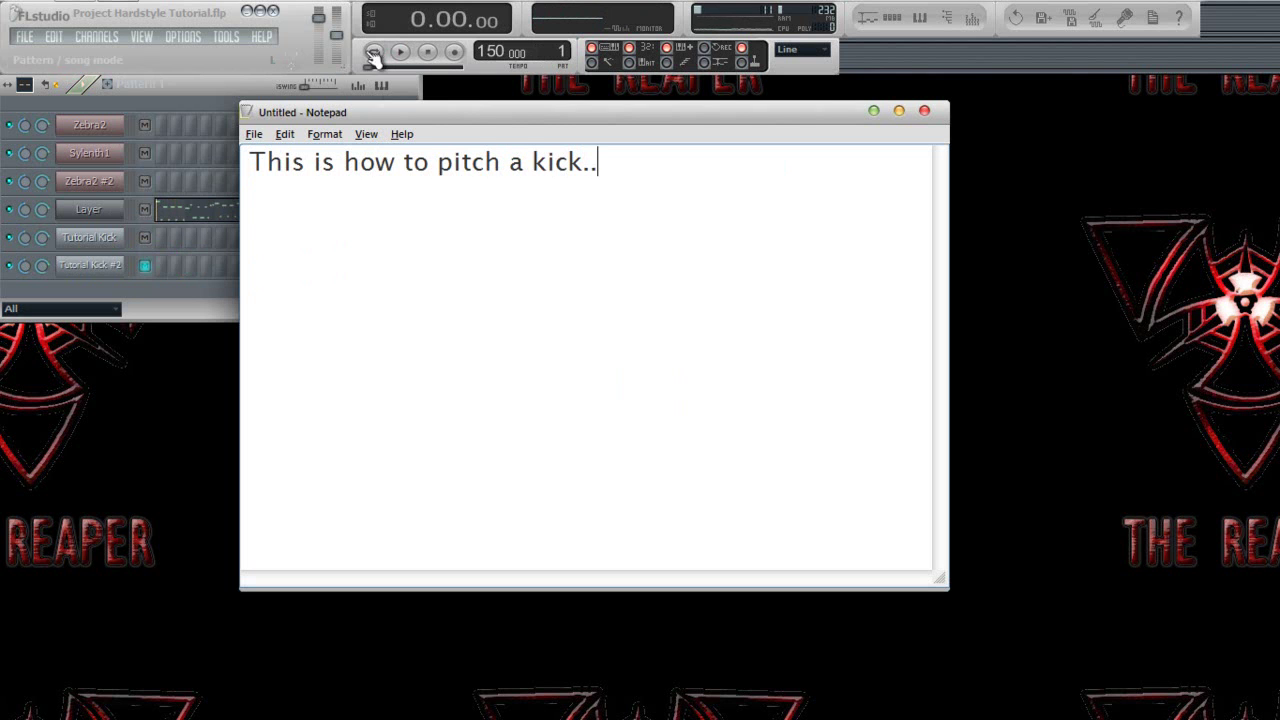
Move the Notepad window aside and open the Layer channel's piano roll to view the whole melody
{"action": "left_click_drag", "start_coordinate": [509, 119], "coordinate": [705, 113]}
{"action": "left_click", "coordinate": [240, 215]}
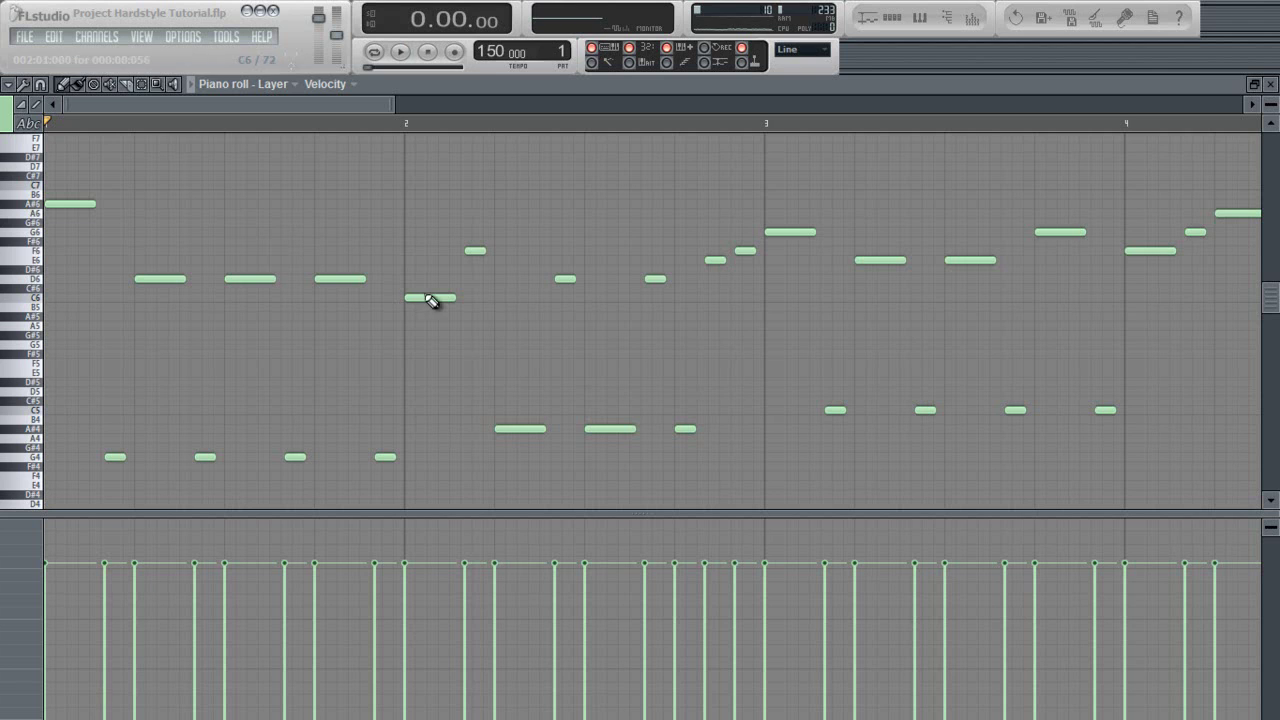
{"action": "scroll", "coordinate": [400, 197], "scroll_direction": "down", "scroll_amount": 4}
Return to Notepad and replace the text with "See the bassline note at your melody.."
{"action": "key", "text": "alt+Tab"}
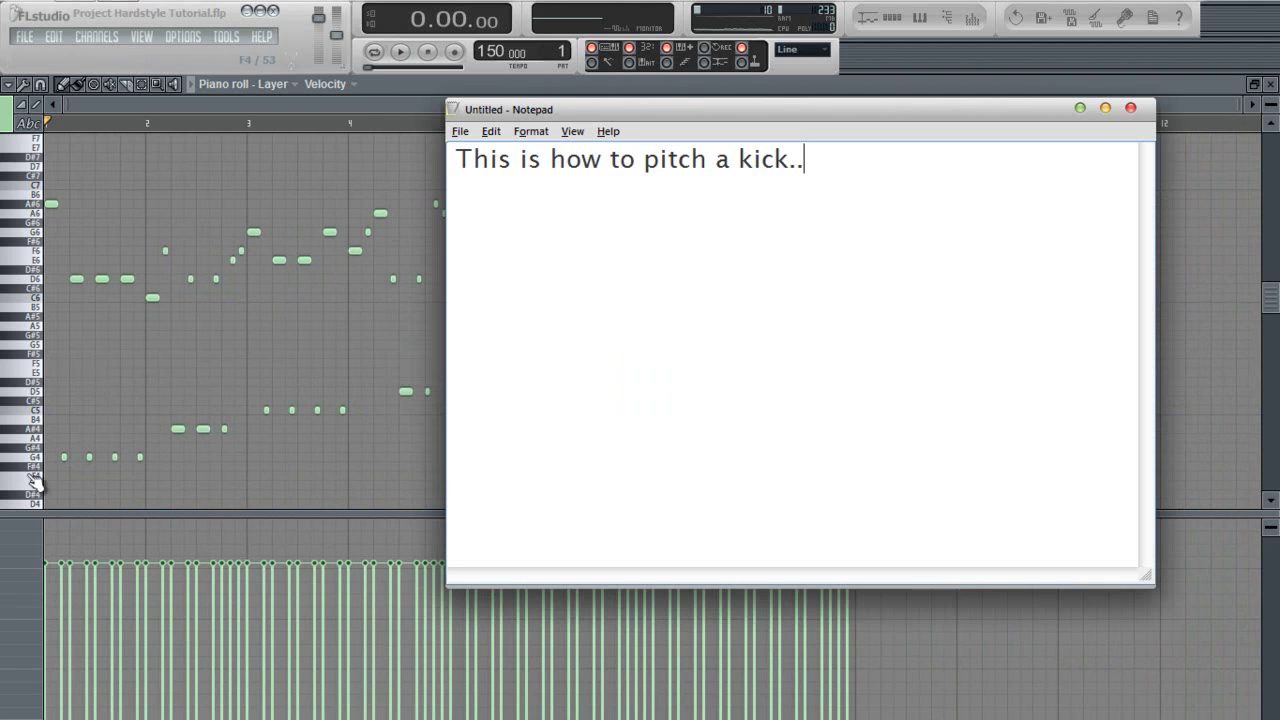
{"action": "key", "text": "ctrl+a"}
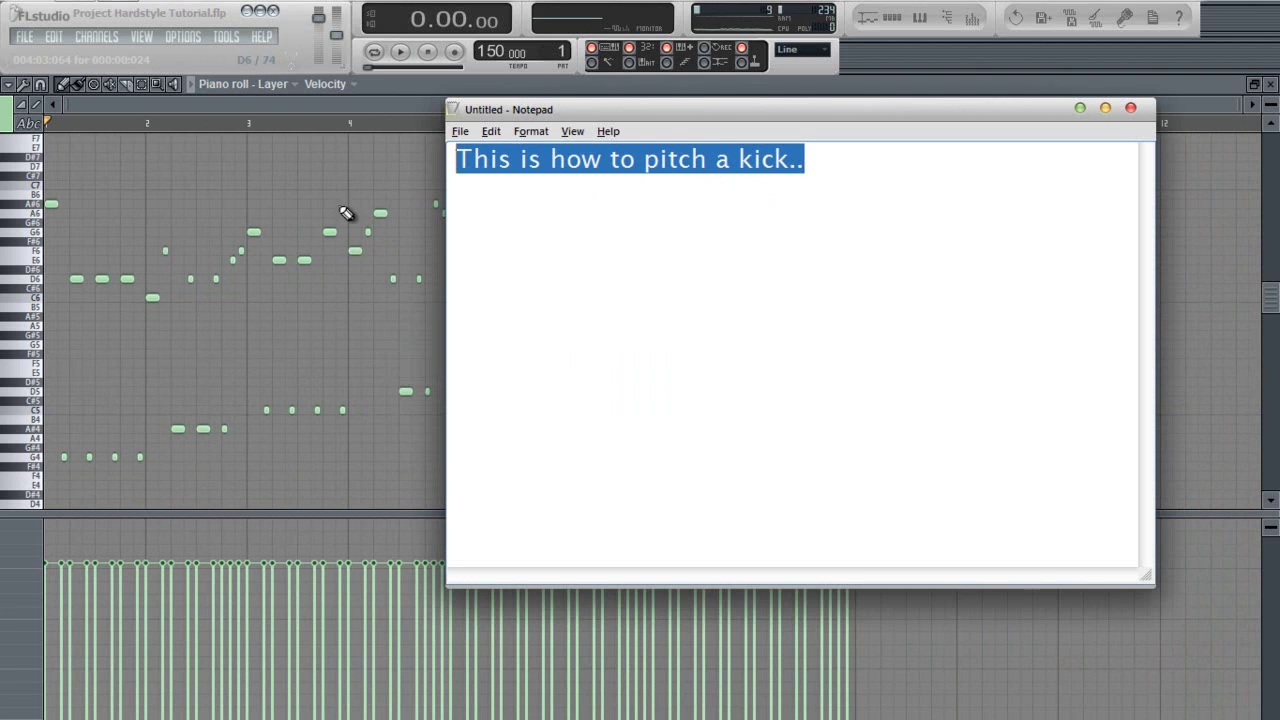
{"action": "type", "text": "See the bassline note at y"}
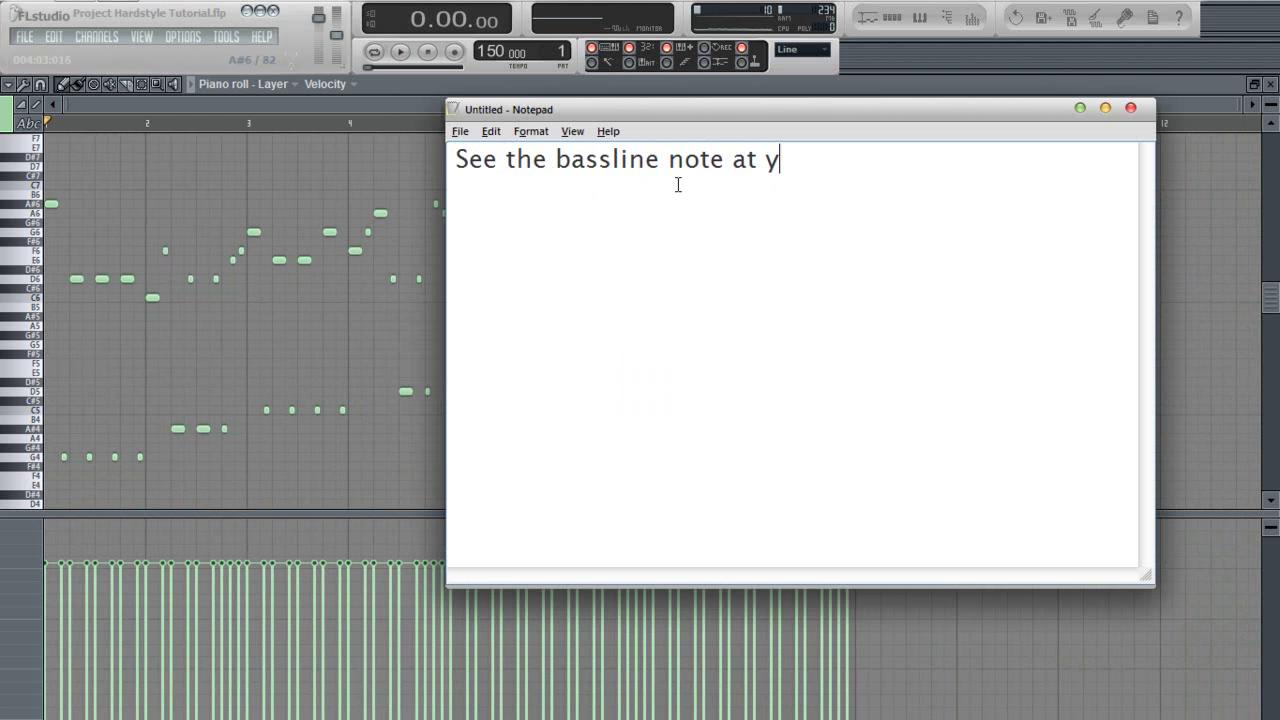
{"action": "type", "text": "lody.."}
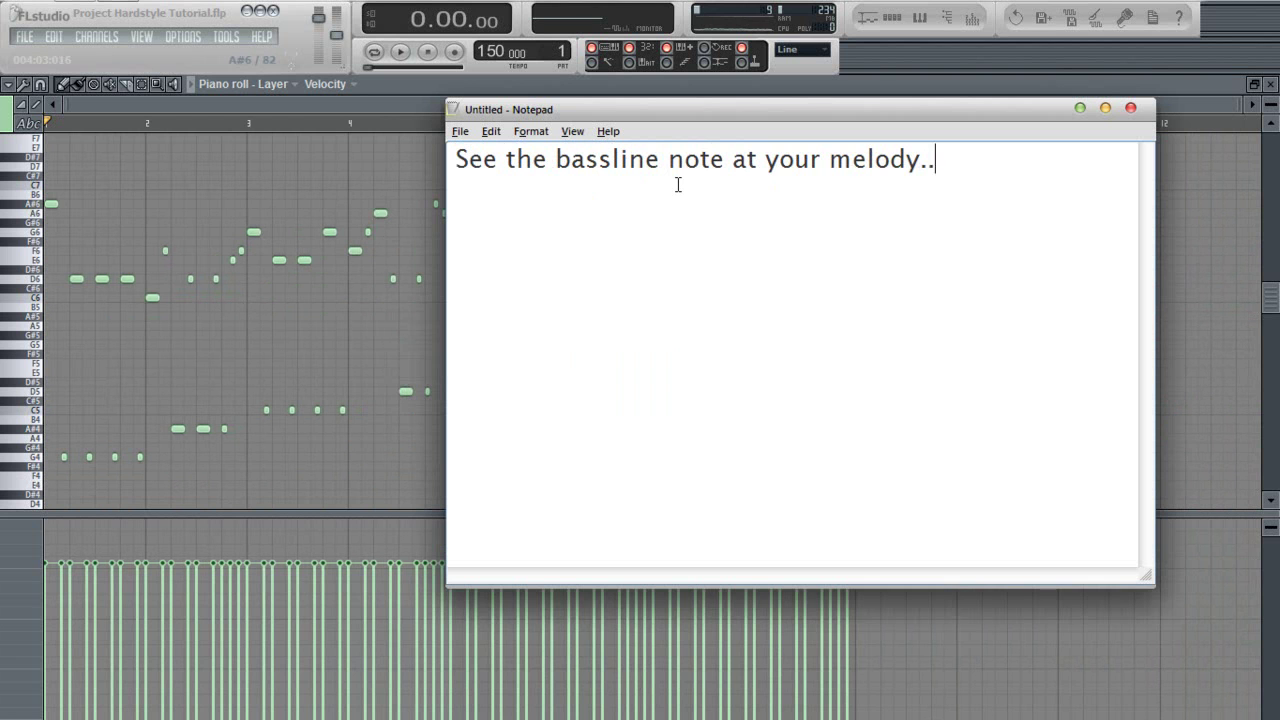
Audition the G4 piano-roll key and add "It is G4 note.. then pitch your kick at G4 note.. like this.." to the note
{"action": "left_click", "coordinate": [46, 470]}
{"action": "left_click", "coordinate": [41, 459]}
{"action": "key", "text": "XF86Calculator"}
{"action": "left_click", "coordinate": [303, 138]}
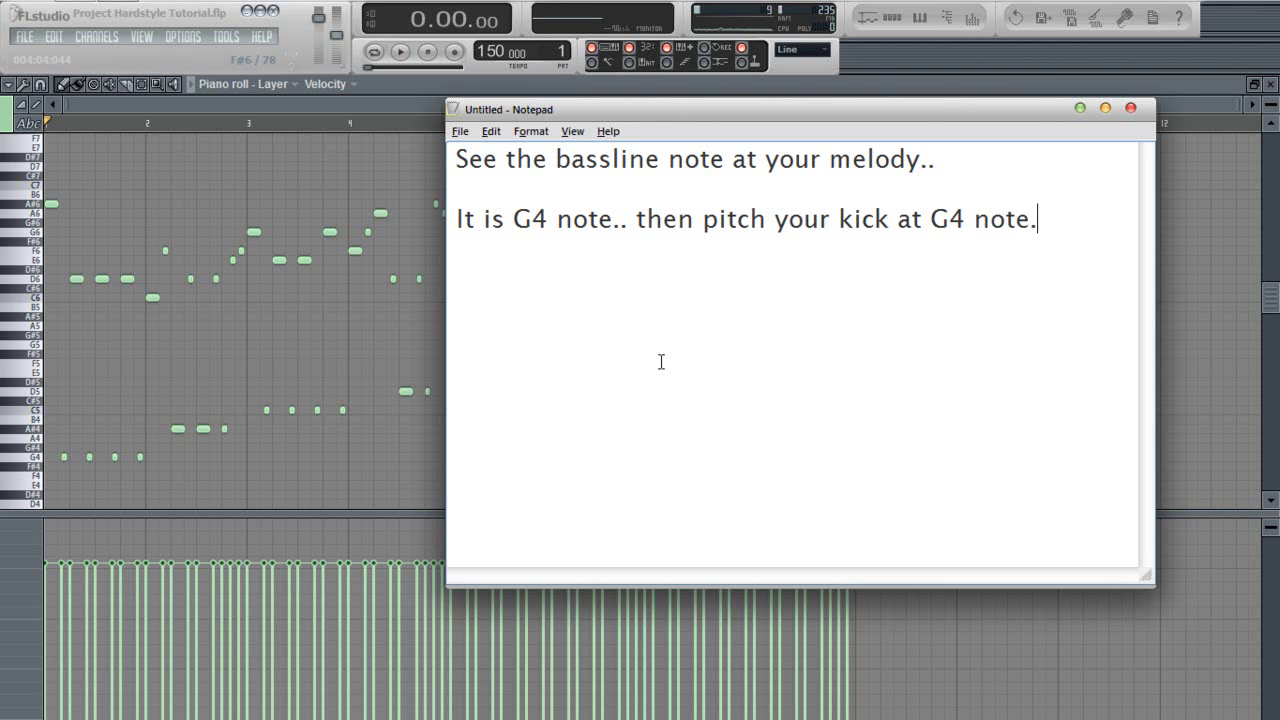
{"action": "type", "text": "his"}
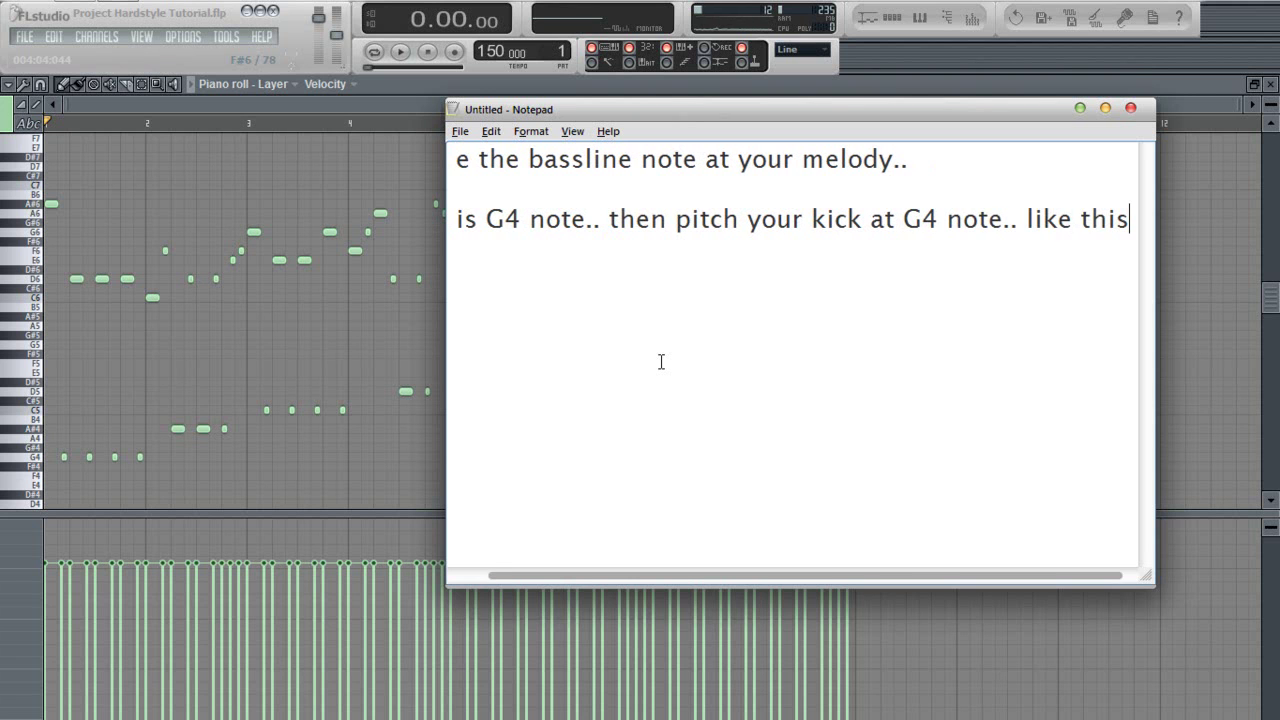
{"action": "type", "text": ".."}
Clear all the Notepad text and leave the Layer piano roll for the channel rack
{"action": "key", "text": "ctrl+a"}
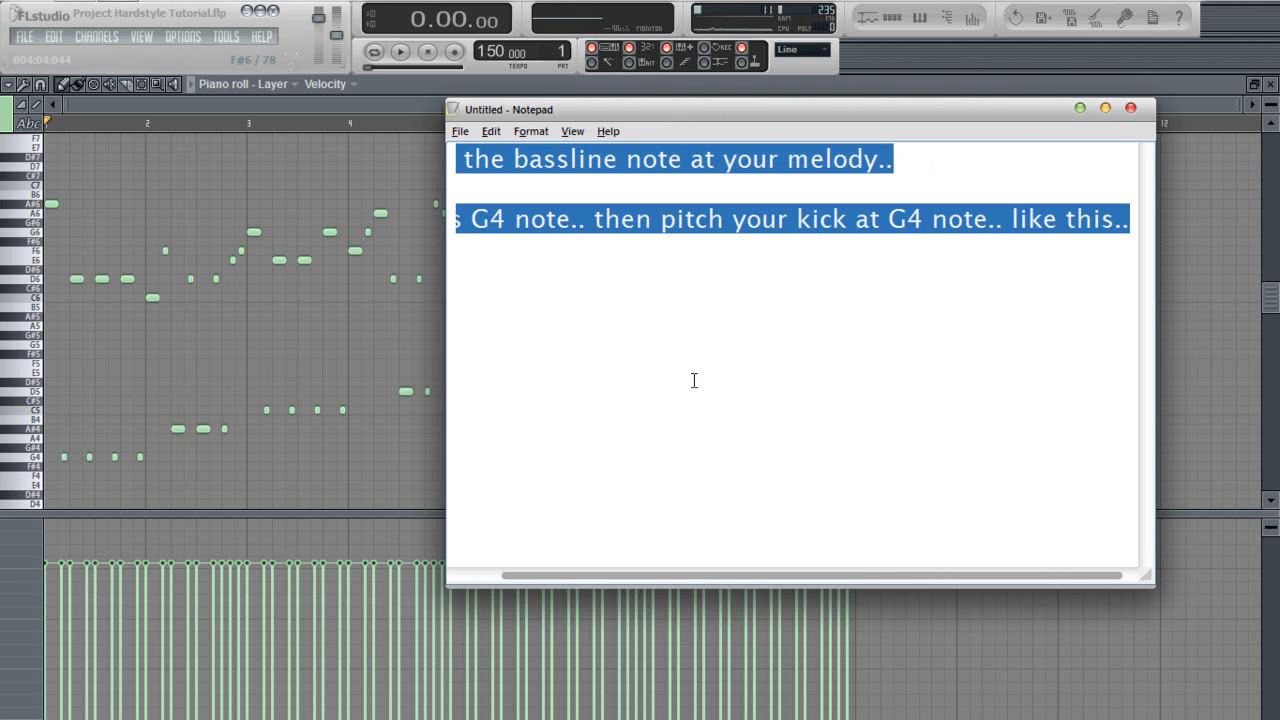
{"action": "key", "text": "BackSpace"}
{"action": "right_click", "coordinate": [303, 169]}
{"action": "key", "text": "space"}
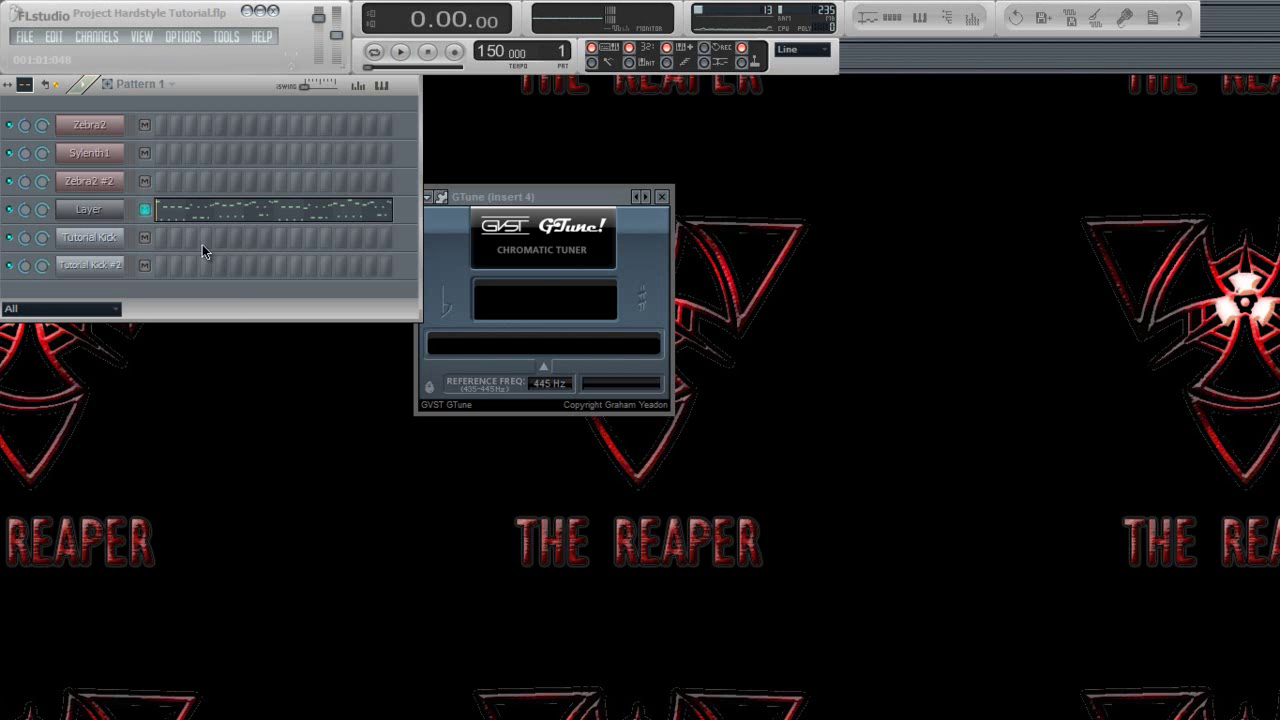
Fill every 4 steps on the Tutorial Kick and Tutorial Kick #2 channels
{"action": "right_click", "coordinate": [103, 239]}
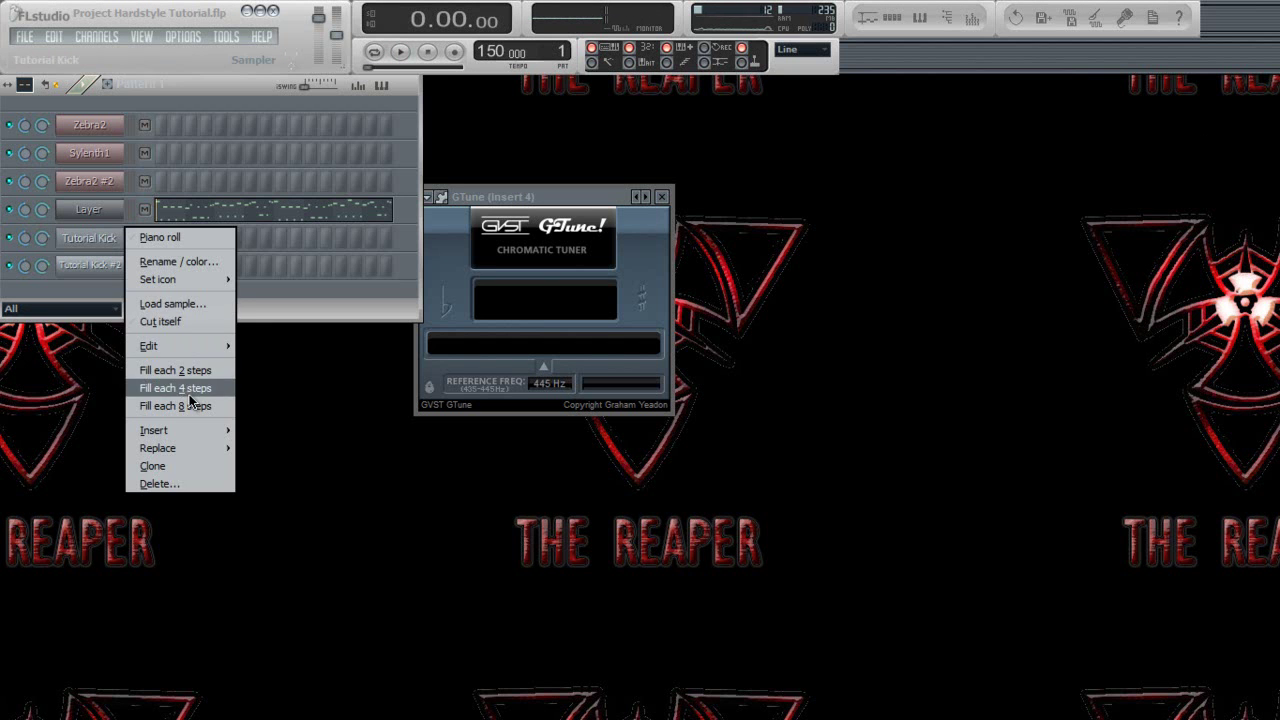
{"action": "left_click", "coordinate": [186, 388]}
{"action": "right_click", "coordinate": [107, 267]}
{"action": "left_click", "coordinate": [182, 417]}
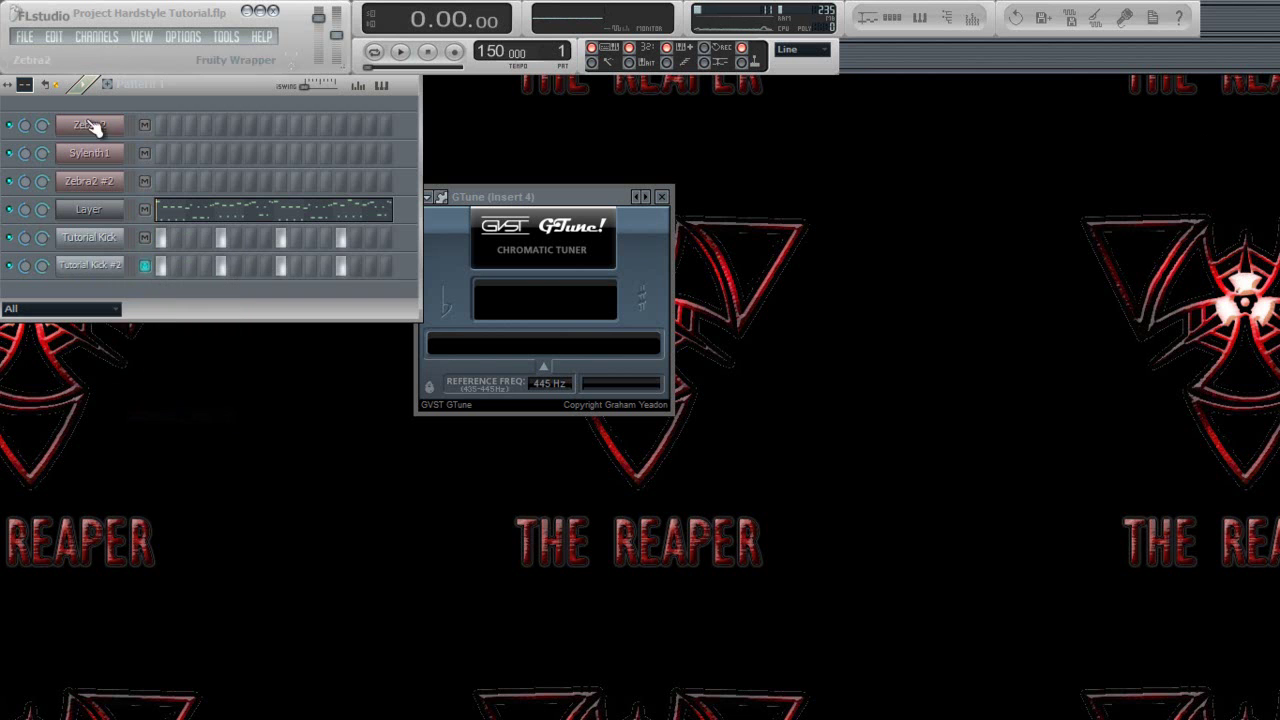
Turn the Tutorial Kick and Tutorial Kick #2 step patterns into piano roll notes and return to the channel rack
{"action": "right_click", "coordinate": [105, 239]}
{"action": "left_click", "coordinate": [152, 238]}
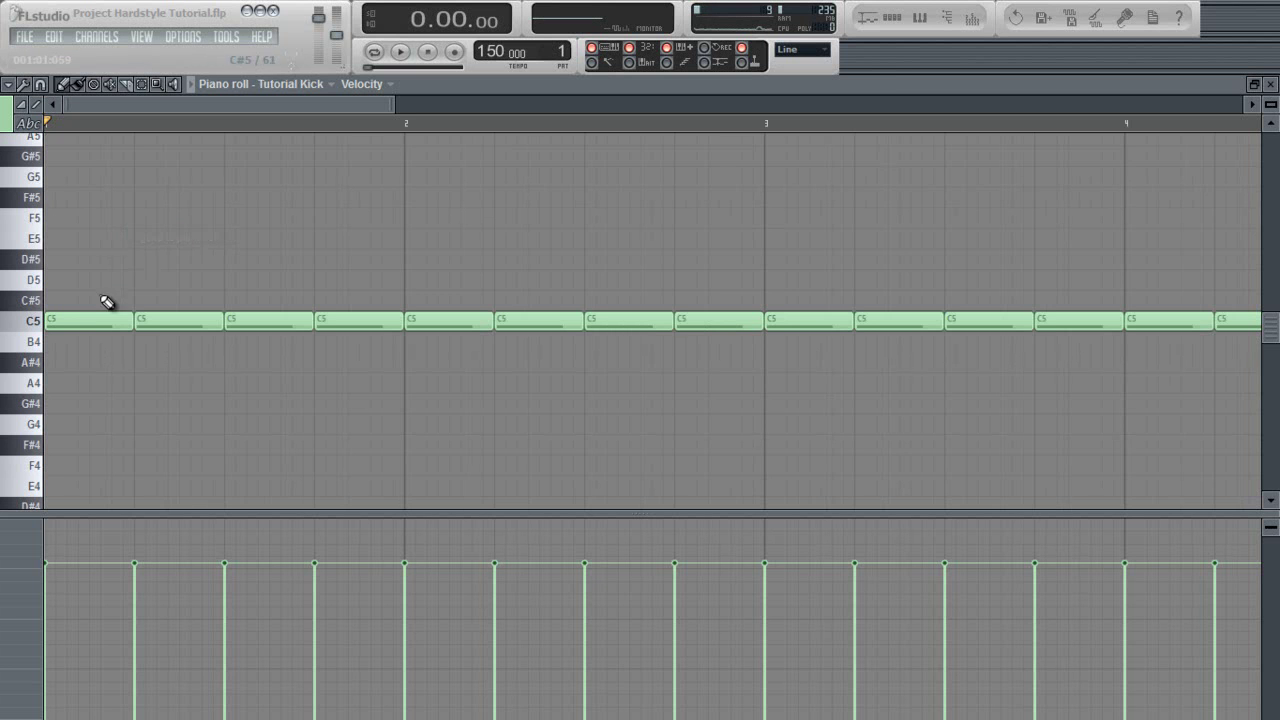
{"action": "scroll", "coordinate": [1085, 185], "scroll_direction": "down", "scroll_amount": 4}
{"action": "key", "text": "space"}
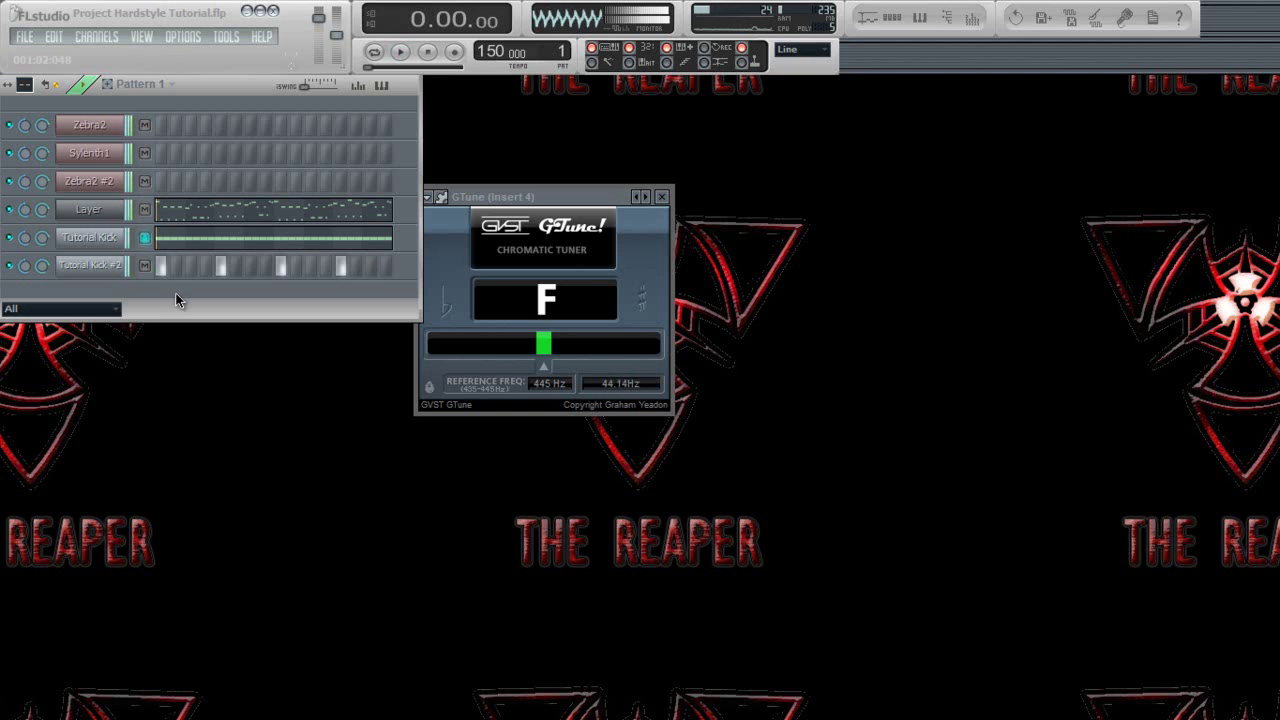
{"action": "right_click", "coordinate": [103, 266]}
{"action": "left_click", "coordinate": [166, 268]}
{"action": "key", "text": "space"}
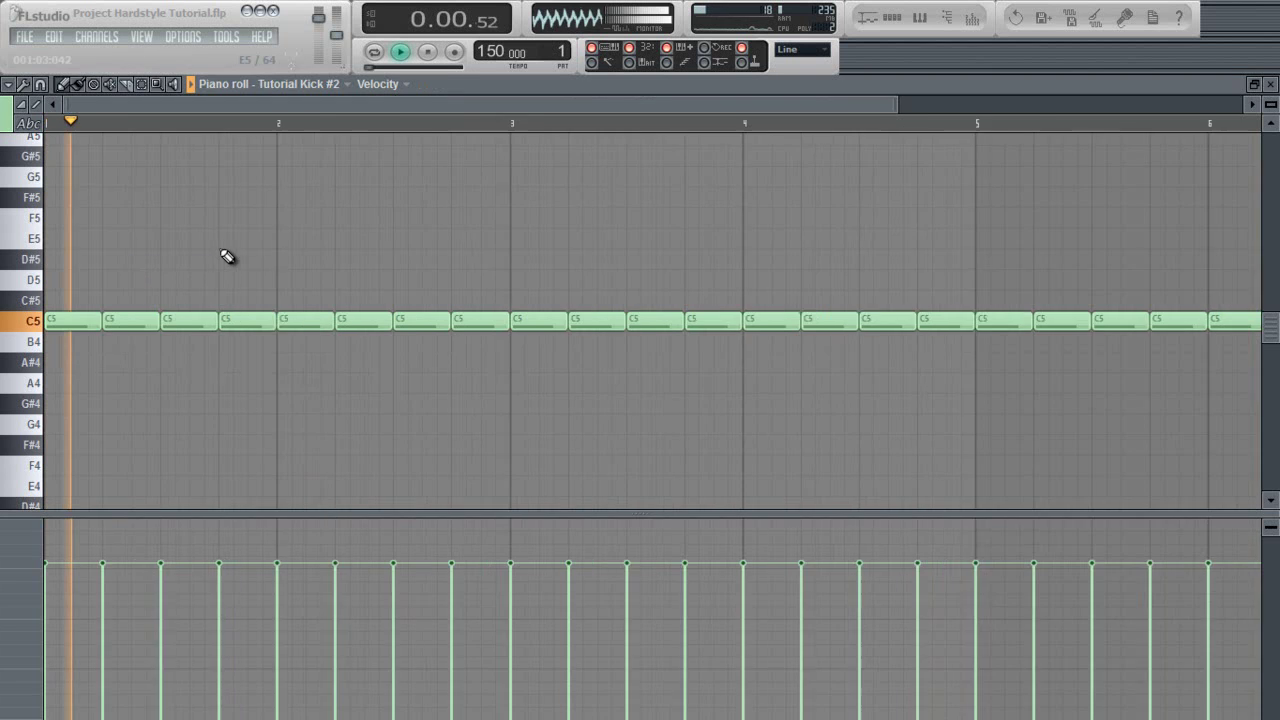
{"action": "key", "text": "space"}
{"action": "left_click", "coordinate": [1270, 85]}
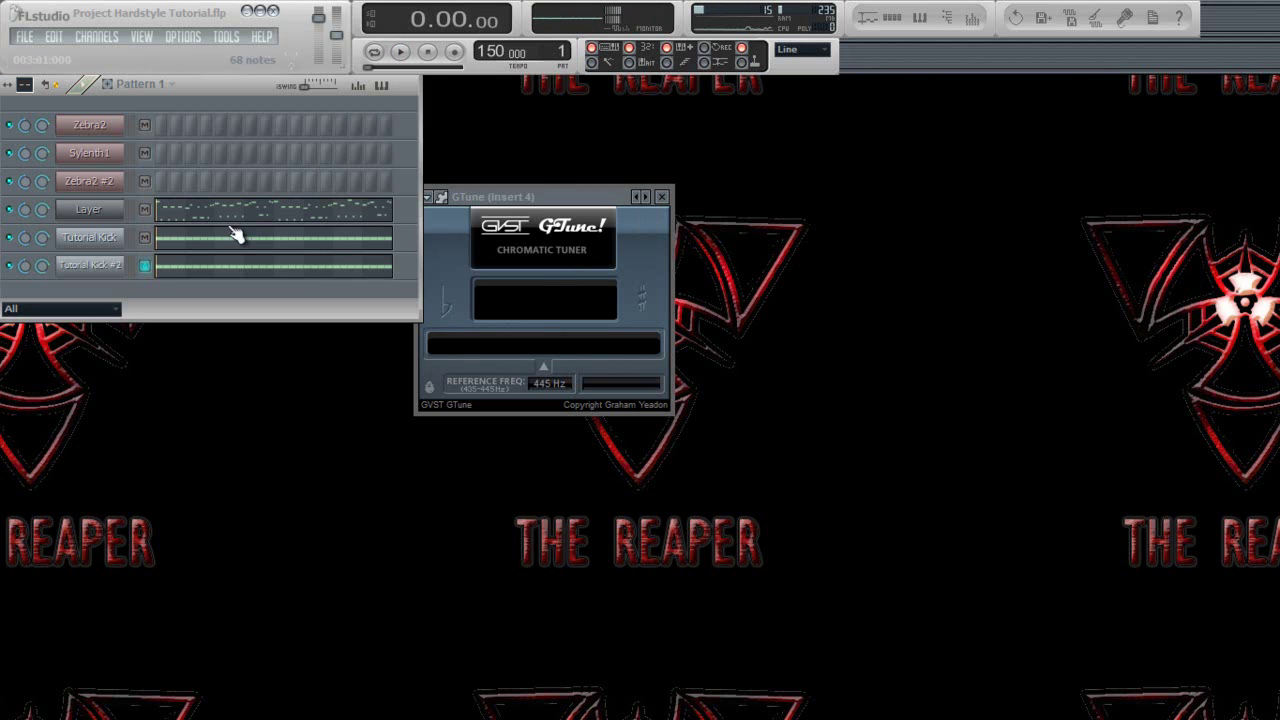
Open Tutorial Kick #2's channel settings, mute Layer and Tutorial Kick, and place GTune beside the settings window
{"action": "left_click", "coordinate": [117, 270]}
{"action": "left_click", "coordinate": [18, 222]}
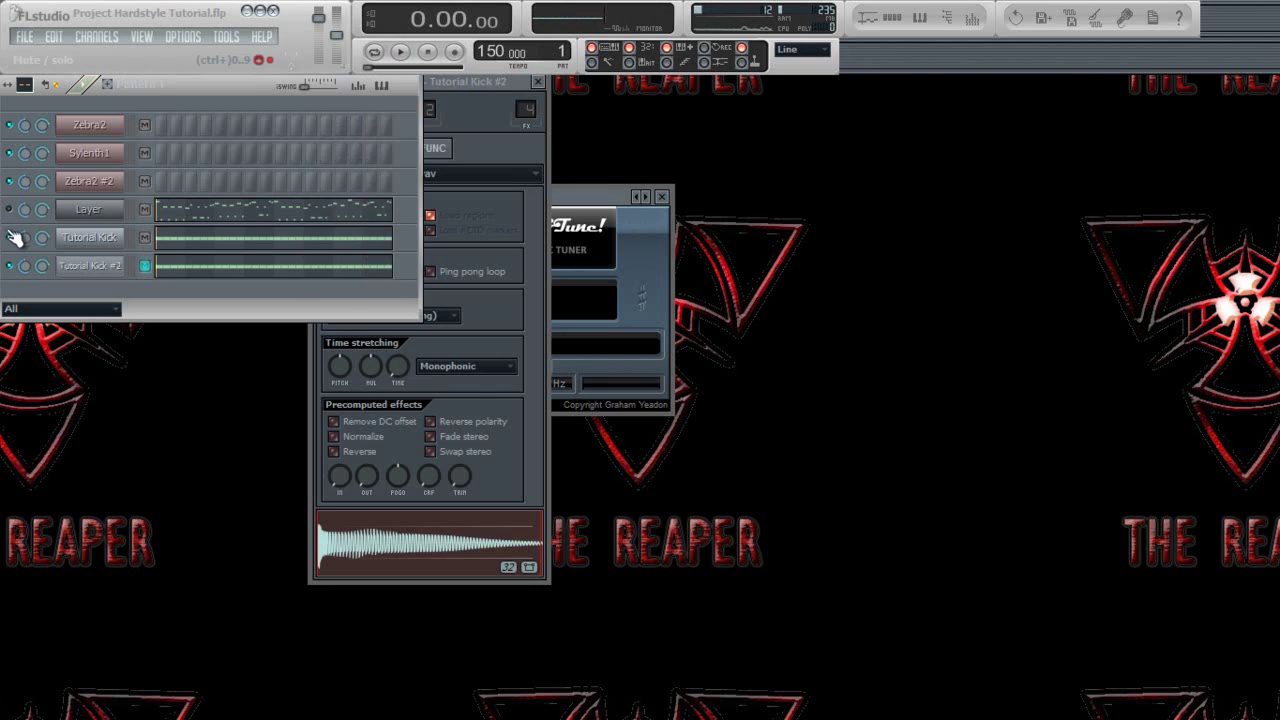
{"action": "left_click", "coordinate": [10, 238]}
{"action": "key", "text": "space"}
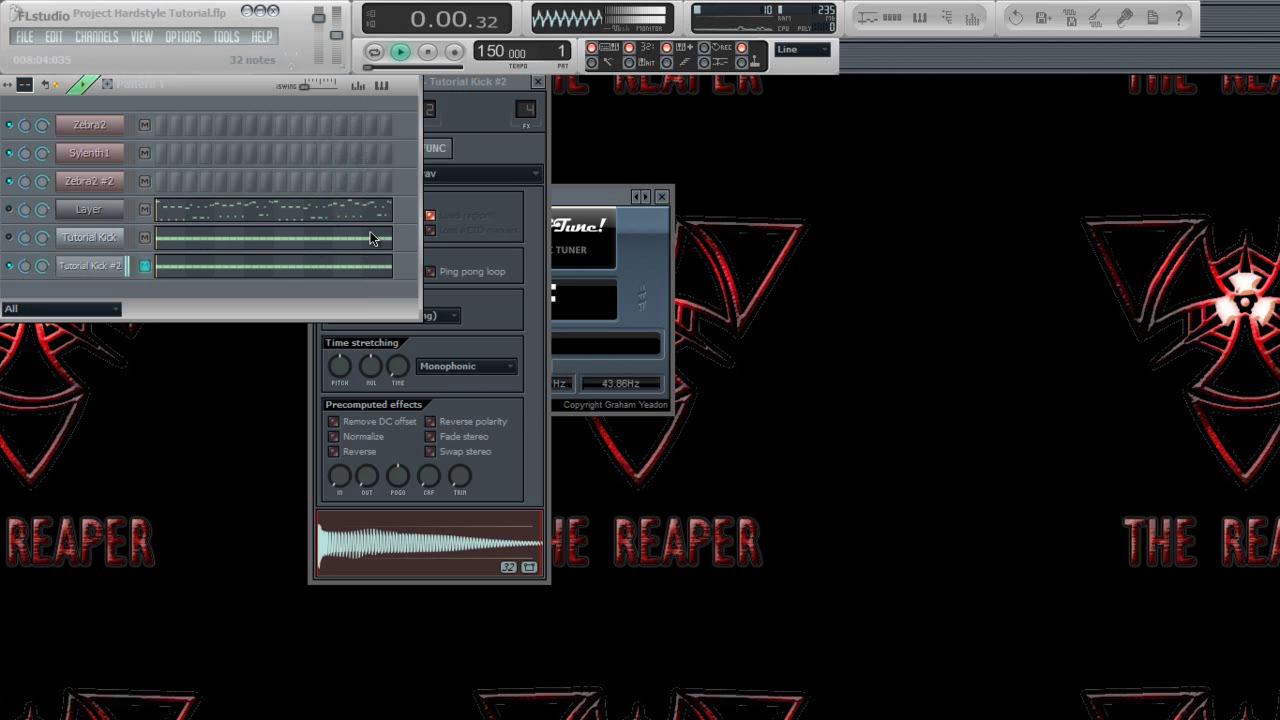
{"action": "left_click", "coordinate": [577, 200]}
{"action": "key", "text": "space"}
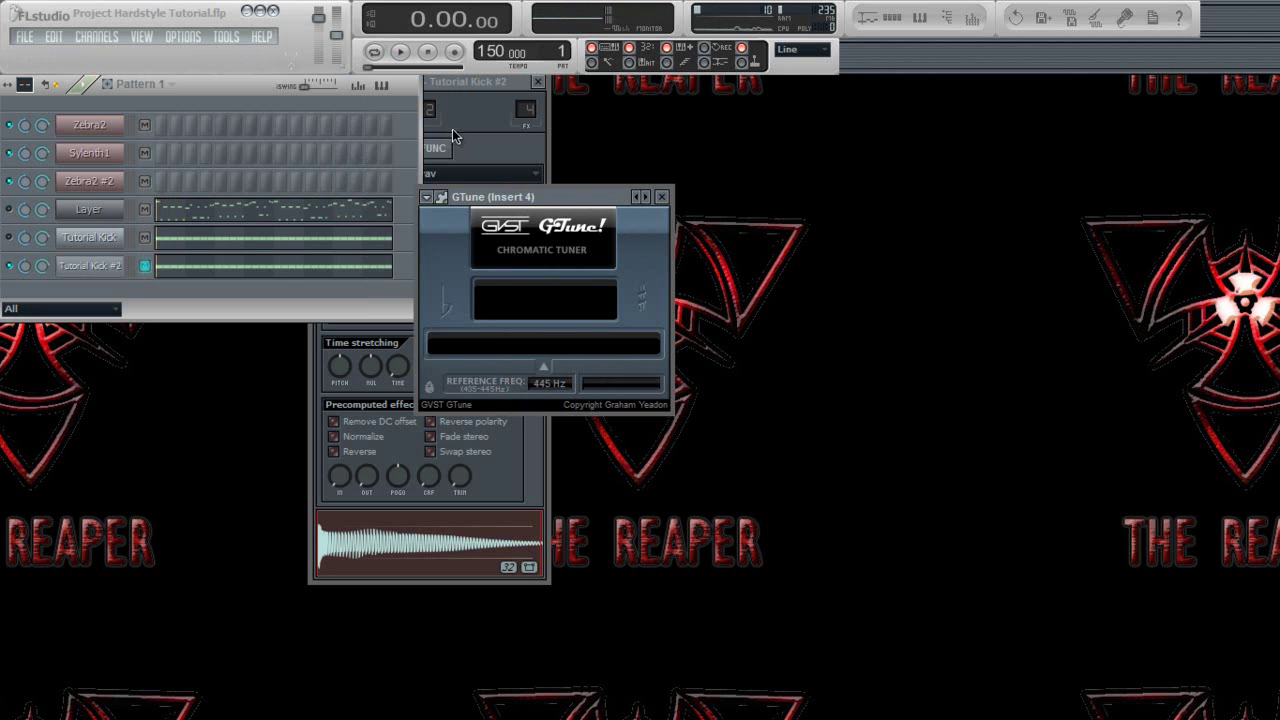
{"action": "left_click", "coordinate": [445, 128]}
{"action": "left_click_drag", "start_coordinate": [575, 193], "coordinate": [742, 157]}
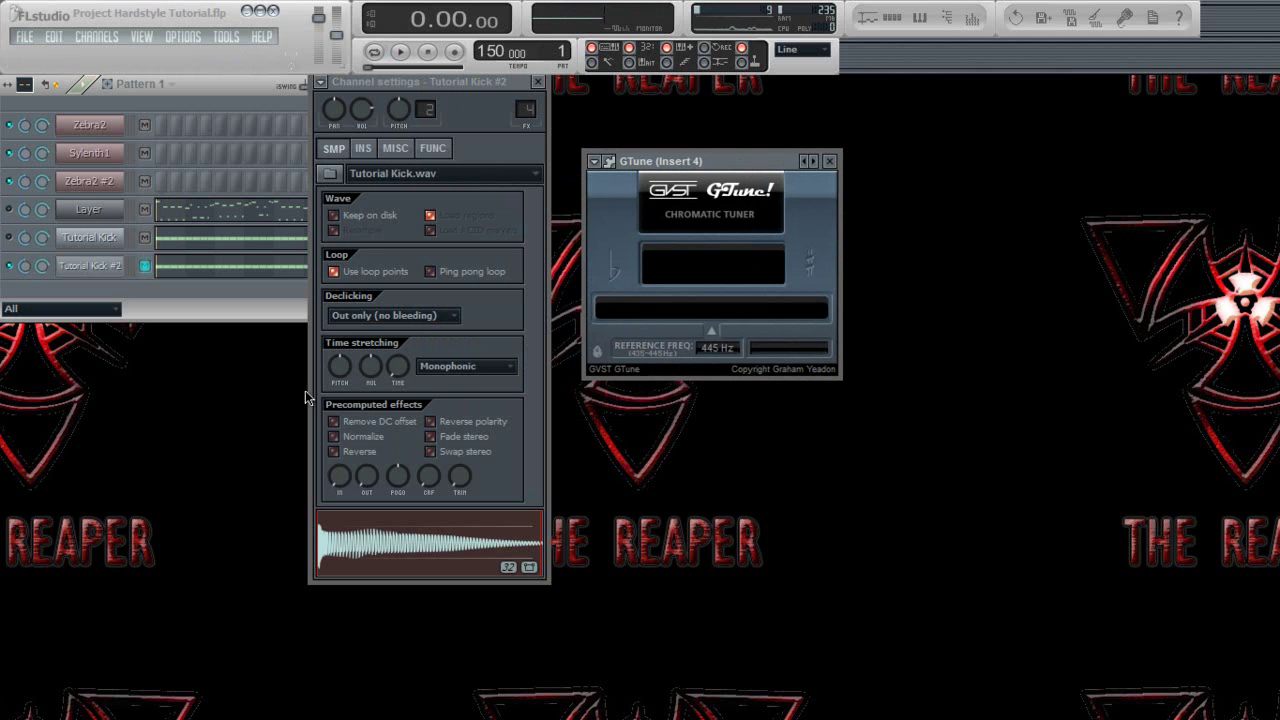
Adjust Tutorial Kick #2's time-stretching pitch while playing it until GTune reads G
{"action": "left_click_drag", "start_coordinate": [340, 368], "coordinate": [335, 419]}
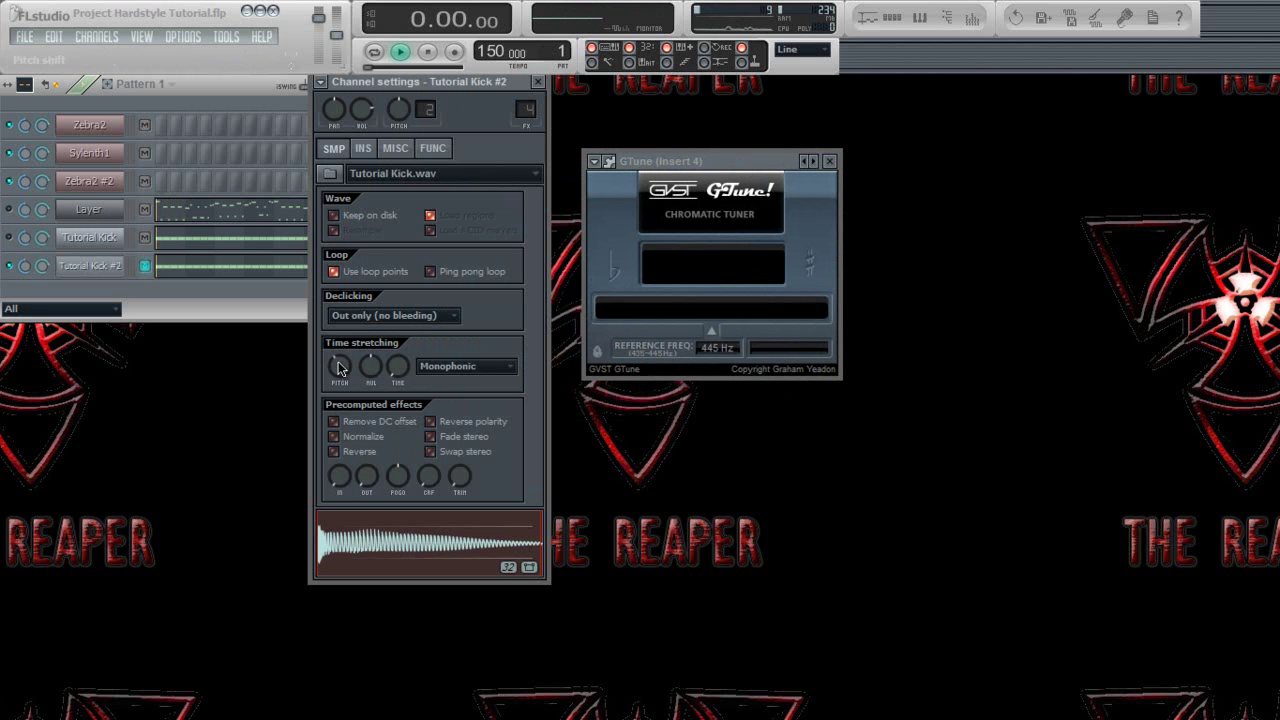
{"action": "key", "text": "space"}
{"action": "key", "text": "space"}
{"action": "left_click_drag", "start_coordinate": [340, 371], "coordinate": [341, 407]}
{"action": "key", "text": "space"}
{"action": "key", "text": "space"}
{"action": "key", "text": "space"}
{"action": "key", "text": "space"}
{"action": "key", "text": "space"}
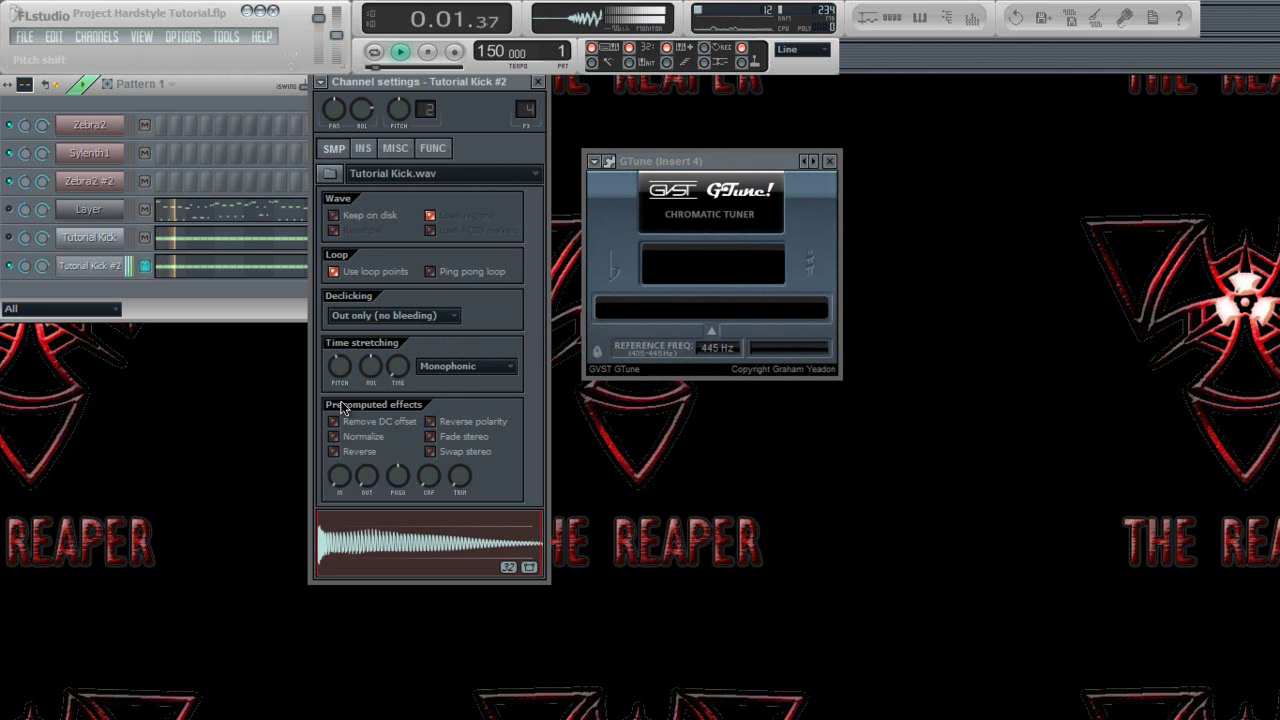
{"action": "key", "text": "space"}
{"action": "key", "text": "space"}
{"action": "key", "text": "space"}
{"action": "key", "text": "space"}
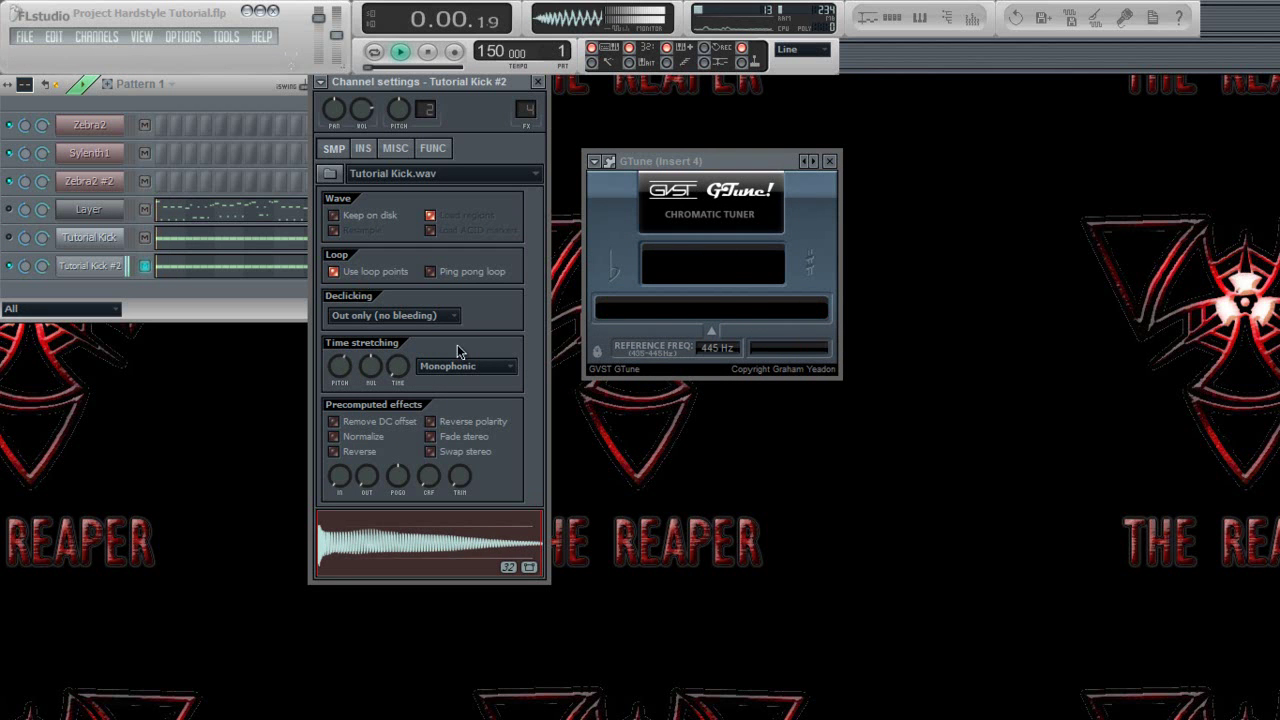
{"action": "key", "text": "space"}
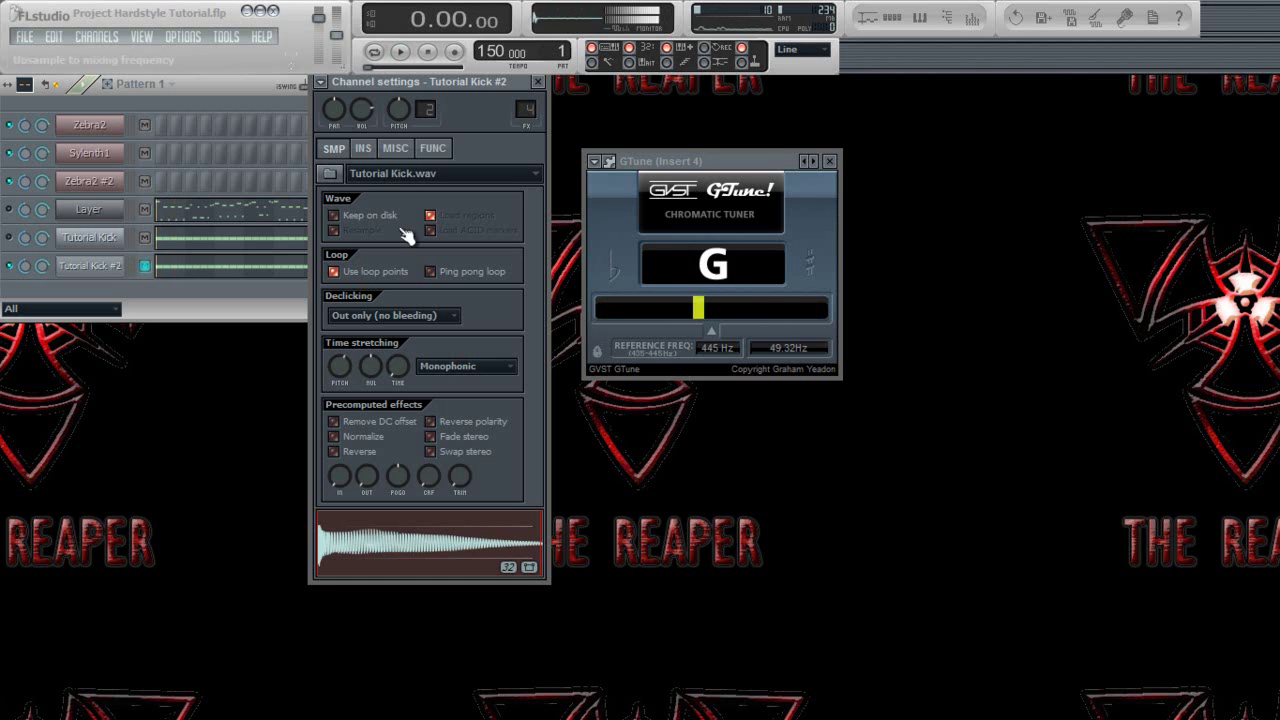
Check the next bassline note in the Layer piano roll and write "Then A#4 note" in Notepad before returning to the channel rack
{"action": "left_click", "coordinate": [211, 213]}
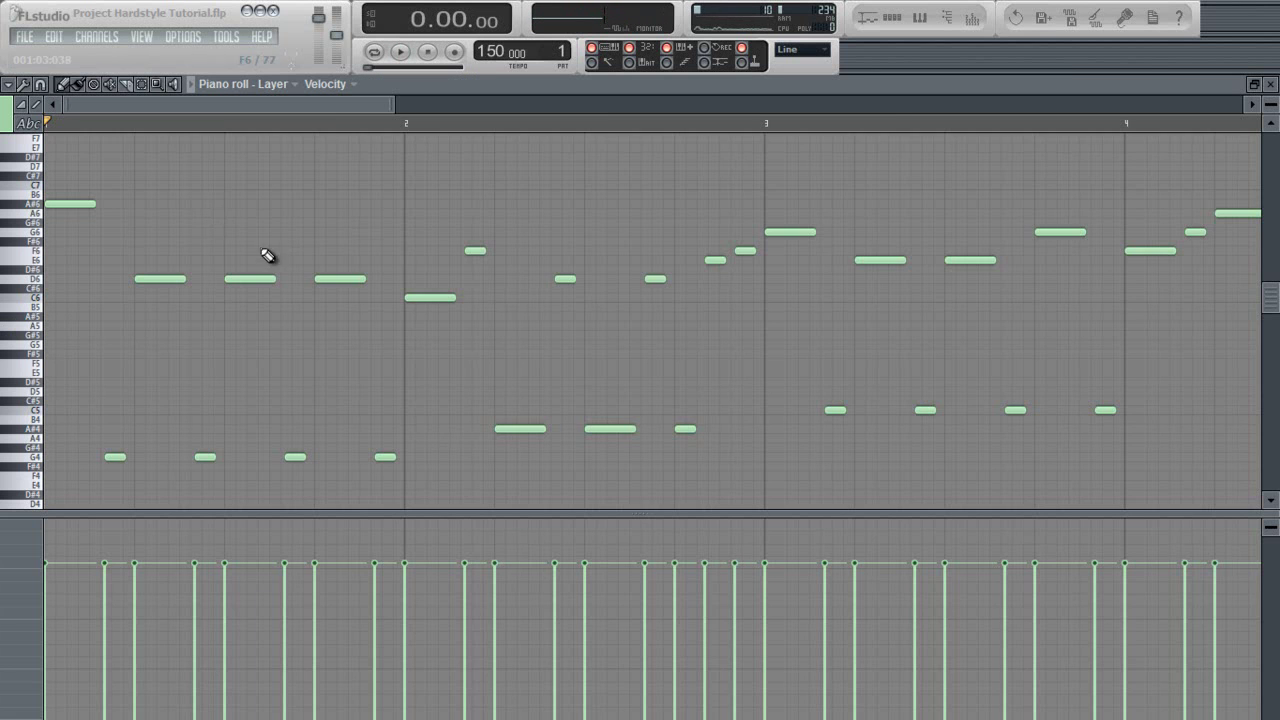
{"action": "scroll", "coordinate": [323, 220], "scroll_direction": "down", "scroll_amount": 4}
{"action": "left_click", "coordinate": [60, 456]}
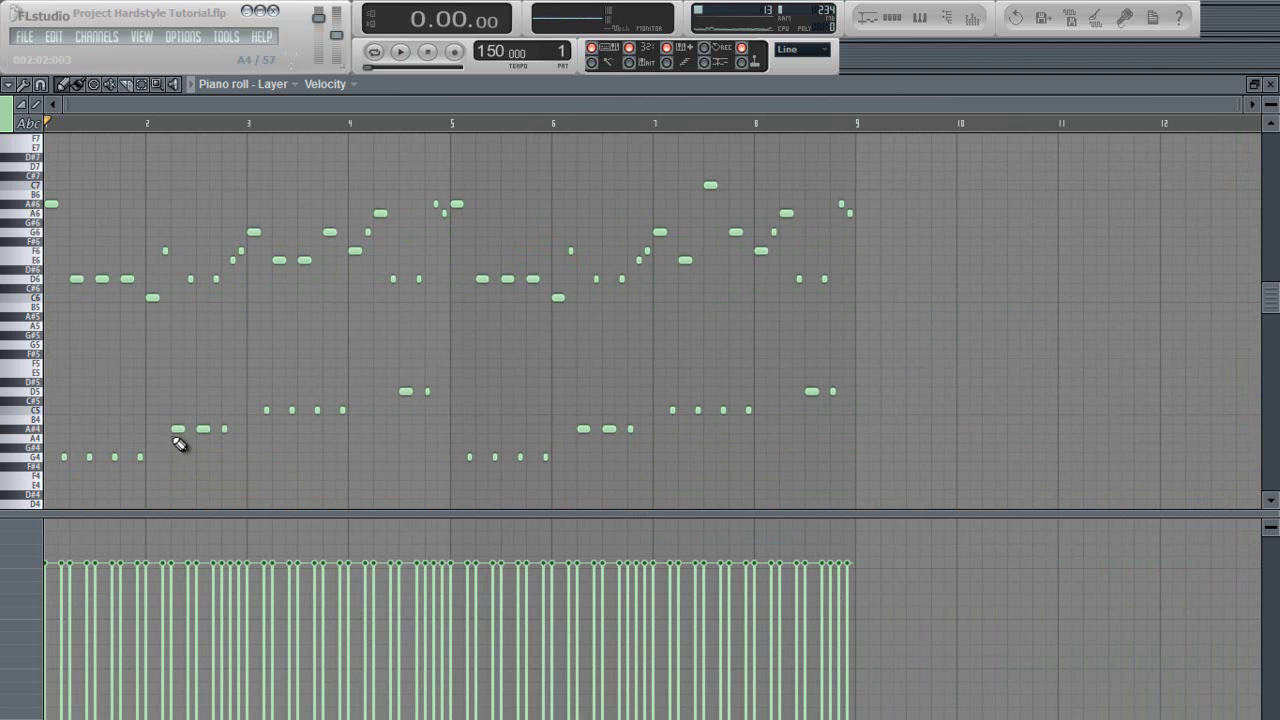
{"action": "key", "text": "alt+Tab"}
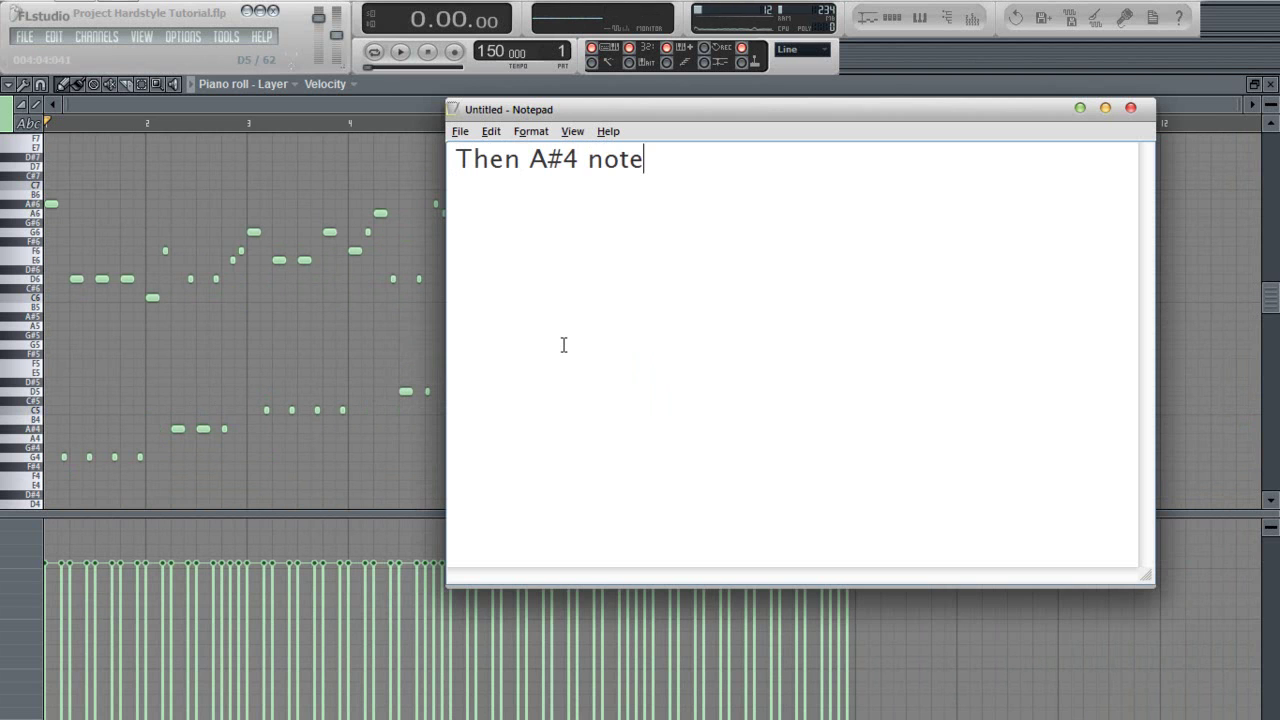
{"action": "left_click", "coordinate": [198, 177]}
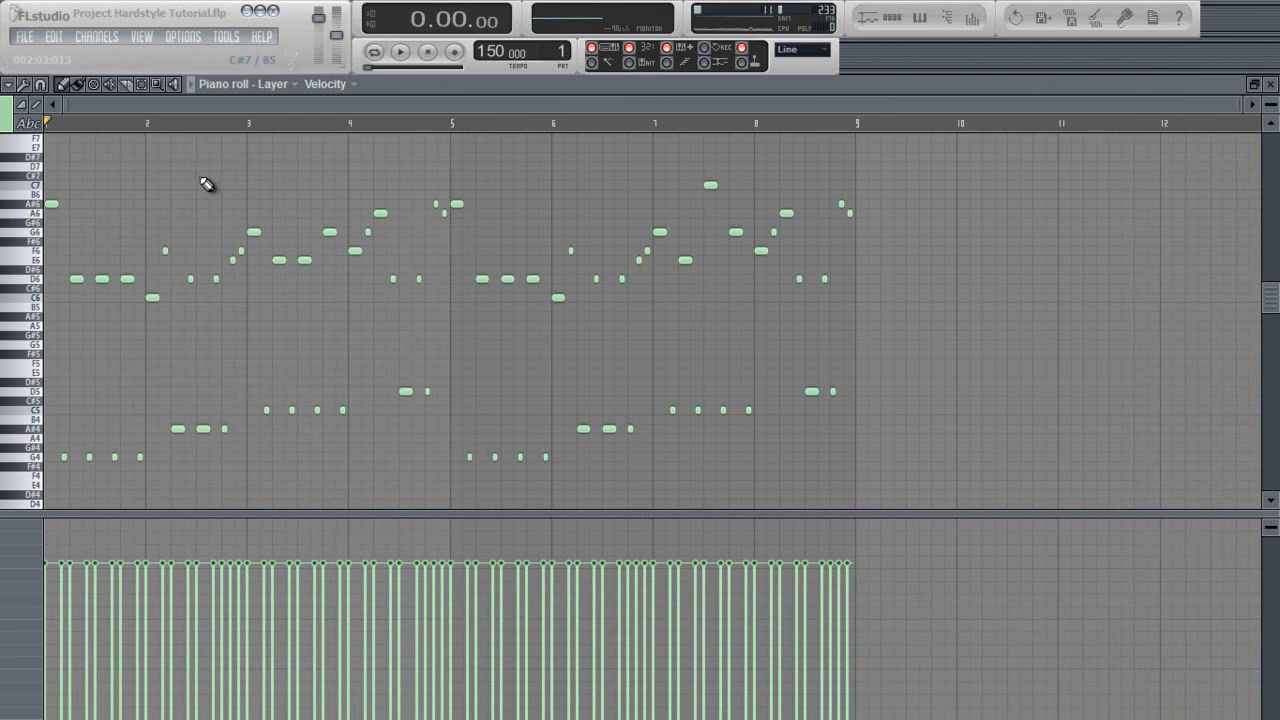
{"action": "left_click", "coordinate": [1270, 84]}
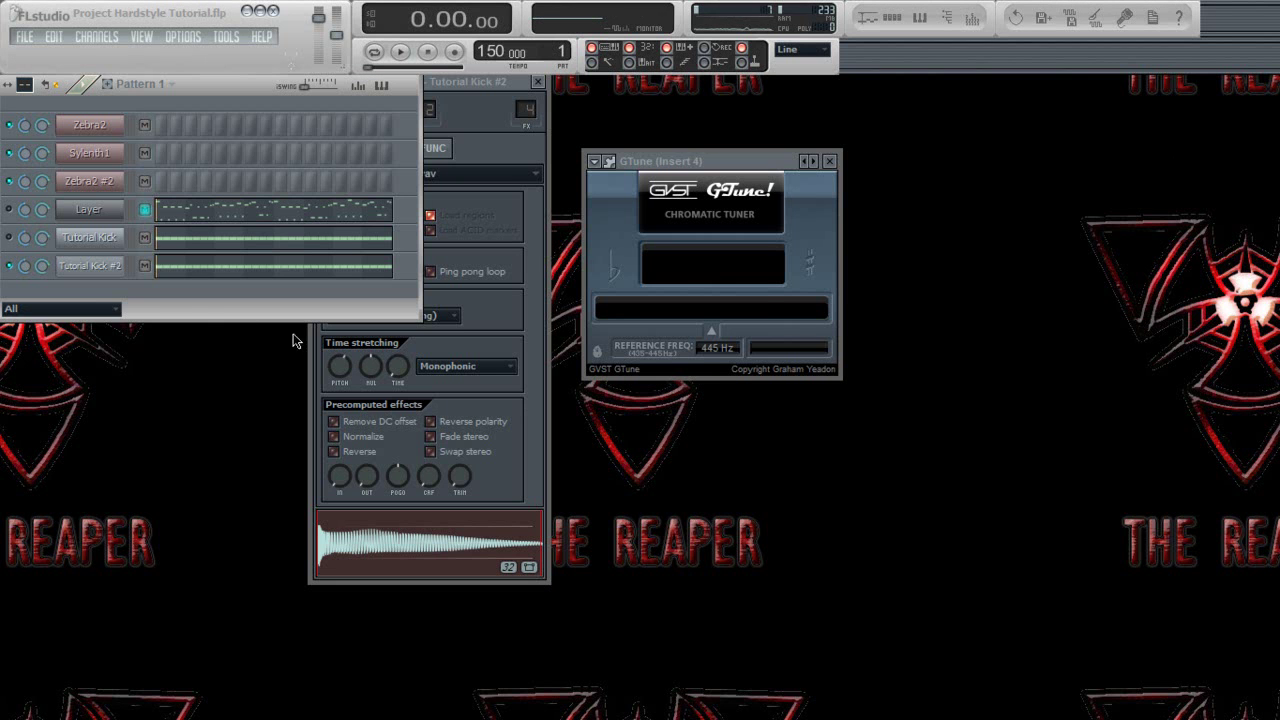
Clone Tutorial Kick #2, fill every 4 steps on the clone, and turn them into piano roll notes
{"action": "right_click", "coordinate": [104, 271]}
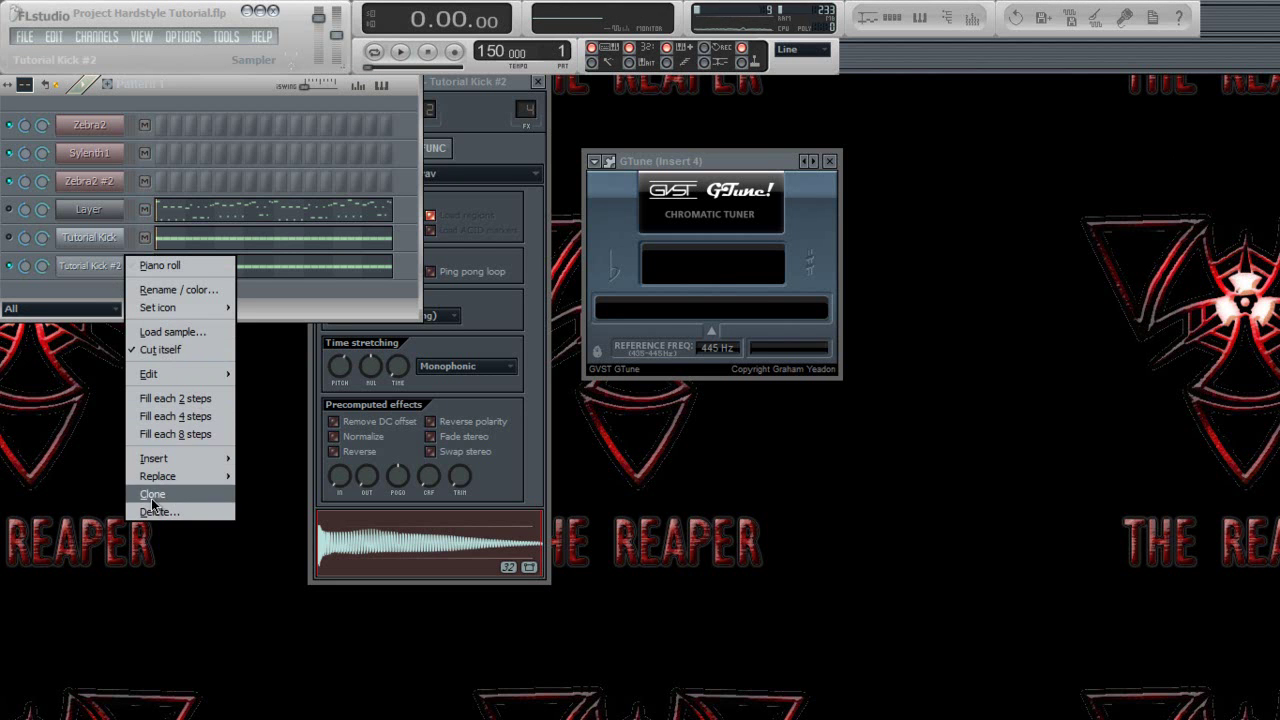
{"action": "left_click", "coordinate": [152, 494]}
{"action": "right_click", "coordinate": [102, 294]}
{"action": "left_click", "coordinate": [175, 444]}
{"action": "right_click", "coordinate": [120, 296]}
{"action": "left_click", "coordinate": [160, 293]}
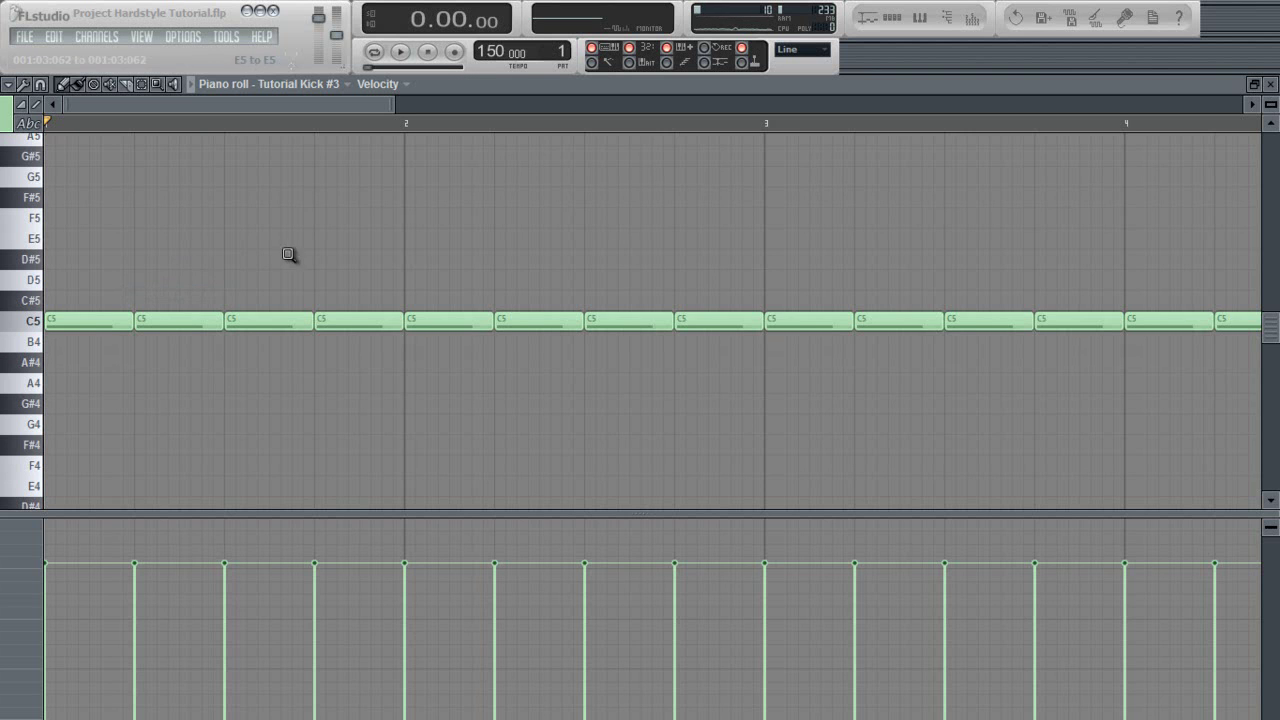
{"action": "scroll", "coordinate": [474, 166], "scroll_direction": "down", "scroll_amount": 3}
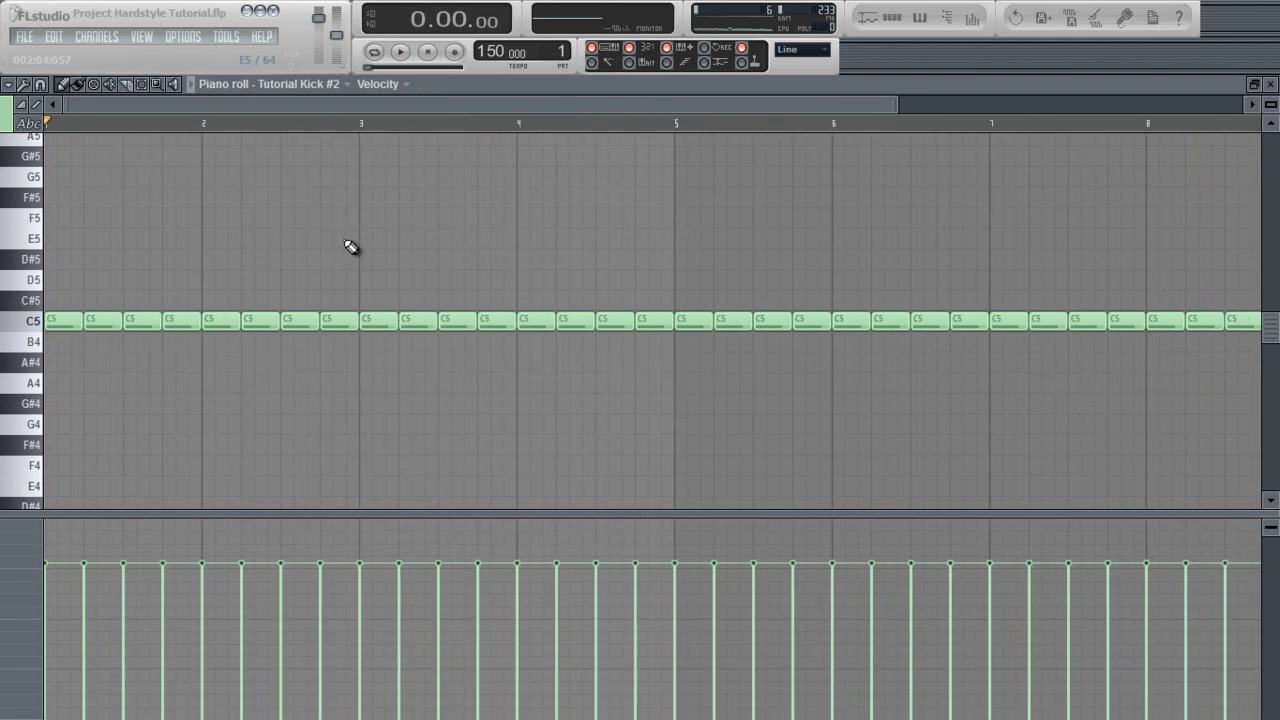
Show ghost notes and erase Tutorial Kick #2's notes in bars 2–4 and 6–8, keeping only bars 1 and 5
{"action": "key", "text": "alt+v"}
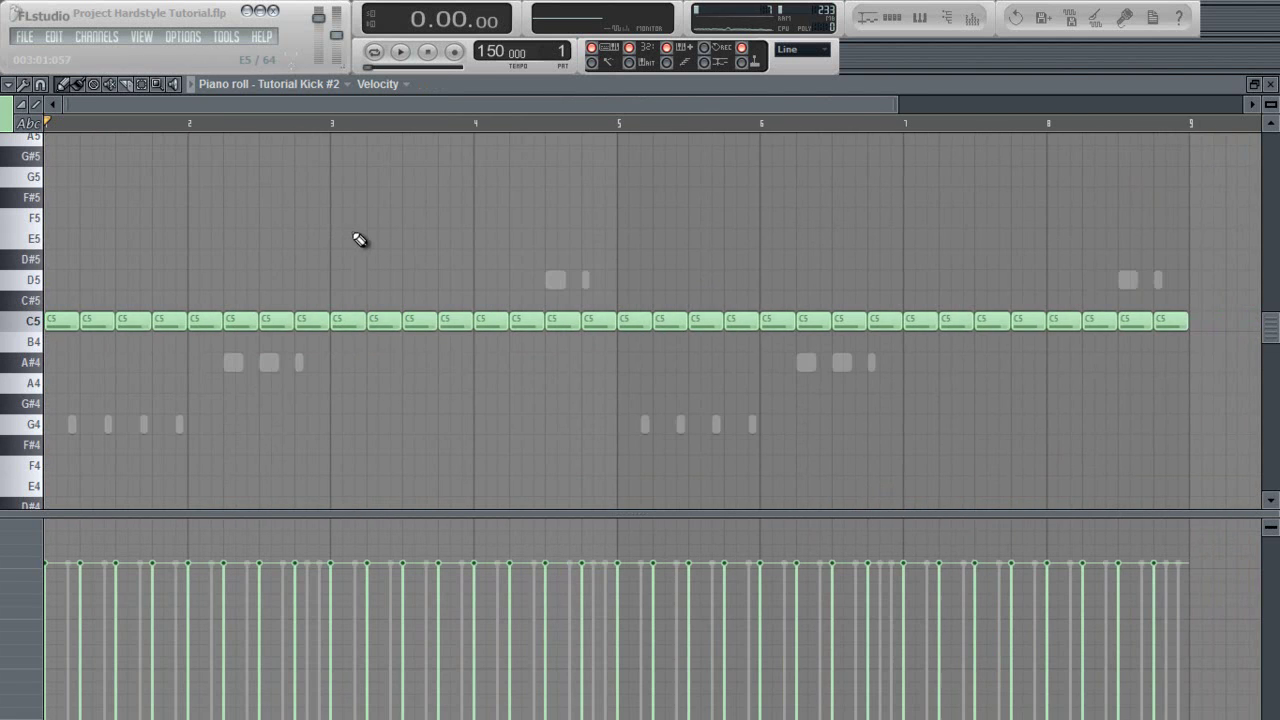
{"action": "scroll", "coordinate": [350, 254], "scroll_direction": "up", "scroll_amount": 3}
{"action": "scroll", "coordinate": [325, 280], "scroll_direction": "down", "scroll_amount": 4}
{"action": "scroll", "coordinate": [296, 295], "scroll_direction": "down", "scroll_amount": 2}
{"action": "scroll", "coordinate": [173, 300], "scroll_direction": "up", "scroll_amount": 4}
{"action": "scroll", "coordinate": [175, 350], "scroll_direction": "down", "scroll_amount": 2}
{"action": "left_click_drag", "start_coordinate": [150, 328], "coordinate": [427, 325]}
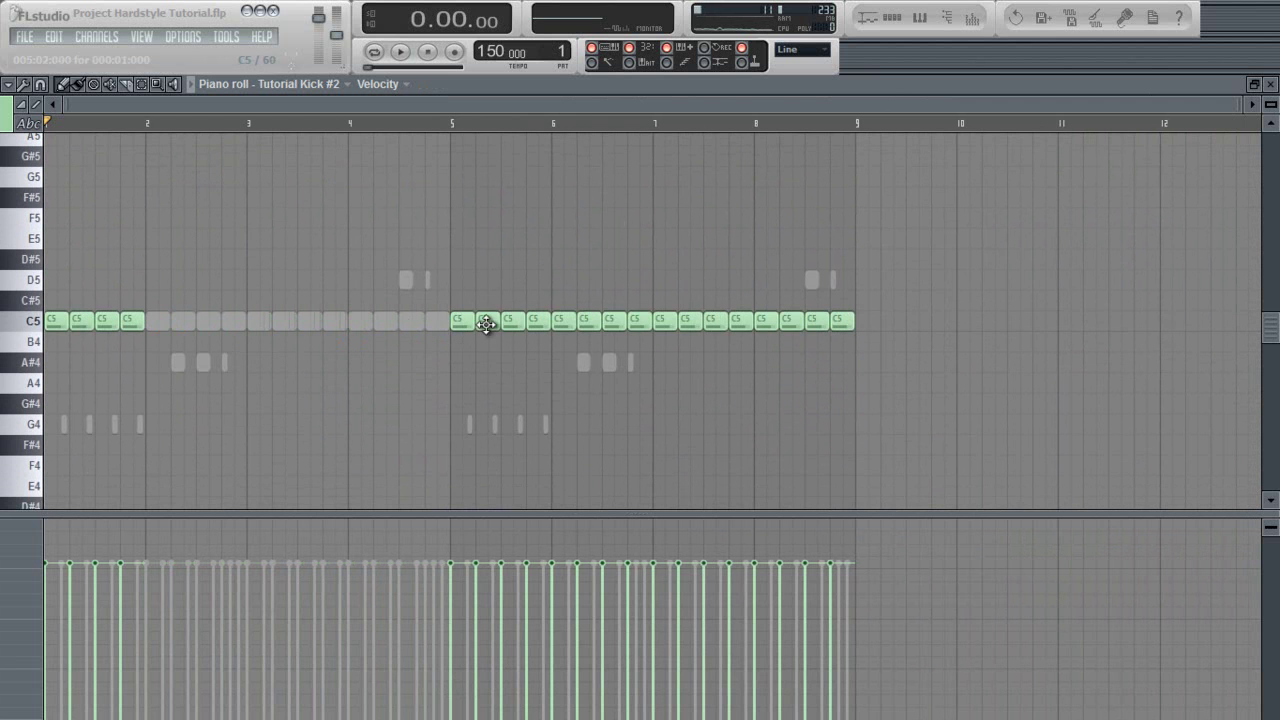
{"action": "left_click_drag", "start_coordinate": [578, 327], "coordinate": [848, 330]}
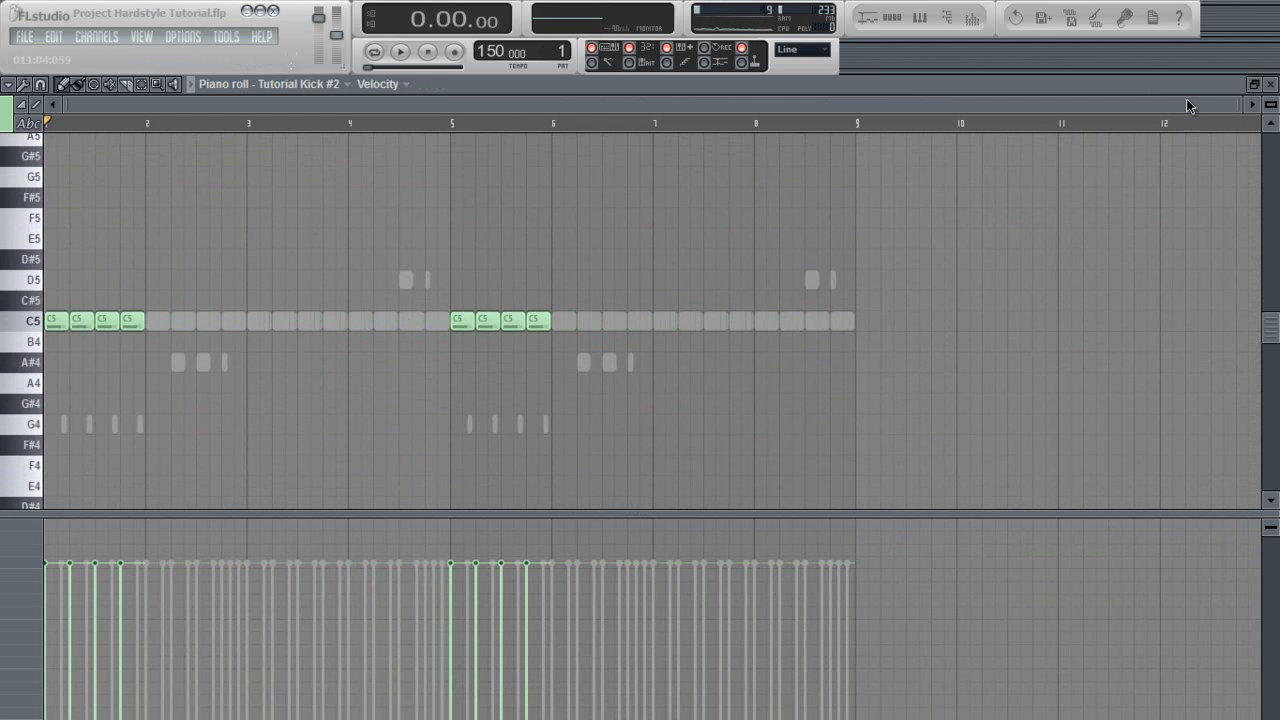
{"action": "left_click", "coordinate": [1272, 84]}
Erase Tutorial Kick #3's piano roll notes outside bars 2 and 6
{"action": "left_click", "coordinate": [210, 303]}
{"action": "scroll", "coordinate": [220, 240], "scroll_direction": "down", "scroll_amount": 3}
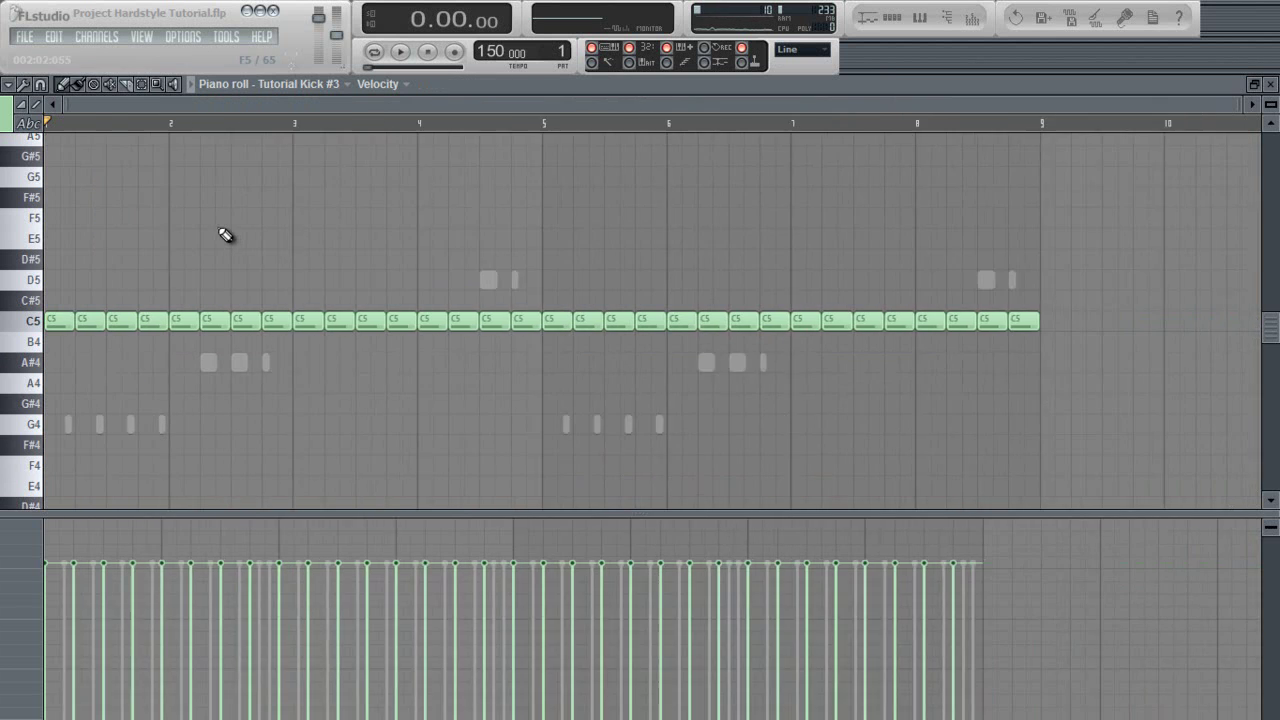
{"action": "left_click_drag", "start_coordinate": [129, 323], "coordinate": [43, 323]}
{"action": "left_click_drag", "start_coordinate": [257, 323], "coordinate": [445, 323]}
{"action": "left_click_drag", "start_coordinate": [549, 323], "coordinate": [403, 330]}
{"action": "left_click_drag", "start_coordinate": [655, 323], "coordinate": [903, 329]}
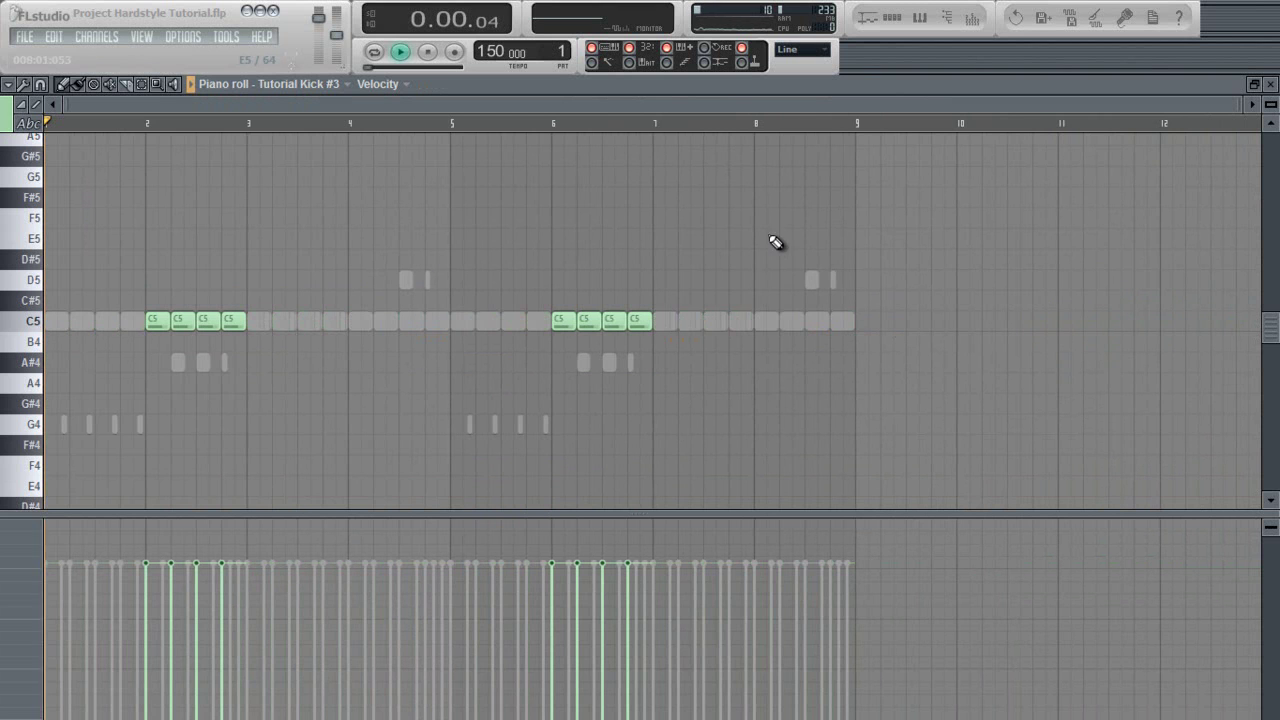
{"action": "key", "text": "space"}
{"action": "left_click", "coordinate": [1269, 84]}
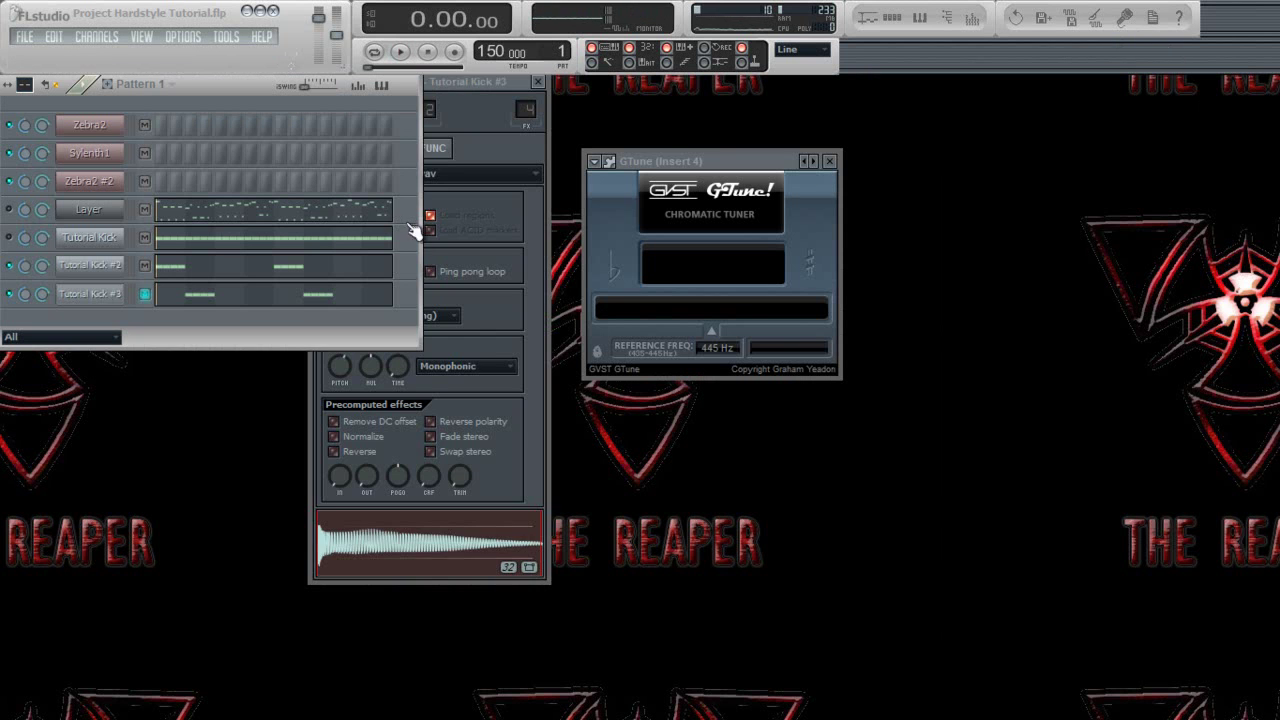
Set the playback position at bar 2 in Tutorial Kick #3's piano roll and return to the channel rack
{"action": "left_click", "coordinate": [115, 303]}
{"action": "left_click", "coordinate": [237, 295]}
{"action": "scroll", "coordinate": [283, 262], "scroll_direction": "down", "scroll_amount": 4}
{"action": "left_click", "coordinate": [196, 125]}
{"action": "key", "text": "space"}
{"action": "key", "text": "space"}
{"action": "left_click", "coordinate": [187, 124]}
{"action": "key", "text": "space"}
{"action": "key", "text": "space"}
{"action": "left_click", "coordinate": [1269, 85]}
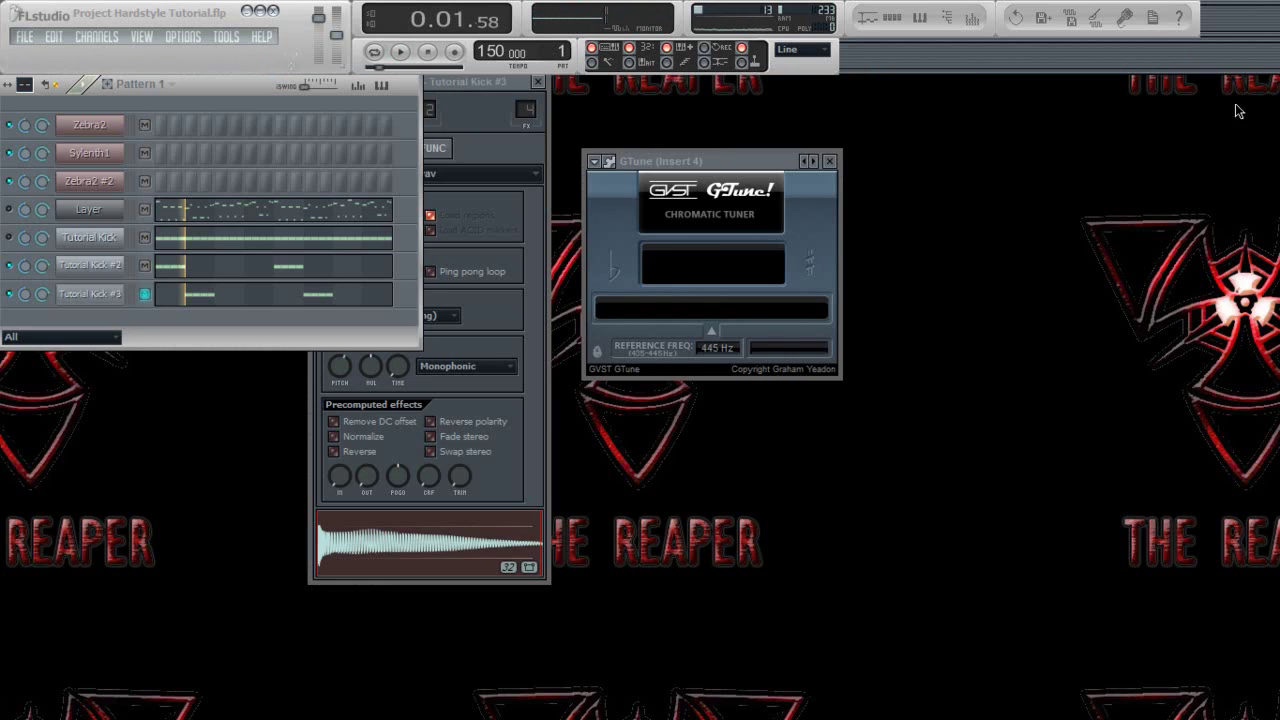
Raise Tutorial Kick #3's time-stretching pitch while playing from bar 2 until GTune reads A#
{"action": "key", "text": "space"}
{"action": "key", "text": "space"}
{"action": "left_click", "coordinate": [487, 336]}
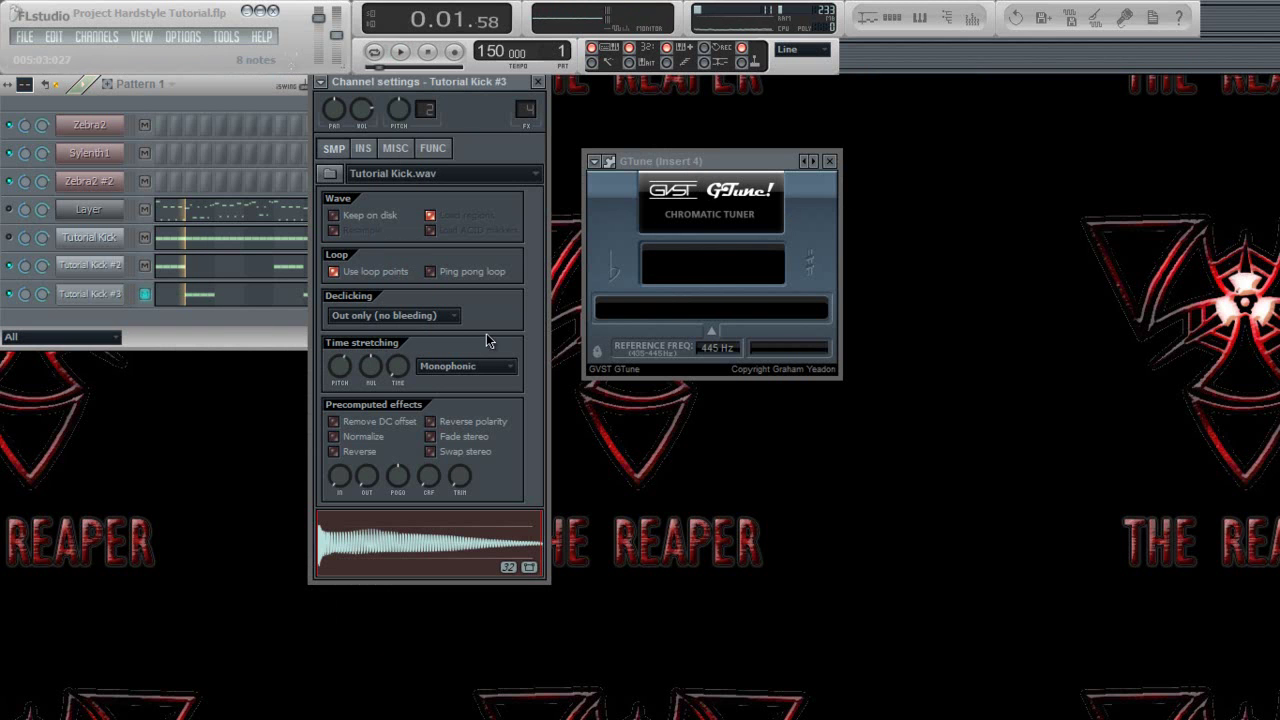
{"action": "key", "text": "space"}
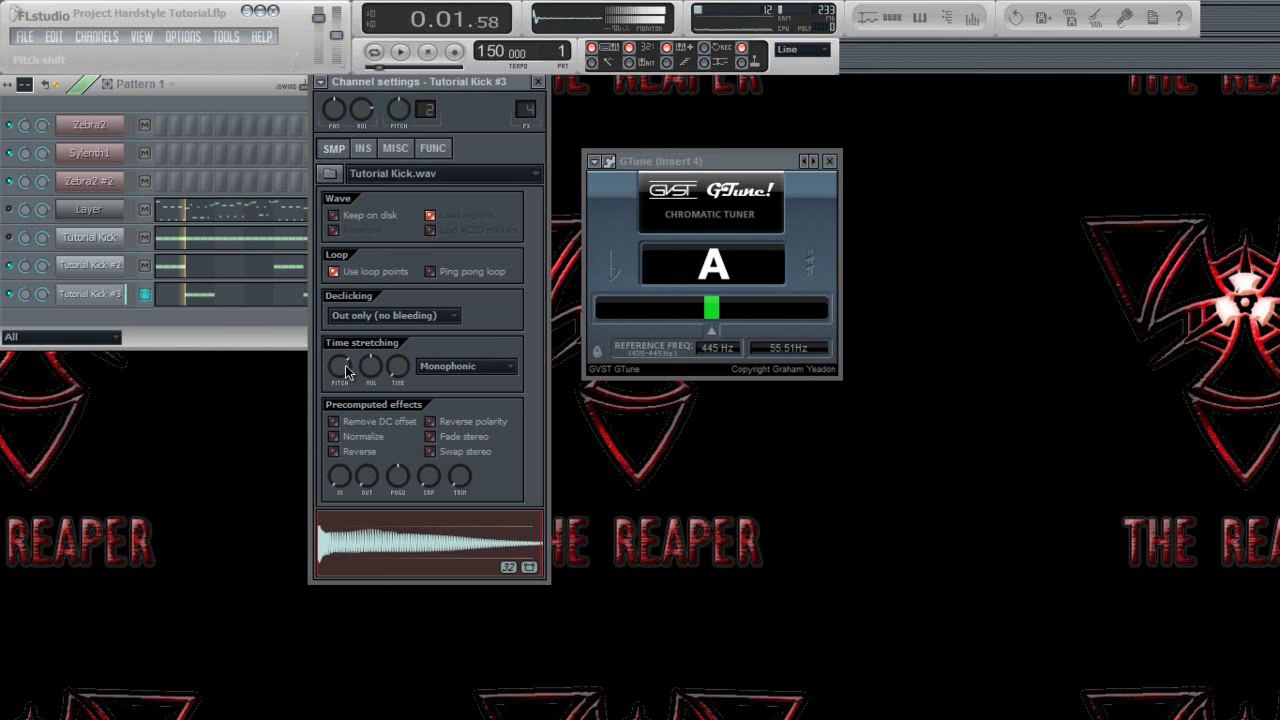
{"action": "key", "text": "space"}
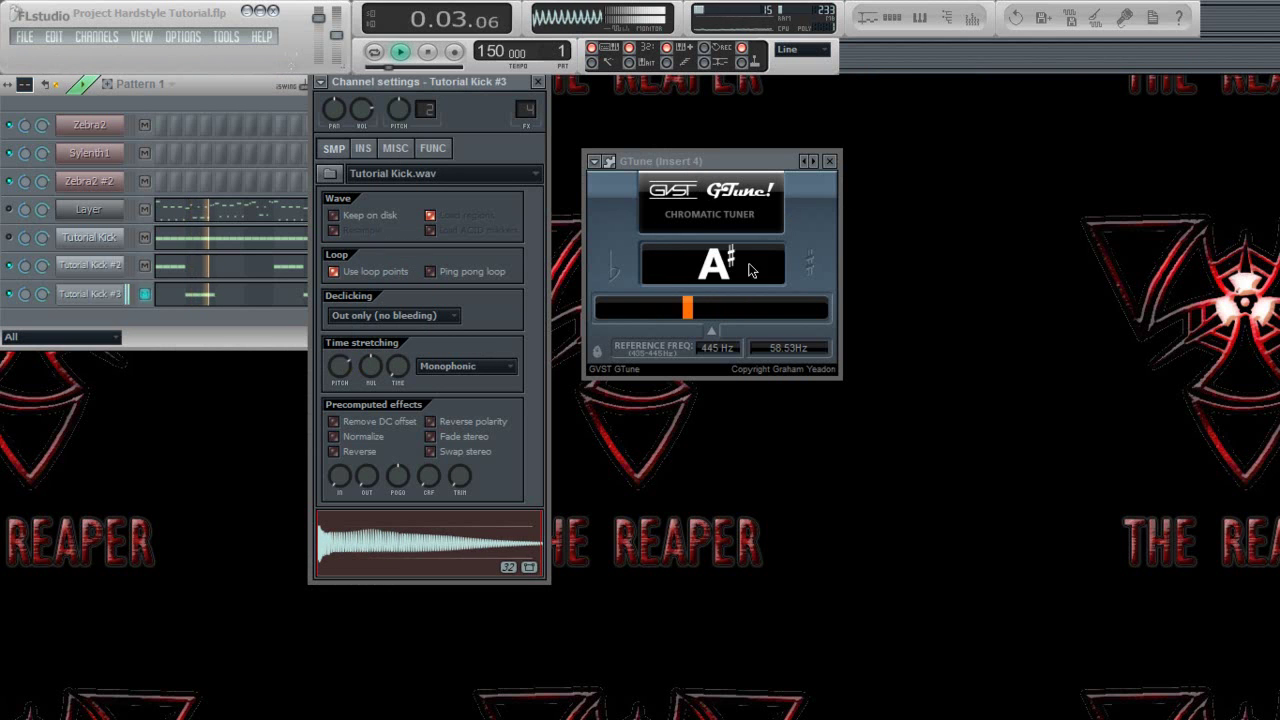
{"action": "key", "text": "space"}
Clone Tutorial Kick #3 and open the clone's piano roll
{"action": "right_click", "coordinate": [124, 290]}
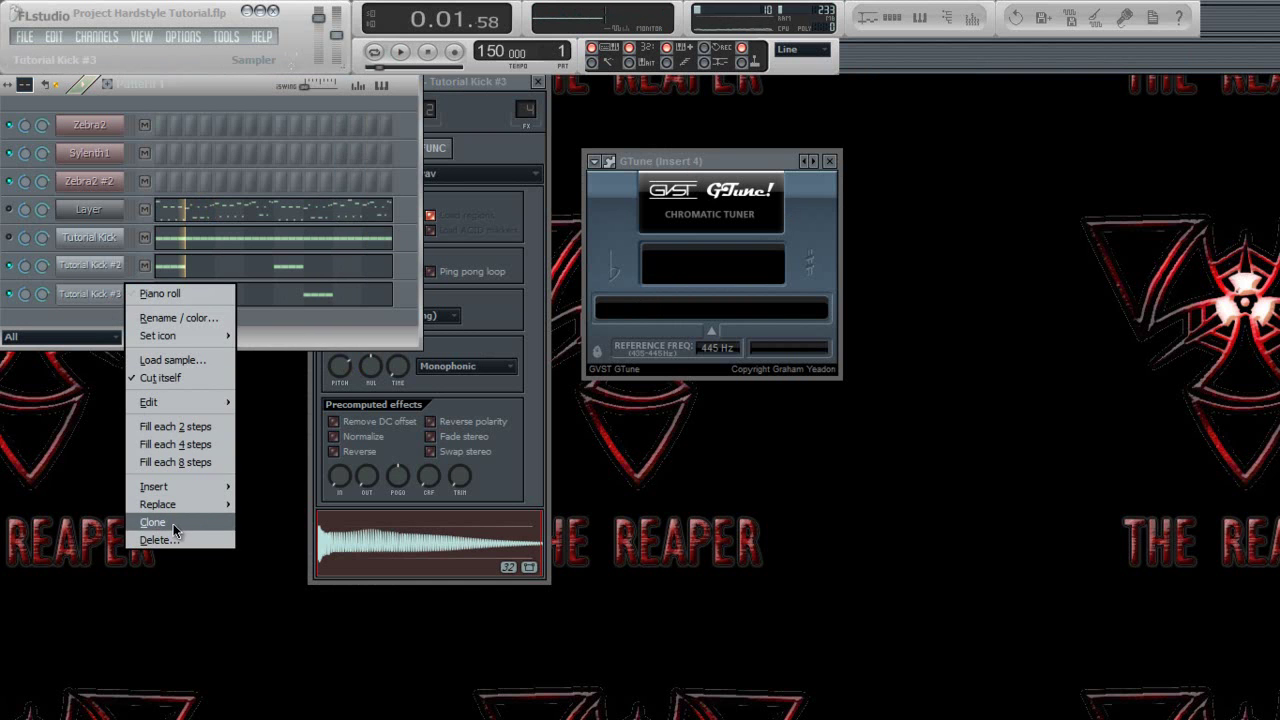
{"action": "left_click", "coordinate": [152, 522]}
{"action": "right_click", "coordinate": [124, 330]}
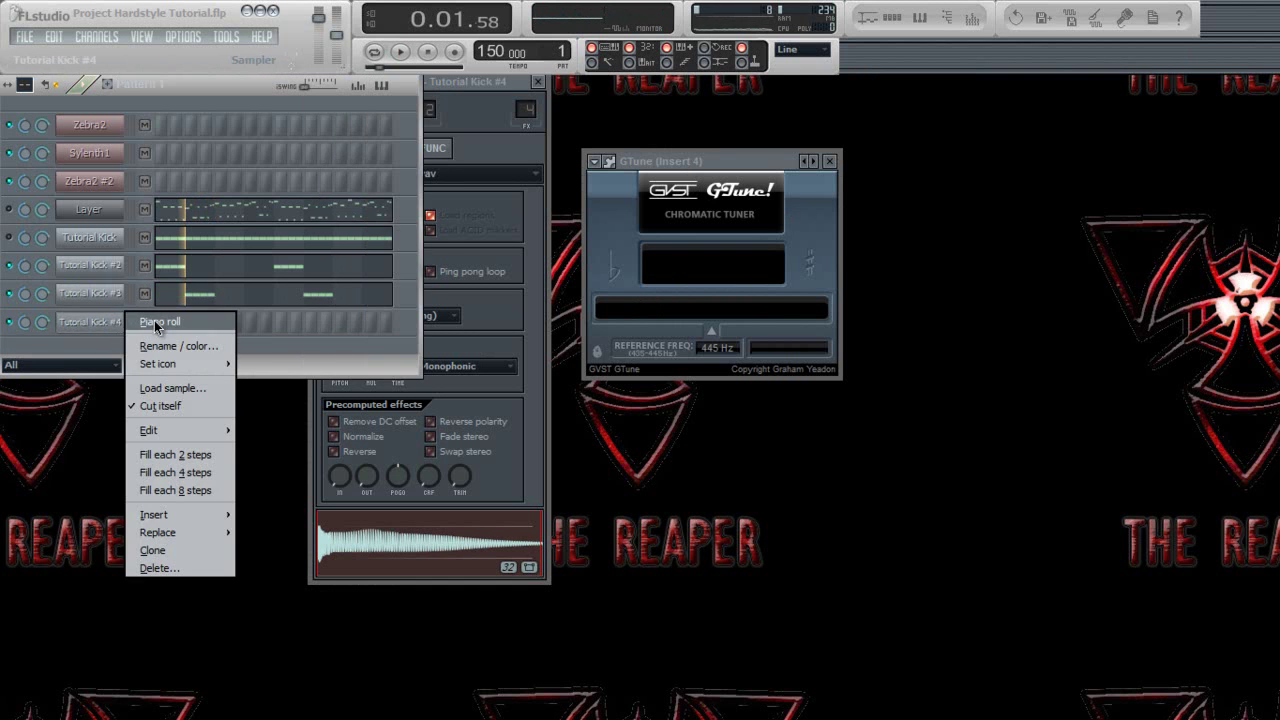
{"action": "left_click", "coordinate": [154, 320]}
{"action": "scroll", "coordinate": [214, 306], "scroll_direction": "down", "scroll_amount": 5}
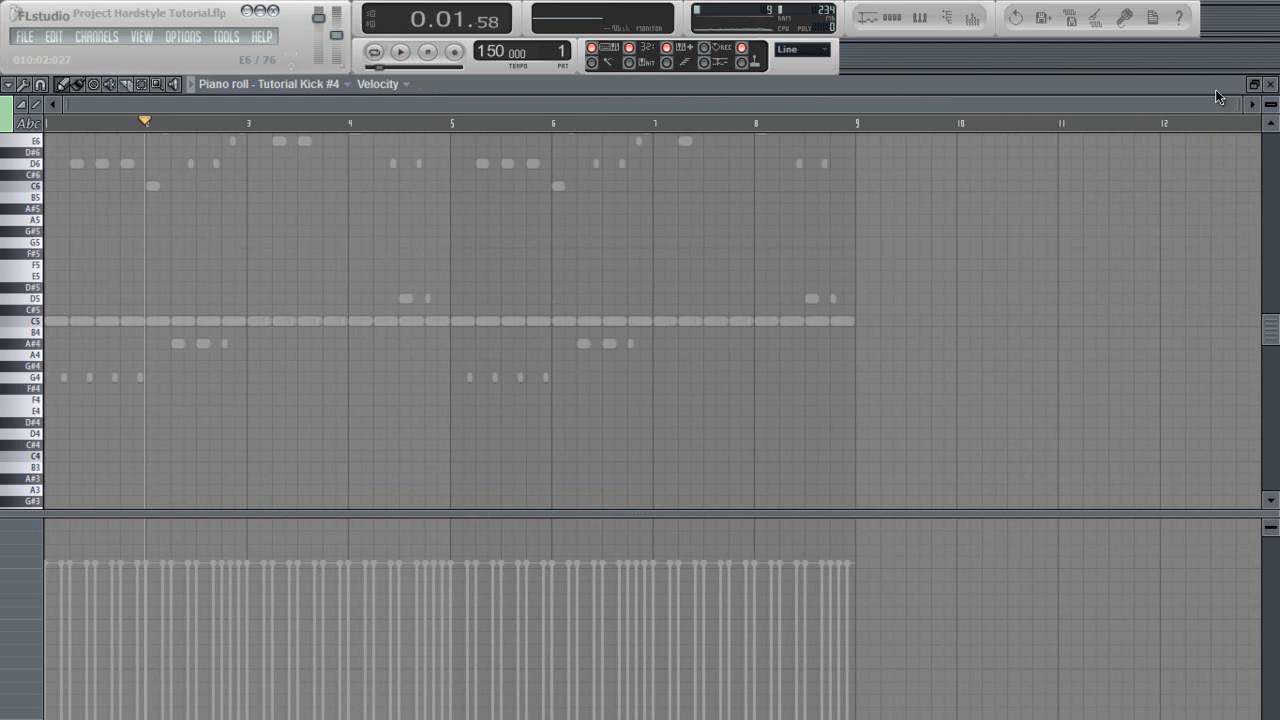
Fill Tutorial Kick #4 with a note every 4 steps and reopen its piano roll
{"action": "left_click", "coordinate": [1270, 85]}
{"action": "right_click", "coordinate": [124, 314]}
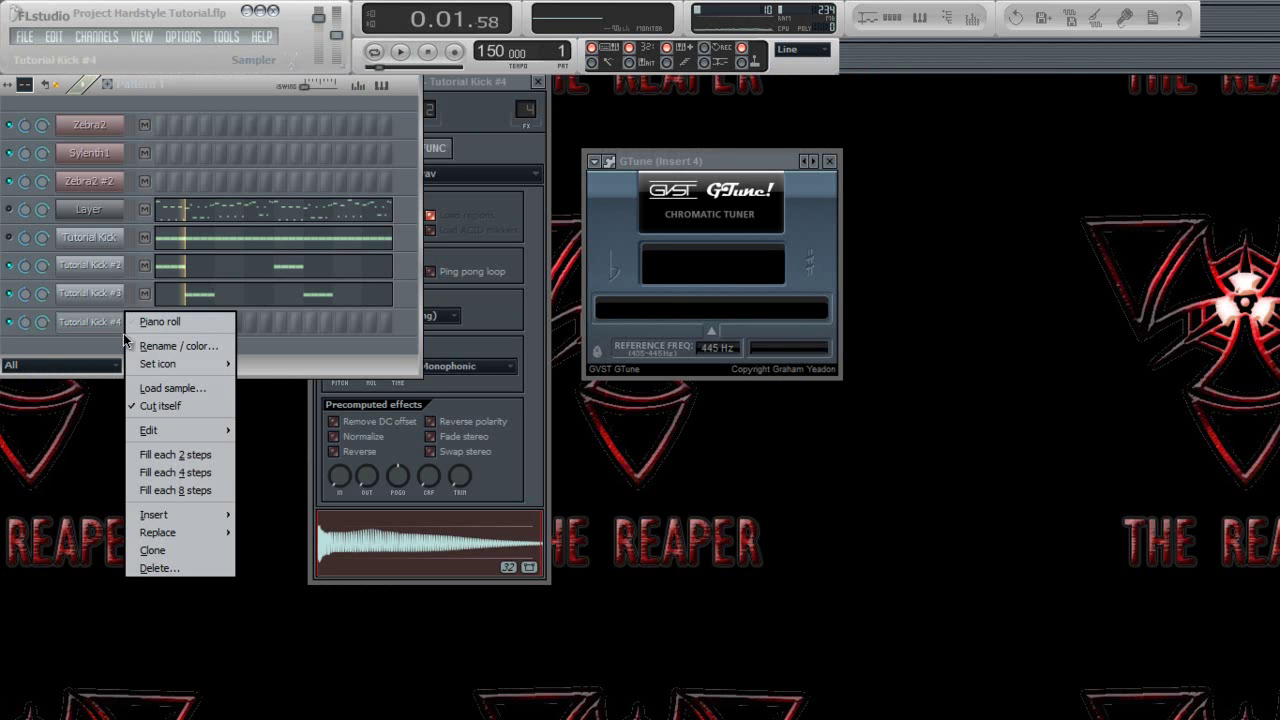
{"action": "left_click", "coordinate": [212, 474]}
{"action": "right_click", "coordinate": [124, 316]}
{"action": "left_click", "coordinate": [158, 322]}
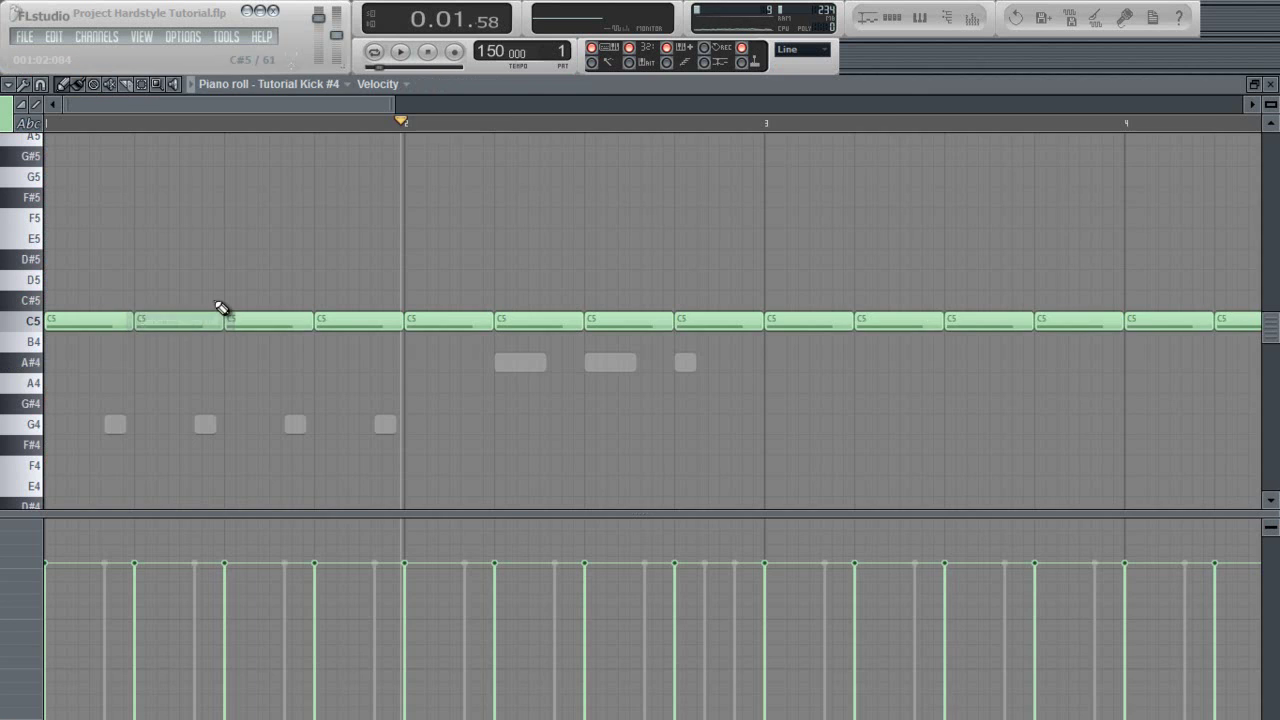
Erase Tutorial Kick #4's notes outside bars 3 and 7 and return to the channel rack
{"action": "scroll", "coordinate": [252, 262], "scroll_direction": "down", "scroll_amount": 4}
{"action": "scroll", "coordinate": [252, 262], "scroll_direction": "down", "scroll_amount": 2}
{"action": "left_click_drag", "start_coordinate": [238, 326], "coordinate": [56, 326]}
{"action": "left_click_drag", "start_coordinate": [362, 324], "coordinate": [641, 330]}
{"action": "mouse_move", "coordinate": [762, 322]}
{"action": "left_mouse_down"}
{"action": "mouse_move", "coordinate": [967, 311]}
{"action": "mouse_move", "coordinate": [829, 330]}
{"action": "mouse_move", "coordinate": [852, 322]}
{"action": "left_mouse_up"}
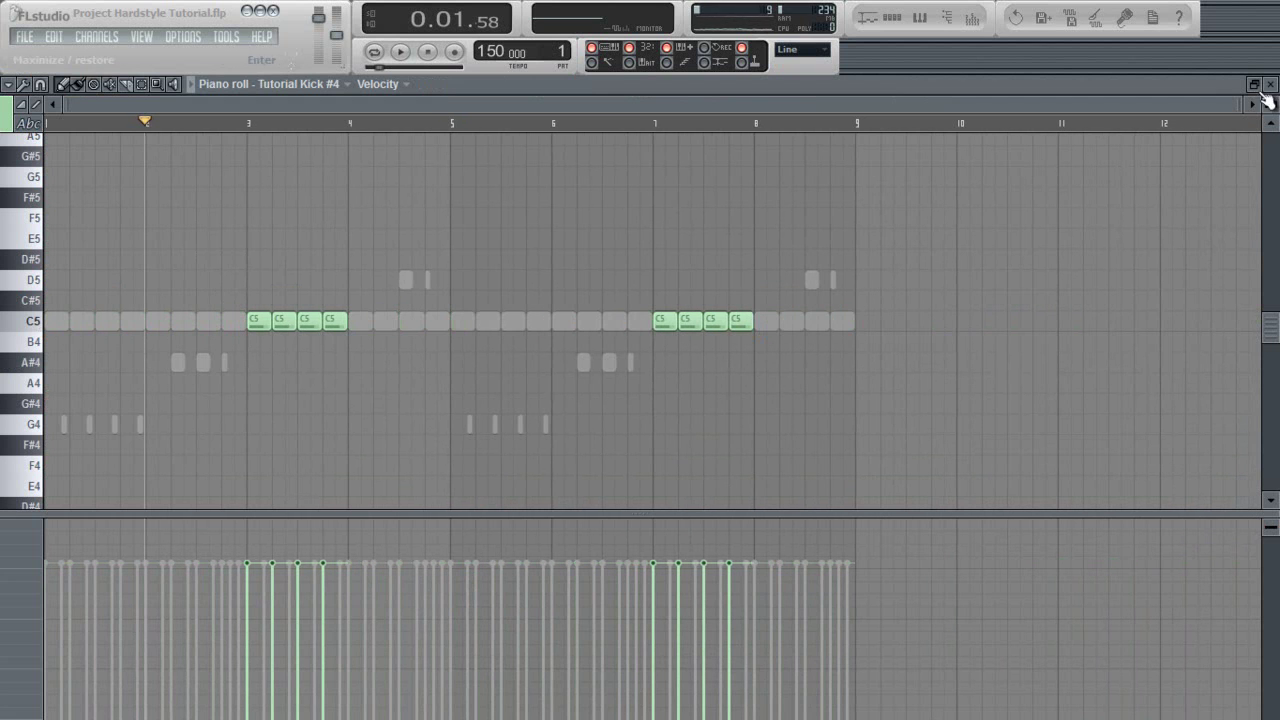
{"action": "left_click", "coordinate": [1270, 85]}
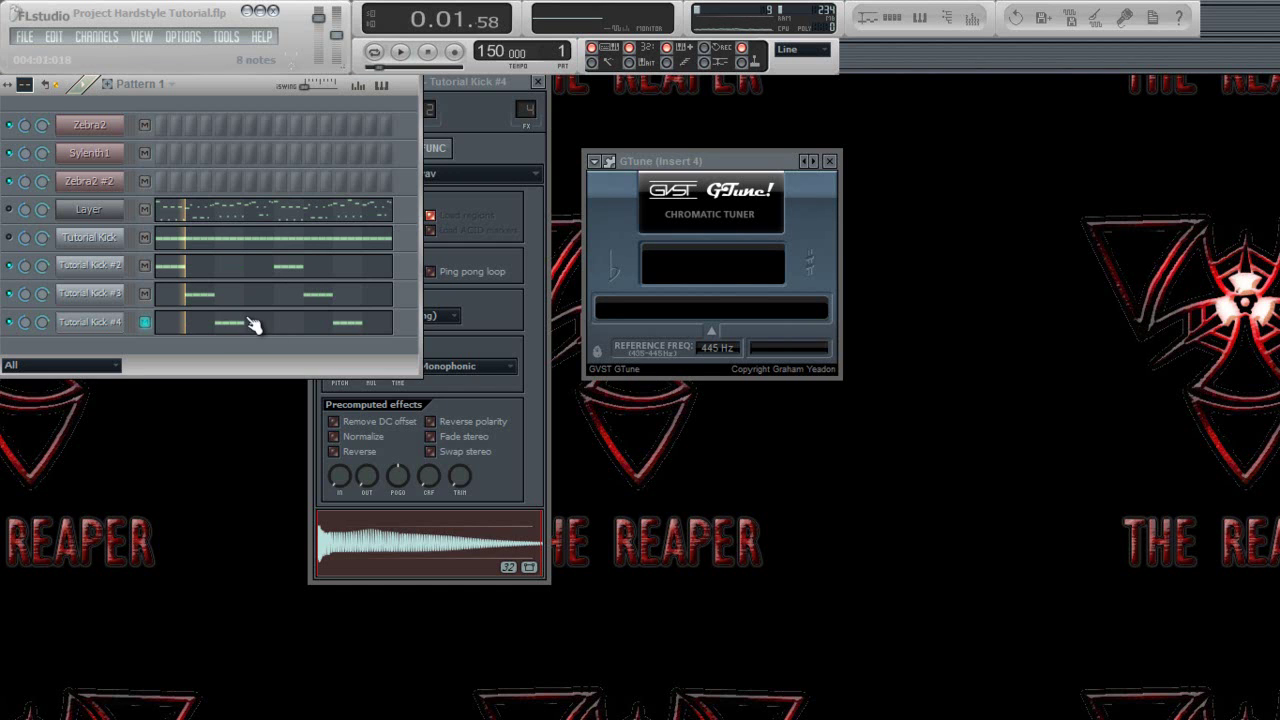
Check the bassline note in bar 3 of the Layer's piano roll and replace the Notepad text with "C5"
{"action": "left_click", "coordinate": [240, 218]}
{"action": "scroll", "coordinate": [245, 300], "scroll_direction": "down", "scroll_amount": 2}
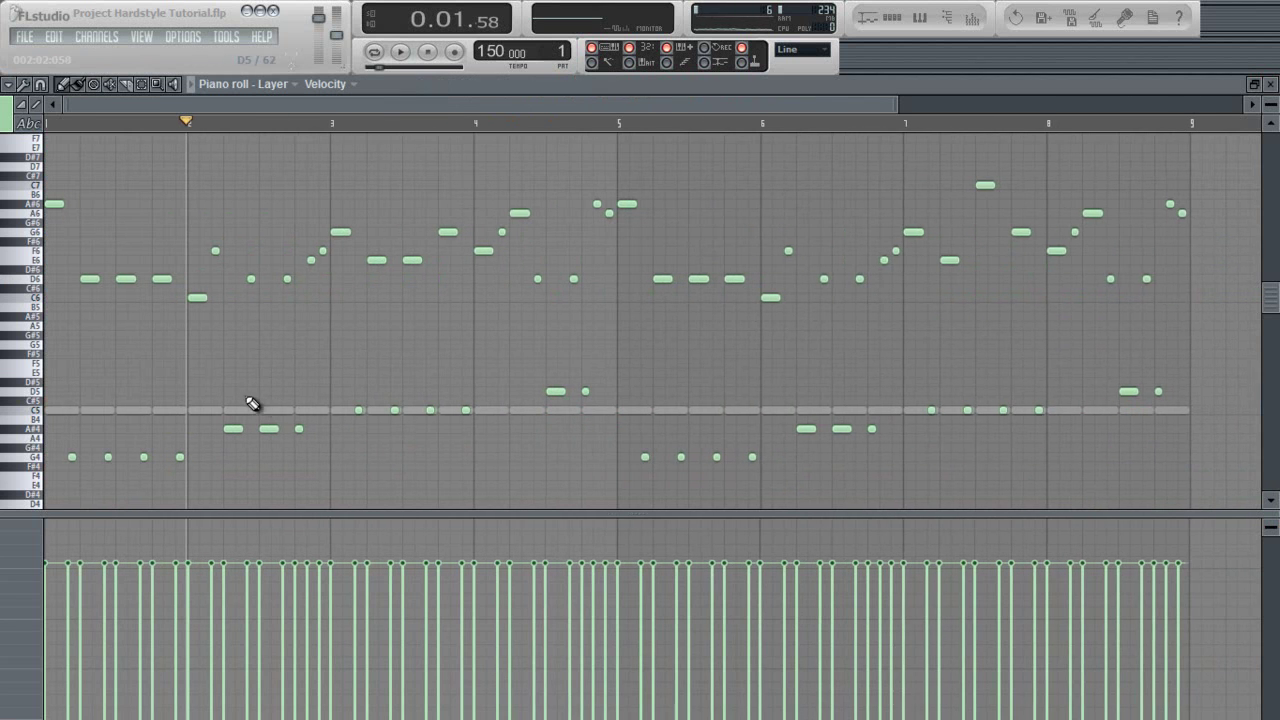
{"action": "left_click", "coordinate": [38, 412]}
{"action": "left_click", "coordinate": [1270, 85]}
{"action": "key", "text": "alt+Tab"}
{"action": "left_click_drag", "start_coordinate": [736, 310], "coordinate": [412, 240]}
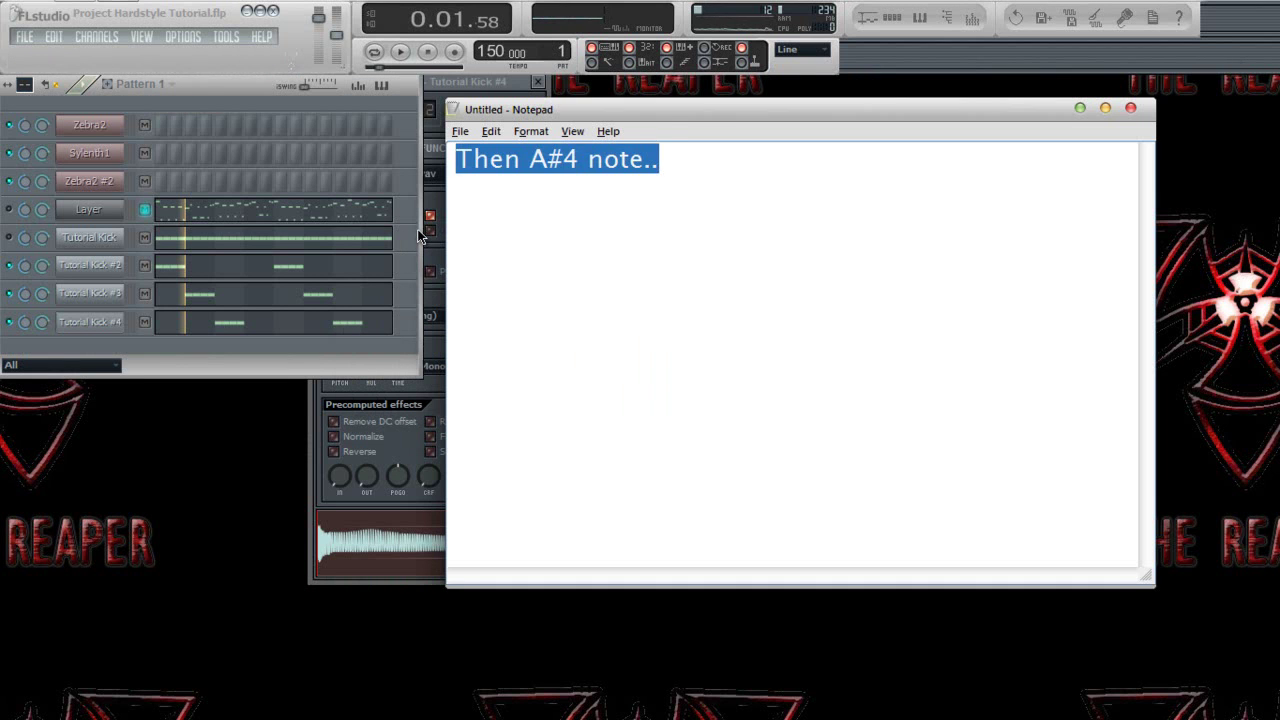
{"action": "type", "text": "C5"}
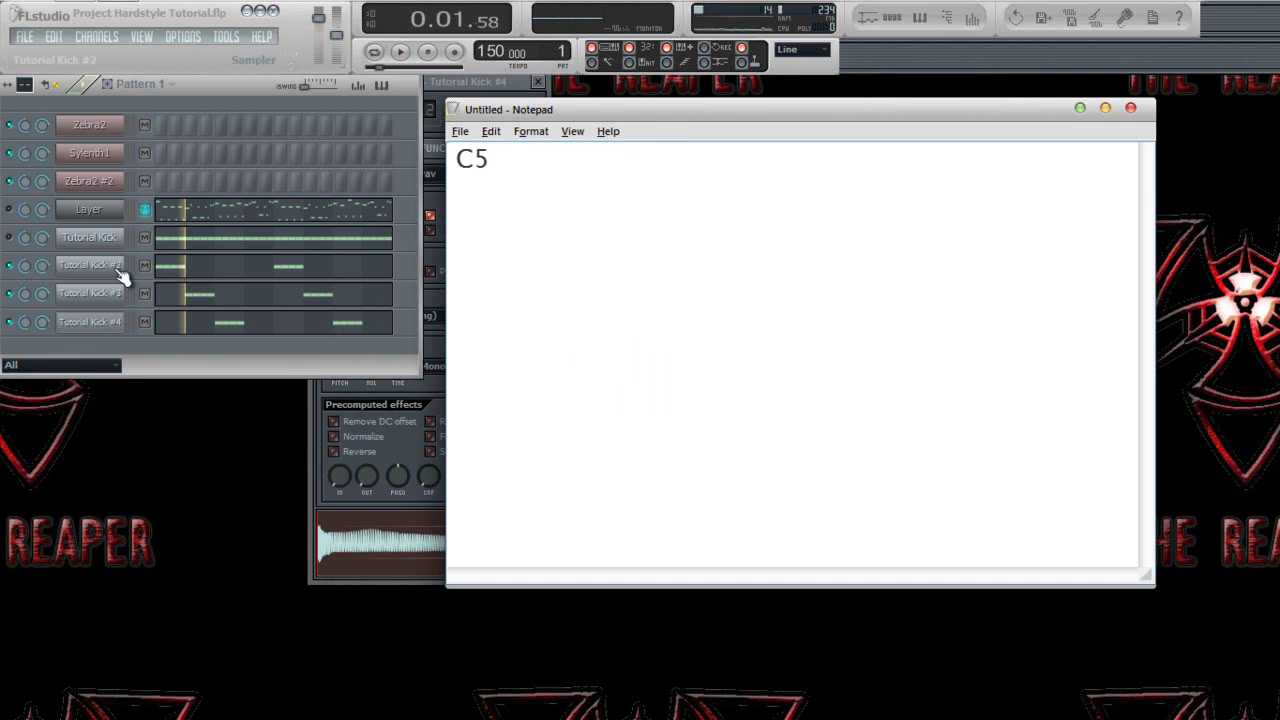
Open Tutorial Kick #4's channel settings, preview its sample and briefly play the pattern from bar 2
{"action": "left_click", "coordinate": [100, 324]}
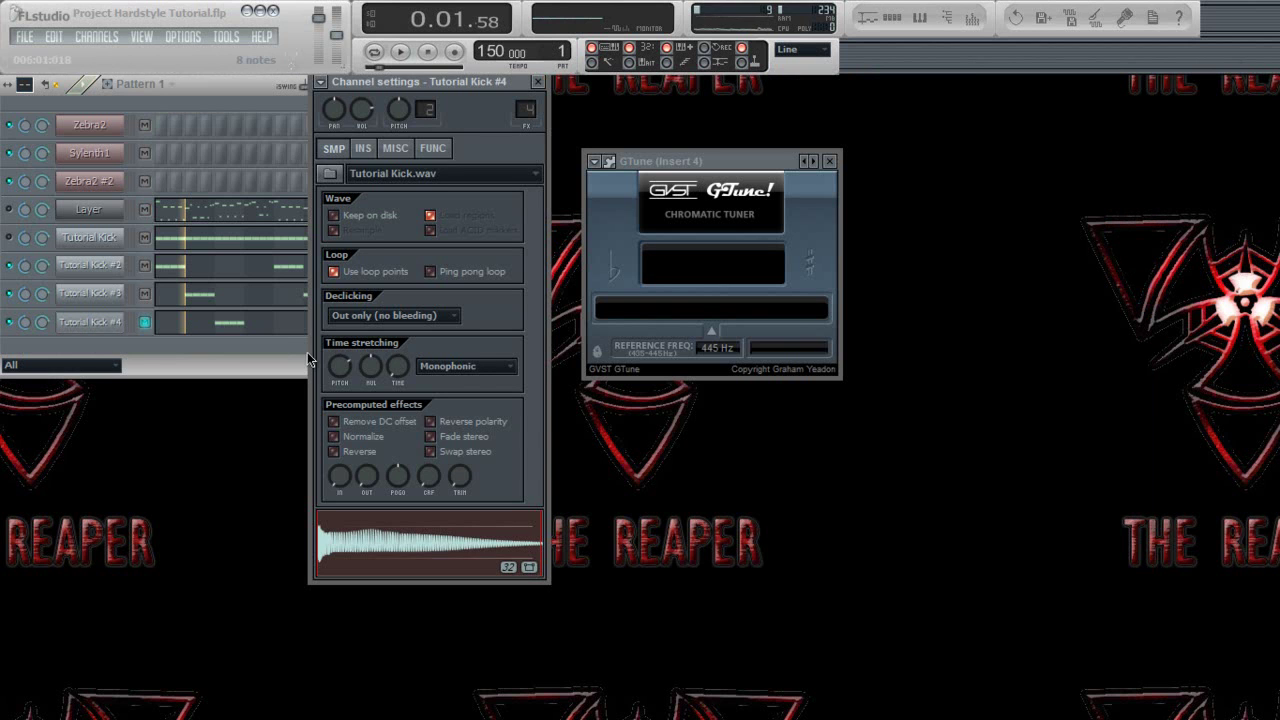
{"action": "left_click", "coordinate": [409, 524]}
{"action": "left_click", "coordinate": [420, 574]}
{"action": "key", "text": "space"}
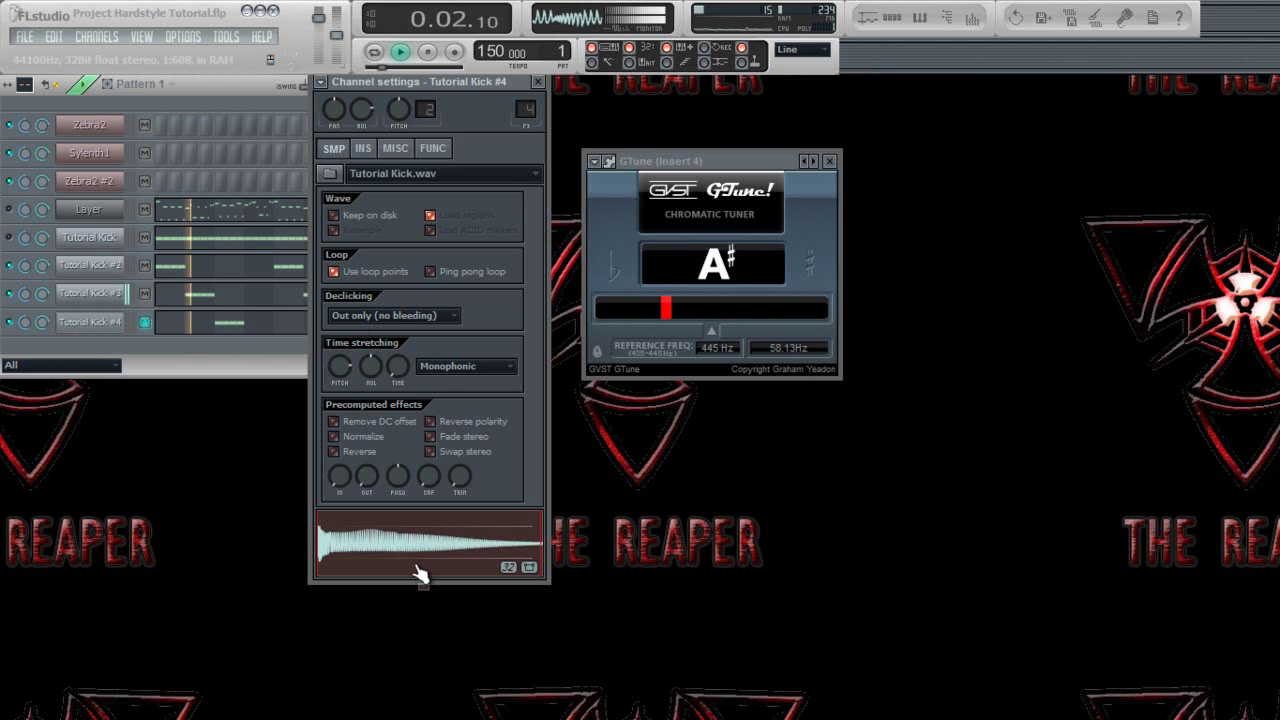
{"action": "key", "text": "space"}
Set the playback position at bar 3 in Tutorial Kick #4's piano roll and start playback
{"action": "left_click", "coordinate": [268, 324]}
{"action": "scroll", "coordinate": [268, 308], "scroll_direction": "down", "scroll_amount": 3}
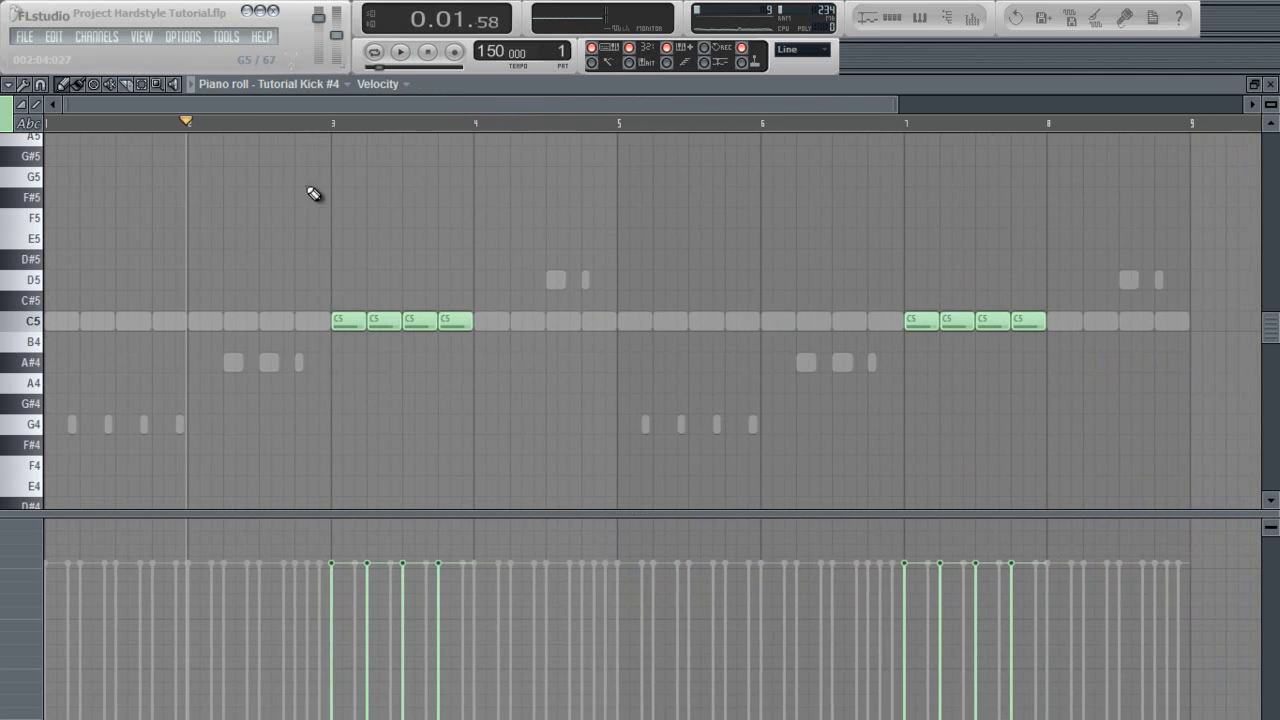
{"action": "left_click", "coordinate": [334, 126]}
{"action": "key", "text": "space"}
Replace the Notepad text with "D5..", then switch back to FL Studio and stop playback
{"action": "key", "text": "alt+Tab"}
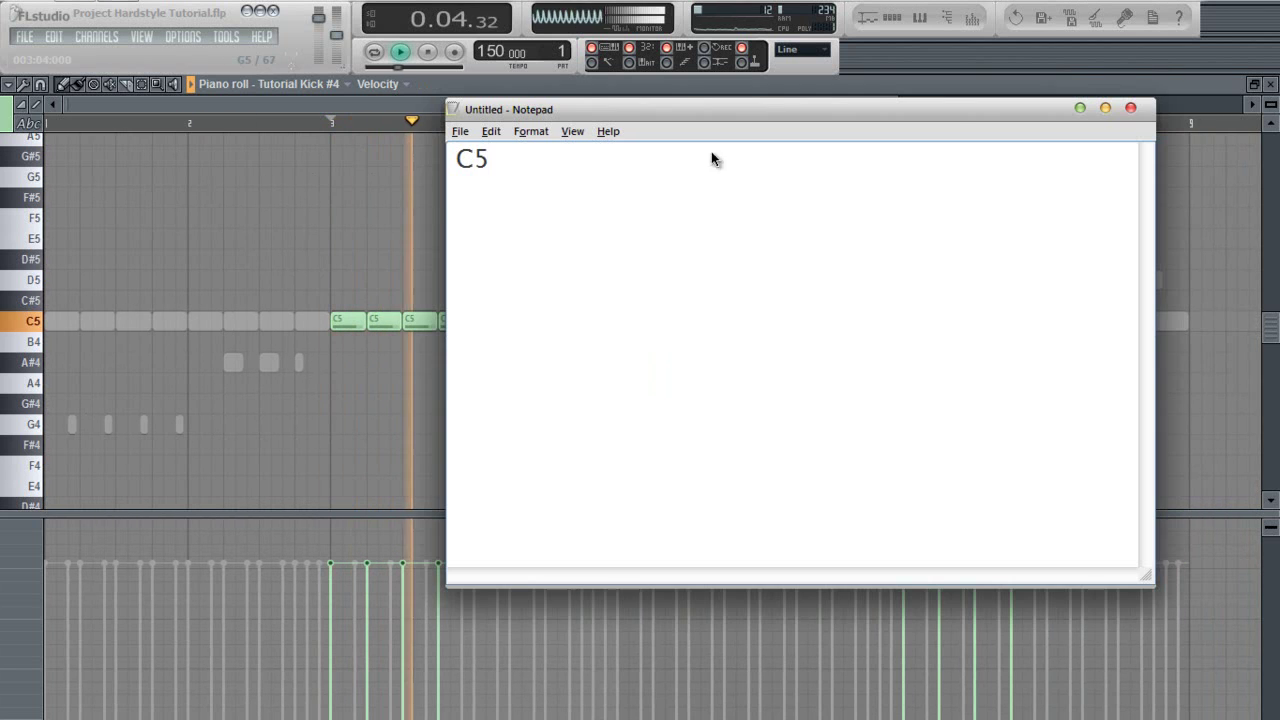
{"action": "left_click_drag", "start_coordinate": [736, 120], "coordinate": [601, 325]}
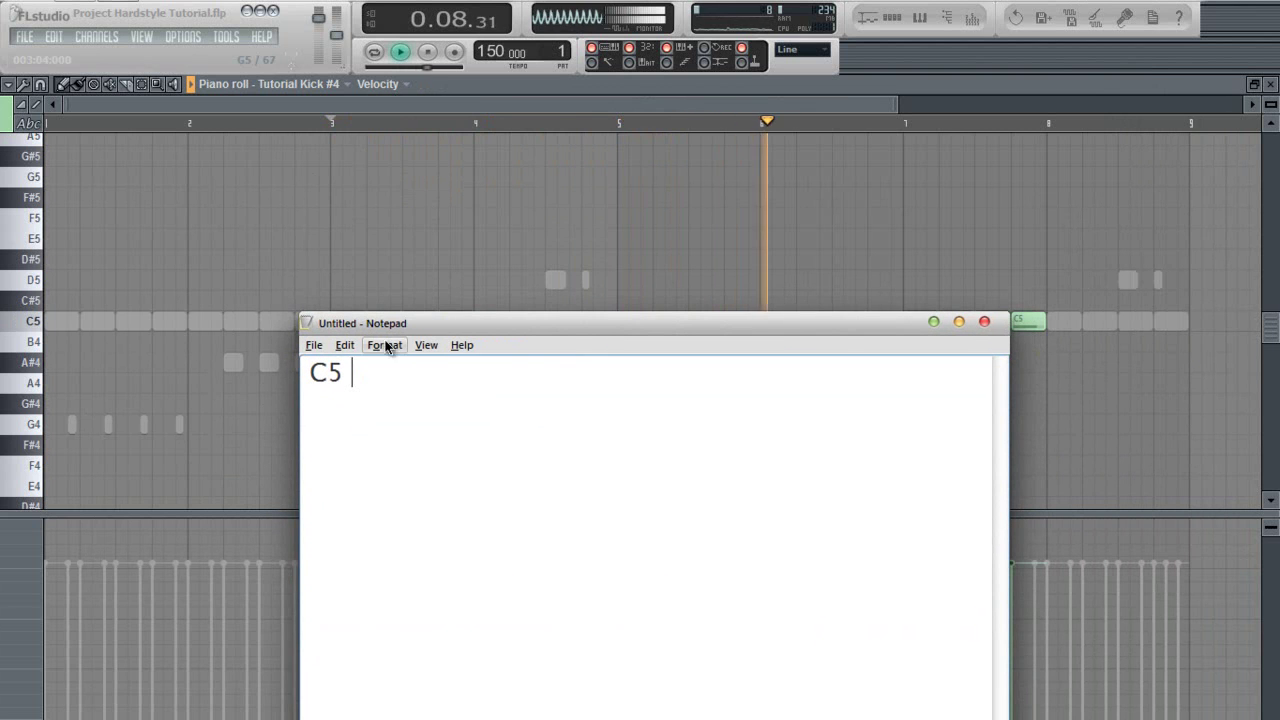
{"action": "key", "text": "ctrl+a"}
{"action": "type", "text": "D5.."}
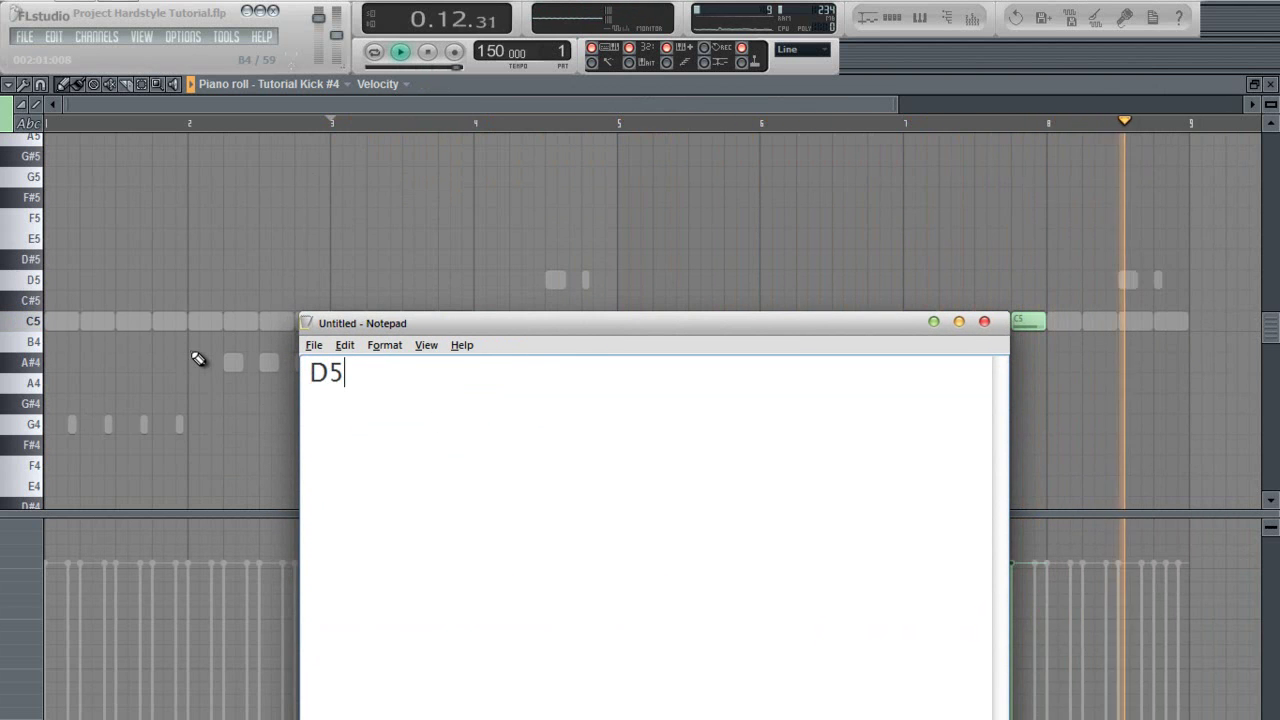
{"action": "right_click", "coordinate": [293, 267]}
{"action": "key", "text": "space"}
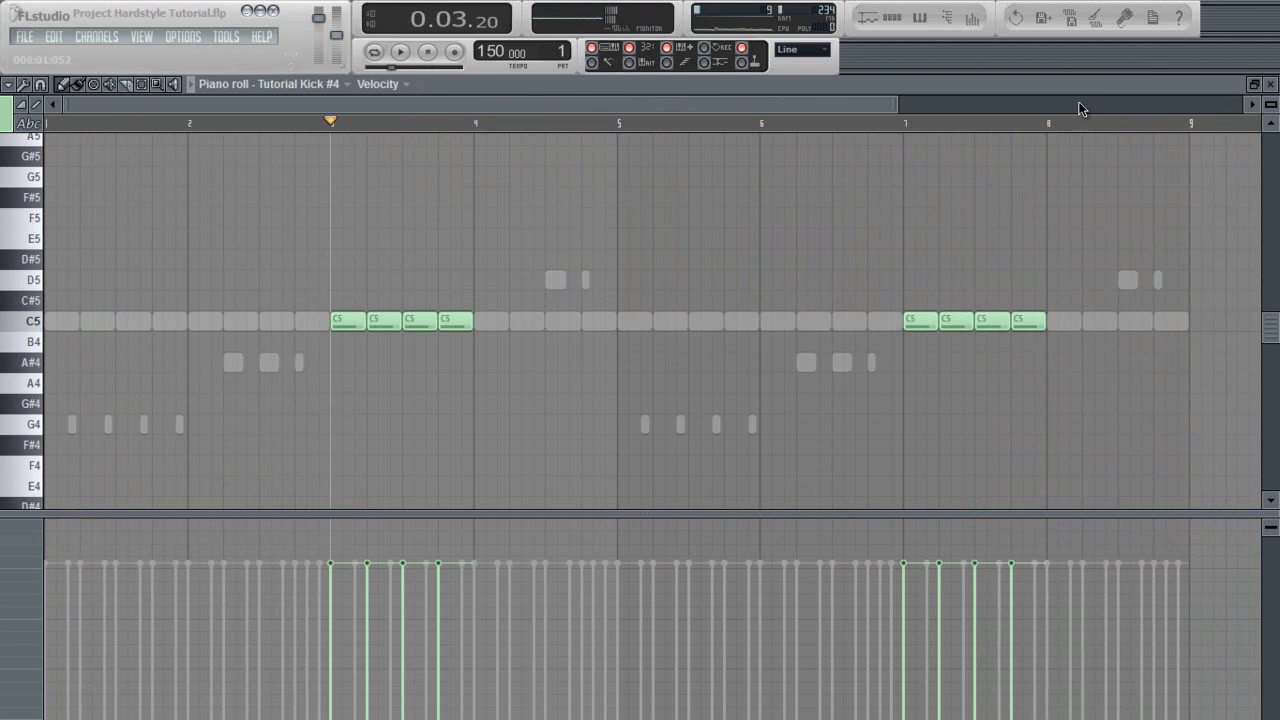
Clone Tutorial Kick #4 and open the new Tutorial Kick #5's piano roll
{"action": "left_click", "coordinate": [1268, 86]}
{"action": "right_click", "coordinate": [100, 337]}
{"action": "left_click", "coordinate": [150, 549]}
{"action": "right_click", "coordinate": [98, 346]}
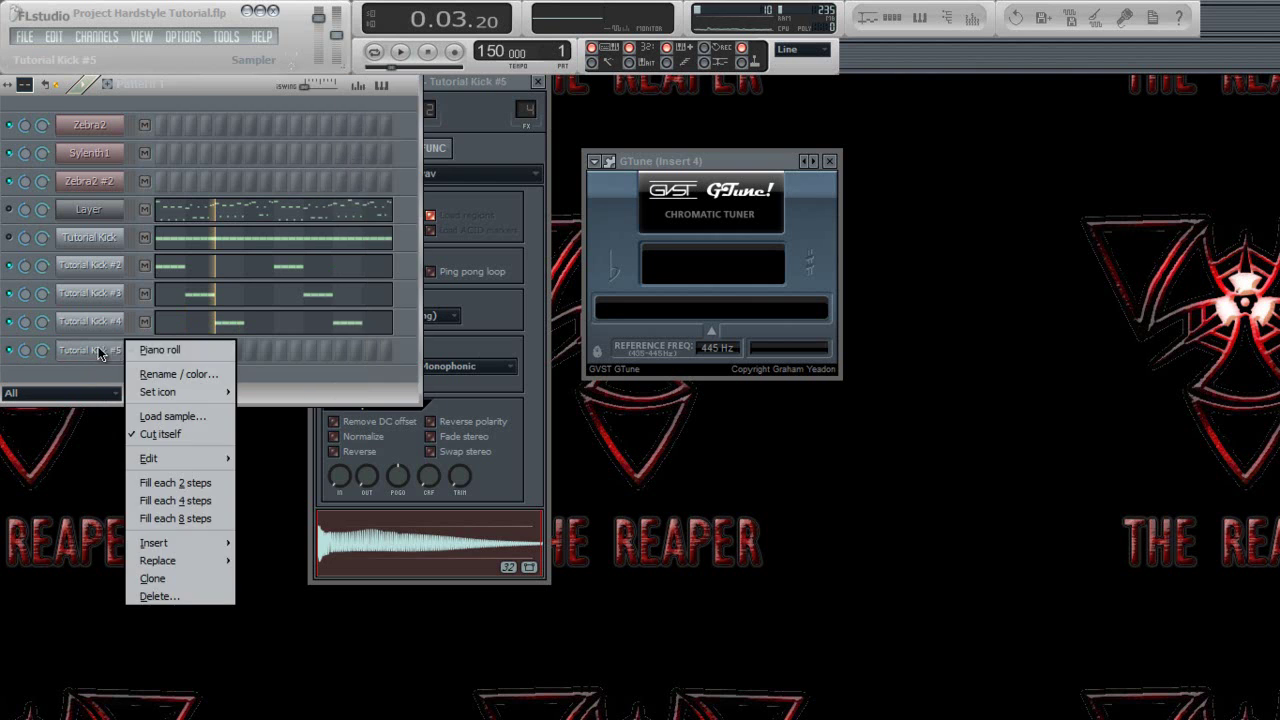
{"action": "left_click", "coordinate": [150, 352]}
{"action": "scroll", "coordinate": [214, 294], "scroll_direction": "down", "scroll_amount": 3}
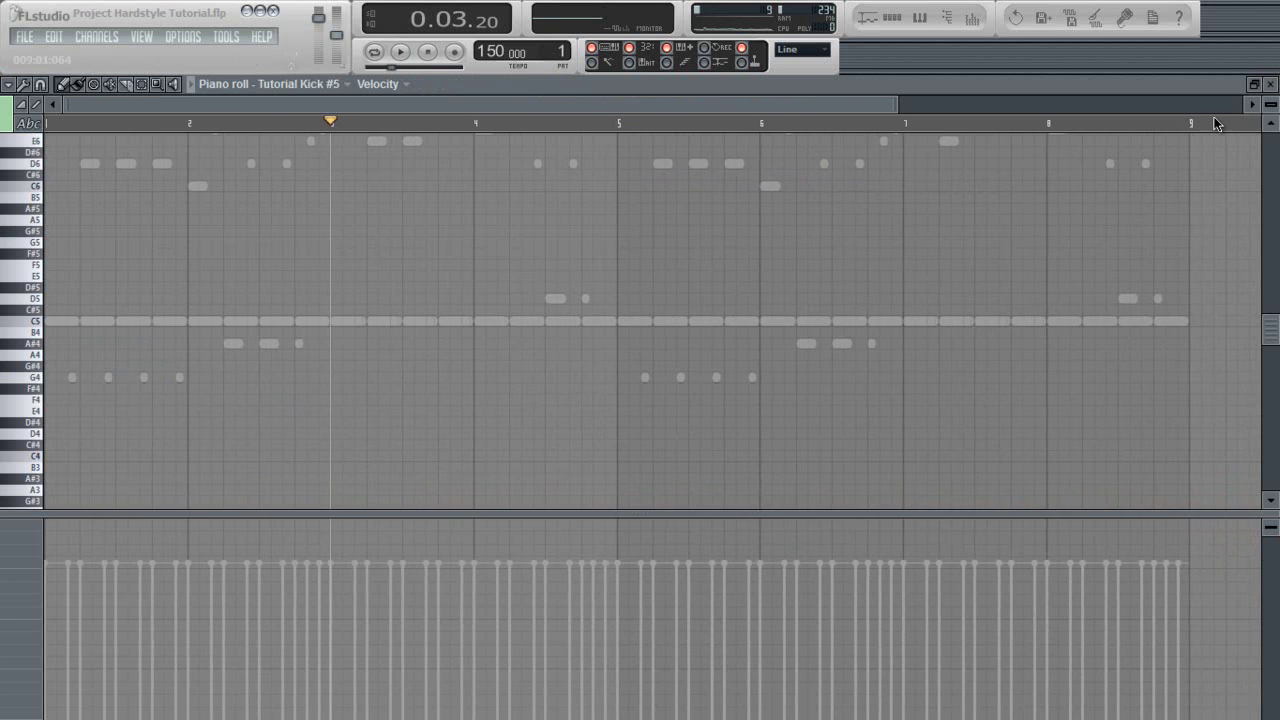
Fill Tutorial Kick #5 with a note every 4 steps and reopen its piano roll
{"action": "left_click", "coordinate": [1268, 86]}
{"action": "right_click", "coordinate": [104, 353]}
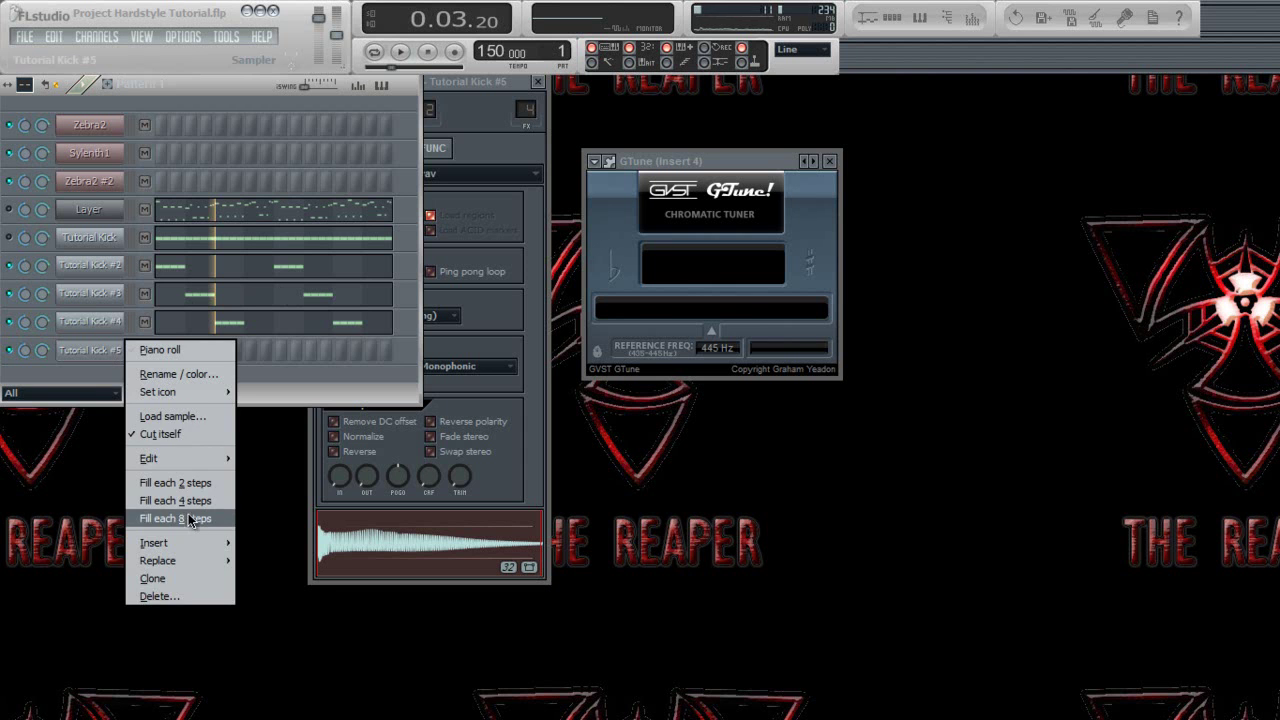
{"action": "left_click", "coordinate": [180, 500]}
{"action": "right_click", "coordinate": [101, 358]}
{"action": "left_click", "coordinate": [150, 350]}
Erase Tutorial Kick #5's notes outside bars 4 and 8, play the result briefly and close the piano roll
{"action": "scroll", "coordinate": [247, 295], "scroll_direction": "down", "scroll_amount": 3}
{"action": "right_click", "coordinate": [337, 325]}
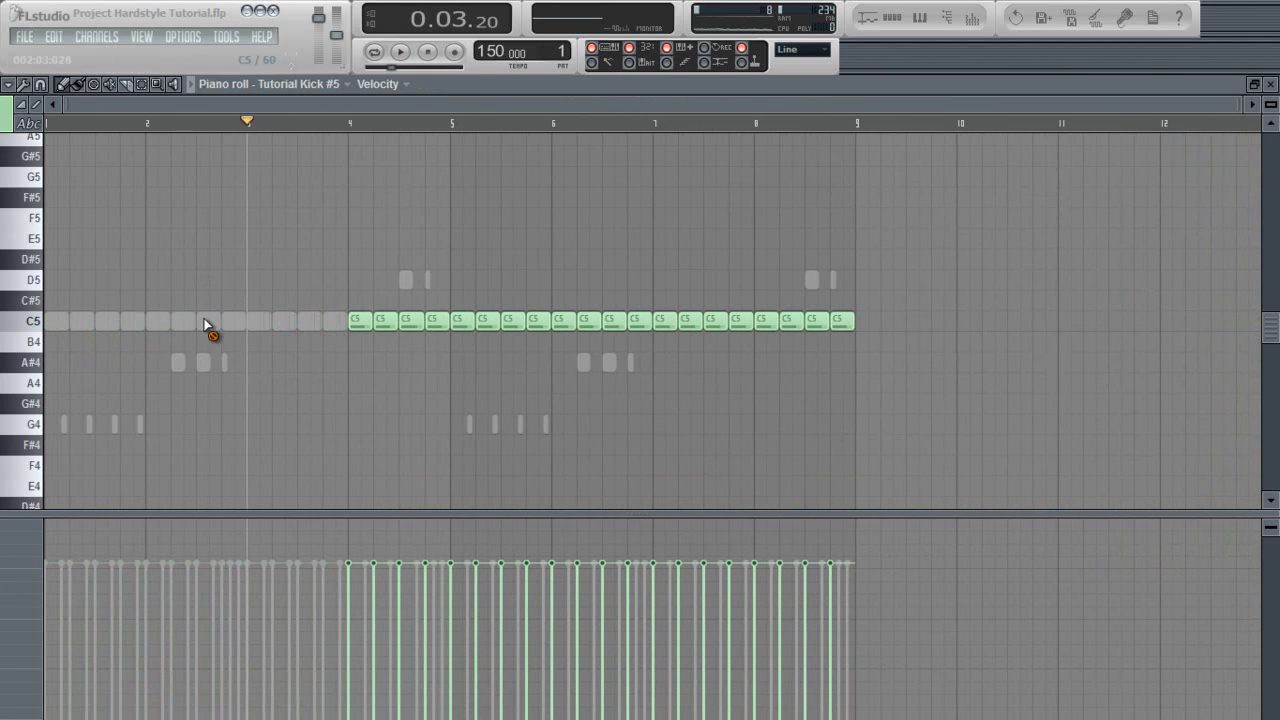
{"action": "right_click", "coordinate": [455, 320]}
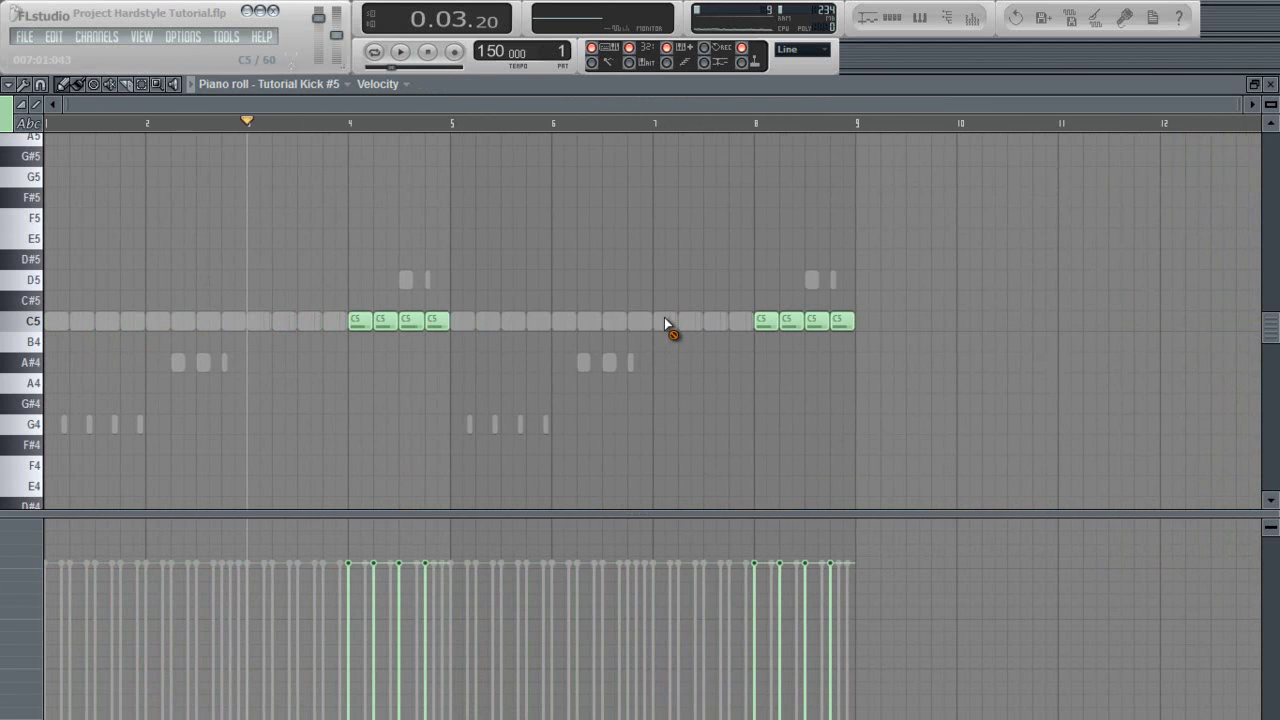
{"action": "key", "text": "space"}
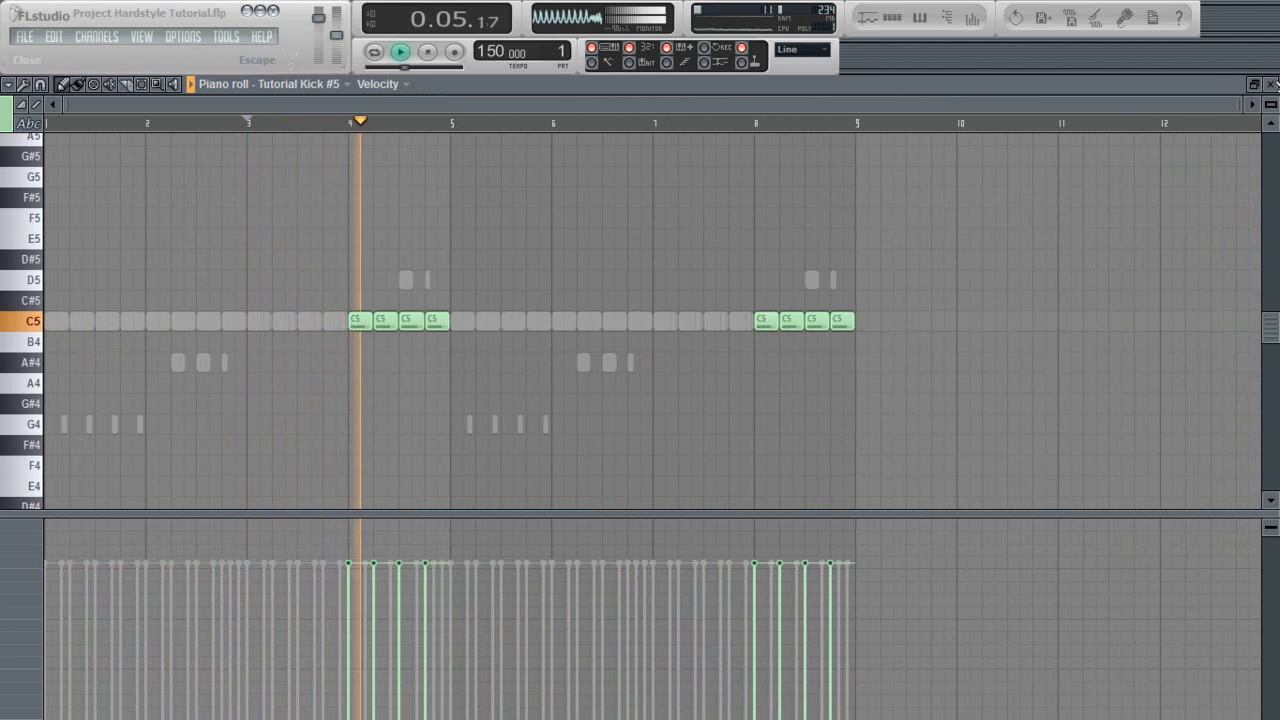
{"action": "left_click", "coordinate": [1272, 84]}
{"action": "key", "text": "space"}
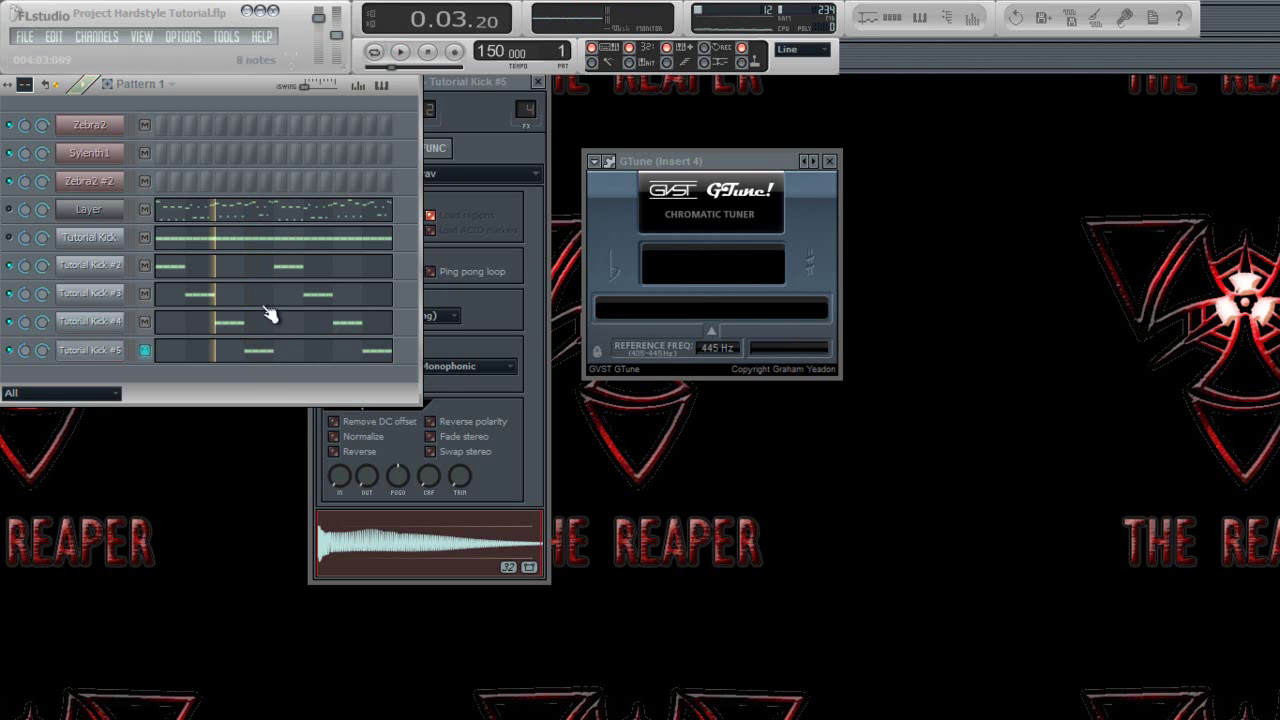
Set the playback position at bar 4 in Tutorial Kick #5's piano roll and return to the channel rack
{"action": "left_click", "coordinate": [271, 350]}
{"action": "scroll", "coordinate": [271, 346], "scroll_direction": "down", "scroll_amount": 4}
{"action": "left_click", "coordinate": [476, 126]}
{"action": "key", "text": "space"}
{"action": "key", "text": "space"}
{"action": "left_click", "coordinate": [1272, 84]}
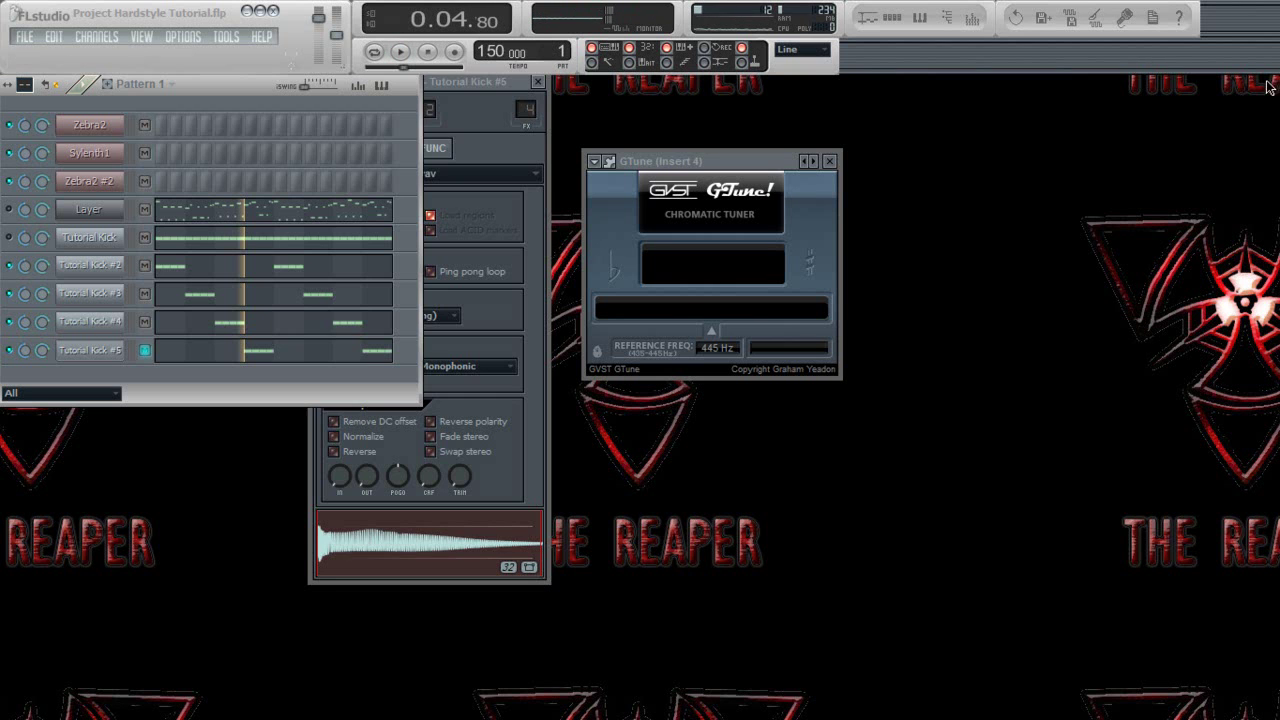
Adjust Tutorial Kick #5's time-stretching pitch during playback from bar 4, enable the original Tutorial Kick channel and stop playback
{"action": "left_click", "coordinate": [89, 352]}
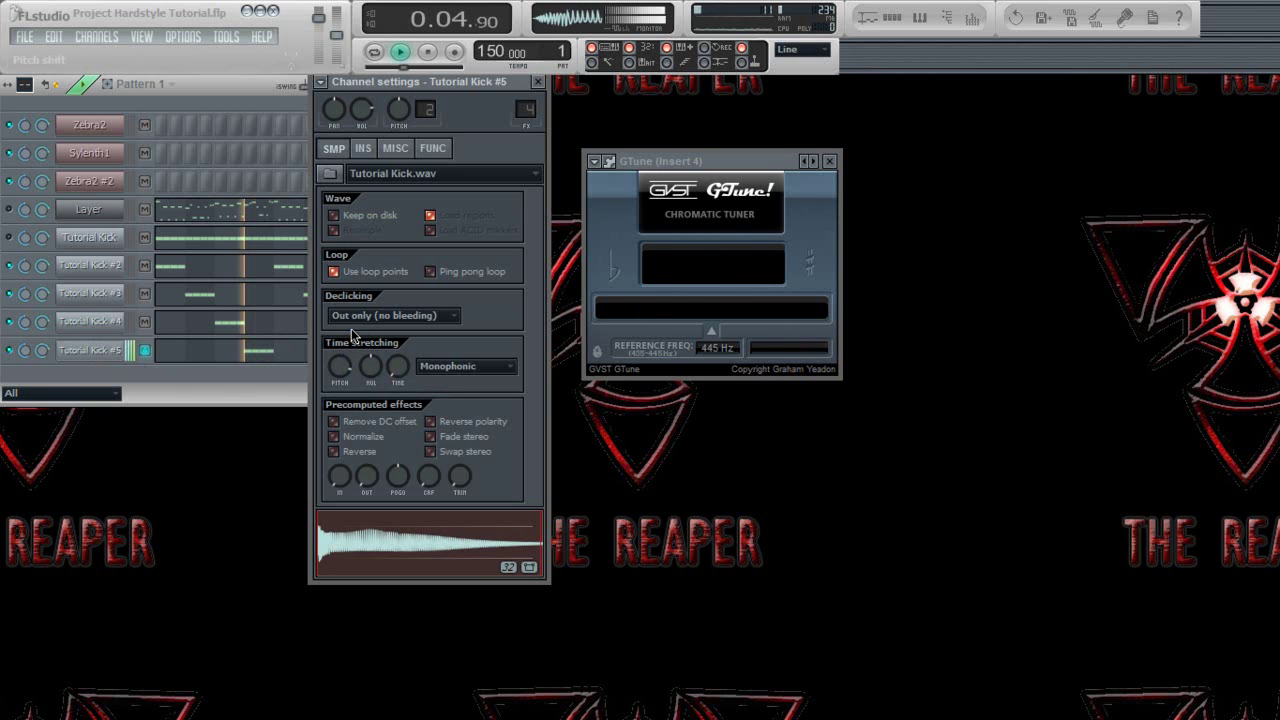
{"action": "left_click", "coordinate": [9, 238]}
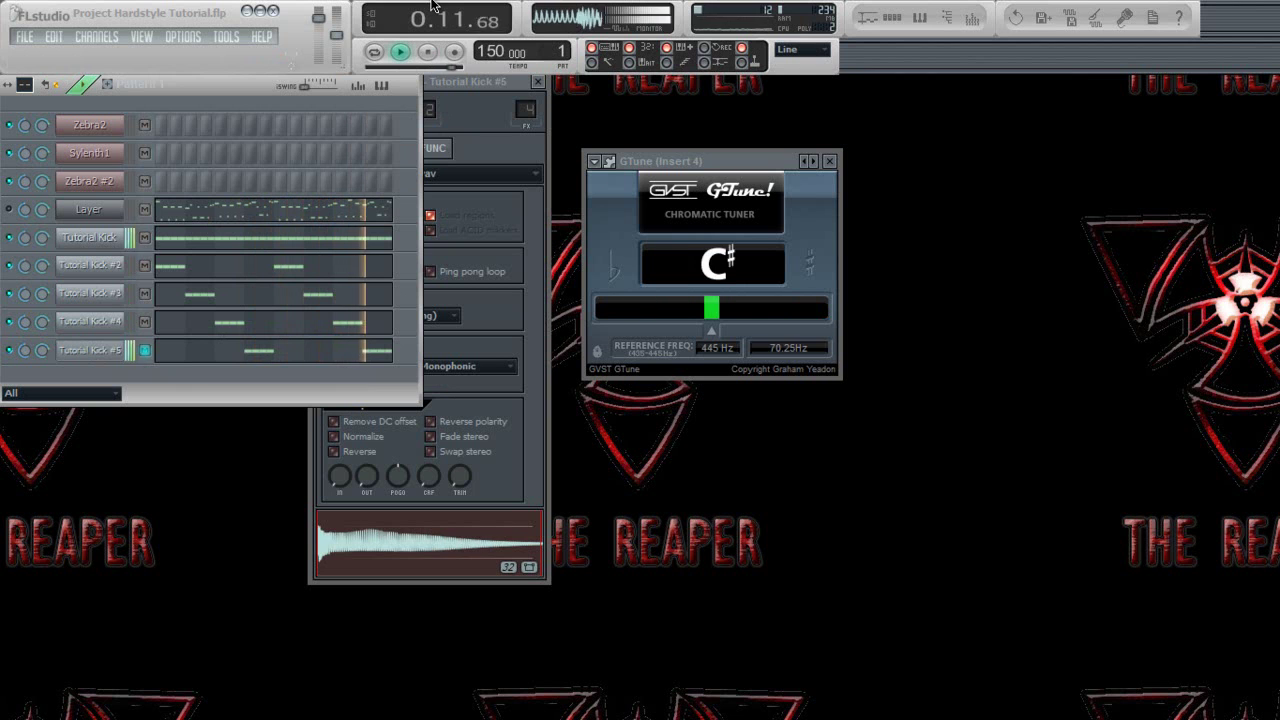
{"action": "left_click", "coordinate": [429, 53]}
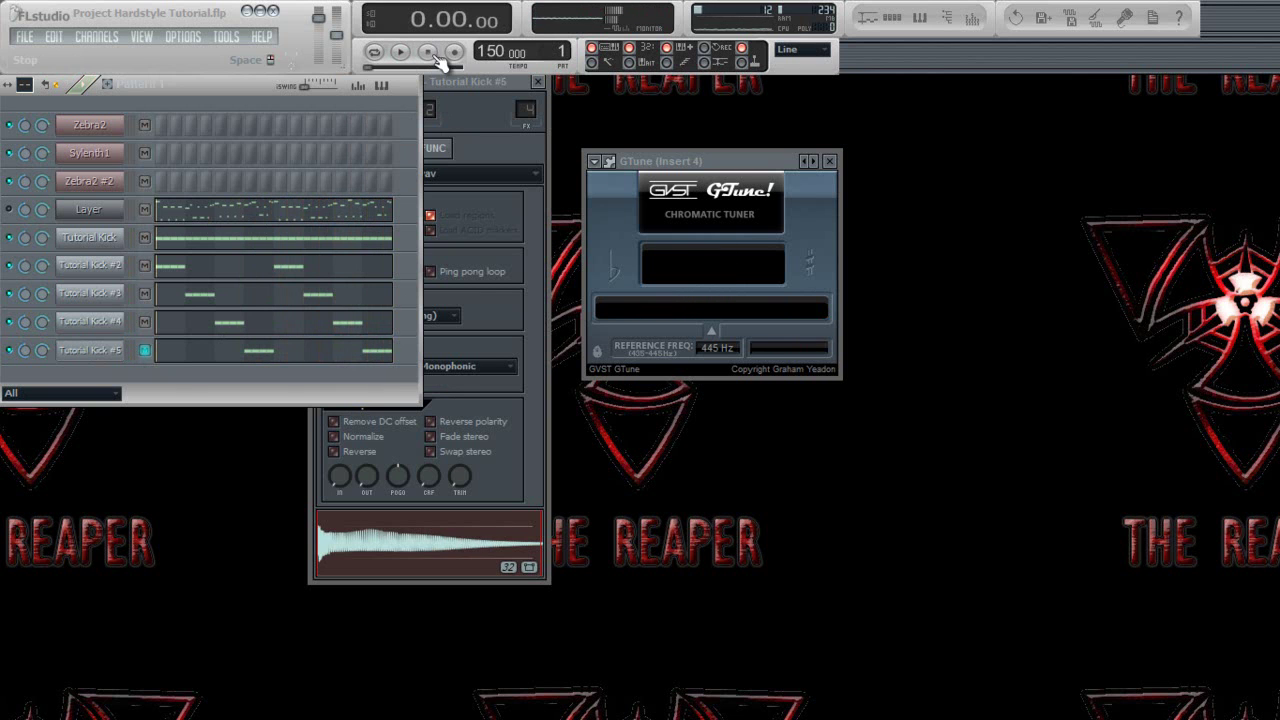
Write a note starting with "Nice kick" in Notepad, then enable the Layer channel in FL Studio and play the pattern
{"action": "key", "text": "alt+Tab"}
{"action": "left_click_drag", "start_coordinate": [669, 420], "coordinate": [283, 452]}
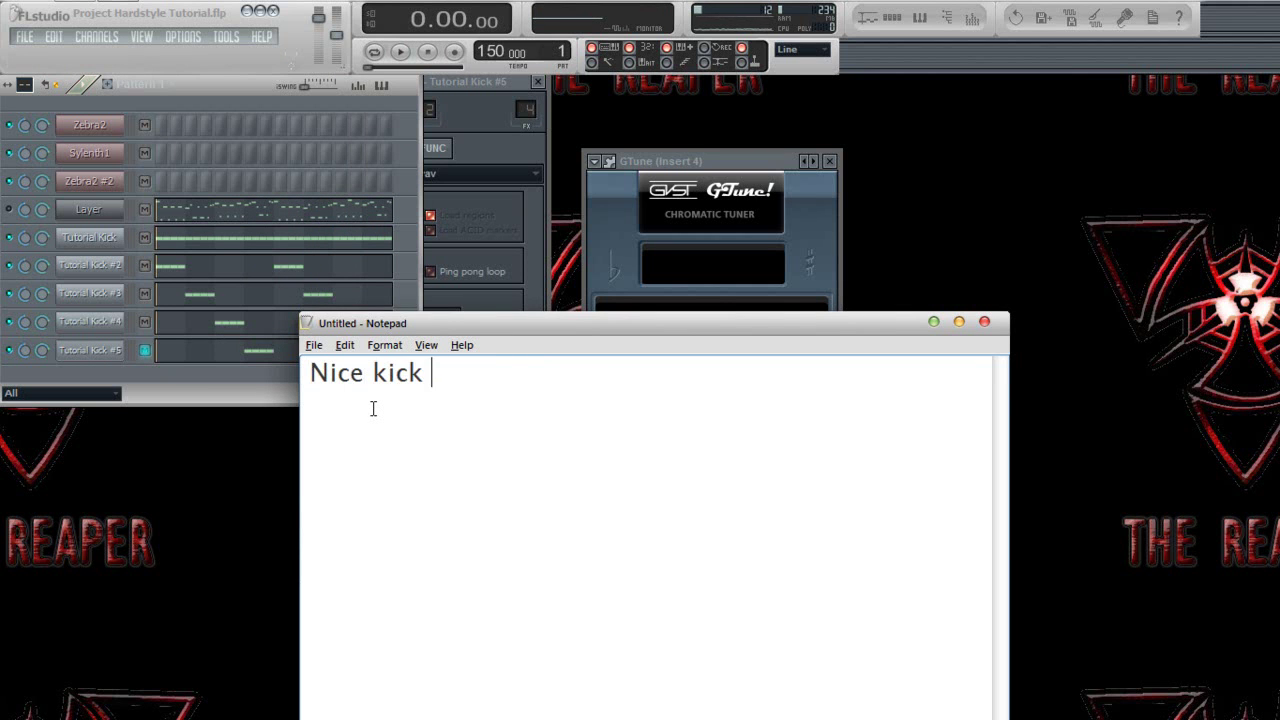
{"action": "left_click", "coordinate": [11, 209]}
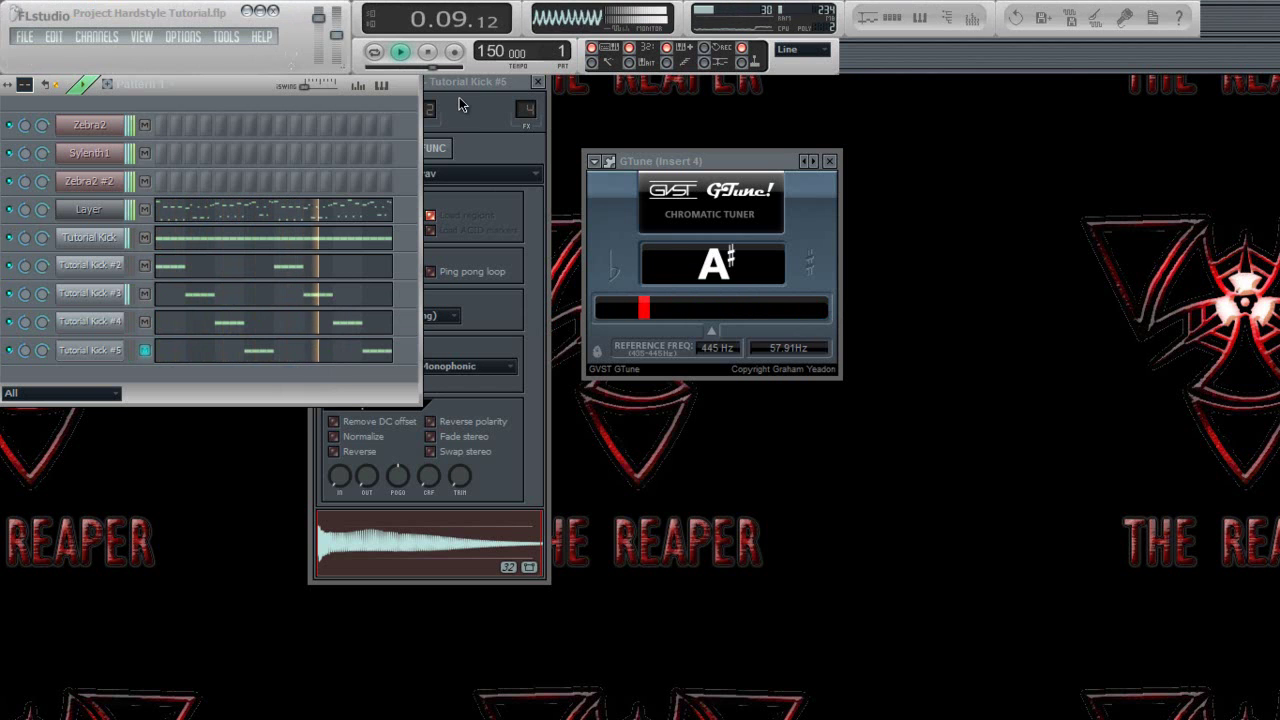
Move Tutorial Kick #2's channel settings aside, open TriDirt on mixer track Insert 4 and restart playback
{"action": "left_click", "coordinate": [100, 266]}
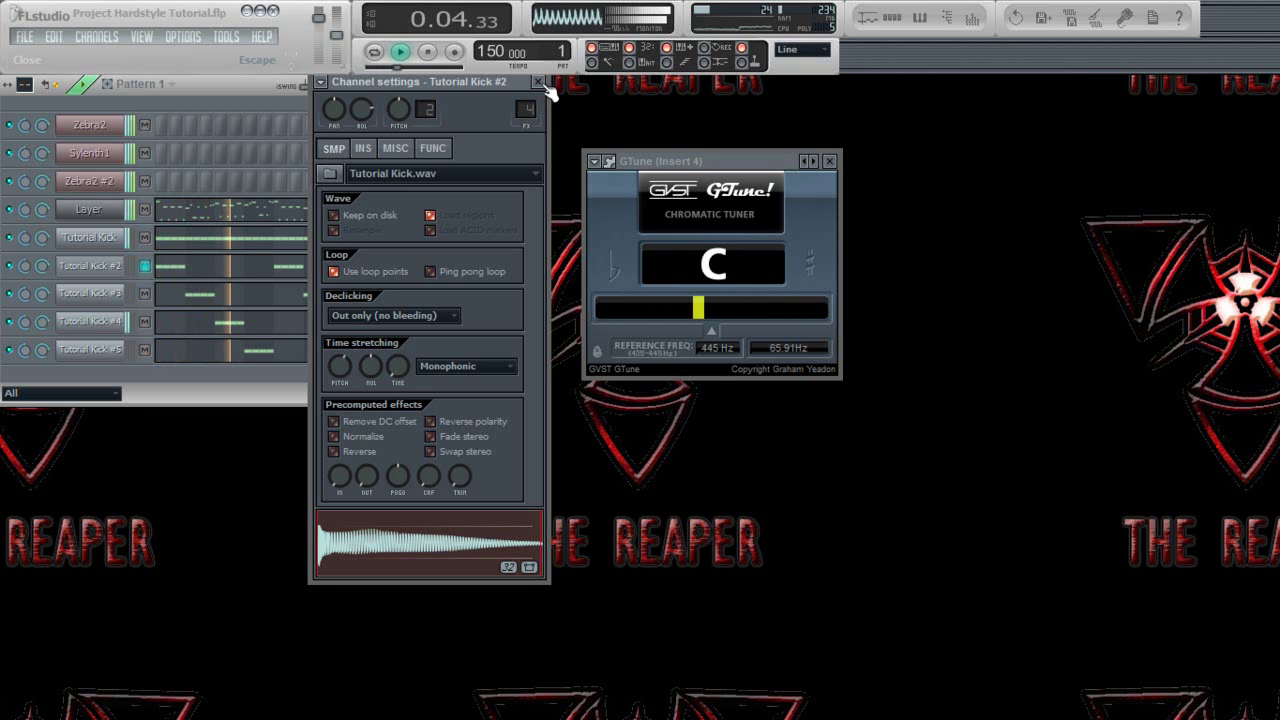
{"action": "left_click_drag", "start_coordinate": [500, 85], "coordinate": [653, 193]}
{"action": "double_click", "coordinate": [680, 214]}
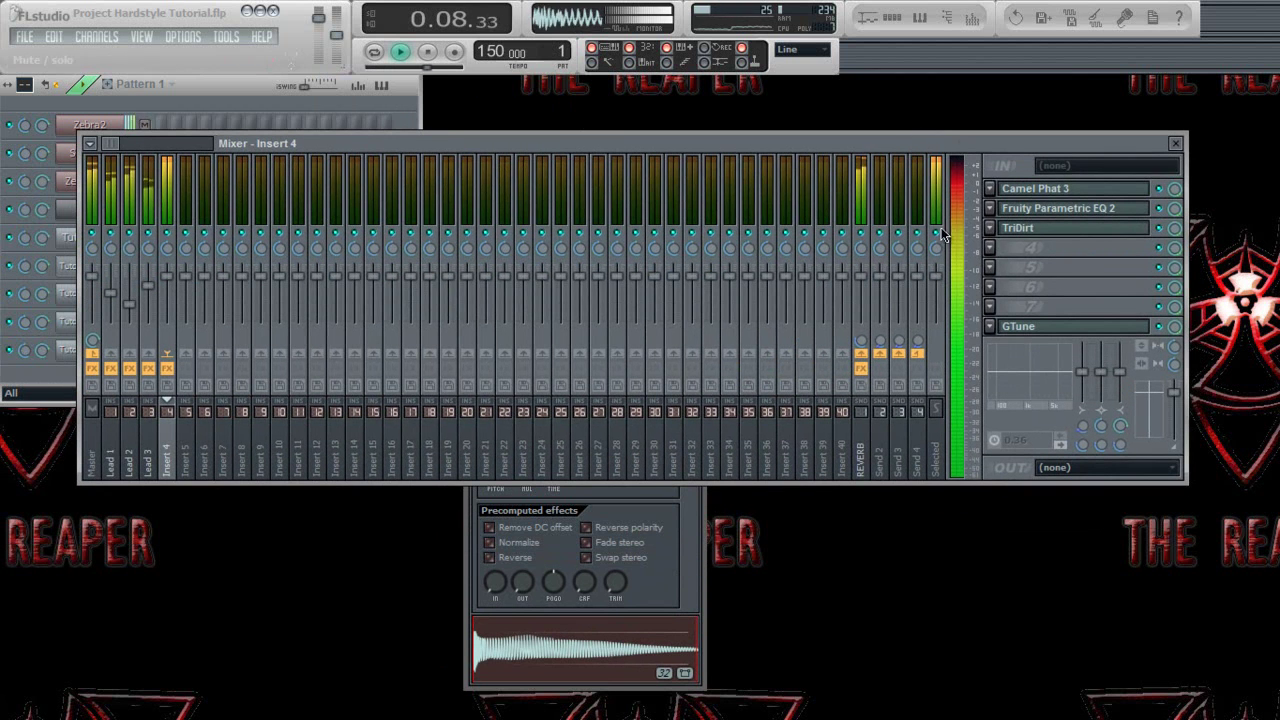
{"action": "key", "text": "space"}
{"action": "left_click", "coordinate": [1041, 232]}
{"action": "key", "text": "space"}
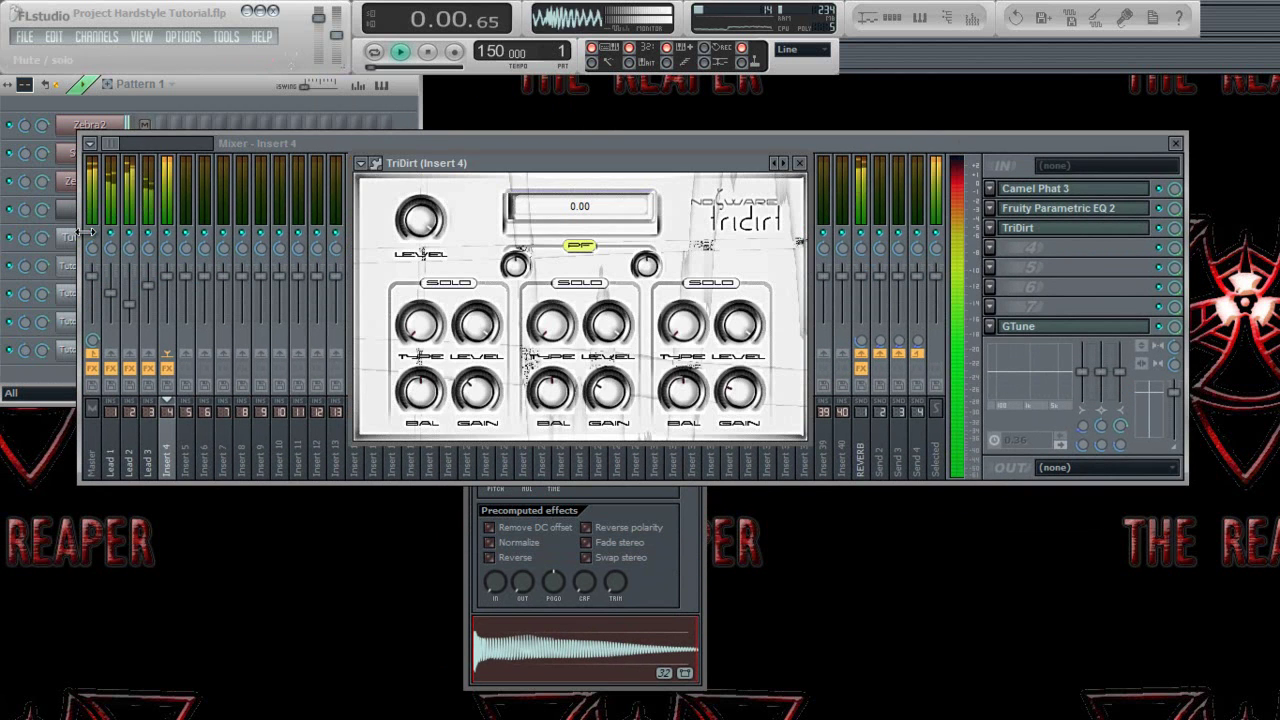
Experiment with TriDirt's band gain and distortion types, including Saturation3 and Puncher, while the kicks play with the Layer disabled
{"action": "key", "text": "F6"}
{"action": "left_click", "coordinate": [677, 164]}
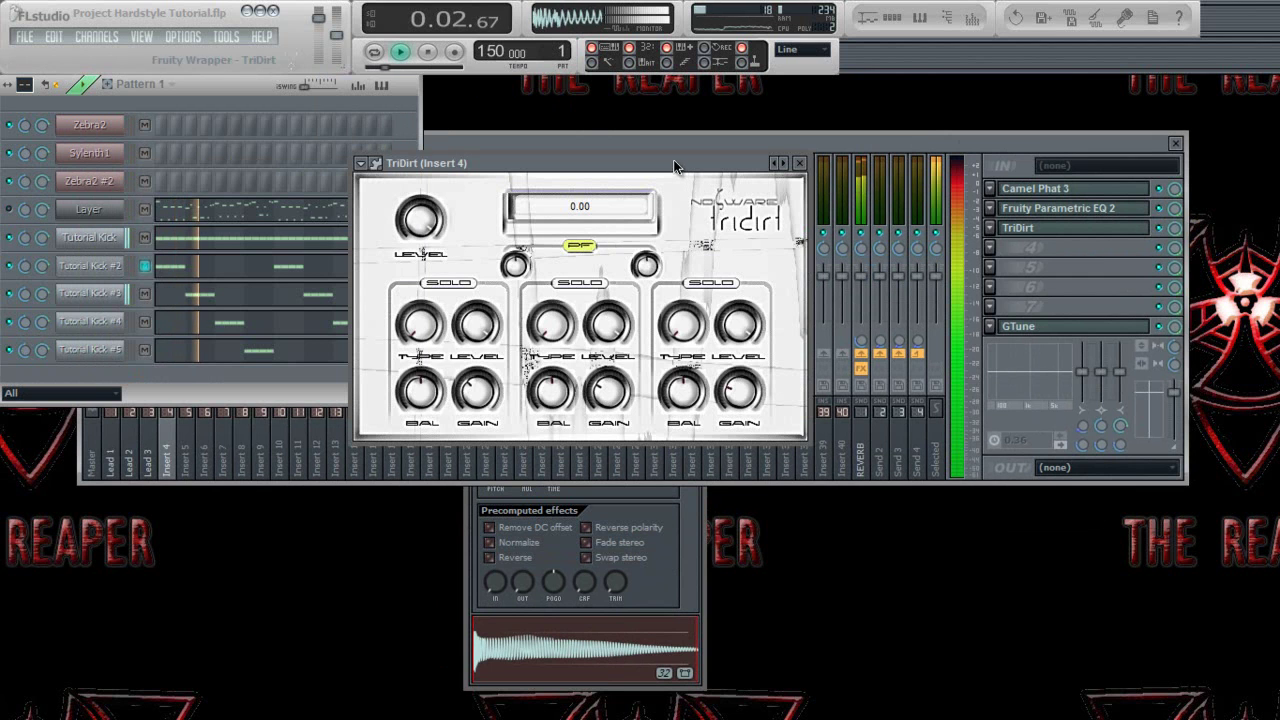
{"action": "mouse_move", "coordinate": [736, 391]}
{"action": "left_mouse_down"}
{"action": "mouse_move", "coordinate": [733, 350]}
{"action": "mouse_move", "coordinate": [738, 390]}
{"action": "left_mouse_up"}
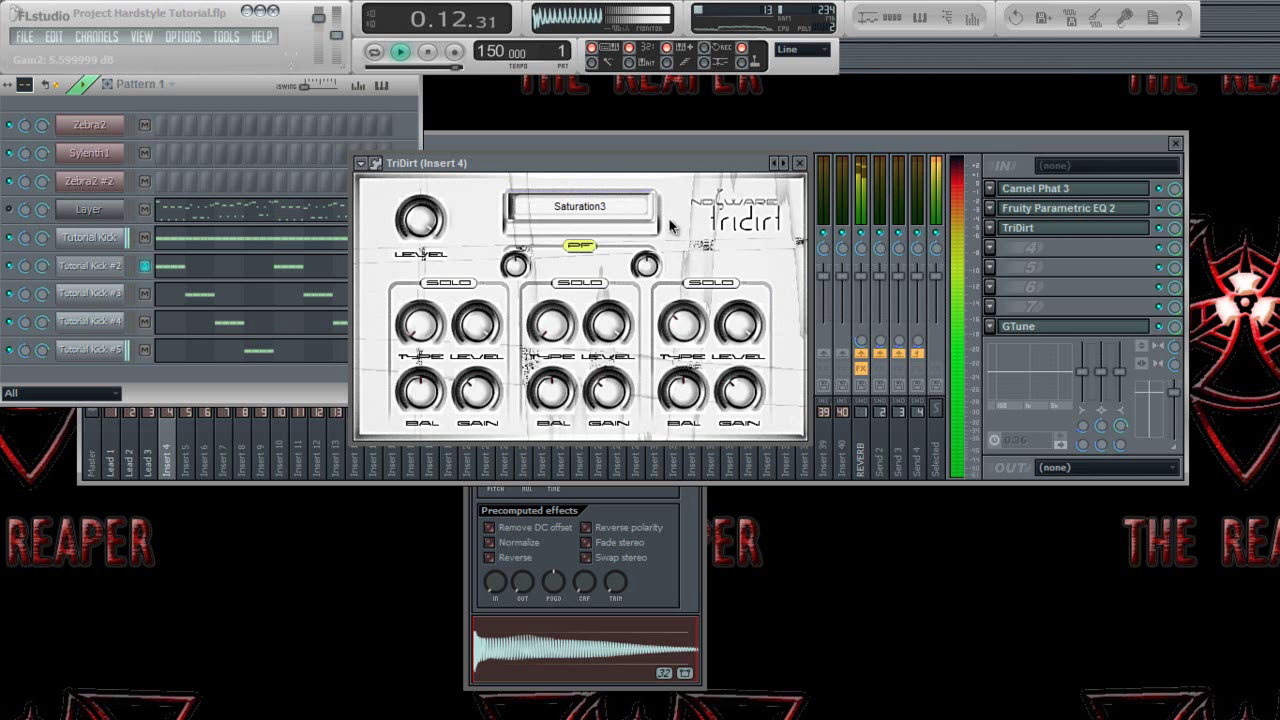
{"action": "left_click_drag", "start_coordinate": [671, 167], "coordinate": [618, 406]}
{"action": "left_click_drag", "start_coordinate": [551, 326], "coordinate": [542, 220]}
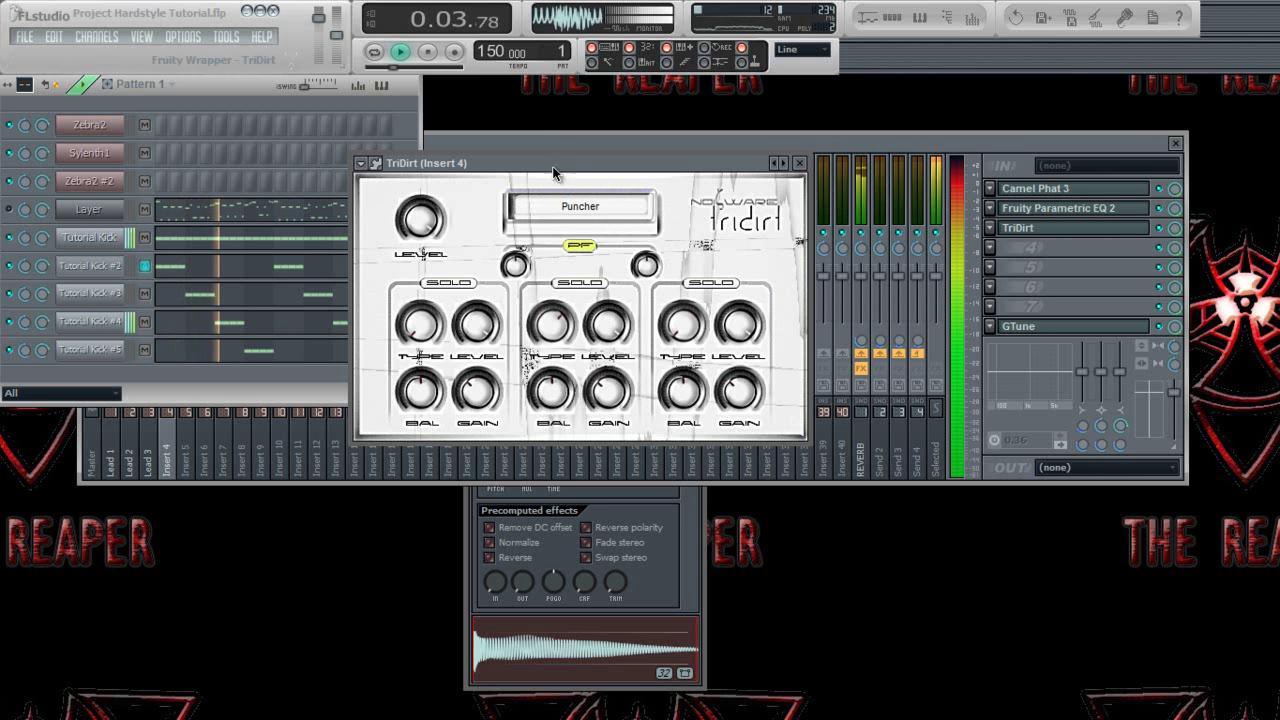
Enable the Layer channel, restart the pattern, and set TriDirt's third-band gain to 5.2 dB before closing its window
{"action": "left_click", "coordinate": [799, 163]}
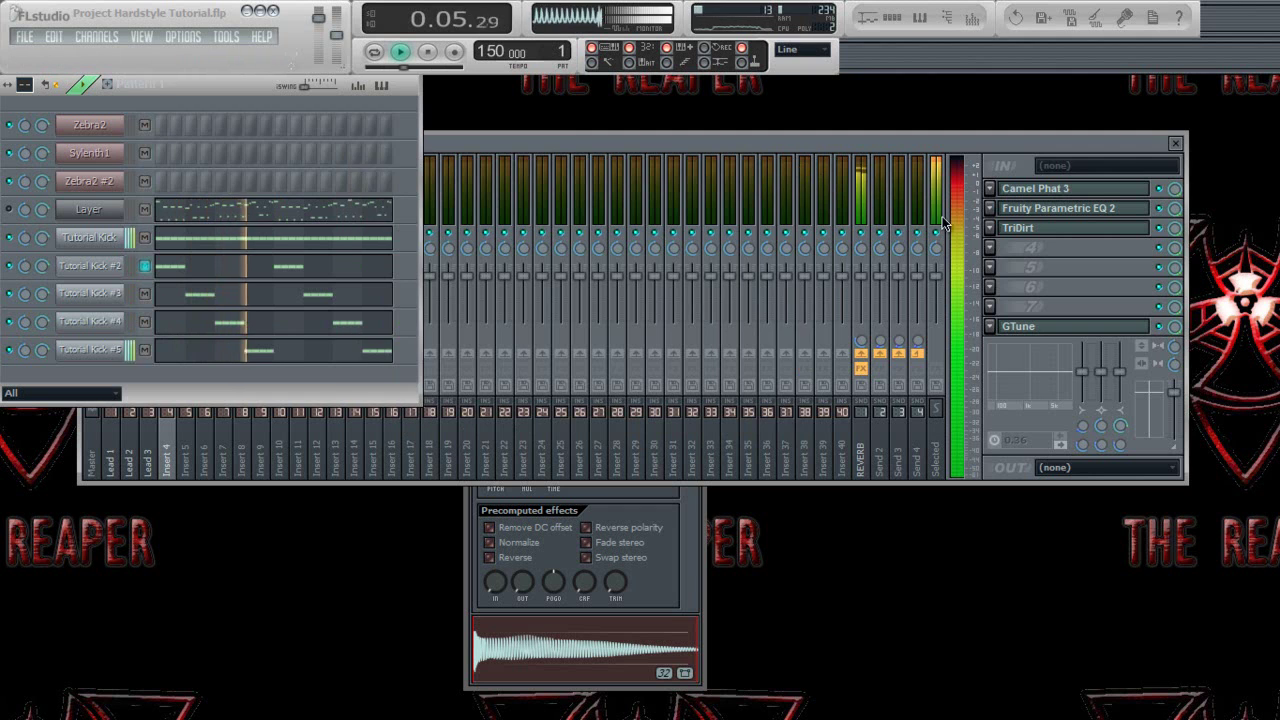
{"action": "left_click", "coordinate": [1004, 267]}
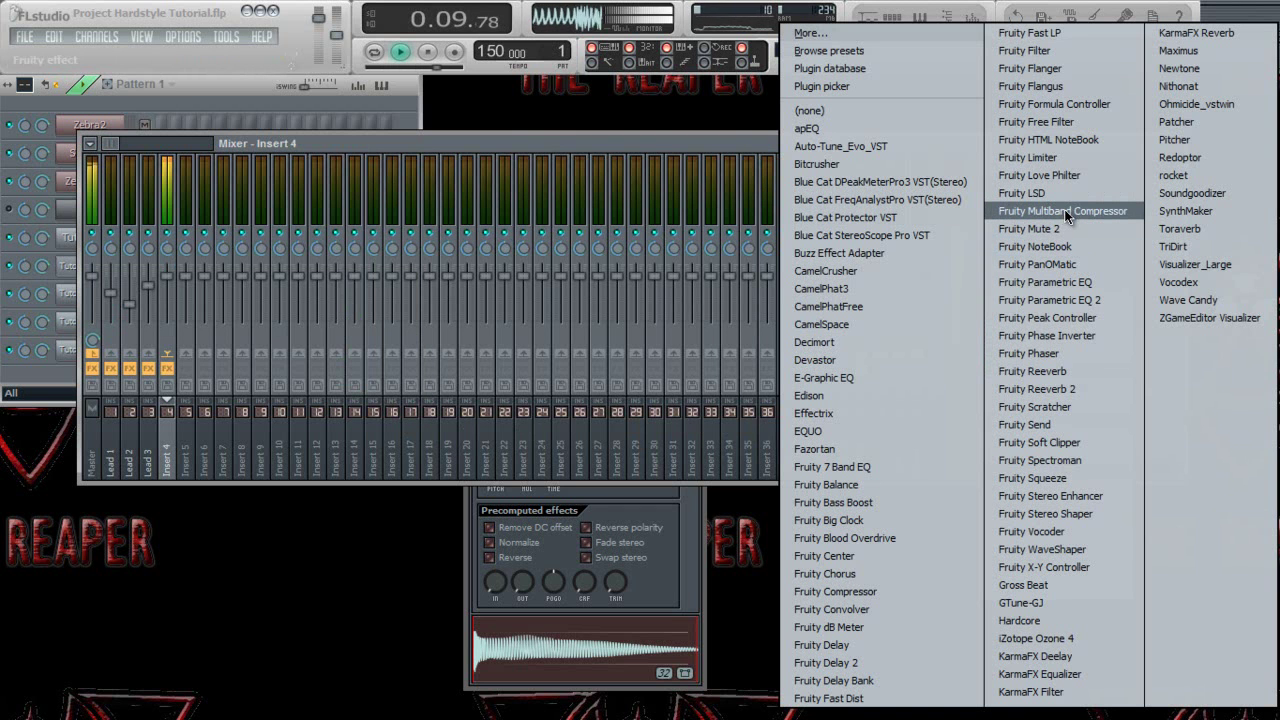
{"action": "left_click", "coordinate": [20, 210]}
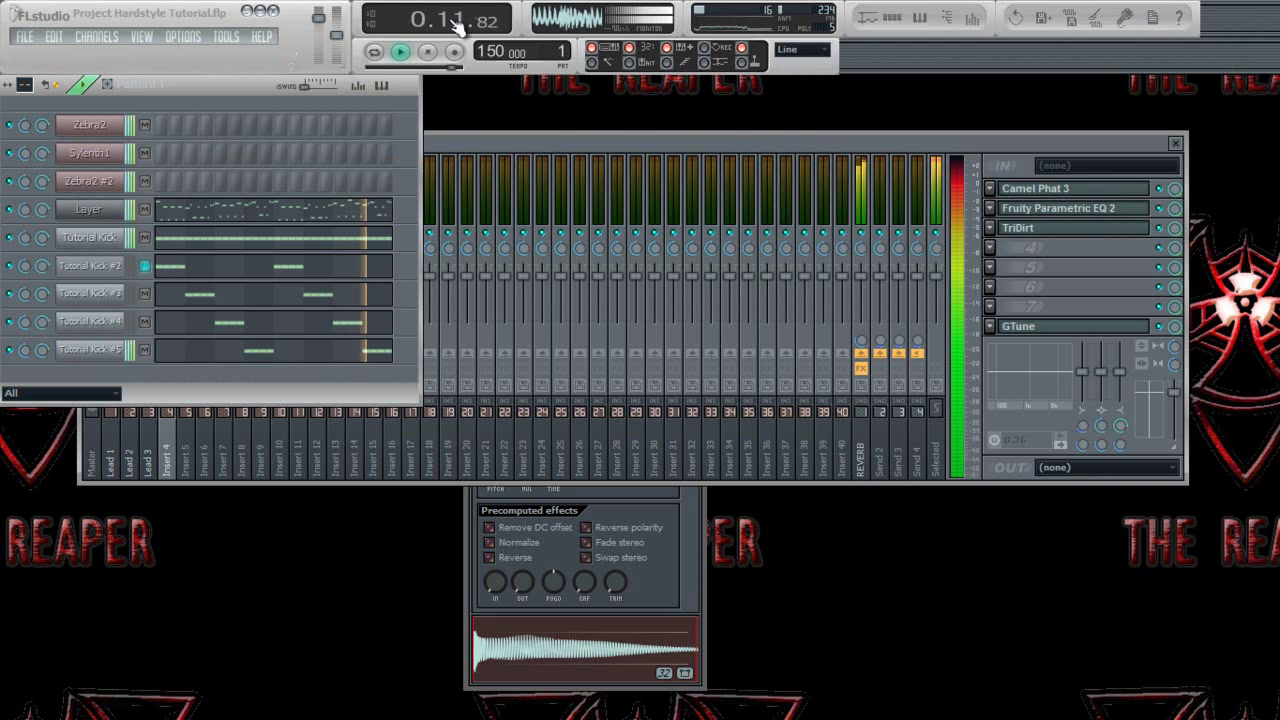
{"action": "left_click", "coordinate": [427, 51]}
{"action": "key", "text": "space"}
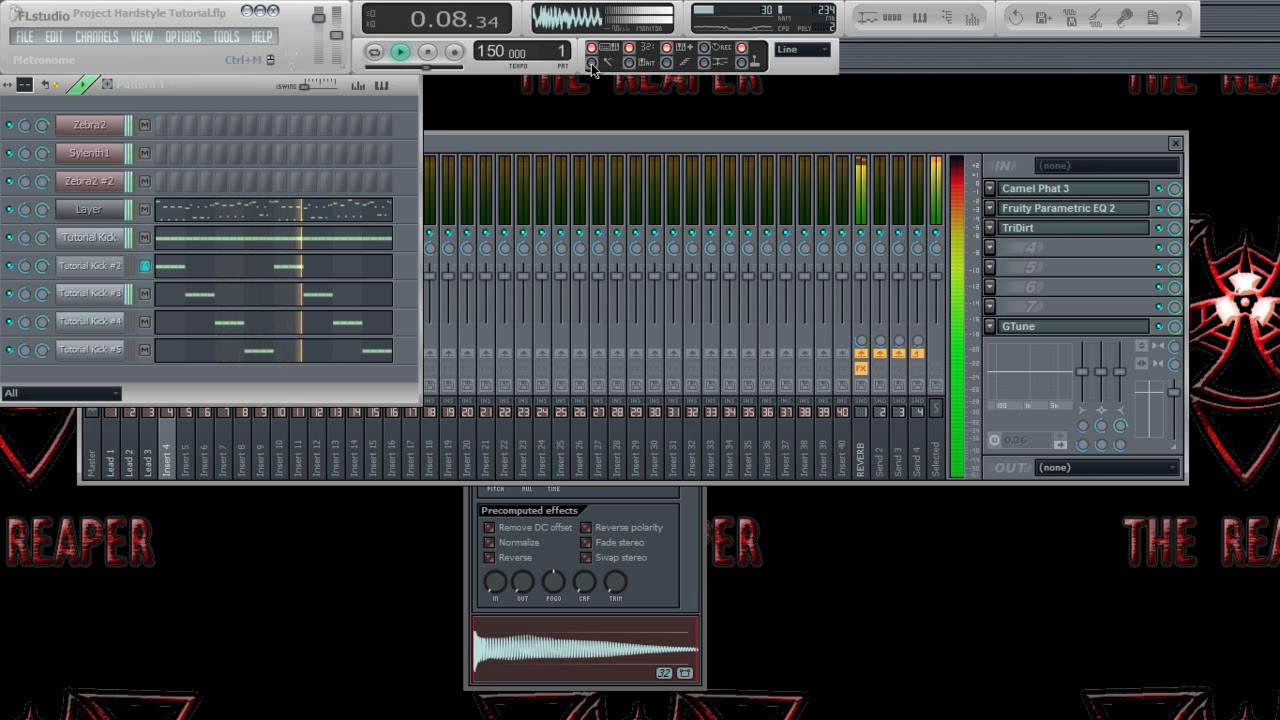
{"action": "left_click", "coordinate": [1083, 229]}
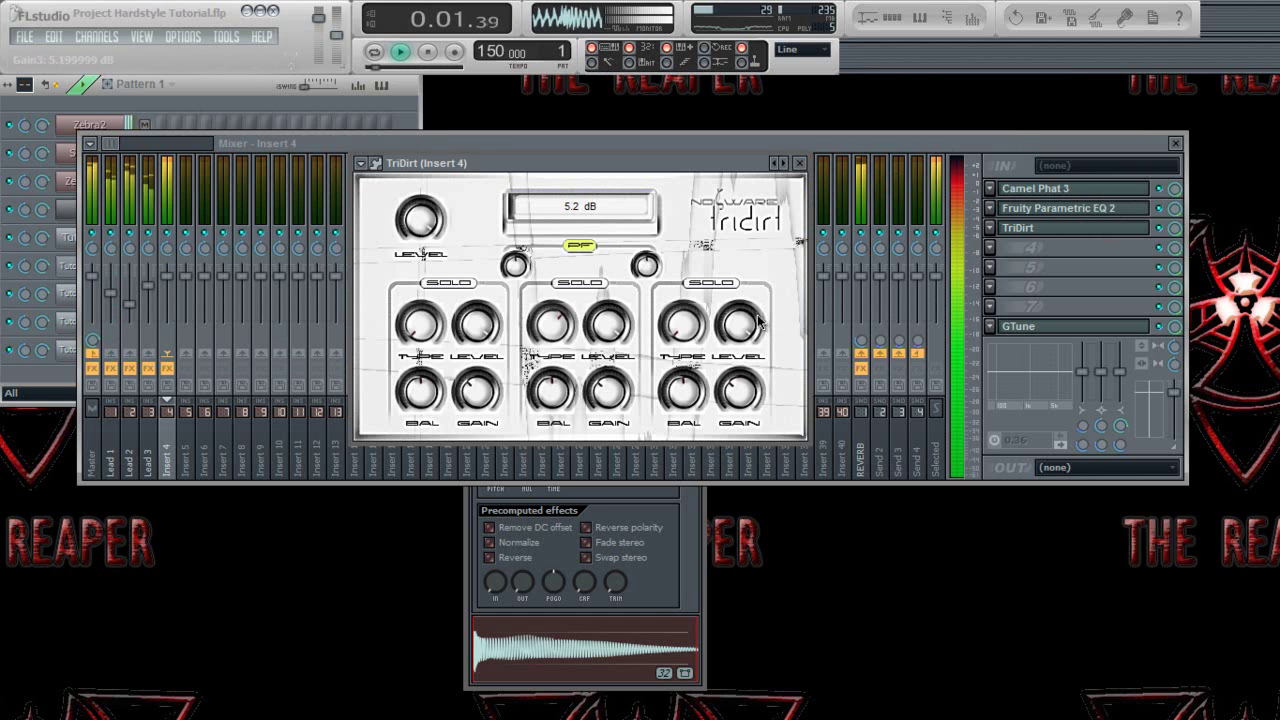
{"action": "left_click", "coordinate": [799, 163]}
Load CamelCrusher into effect slot 4 of mixer track Insert 4 and choose its British Clean patch
{"action": "left_click", "coordinate": [987, 248]}
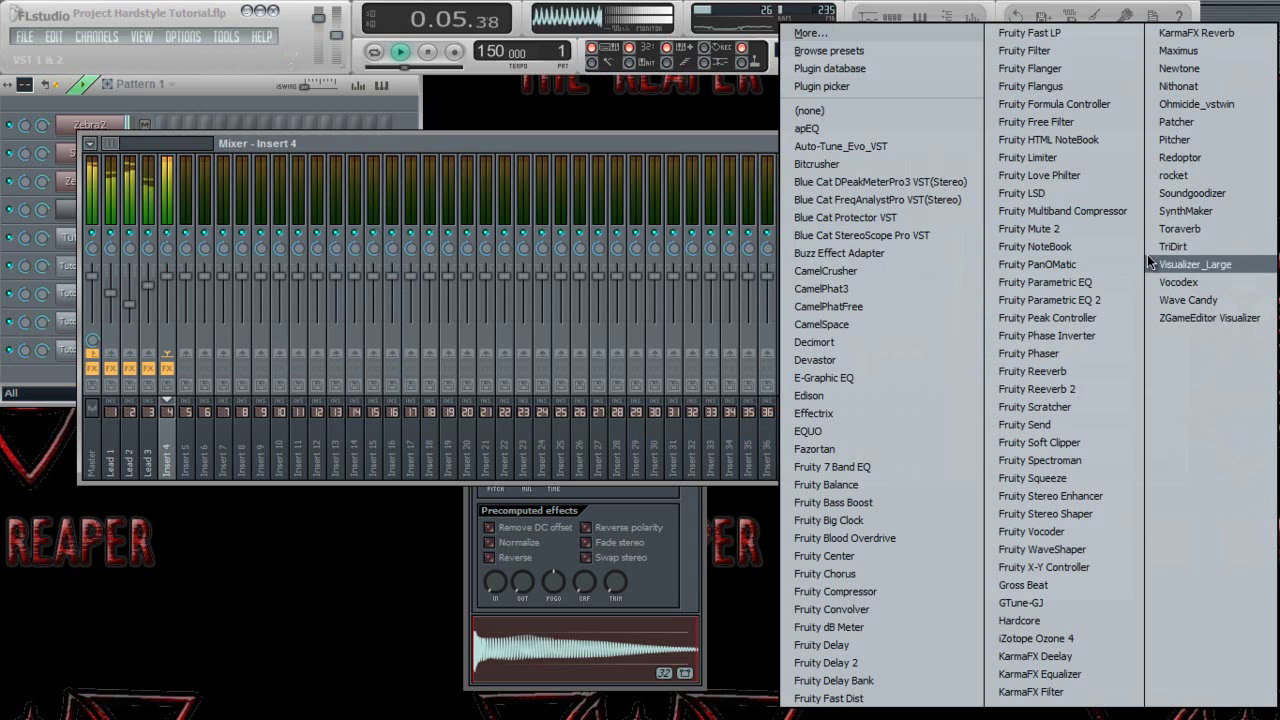
{"action": "left_click", "coordinate": [887, 275]}
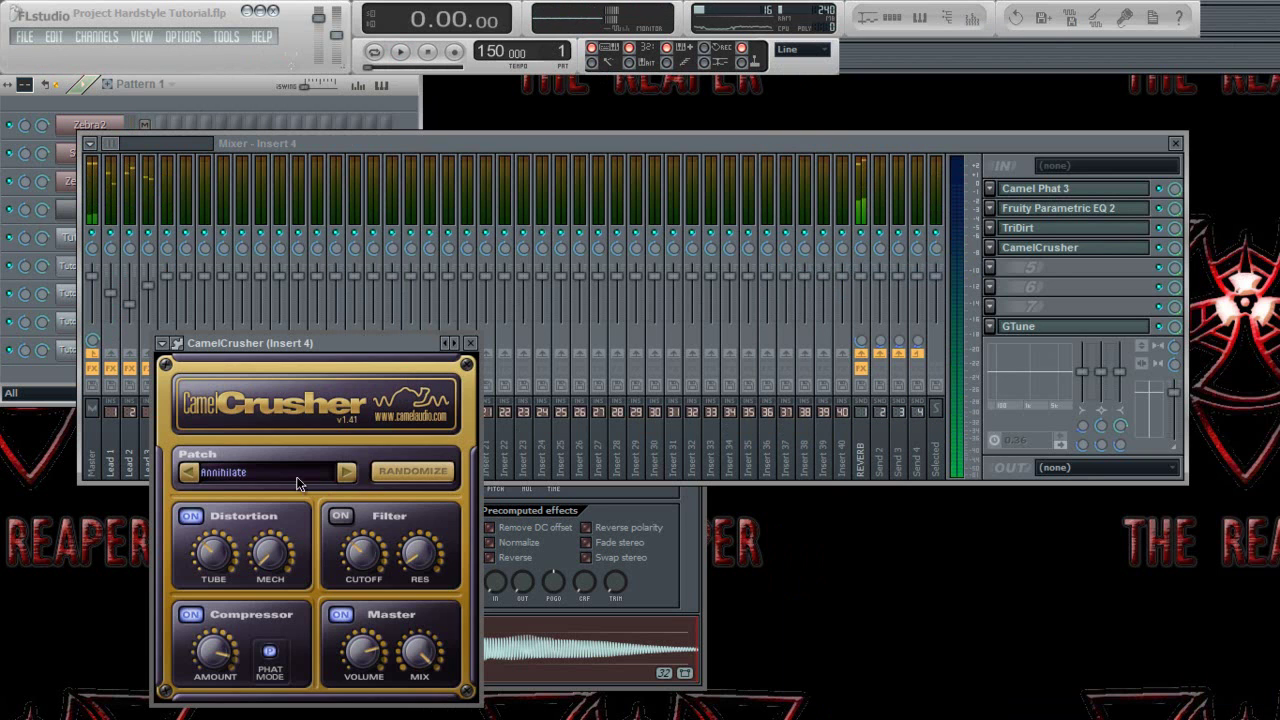
{"action": "left_click", "coordinate": [303, 479]}
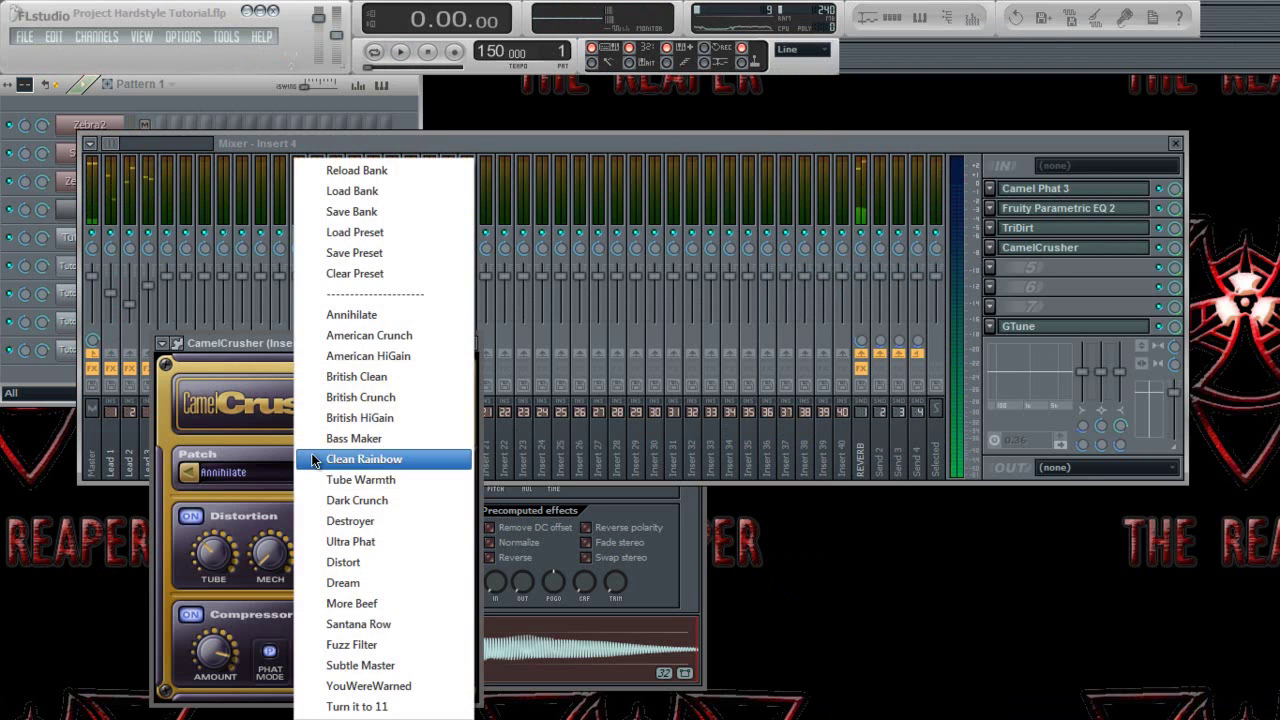
{"action": "left_click", "coordinate": [411, 380]}
Audition CamelCrusher on the kicks with the Layer channel disabled and Tube distortion at 25%, toggle its bypass for comparison, and stop playback
{"action": "key", "text": "space"}
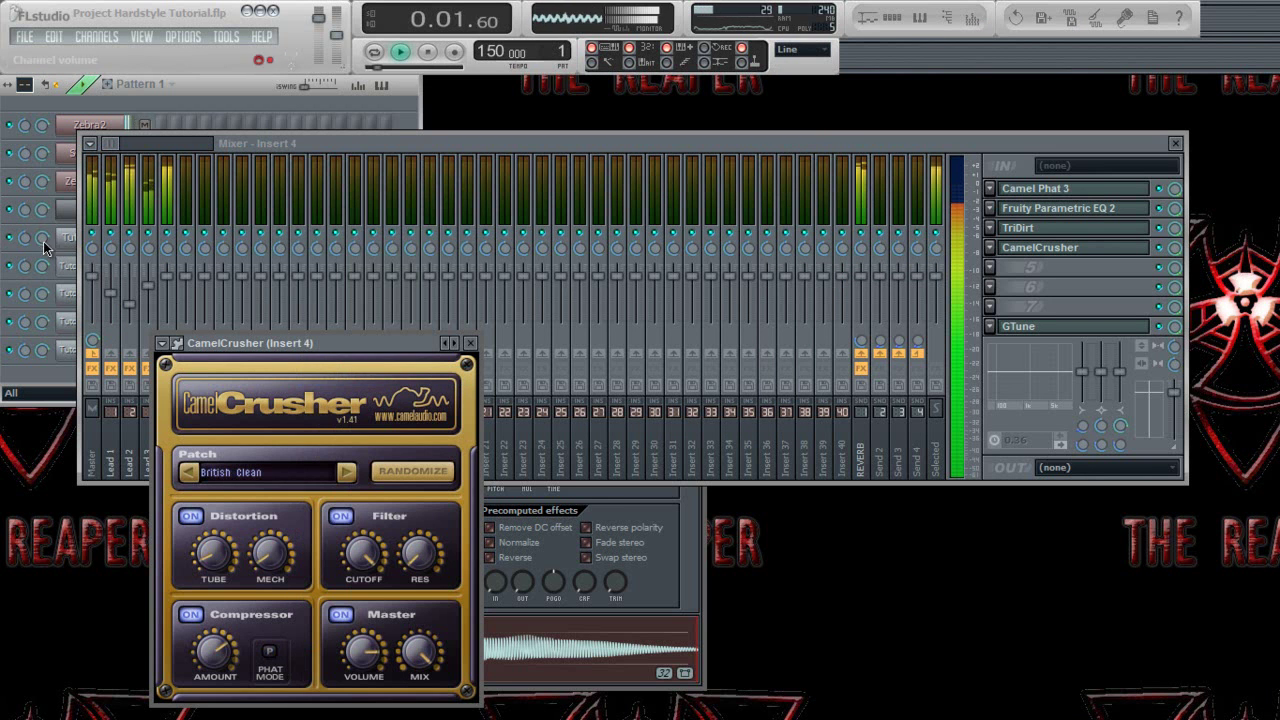
{"action": "left_click", "coordinate": [68, 261]}
{"action": "left_click_drag", "start_coordinate": [427, 350], "coordinate": [566, 194]}
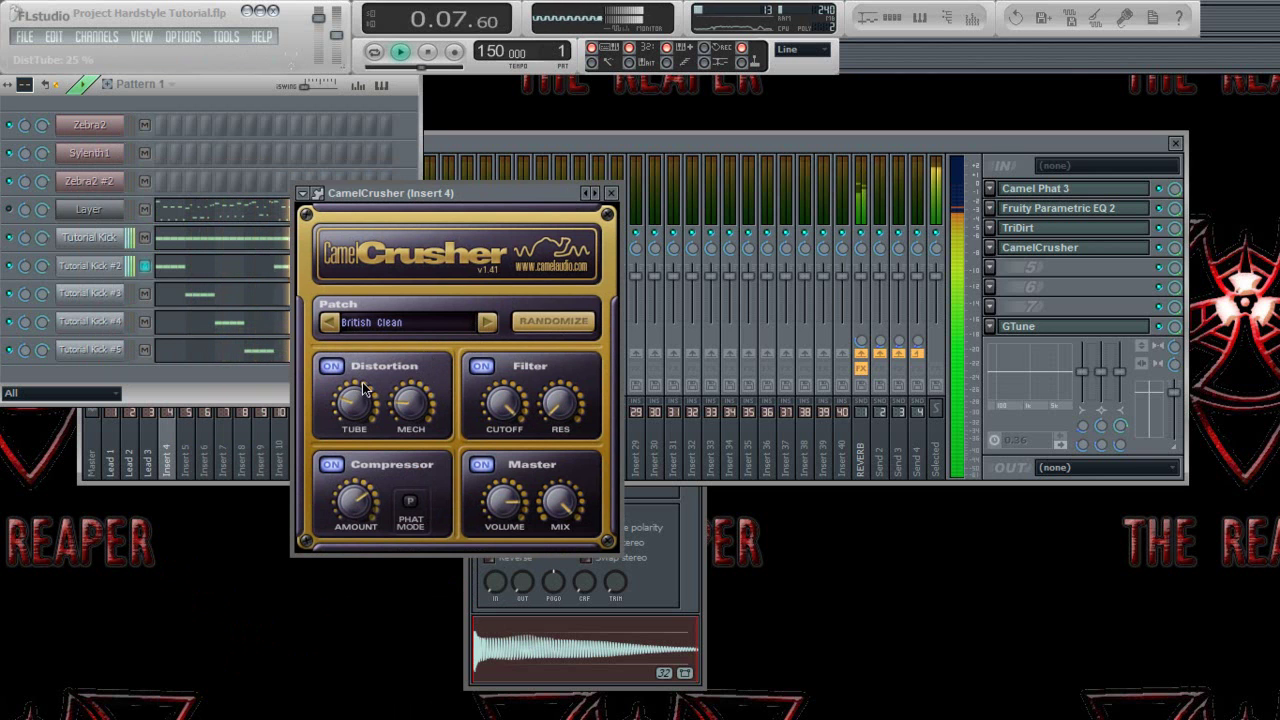
{"action": "left_click", "coordinate": [1166, 260]}
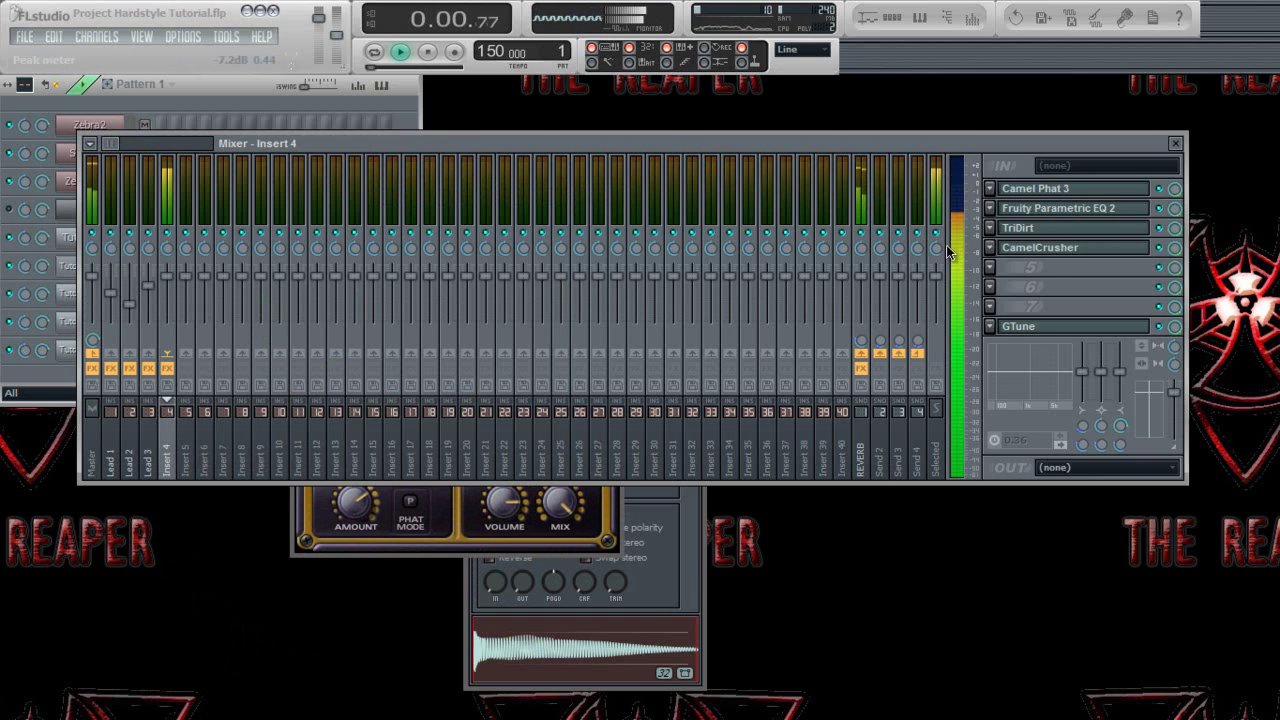
{"action": "key", "text": "space"}
Replace CamelCrusher in slot 4 with Ohmicide, start playback and move the plugin window up for full view
{"action": "left_click", "coordinate": [1024, 266]}
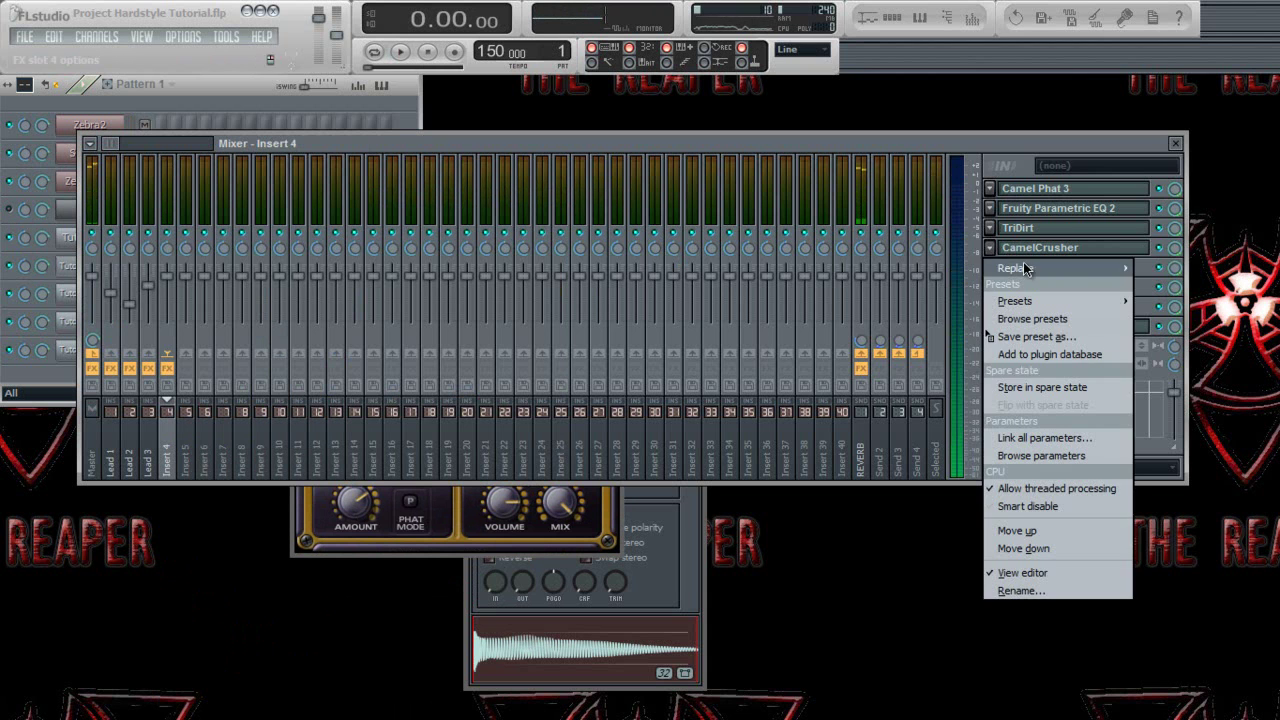
{"action": "mouse_move", "coordinate": [1031, 265]}
{"action": "left_click", "coordinate": [1196, 104]}
{"action": "key", "text": "space"}
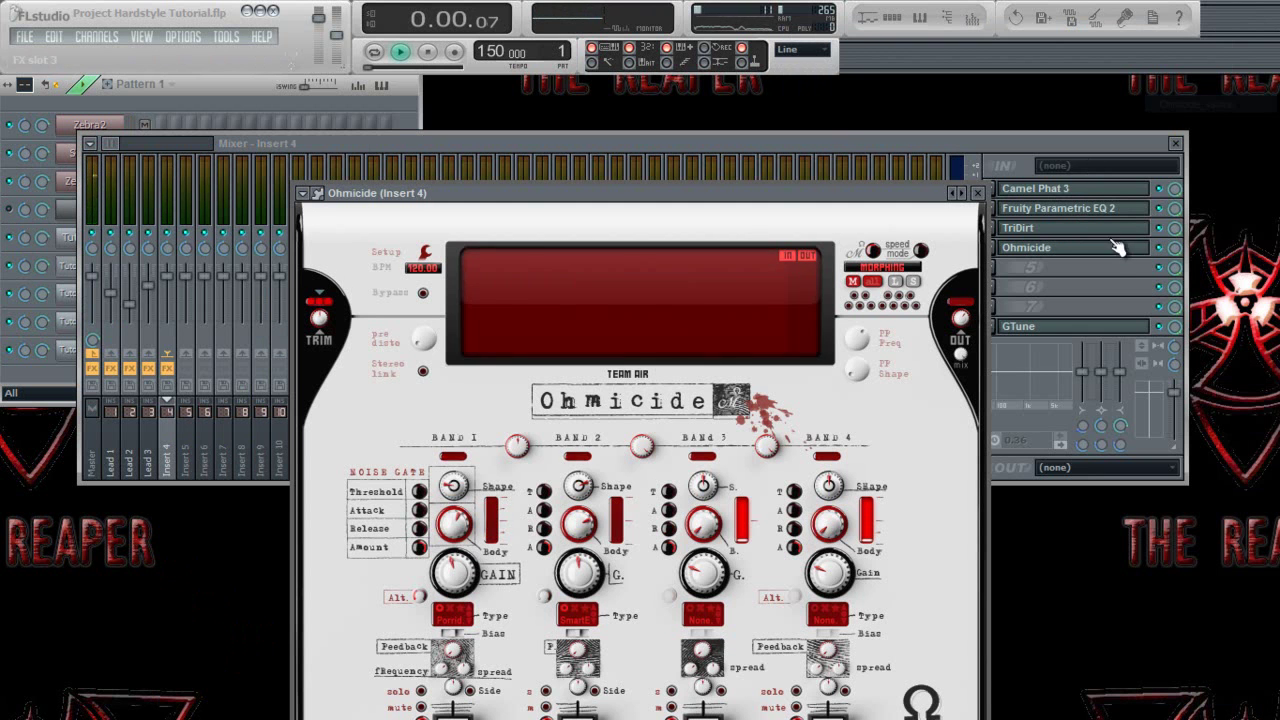
{"action": "left_click_drag", "start_coordinate": [617, 234], "coordinate": [592, 145]}
Lower Ohmicide's band 1 and band 2 gains, enable Stereo link and set pre disto to -20.0 dB
{"action": "left_click_drag", "start_coordinate": [440, 486], "coordinate": [427, 502]}
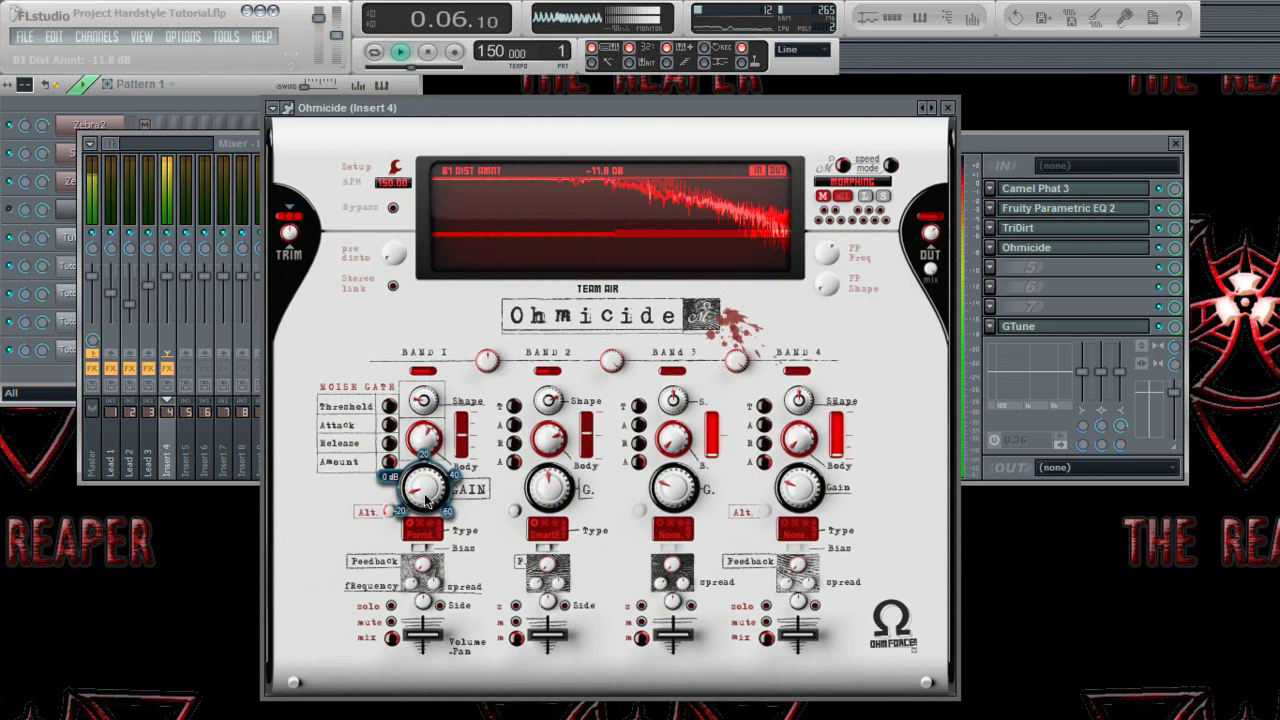
{"action": "mouse_move", "coordinate": [551, 499]}
{"action": "left_mouse_down"}
{"action": "mouse_move", "coordinate": [545, 524]}
{"action": "mouse_move", "coordinate": [553, 491]}
{"action": "left_mouse_up"}
{"action": "left_click", "coordinate": [392, 285]}
{"action": "mouse_move", "coordinate": [397, 250]}
{"action": "left_mouse_down"}
{"action": "mouse_move", "coordinate": [408, 237]}
{"action": "mouse_move", "coordinate": [396, 281]}
{"action": "mouse_move", "coordinate": [395, 257]}
{"action": "left_mouse_up"}
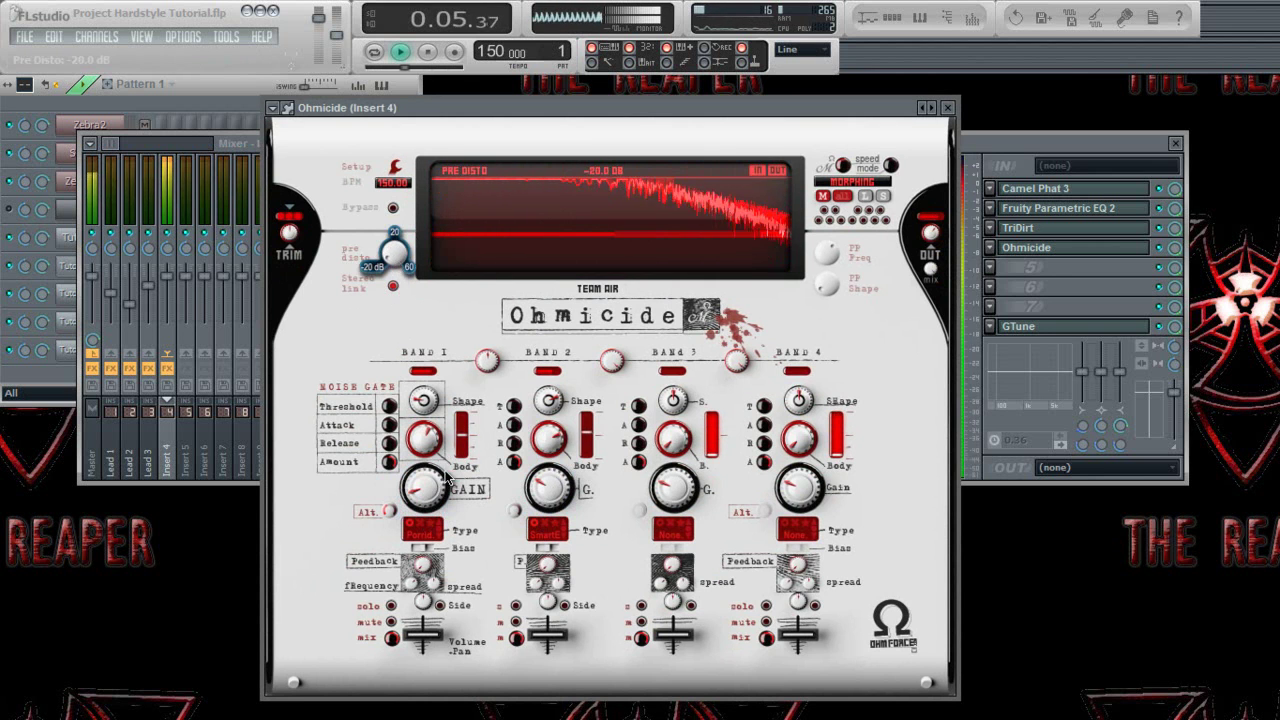
Fine-tune Ohmicide's distortion gains to about -12.4 dB on band 1 and -3.58 dB on band 2
{"action": "left_click_drag", "start_coordinate": [545, 490], "coordinate": [545, 494]}
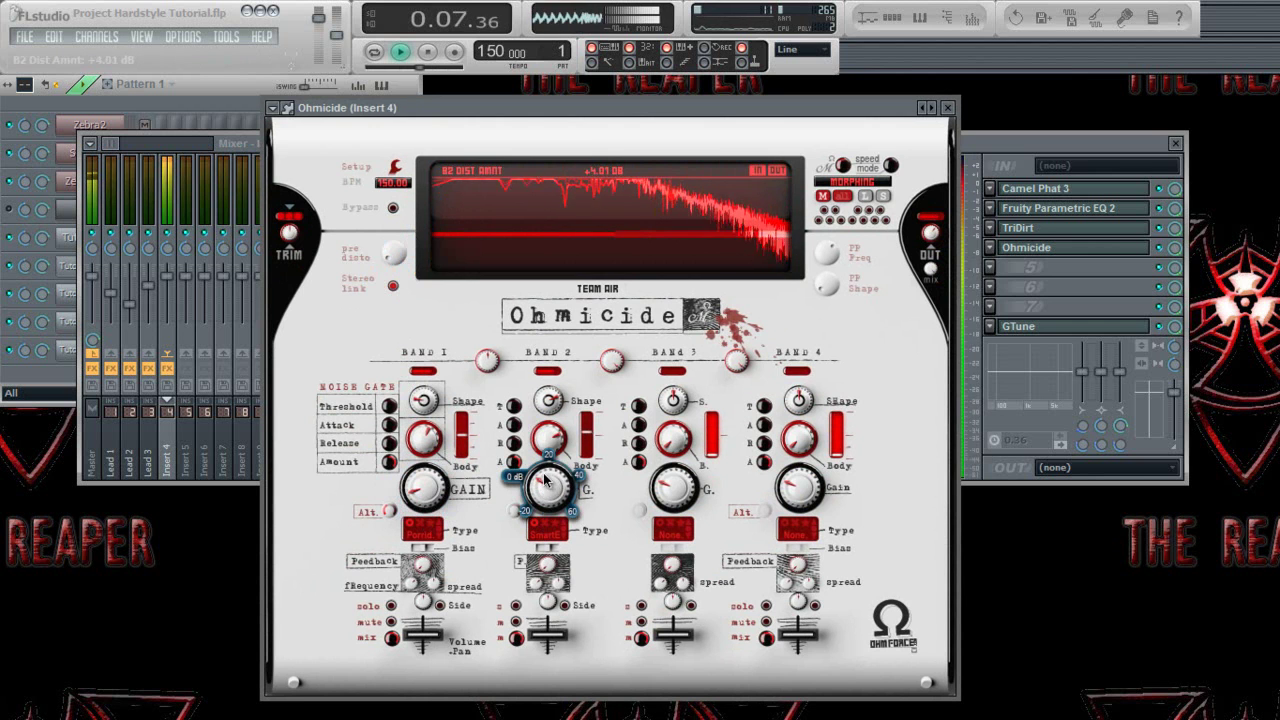
{"action": "left_click_drag", "start_coordinate": [445, 492], "coordinate": [421, 514]}
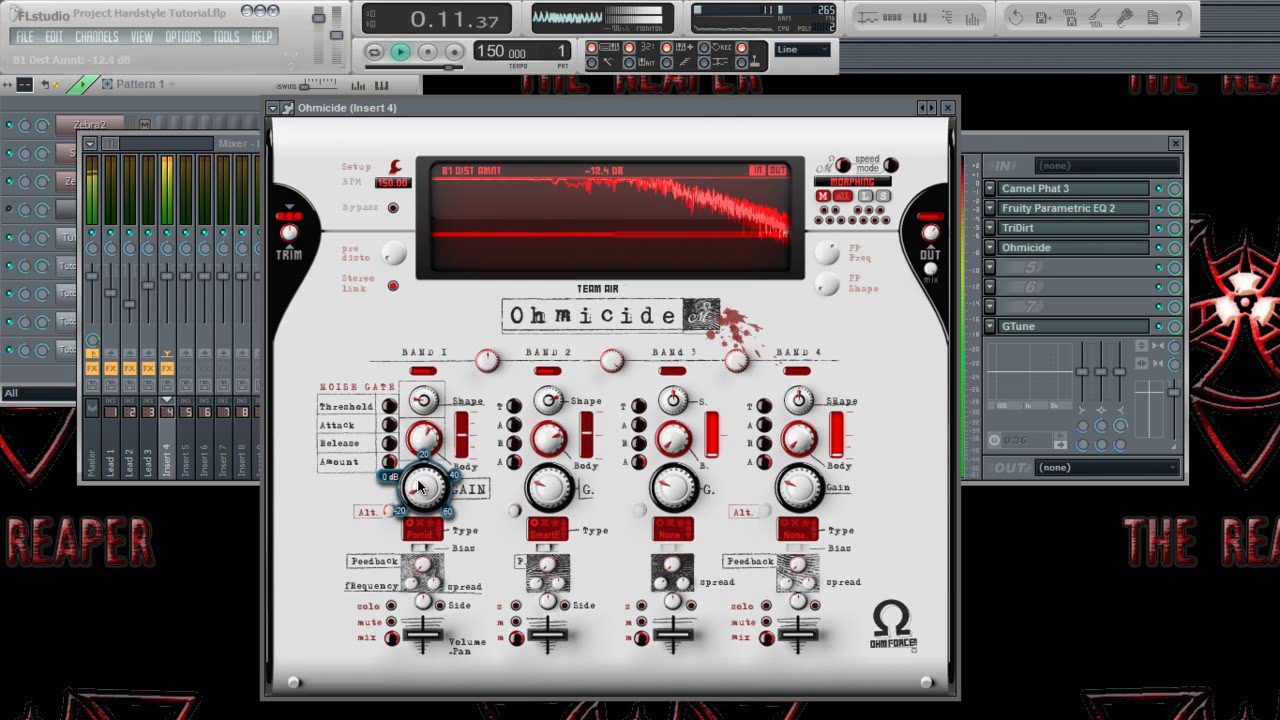
{"action": "left_click", "coordinate": [555, 494]}
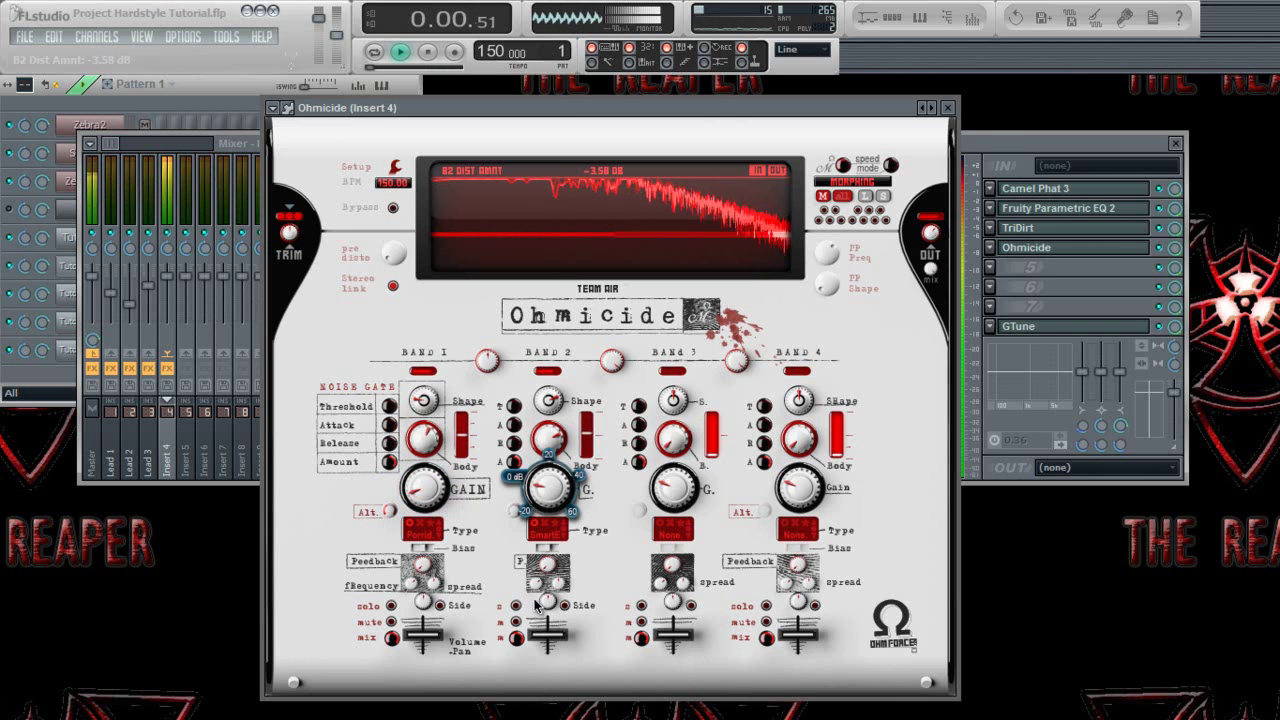
Set Ohmicide's upper crossover frequencies to about 885 Hz for band 1 and 1362 Hz for band 2
{"action": "left_click", "coordinate": [614, 362]}
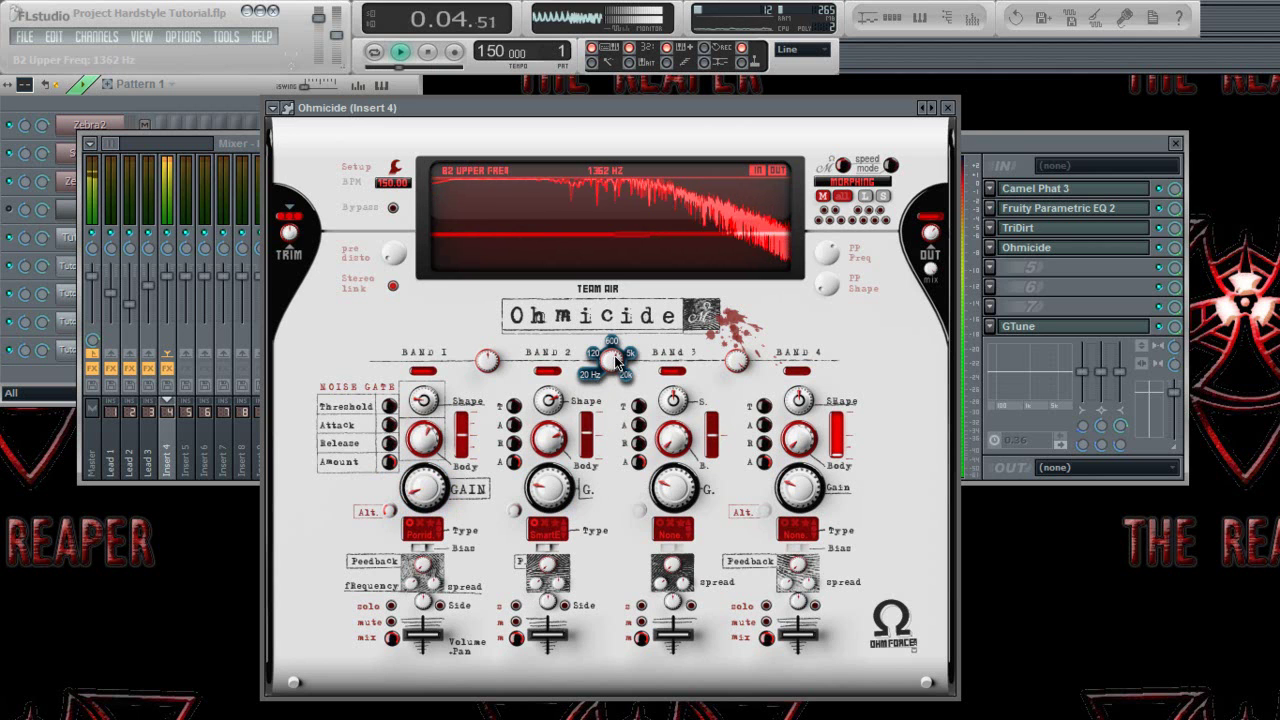
{"action": "left_click", "coordinate": [490, 360]}
{"action": "left_click_drag", "start_coordinate": [498, 352], "coordinate": [499, 352]}
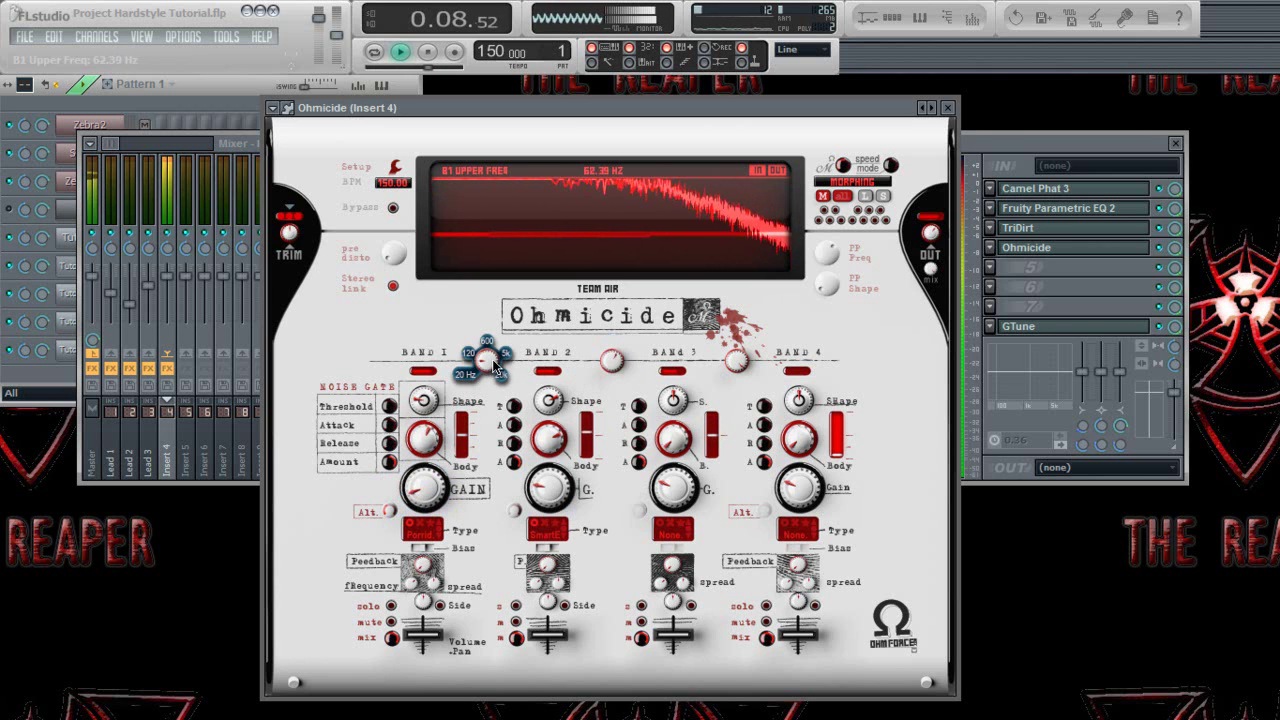
{"action": "left_click_drag", "start_coordinate": [495, 359], "coordinate": [497, 363]}
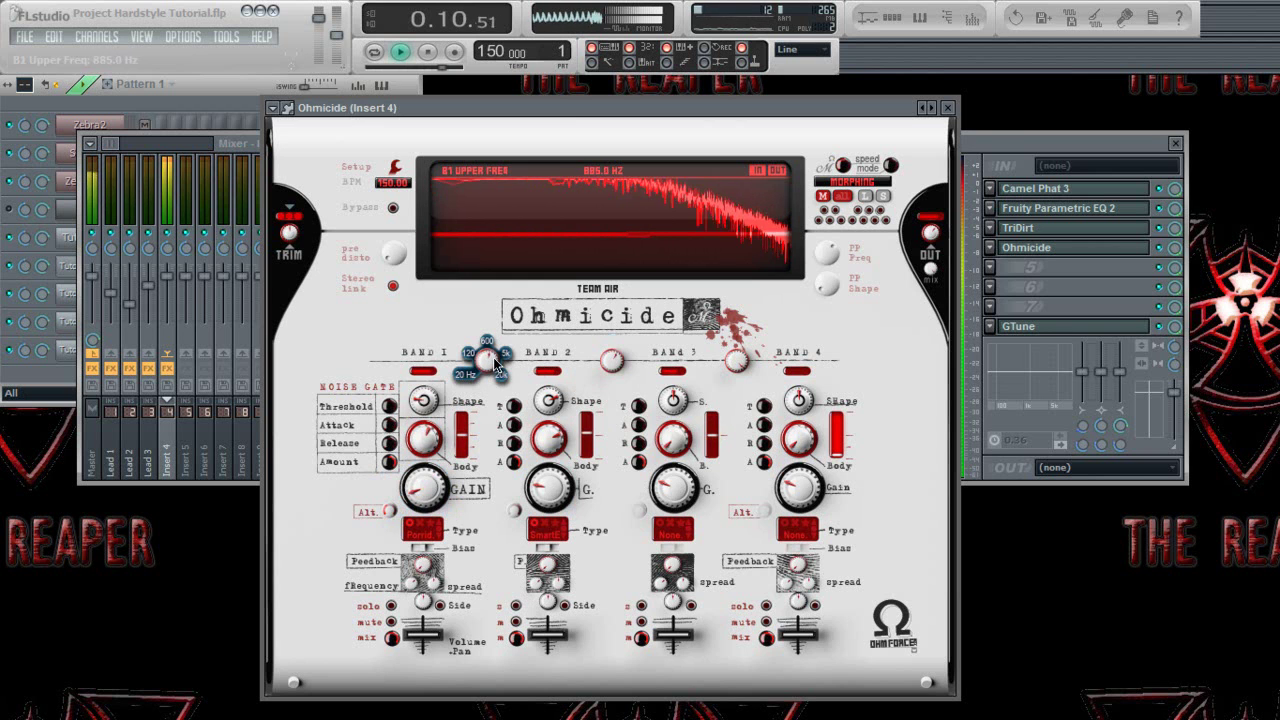
Reduce the Body of Ohmicide's bands 1 and 2, setting Shape to Sharp 77% on band 1 and Phat 51% on band 2
{"action": "left_click_drag", "start_coordinate": [423, 442], "coordinate": [418, 492]}
{"action": "left_click_drag", "start_coordinate": [432, 398], "coordinate": [432, 392]}
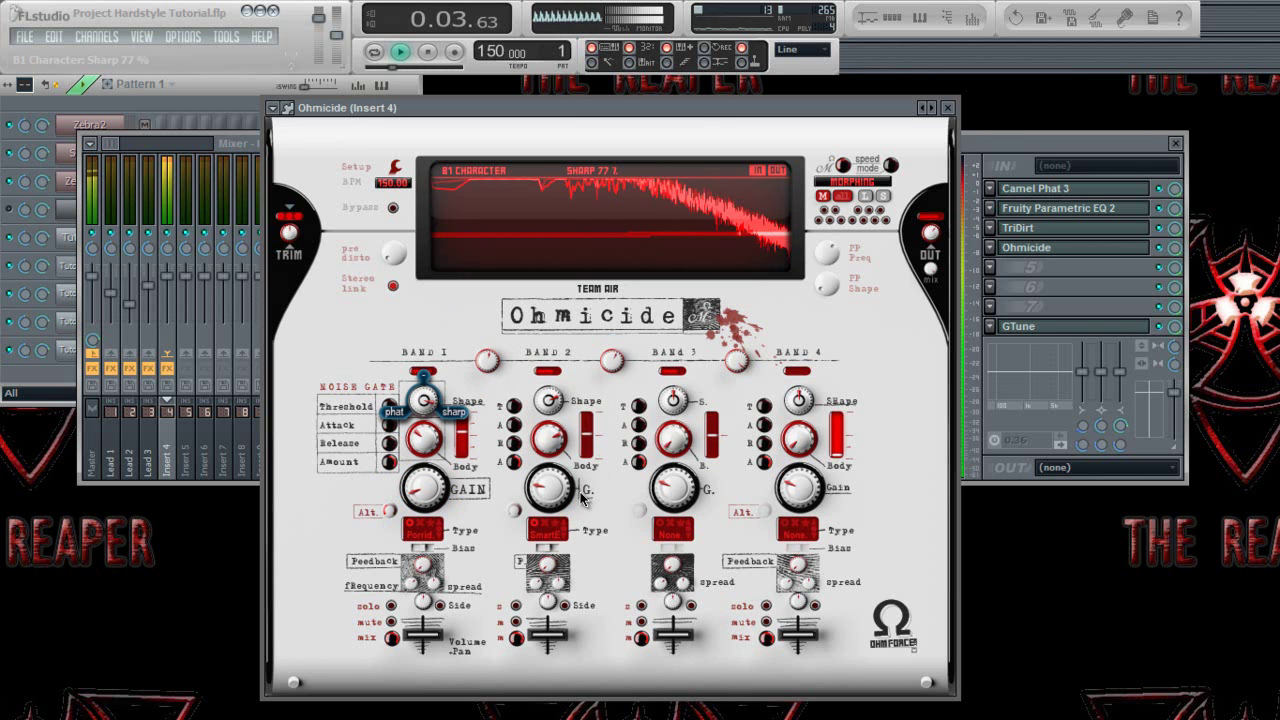
{"action": "left_click_drag", "start_coordinate": [548, 446], "coordinate": [547, 506]}
{"action": "left_click_drag", "start_coordinate": [549, 402], "coordinate": [583, 490]}
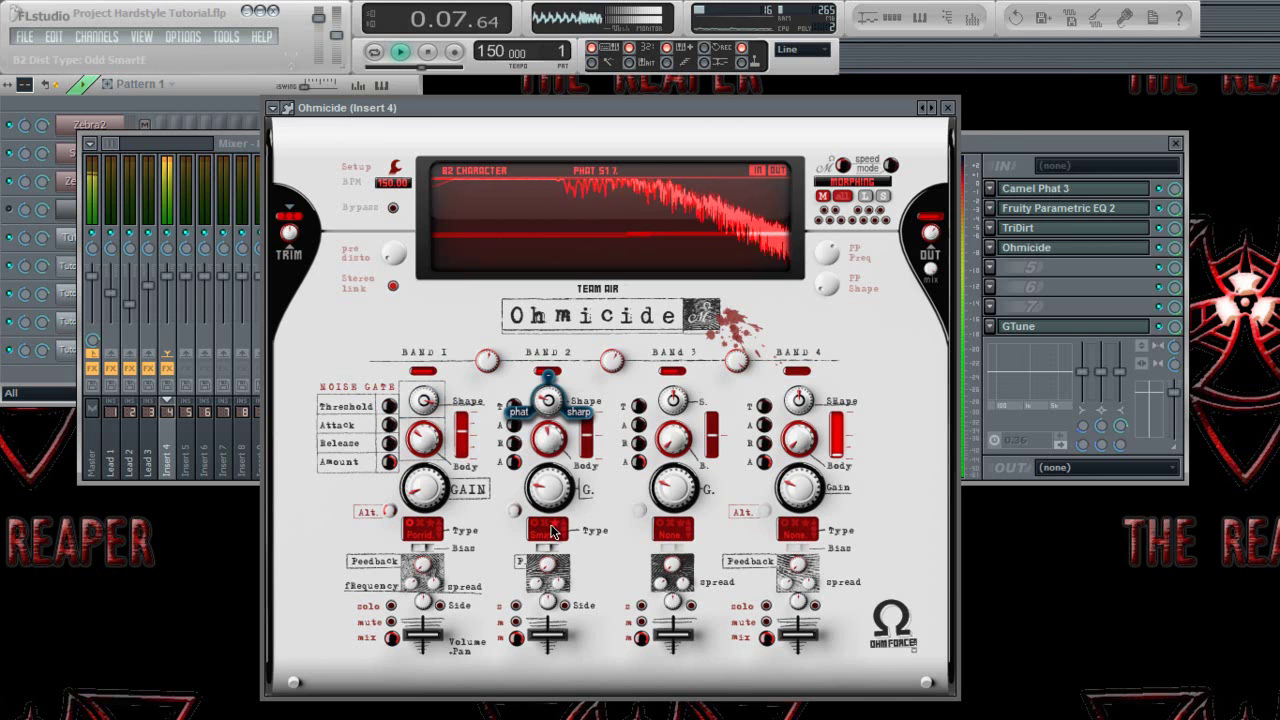
Set Ohmicide's band 2 volume to about -5.3 dB and close the plugin window
{"action": "left_click_drag", "start_coordinate": [539, 636], "coordinate": [539, 631]}
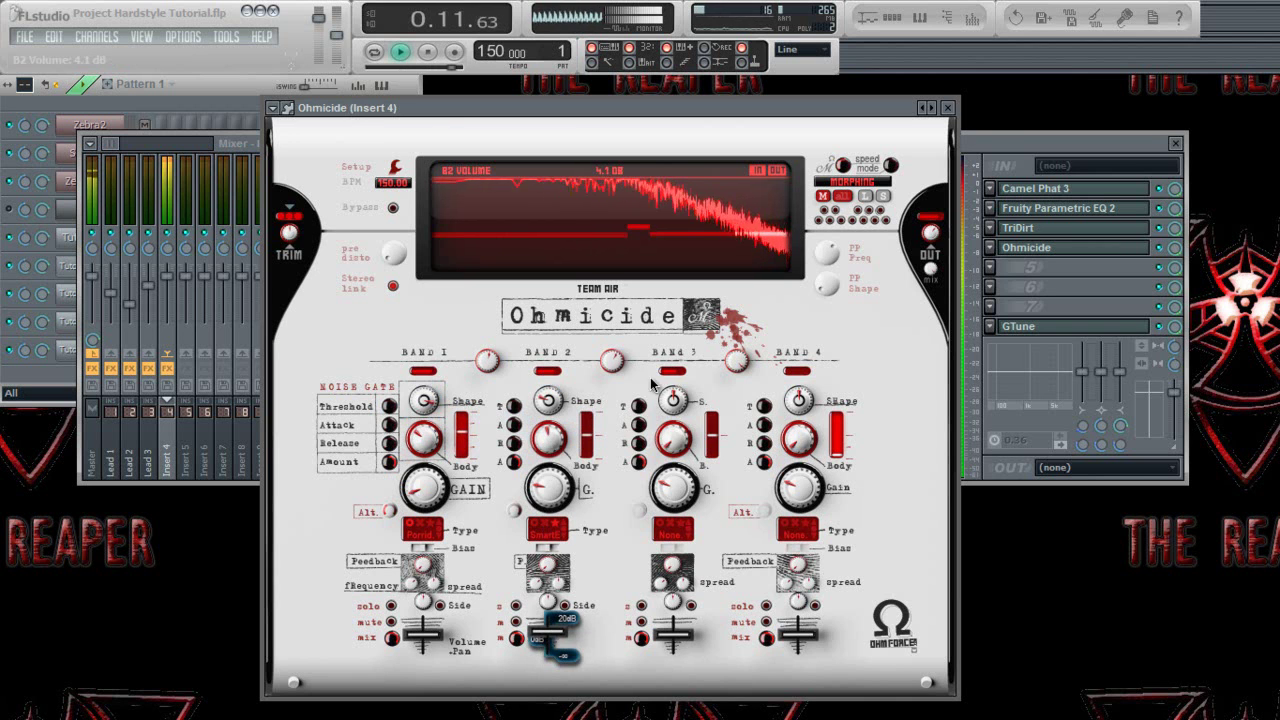
{"action": "mouse_move", "coordinate": [545, 631]}
{"action": "left_mouse_down"}
{"action": "mouse_move", "coordinate": [547, 668]}
{"action": "mouse_move", "coordinate": [546, 622]}
{"action": "mouse_move", "coordinate": [547, 636]}
{"action": "left_mouse_up"}
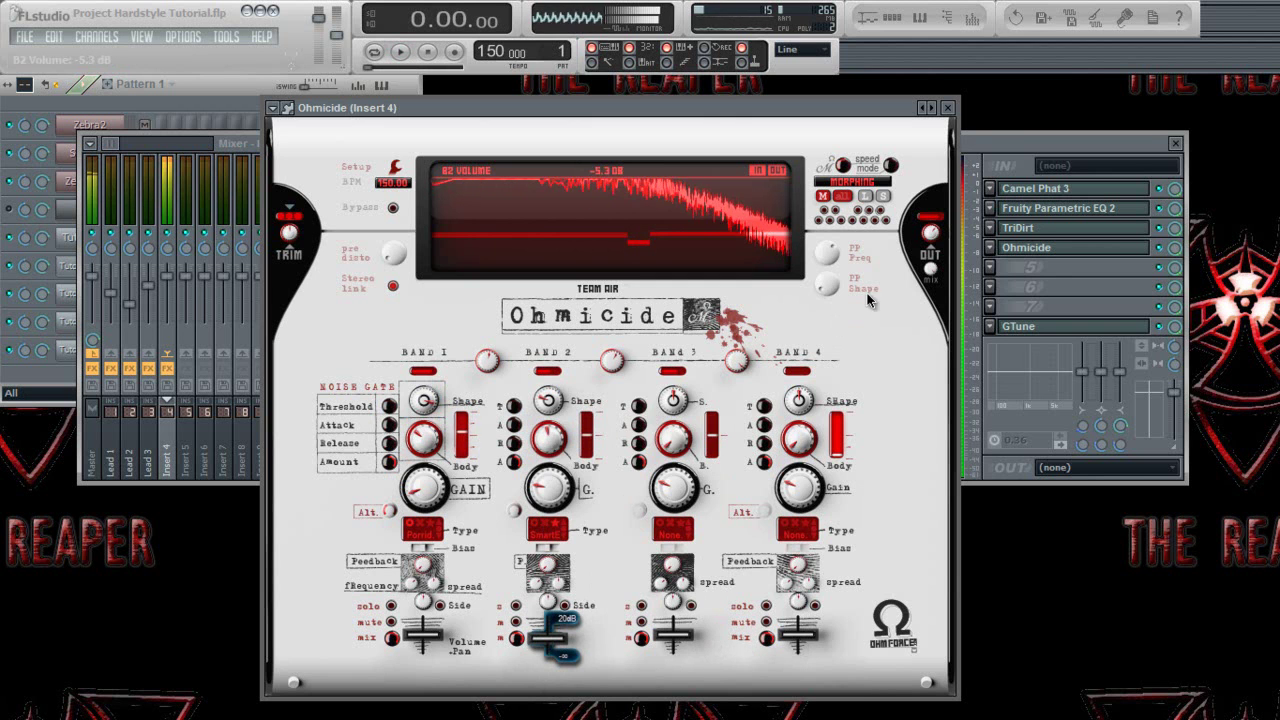
{"action": "left_click", "coordinate": [947, 107]}
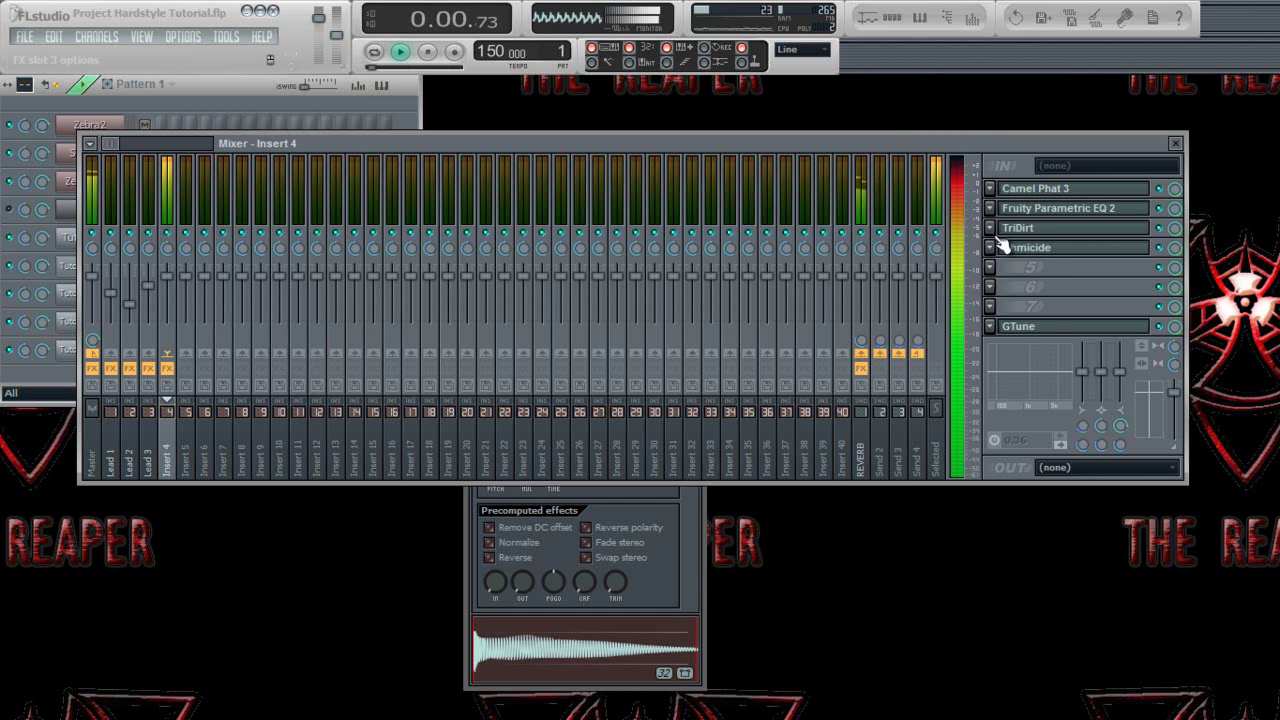
Play the kicks together with the Layer channel enabled, toggle Ohmicide's bypass for comparison, and stop playback
{"action": "left_click", "coordinate": [49, 213]}
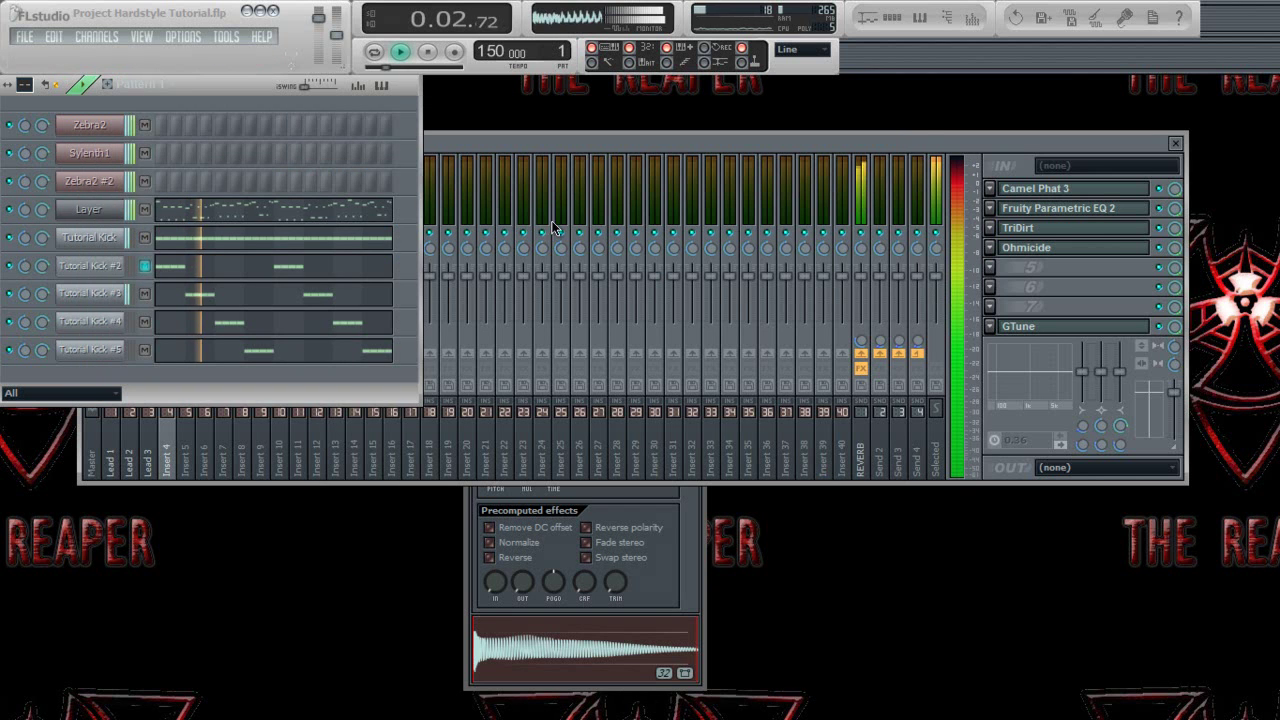
{"action": "left_click", "coordinate": [1168, 255]}
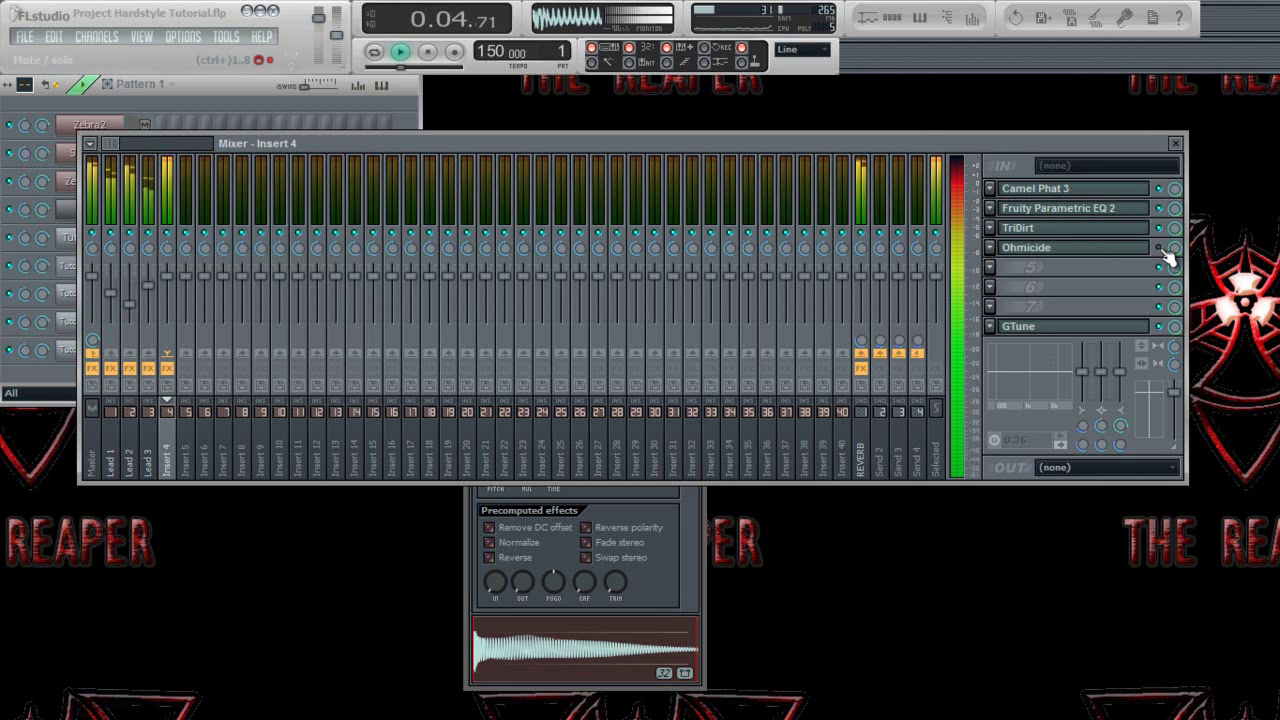
{"action": "key", "text": "space"}
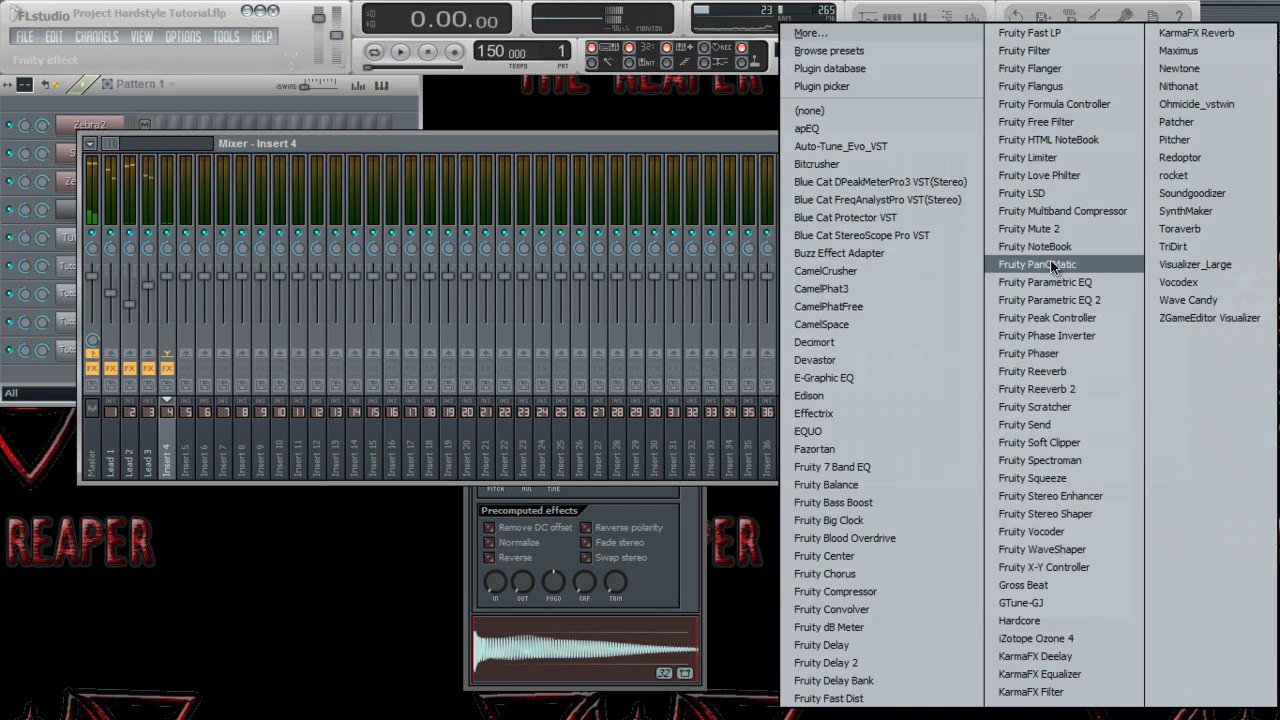
Add Fruity Parametric EQ 2 to slot 5 of Insert 4 and play the kicks with the Layer channel disabled
{"action": "left_click", "coordinate": [991, 266]}
{"action": "left_click", "coordinate": [1112, 304]}
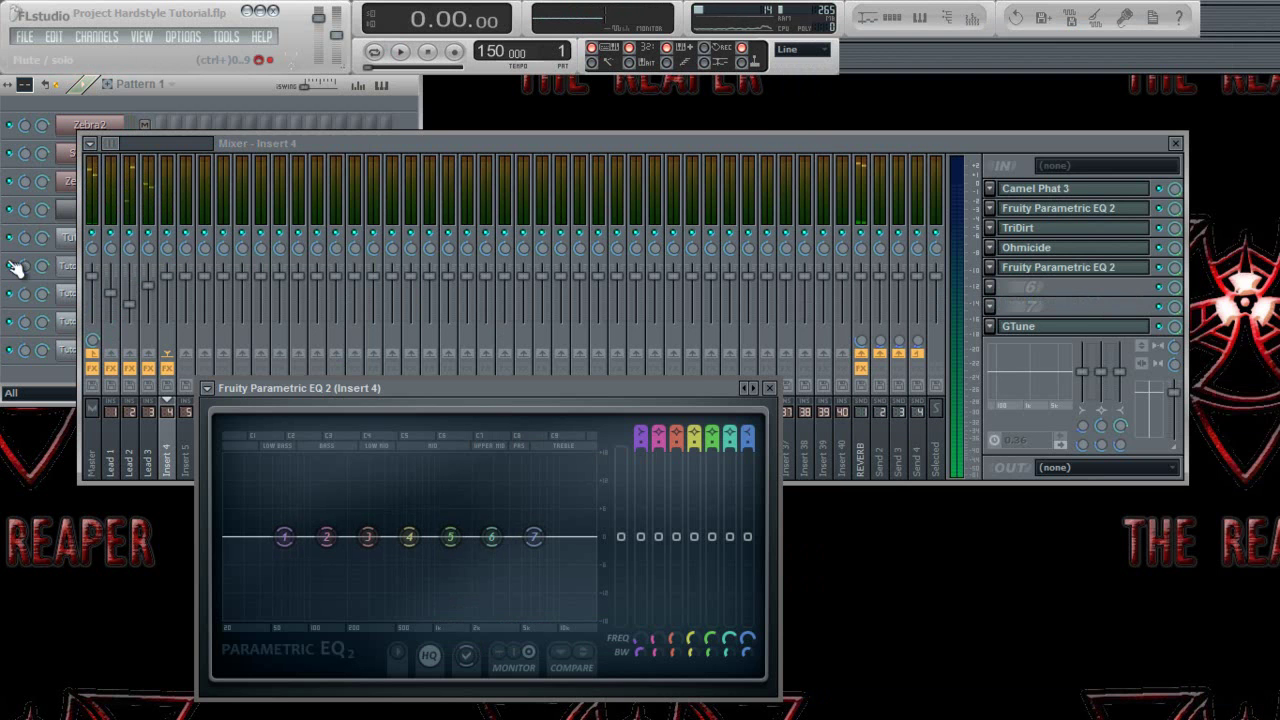
{"action": "left_click", "coordinate": [10, 210]}
{"action": "key", "text": "space"}
{"action": "left_click_drag", "start_coordinate": [562, 384], "coordinate": [611, 266]}
Try boosting band 6 of the new Parametric EQ 2, and reset that band
{"action": "left_click_drag", "start_coordinate": [541, 416], "coordinate": [541, 384]}
{"action": "right_click", "coordinate": [535, 406]}
{"action": "left_click", "coordinate": [548, 432]}
Boost bands 3 and 4 of the new EQ in the low-mid range, placing band 4 near 480 Hz
{"action": "left_click_drag", "start_coordinate": [458, 424], "coordinate": [414, 401]}
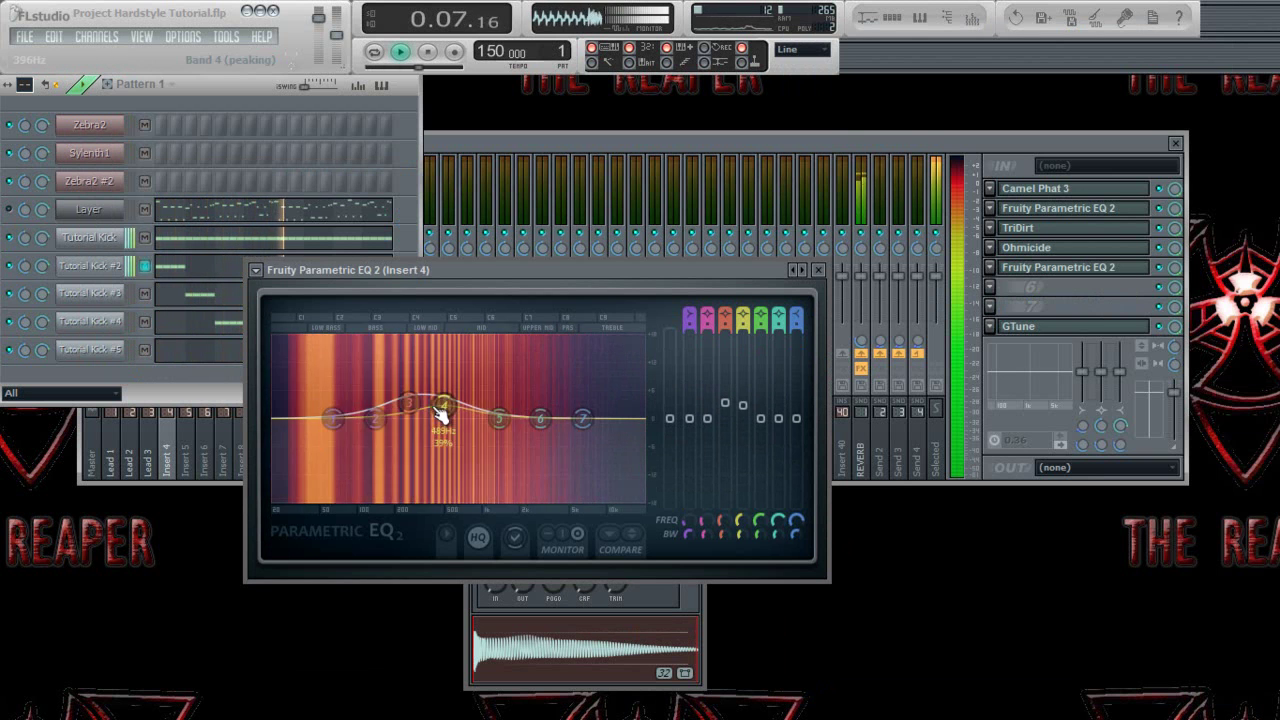
Try boosting bands 5, 2 and 1 of the new EQ one at a time, resetting each band
{"action": "left_click_drag", "start_coordinate": [486, 426], "coordinate": [468, 403]}
{"action": "right_click", "coordinate": [474, 406]}
{"action": "left_click", "coordinate": [498, 428]}
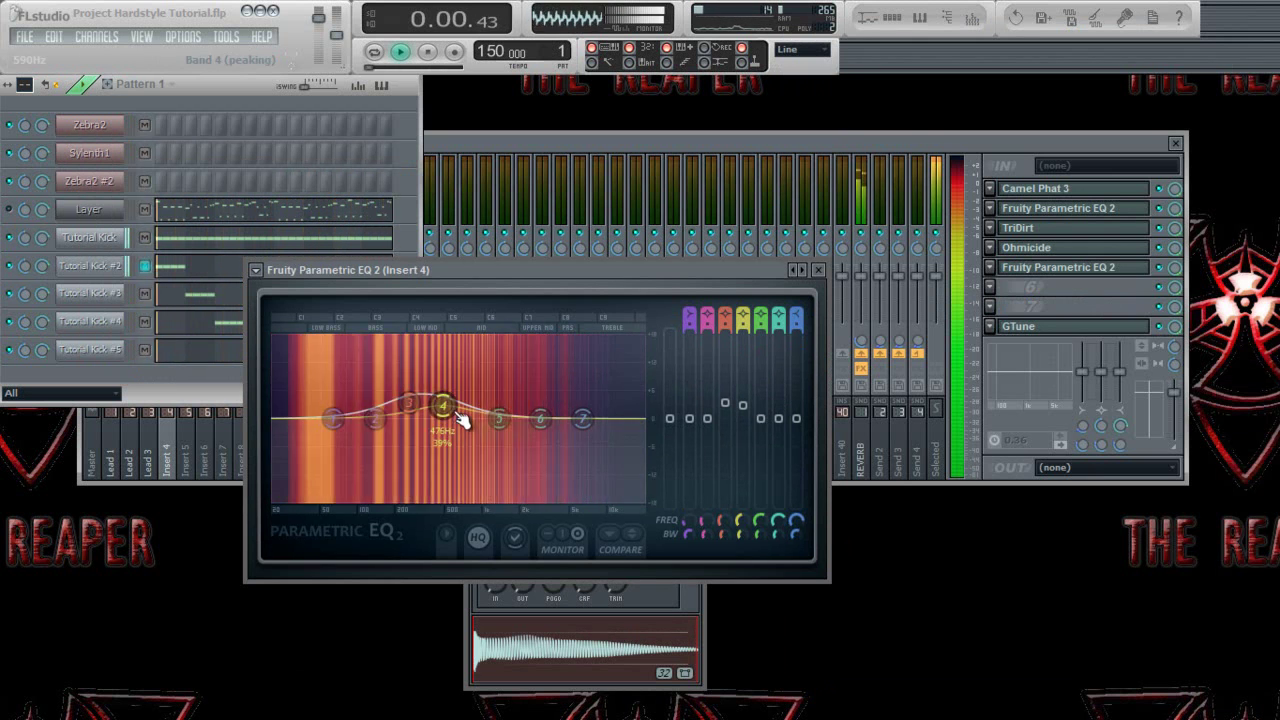
{"action": "left_click_drag", "start_coordinate": [380, 412], "coordinate": [357, 391]}
{"action": "right_click", "coordinate": [379, 406]}
{"action": "left_click", "coordinate": [391, 435]}
{"action": "right_click", "coordinate": [350, 418]}
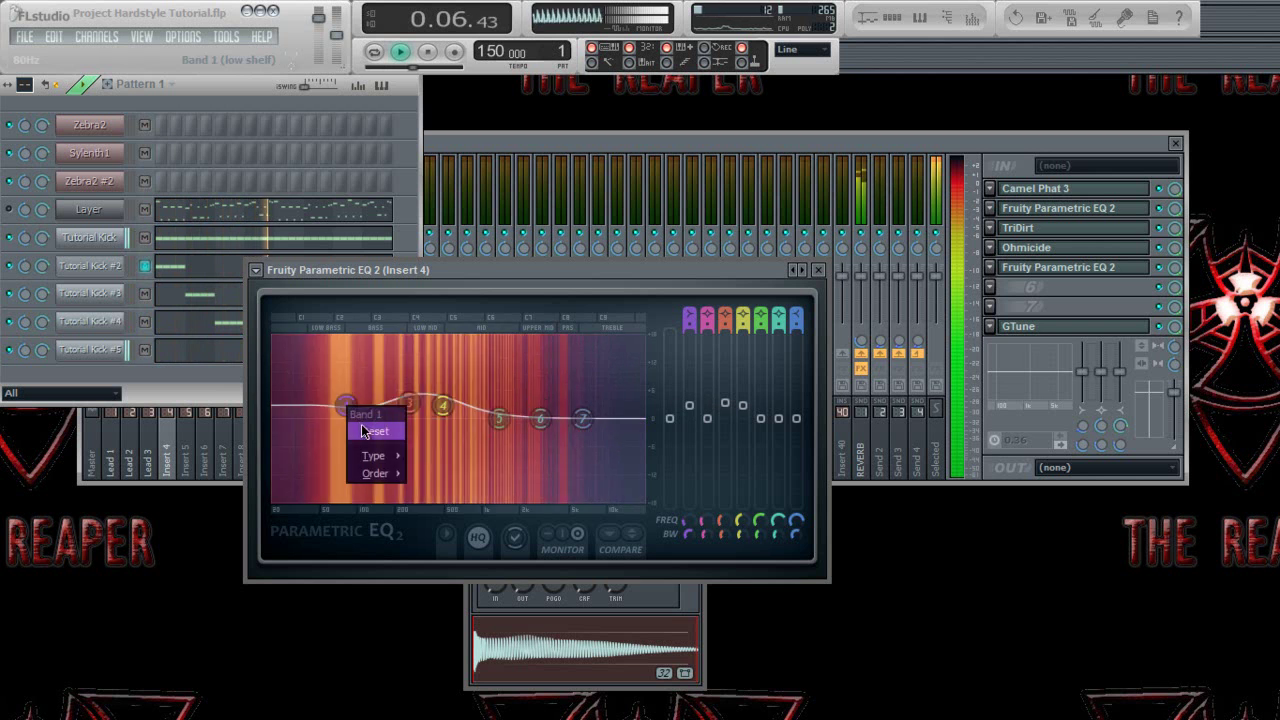
{"action": "left_click", "coordinate": [362, 432]}
Boost EQ band 5 near 2 kHz and restart playback with the Layer channel enabled
{"action": "left_click_drag", "start_coordinate": [498, 418], "coordinate": [528, 400]}
{"action": "key", "text": "space"}
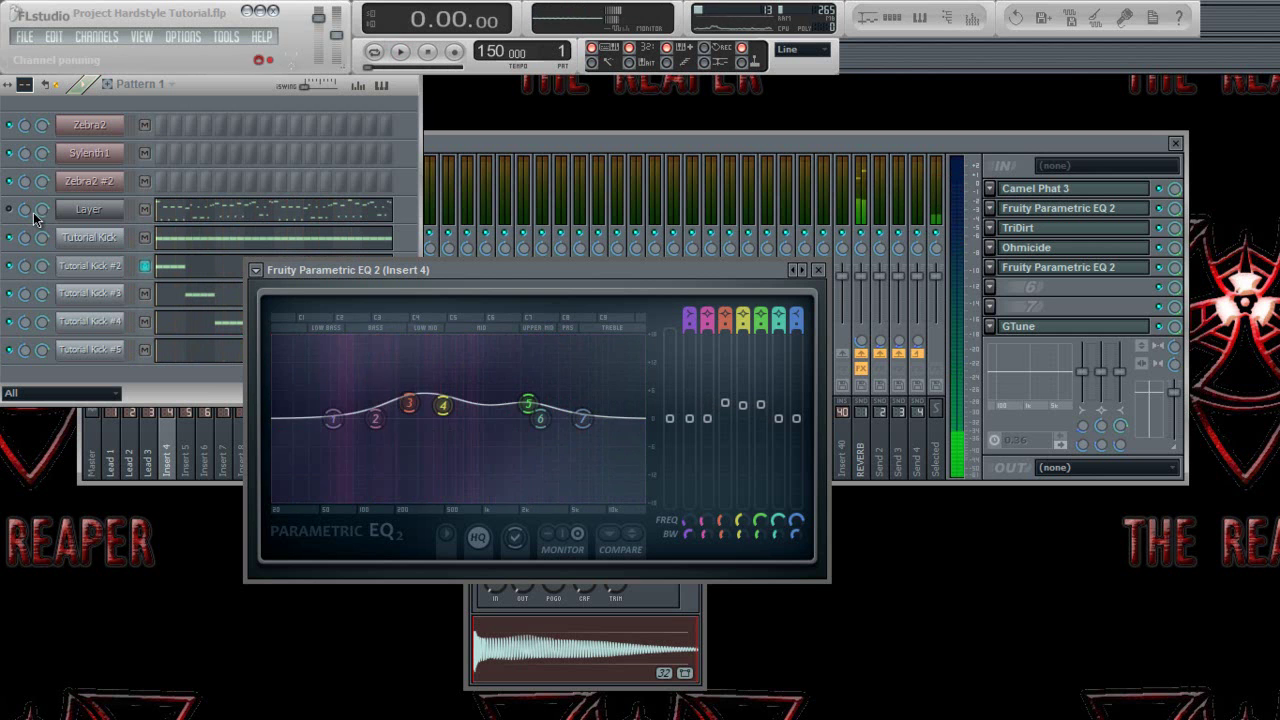
{"action": "key", "text": "space"}
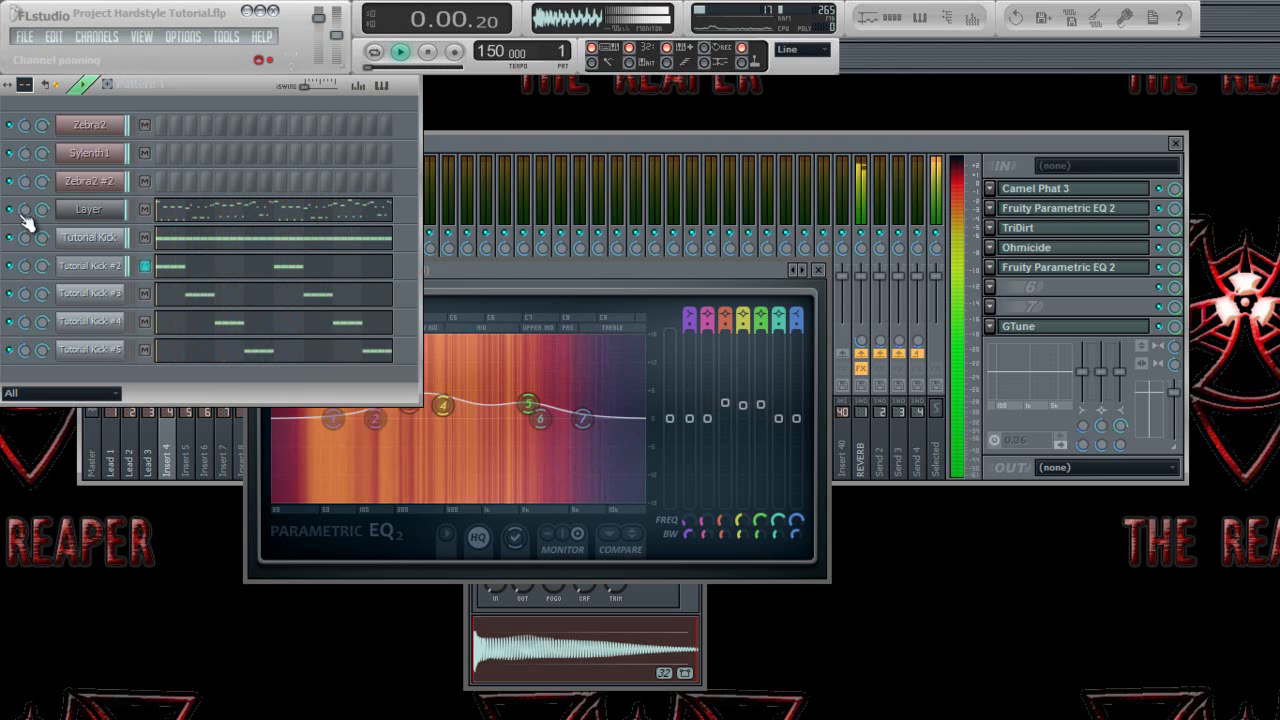
Try a slightly higher volume fader level on mixer track Insert 4, and reset it to its default
{"action": "left_click", "coordinate": [531, 141]}
{"action": "left_click_drag", "start_coordinate": [174, 284], "coordinate": [176, 272]}
{"action": "right_click", "coordinate": [170, 277]}
{"action": "left_click", "coordinate": [181, 285]}
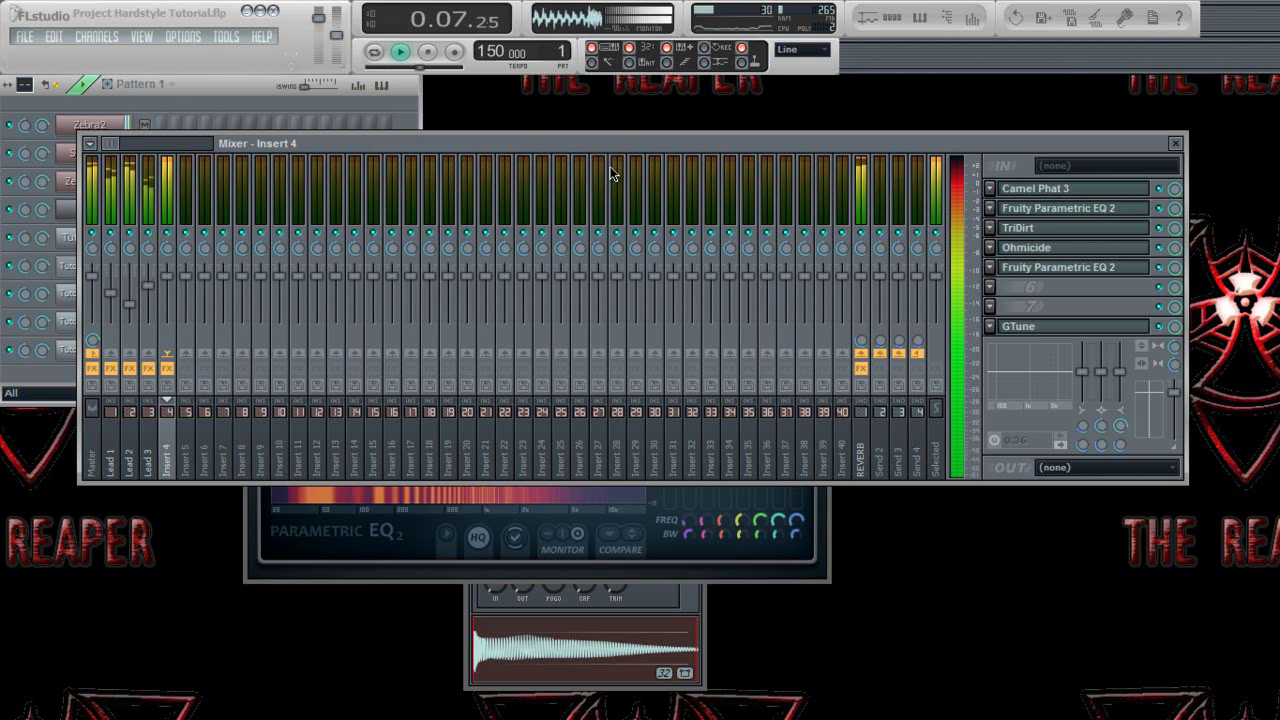
Raise the Insert 4 fader to 112% (2.8 dB) and remove the Fruity Parametric EQ 2 from effect slot 5
{"action": "left_click", "coordinate": [1162, 270]}
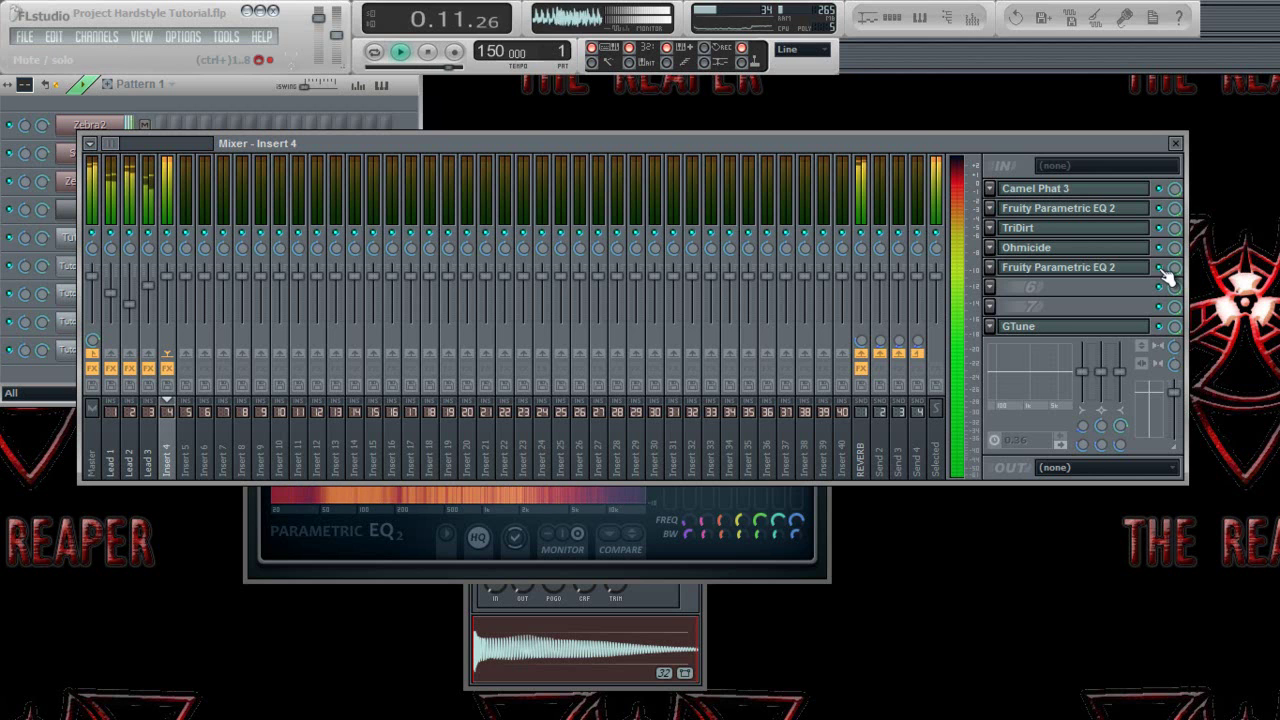
{"action": "left_click_drag", "start_coordinate": [181, 291], "coordinate": [180, 268]}
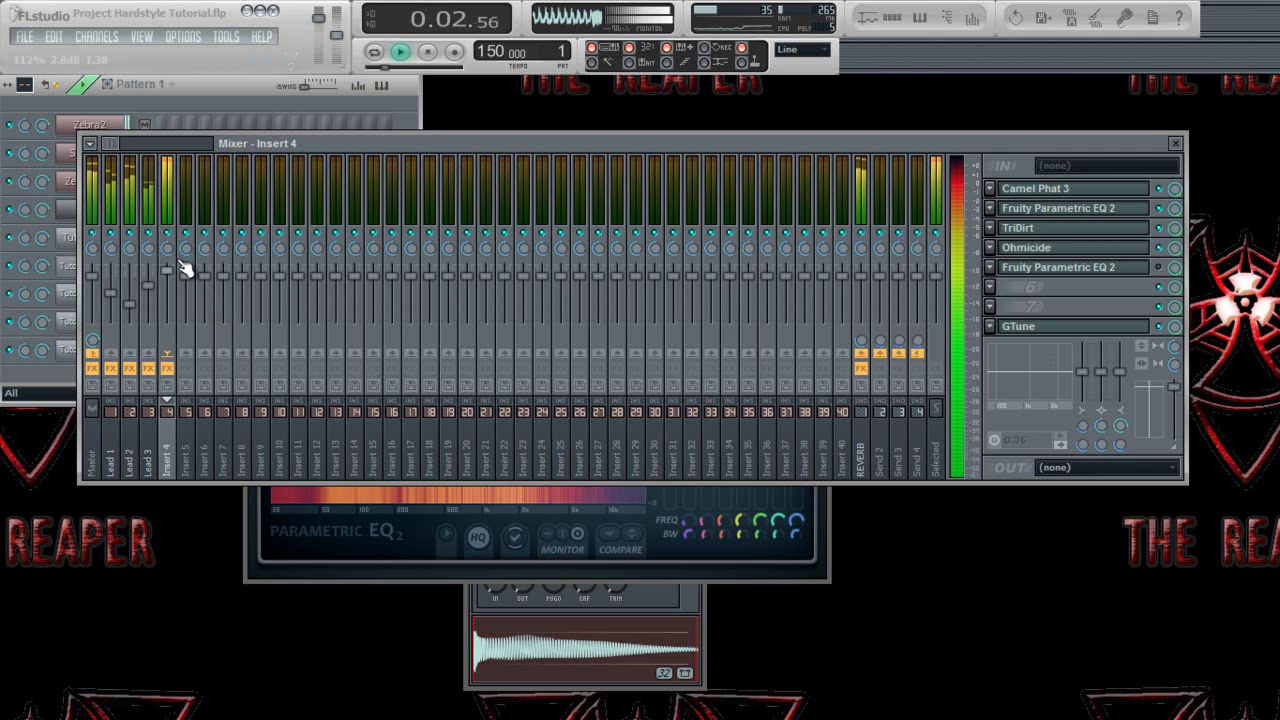
{"action": "left_click", "coordinate": [983, 269]}
{"action": "mouse_move", "coordinate": [1024, 289]}
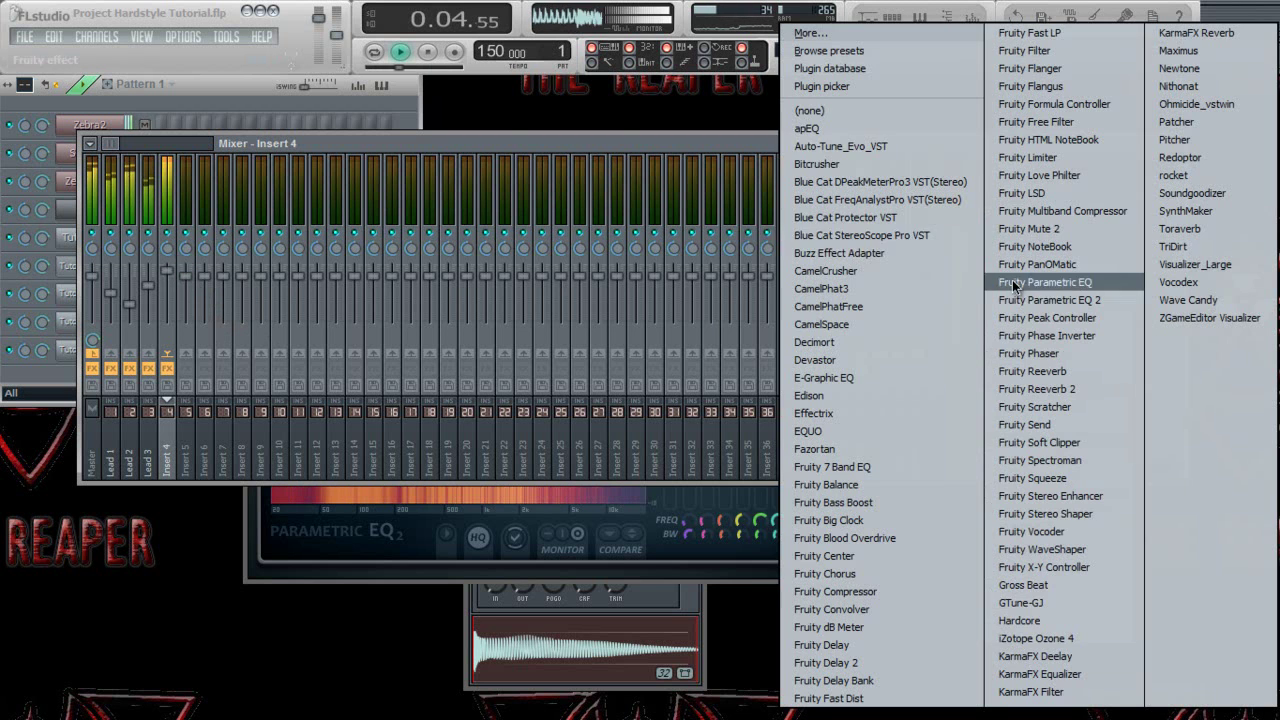
{"action": "left_click", "coordinate": [830, 108]}
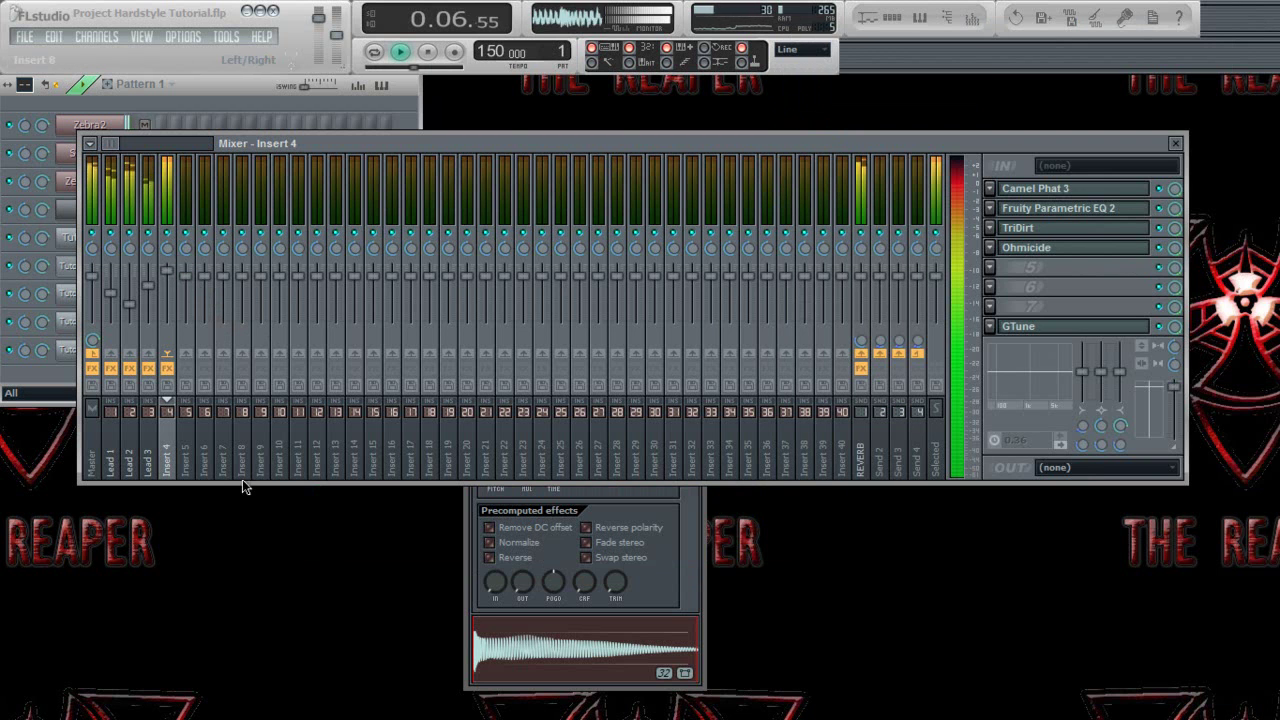
Examine the Fruity Limiter on the Master track during playback, and close it
{"action": "left_click", "coordinate": [100, 440]}
{"action": "left_click", "coordinate": [1042, 330]}
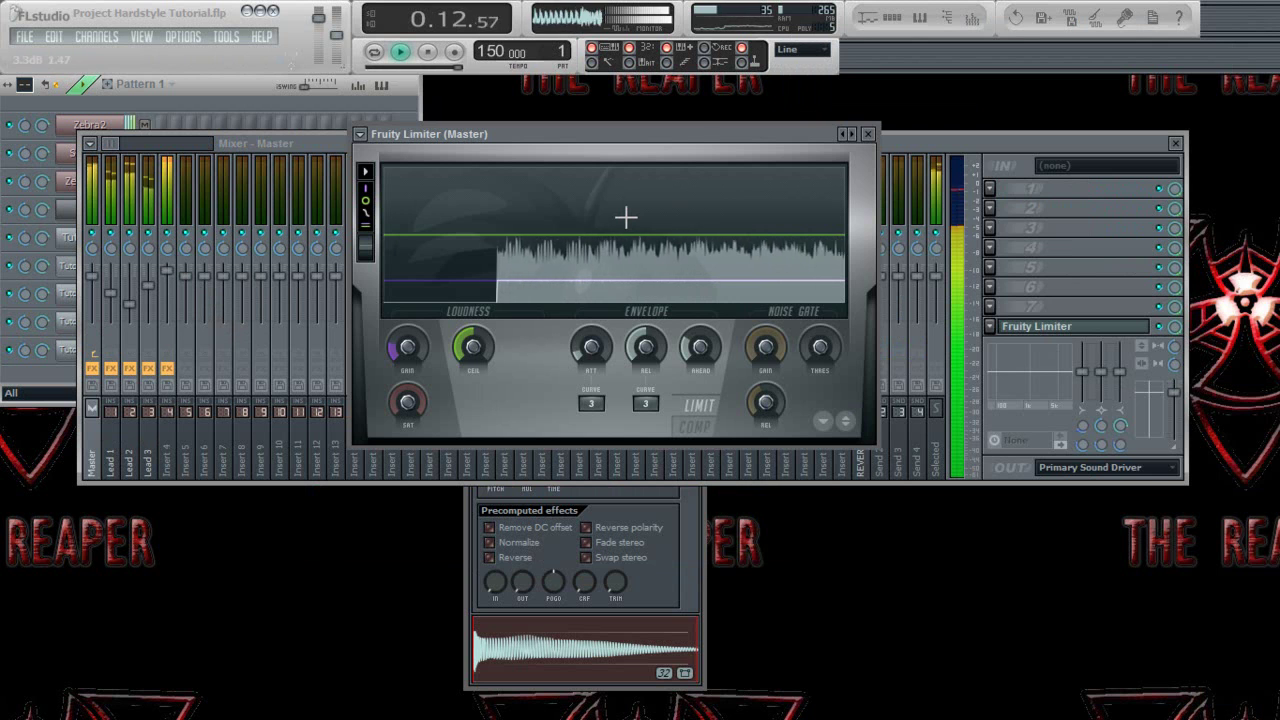
{"action": "left_click", "coordinate": [626, 215]}
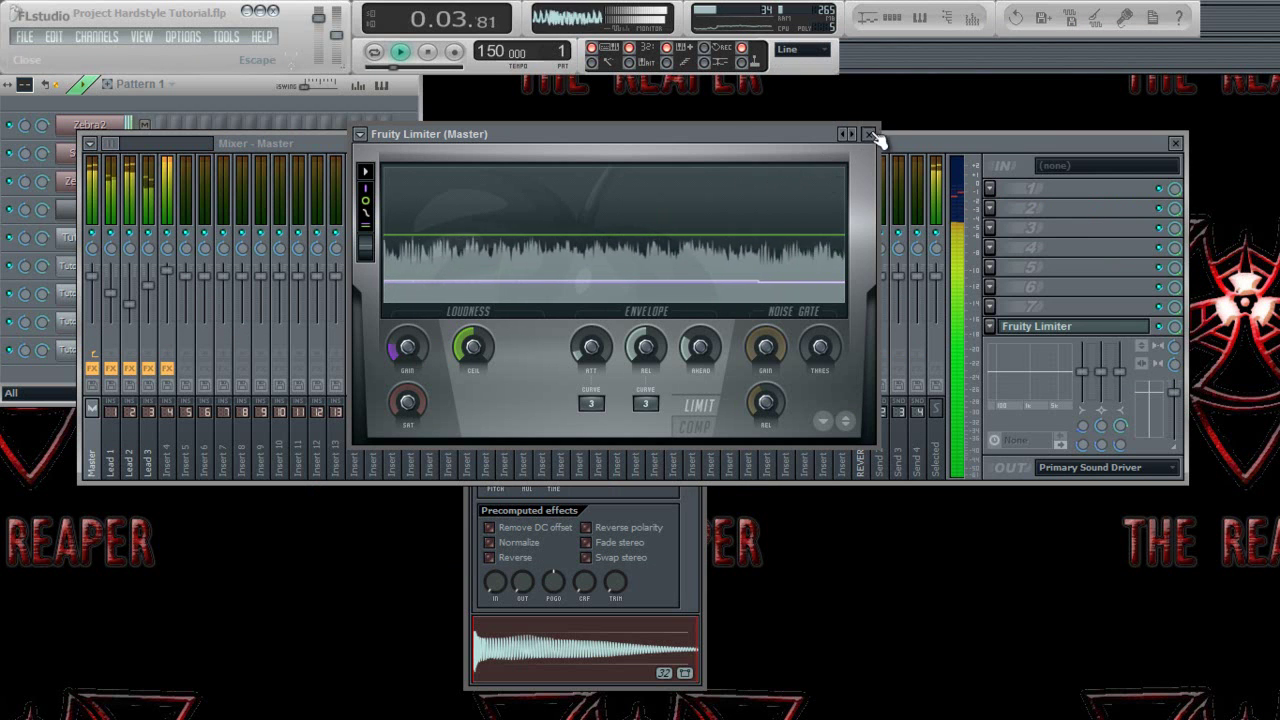
{"action": "left_click", "coordinate": [867, 133]}
Fine-tune the Insert 4 fader and set TriDirt's band gain to 8.8 dB while auditioning the kick
{"action": "left_click", "coordinate": [170, 273]}
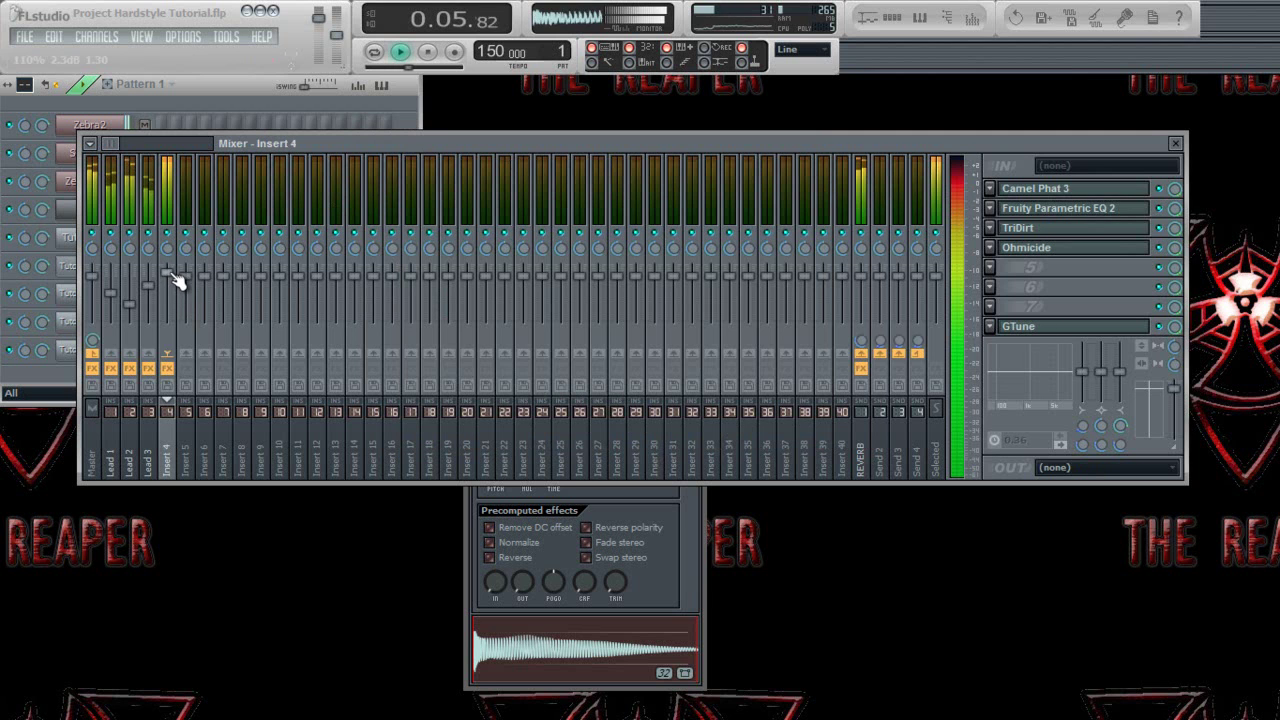
{"action": "left_click", "coordinate": [1130, 229]}
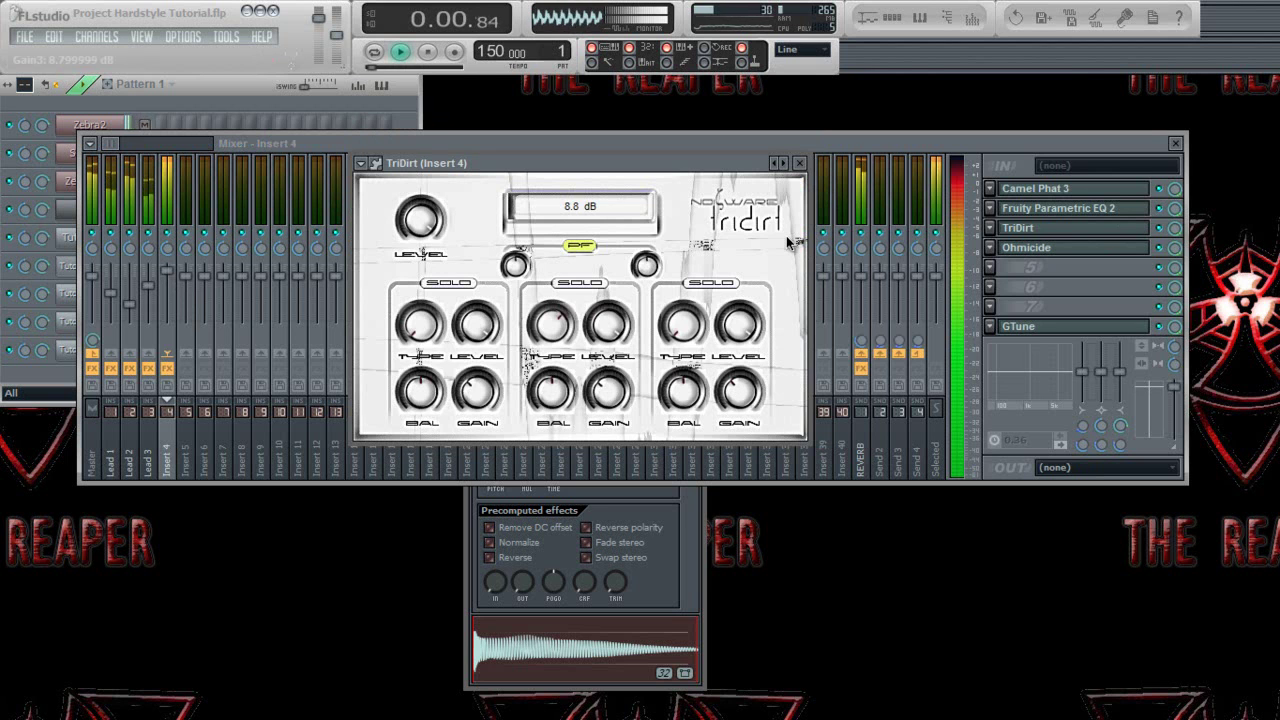
{"action": "key", "text": "space"}
{"action": "left_click_drag", "start_coordinate": [505, 162], "coordinate": [457, 135]}
{"action": "key", "text": "space"}
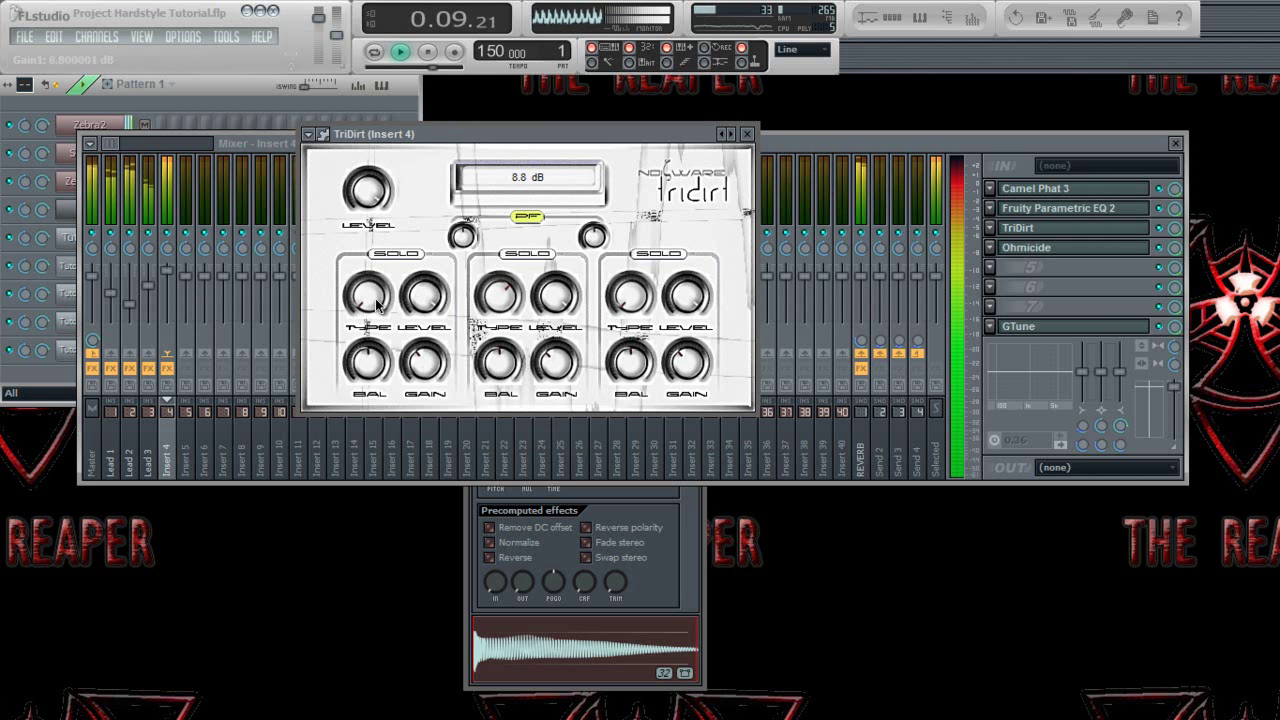
{"action": "left_click", "coordinate": [746, 133]}
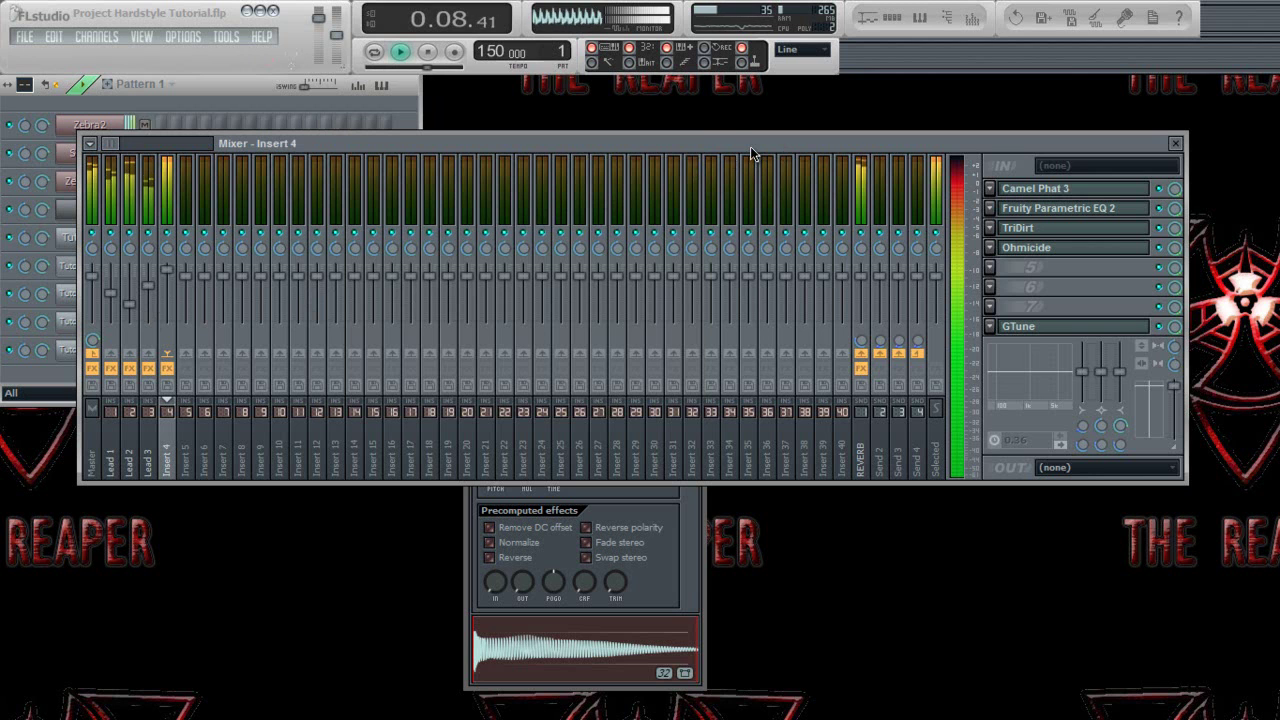
Uncover the GTune tuner on Insert 4, closing the channel settings, and check the kick's pitch during playback
{"action": "key", "text": "space"}
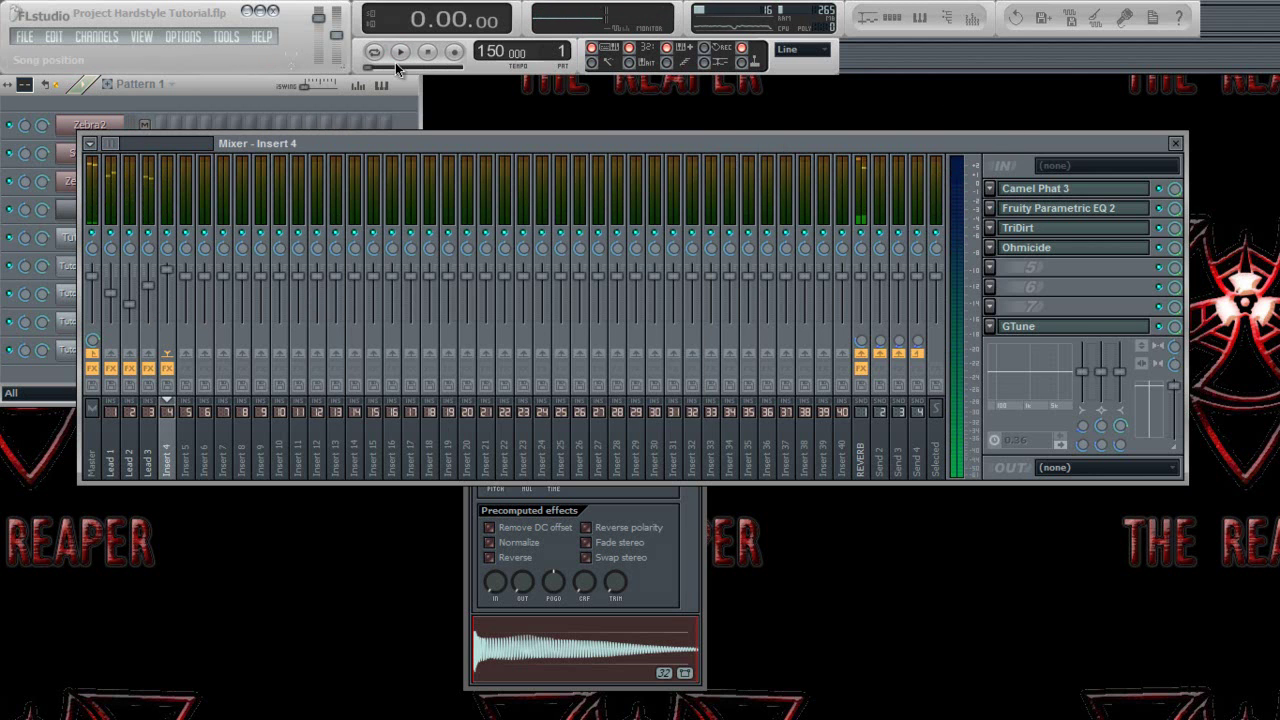
{"action": "left_click", "coordinate": [249, 101]}
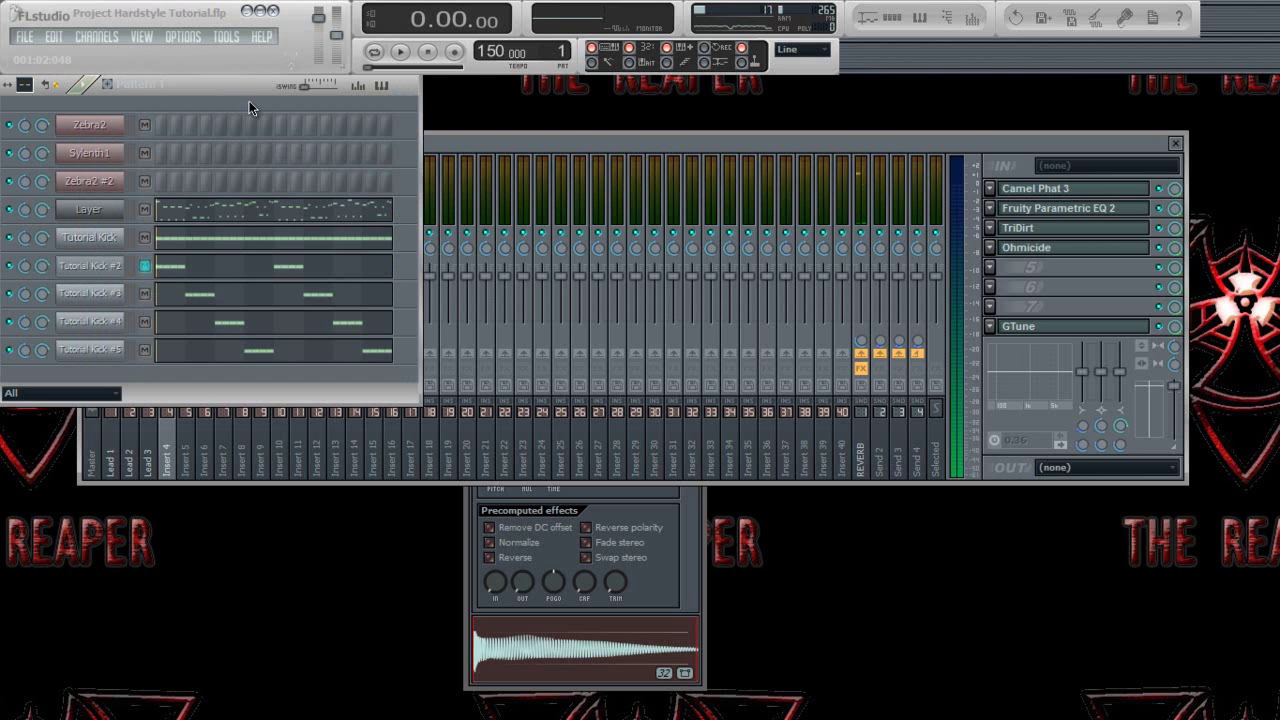
{"action": "left_click_drag", "start_coordinate": [520, 158], "coordinate": [592, 233]}
{"action": "left_click", "coordinate": [598, 186]}
{"action": "left_click", "coordinate": [694, 187]}
{"action": "left_click", "coordinate": [704, 168]}
{"action": "key", "text": "space"}
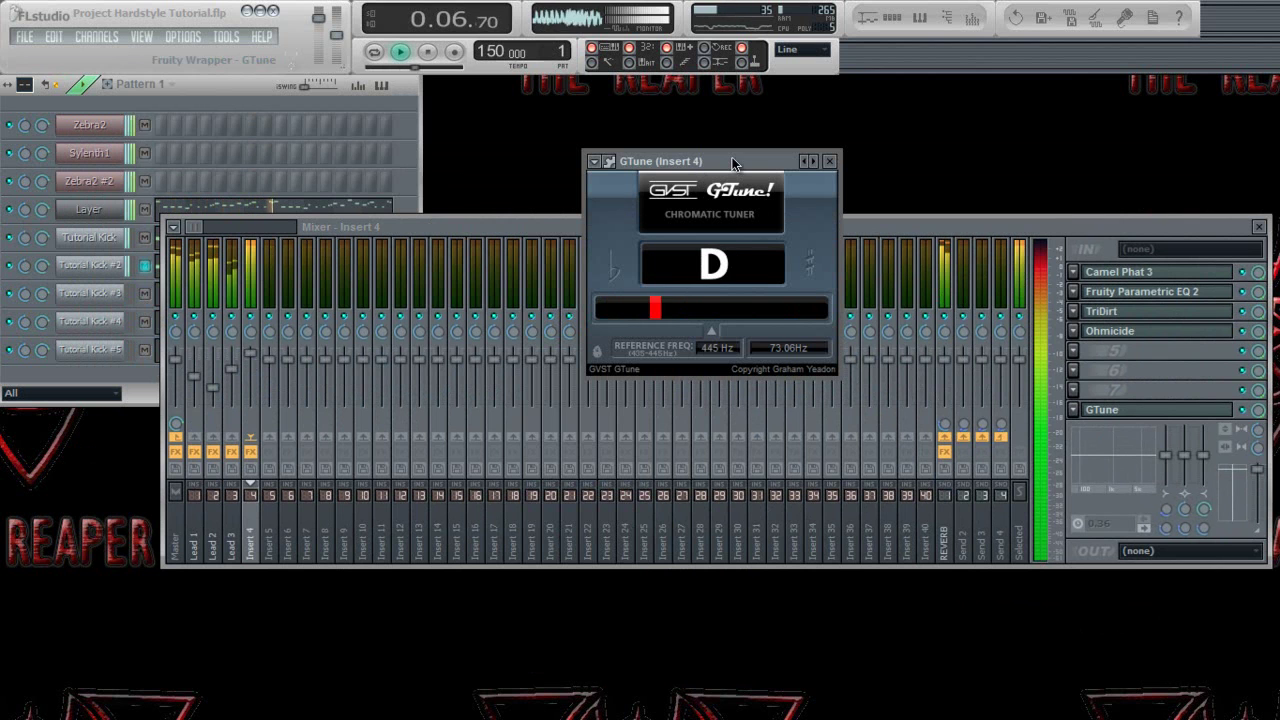
Fine-tune the Lead 2 mixer fader against the kick during playback, and stop playback
{"action": "left_click", "coordinate": [42, 245]}
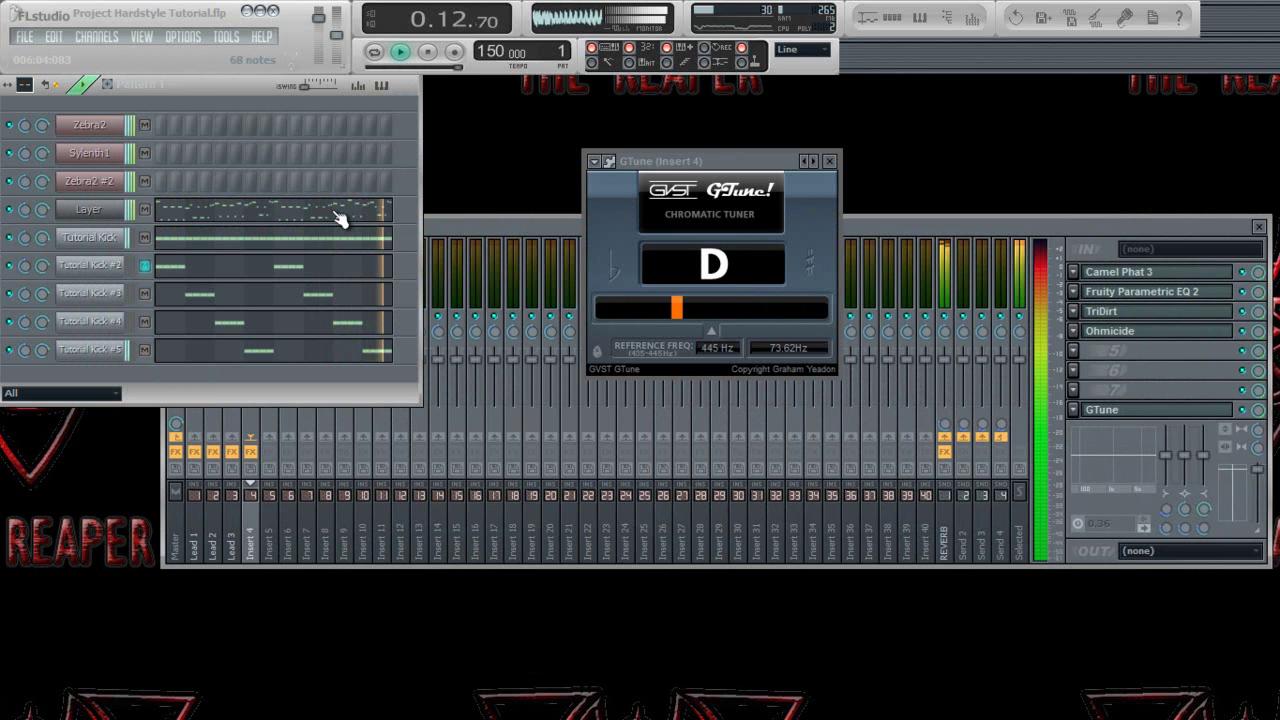
{"action": "left_click", "coordinate": [438, 229]}
{"action": "left_click", "coordinate": [220, 384]}
{"action": "left_click_drag", "start_coordinate": [224, 389], "coordinate": [231, 397]}
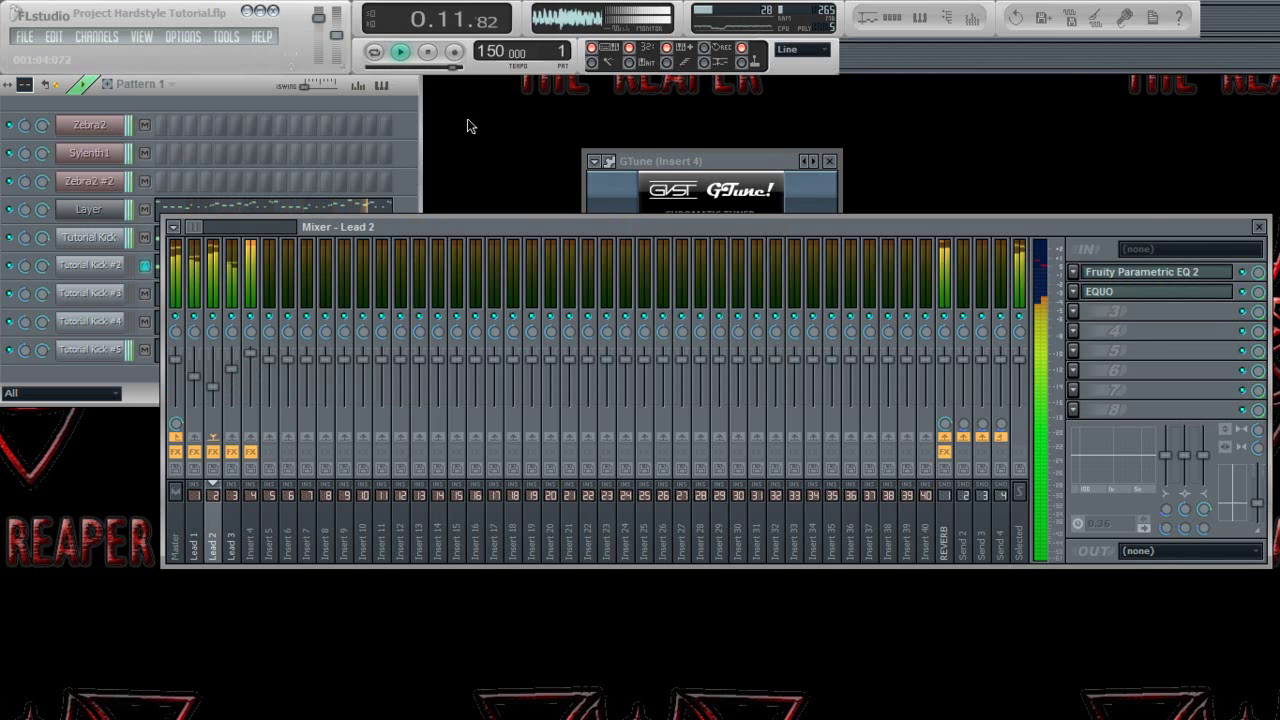
{"action": "key", "text": "space"}
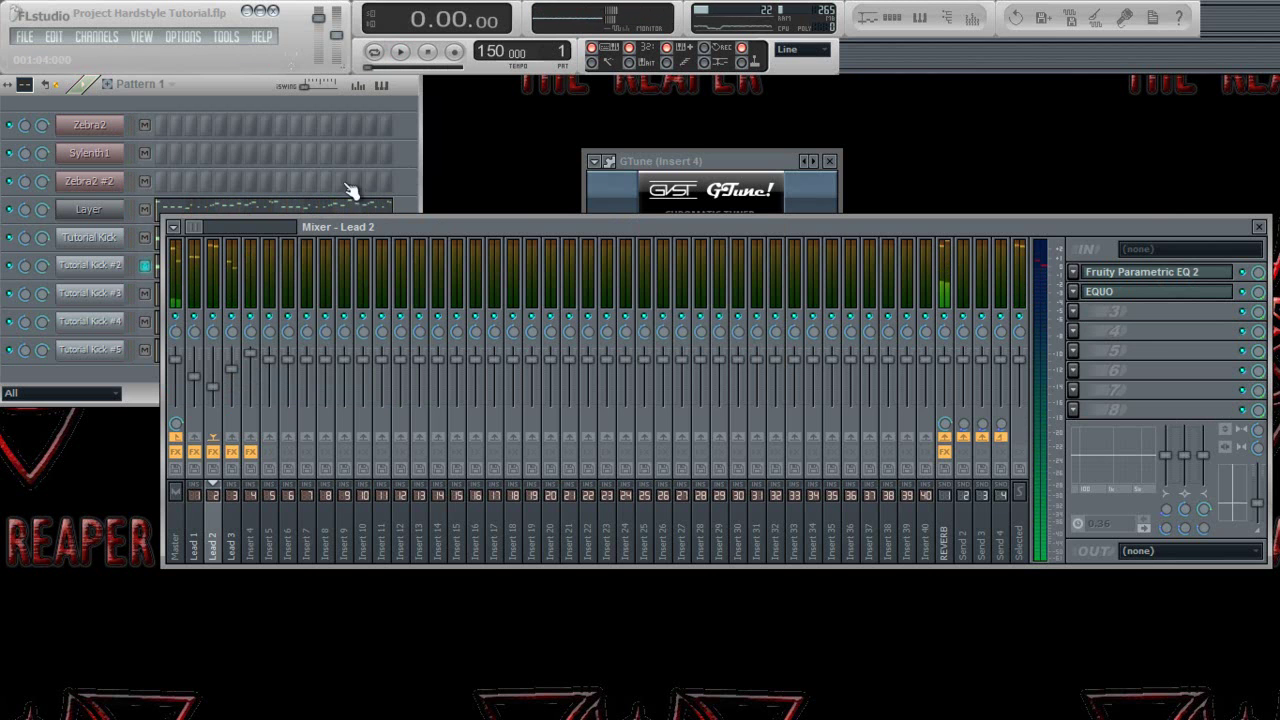
Mute the Layer channel and set the volume envelope attack of Tutorial Kick #2 to 14%, auditioning the result
{"action": "left_click", "coordinate": [100, 266]}
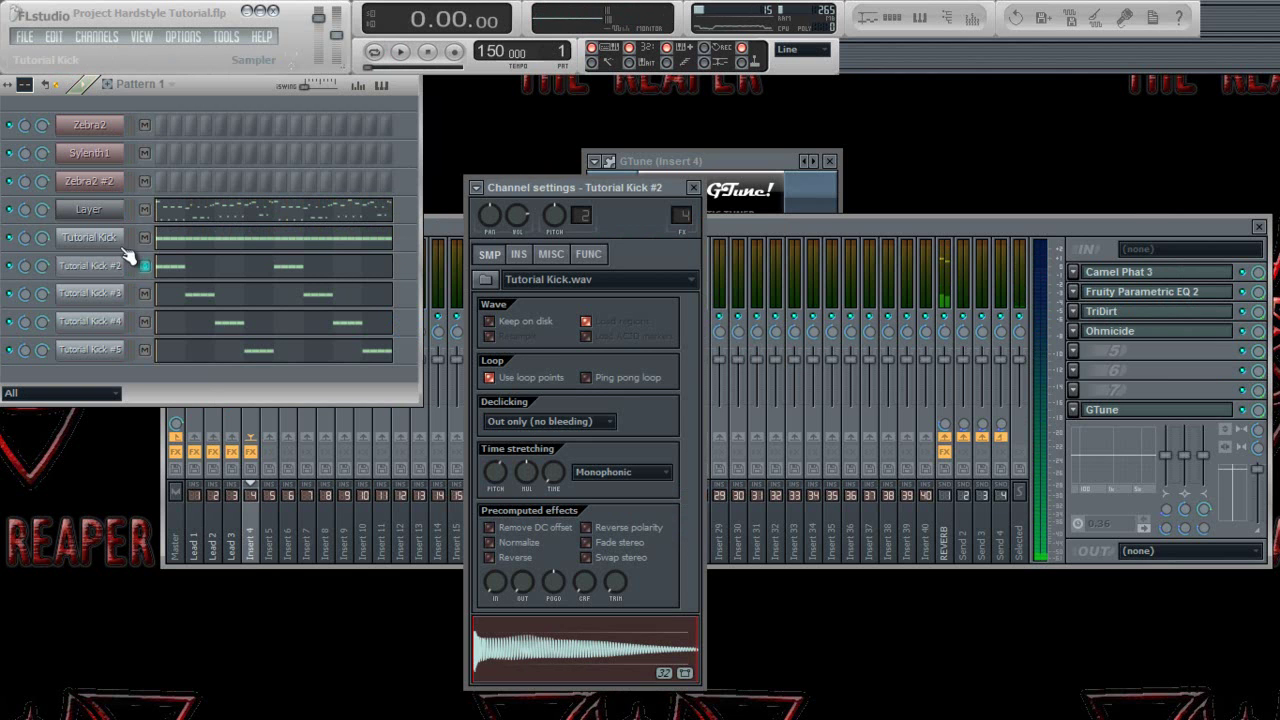
{"action": "key", "text": "space"}
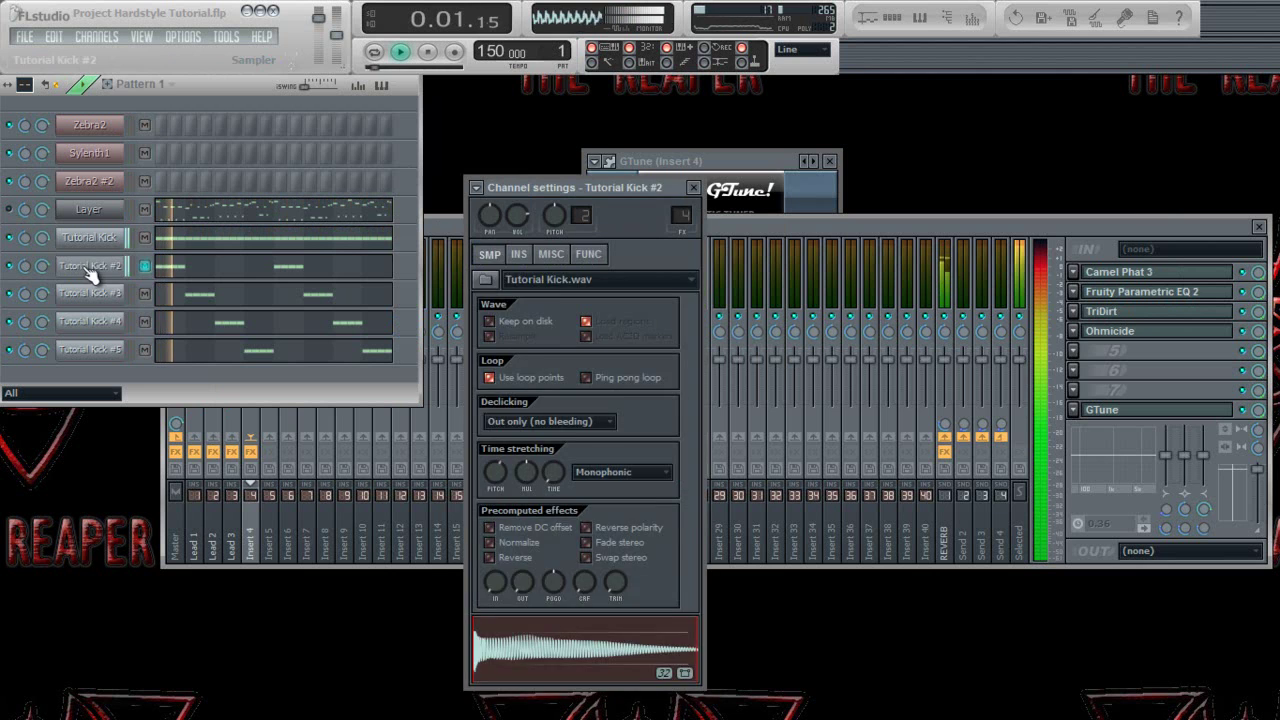
{"action": "left_click", "coordinate": [520, 254]}
{"action": "key", "text": "space"}
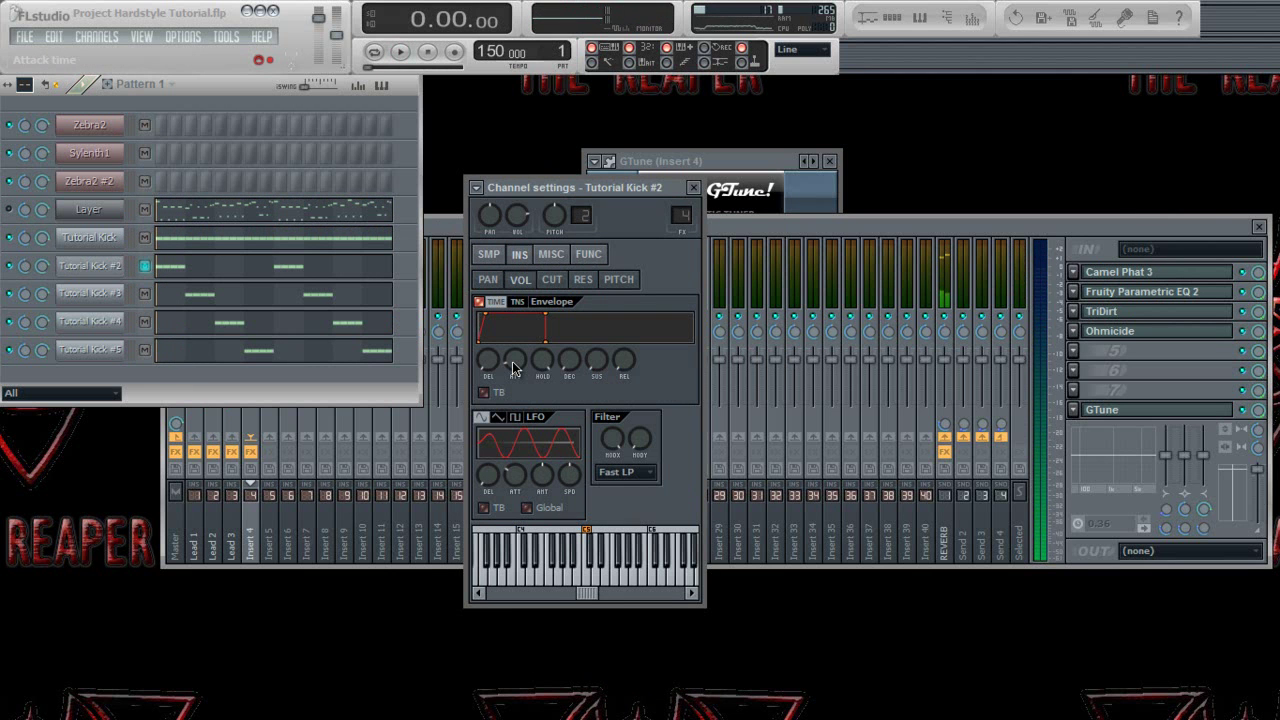
{"action": "key", "text": "space"}
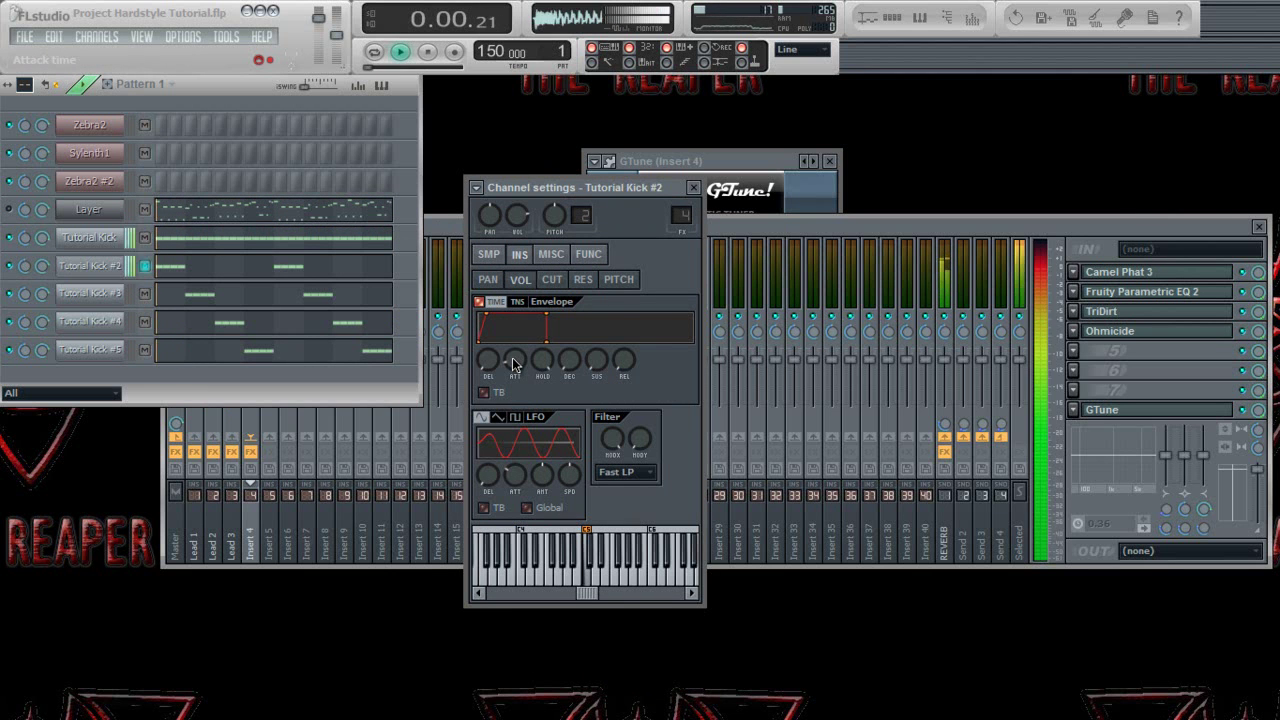
{"action": "key", "text": "space"}
Copy the volume envelope attack value of Tutorial Kick #2 and paste it into Tutorial Kick #3
{"action": "right_click", "coordinate": [513, 363]}
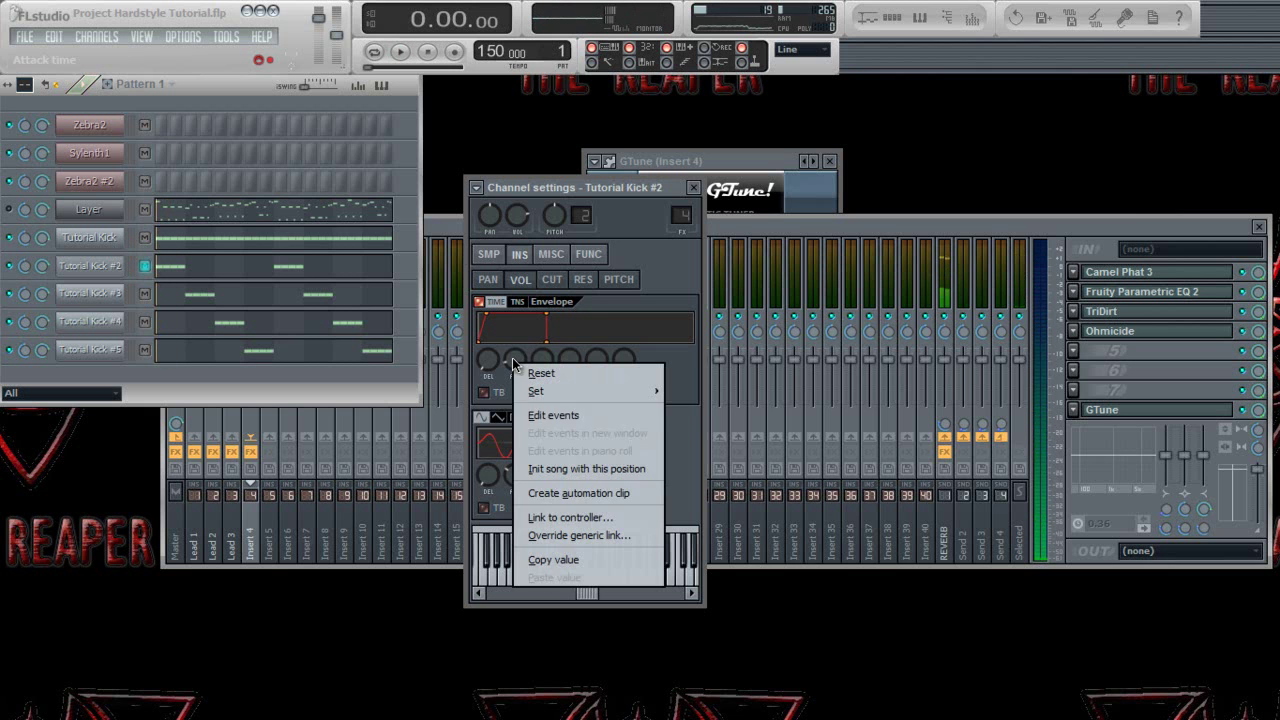
{"action": "left_click", "coordinate": [569, 561]}
{"action": "left_click", "coordinate": [101, 292]}
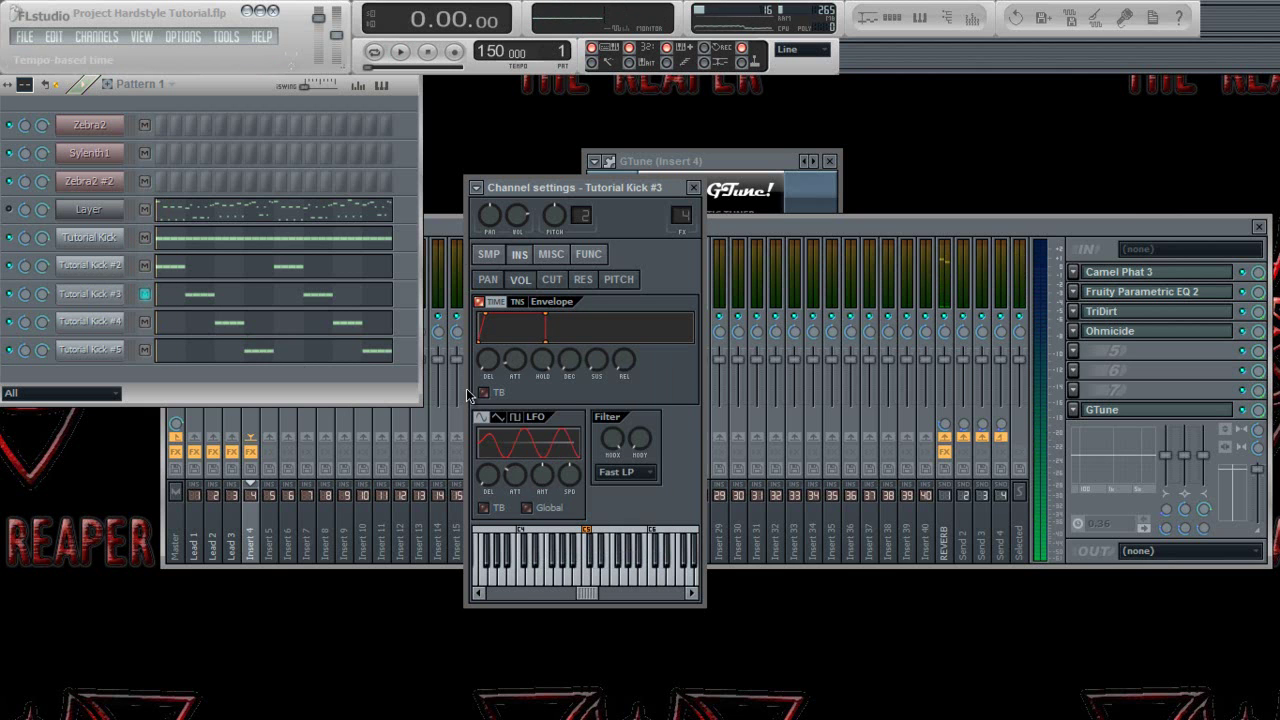
{"action": "right_click", "coordinate": [538, 368]}
{"action": "left_click", "coordinate": [574, 575]}
Paste the copied 14% attack value into Tutorial Kick #4 and Tutorial Kick #5, and audition the kicks
{"action": "left_click", "coordinate": [88, 322]}
{"action": "right_click", "coordinate": [517, 377]}
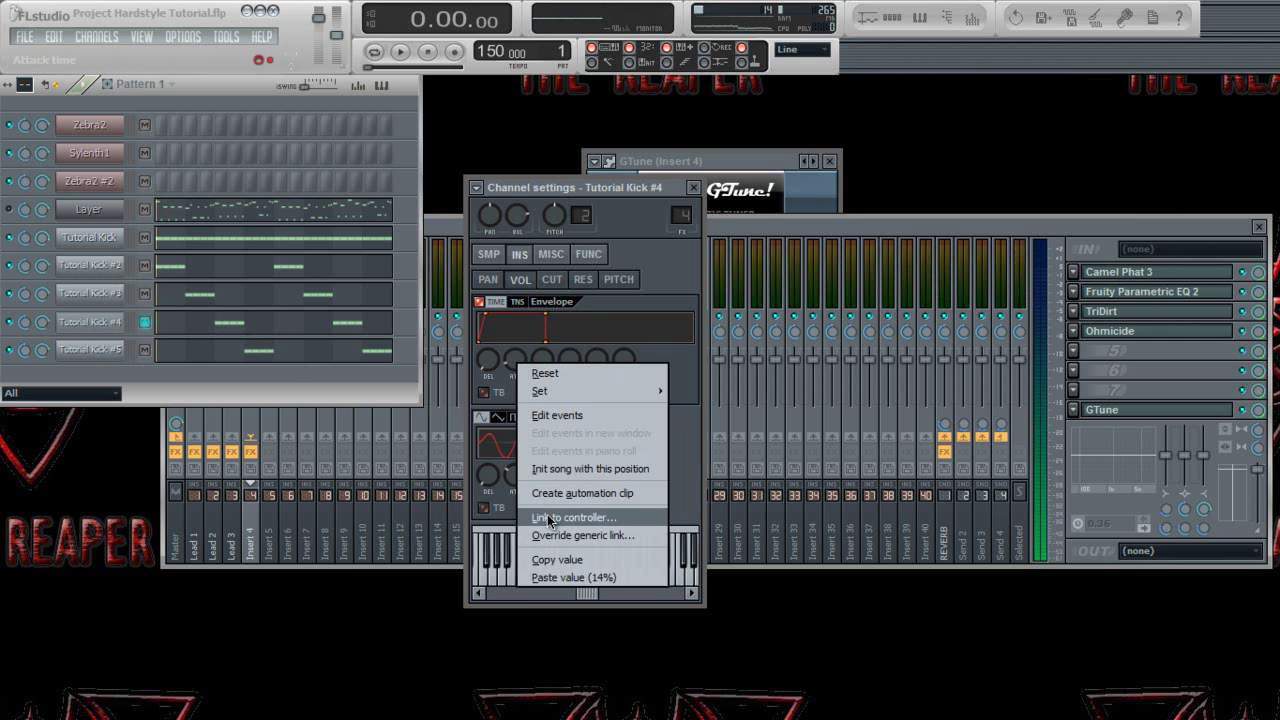
{"action": "left_click", "coordinate": [572, 574]}
{"action": "left_click", "coordinate": [105, 355]}
{"action": "key", "text": "space"}
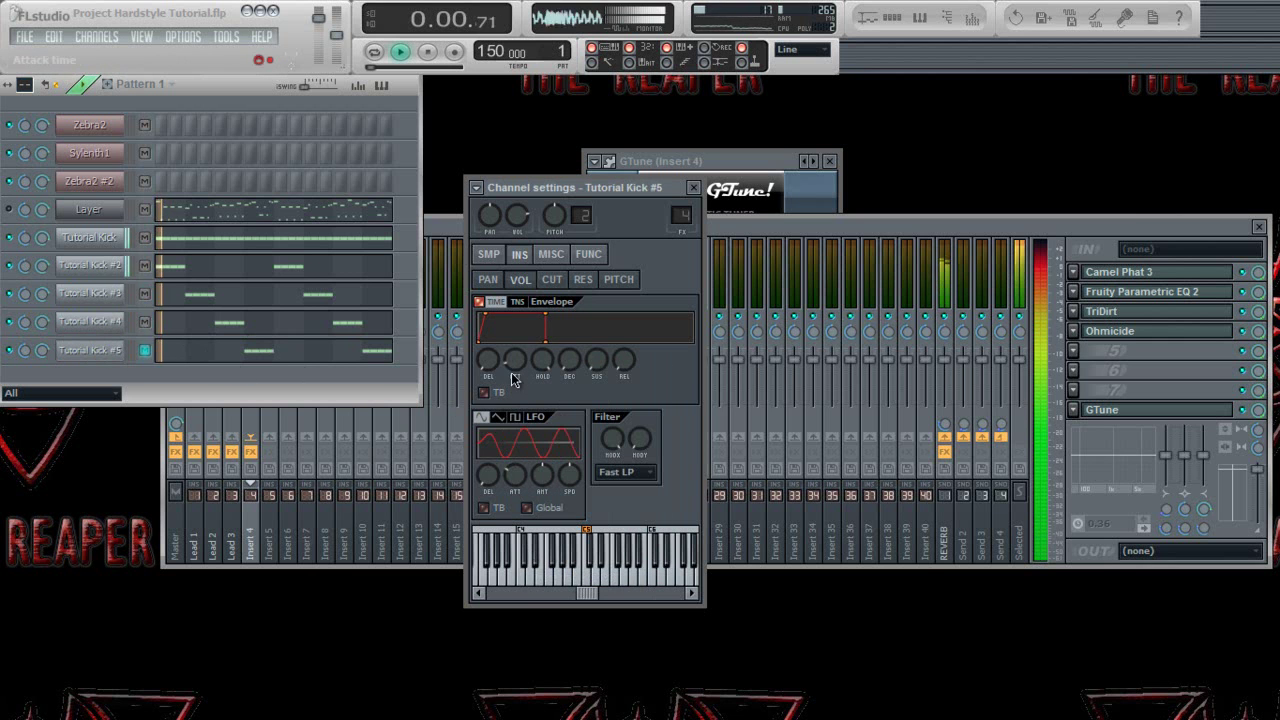
{"action": "right_click", "coordinate": [514, 362]}
{"action": "left_click", "coordinate": [569, 576]}
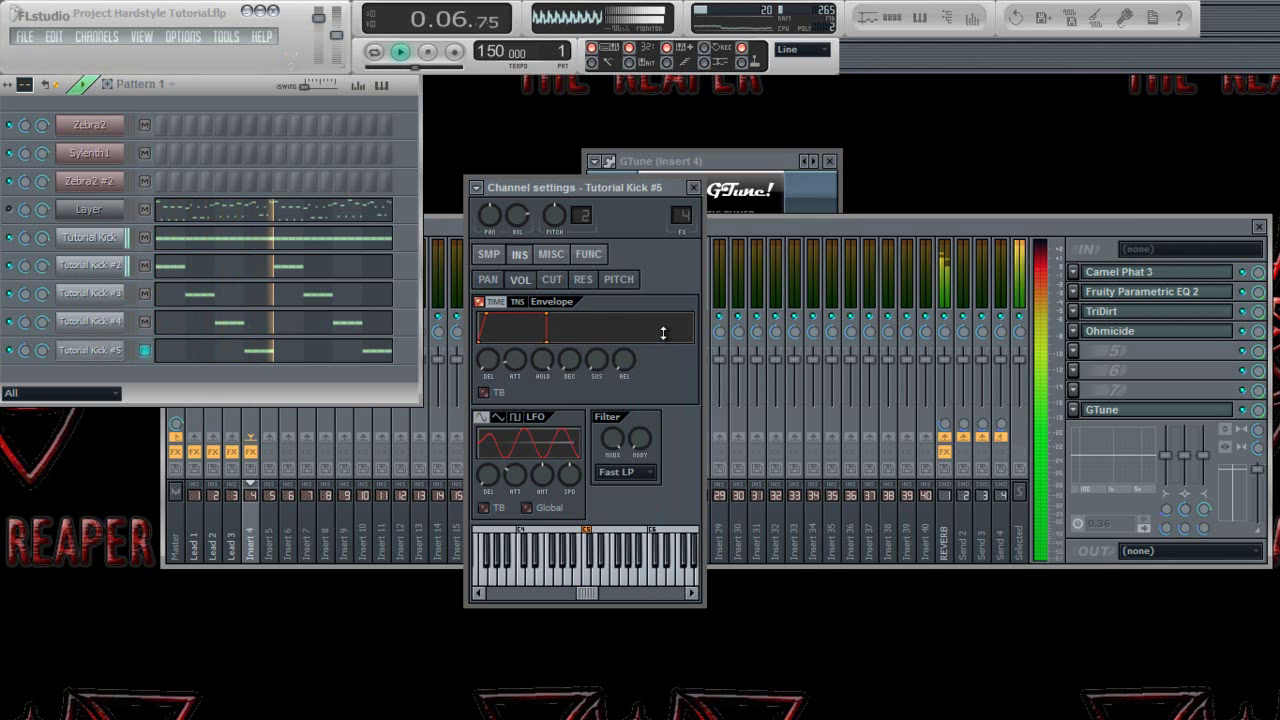
{"action": "key", "text": "space"}
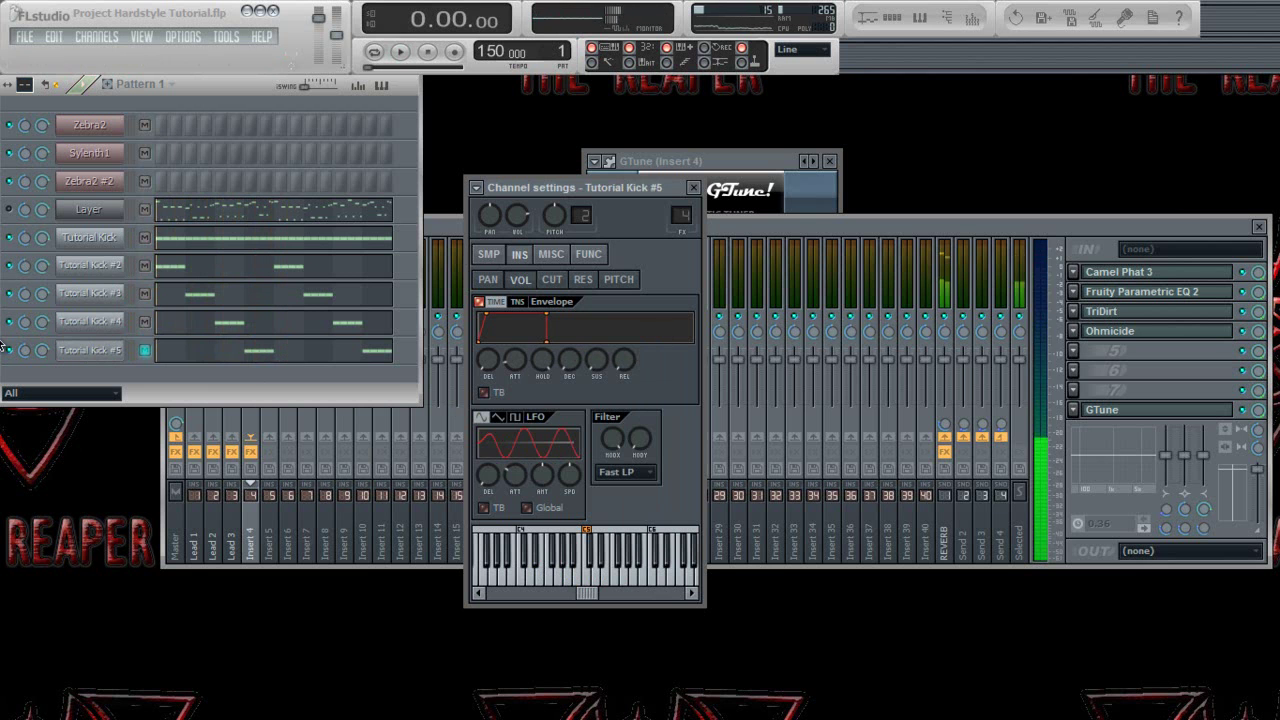
Re-enable the Layer channel, close the Tutorial Kick #5 settings, and play back the full pattern
{"action": "left_click", "coordinate": [9, 209]}
{"action": "key", "text": "space"}
{"action": "left_click", "coordinate": [693, 187]}
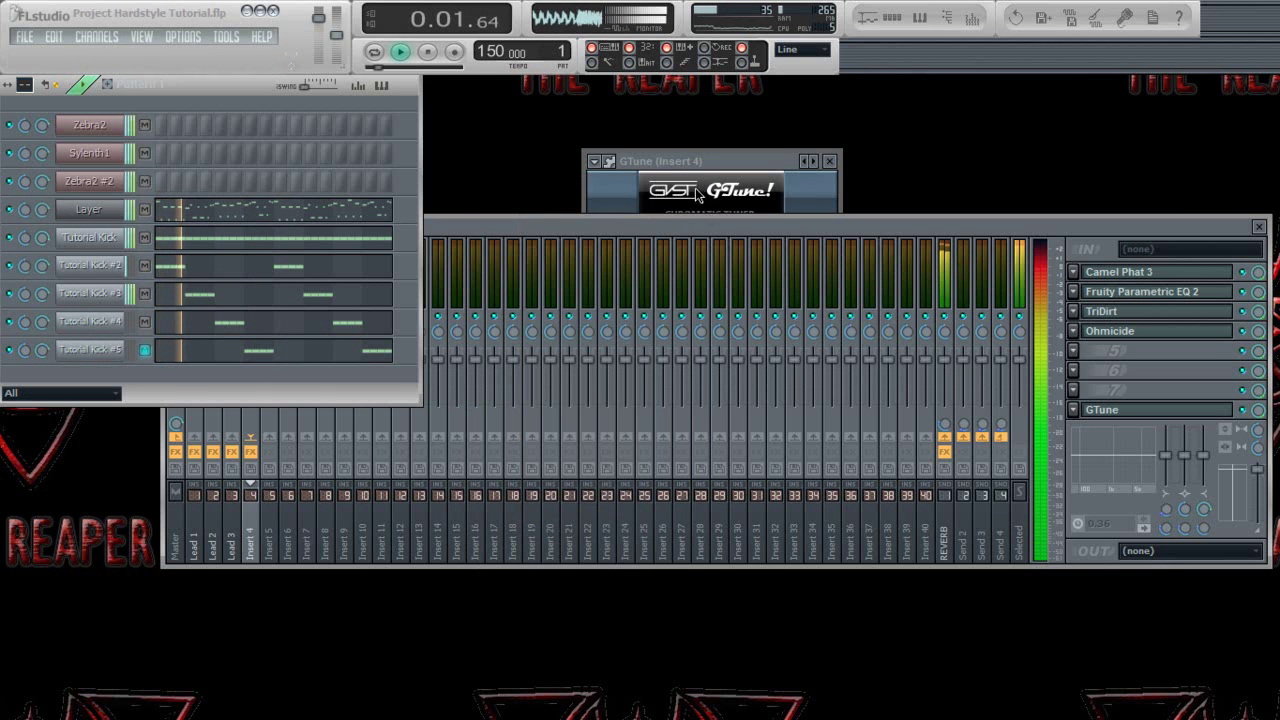
{"action": "left_click", "coordinate": [707, 224]}
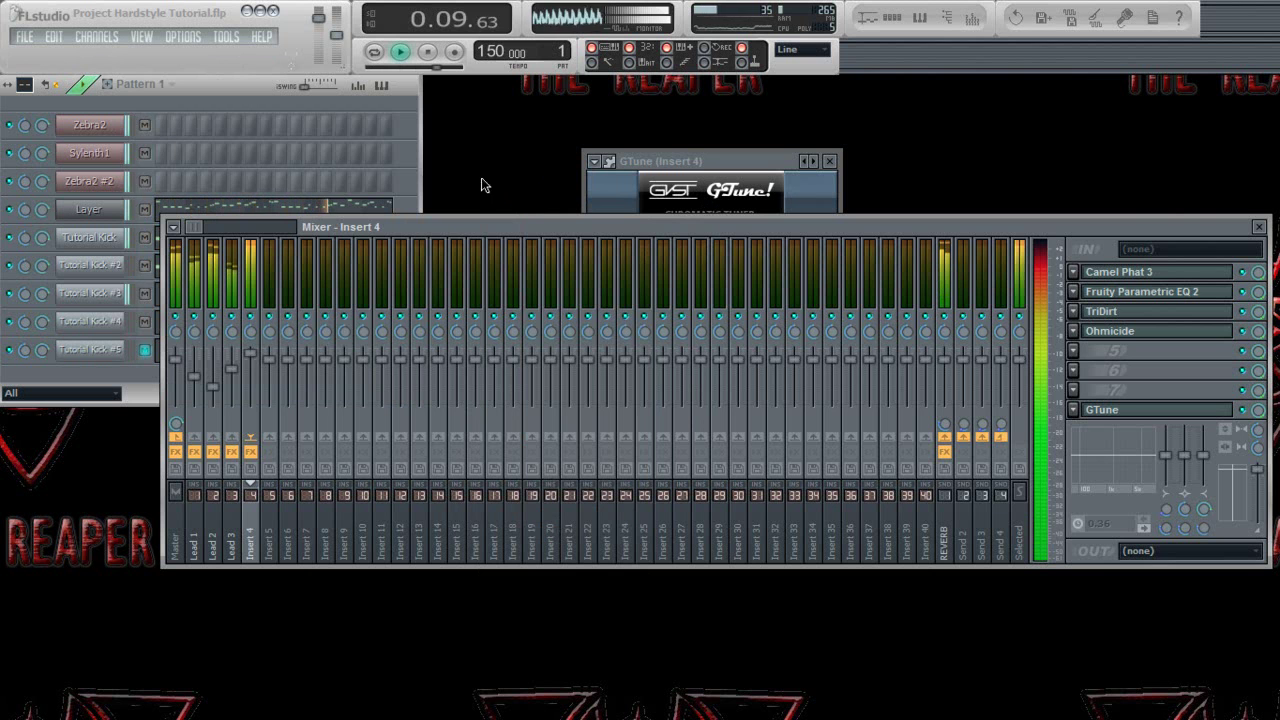
{"action": "left_click_drag", "start_coordinate": [435, 226], "coordinate": [302, 245]}
{"action": "key", "text": "space"}
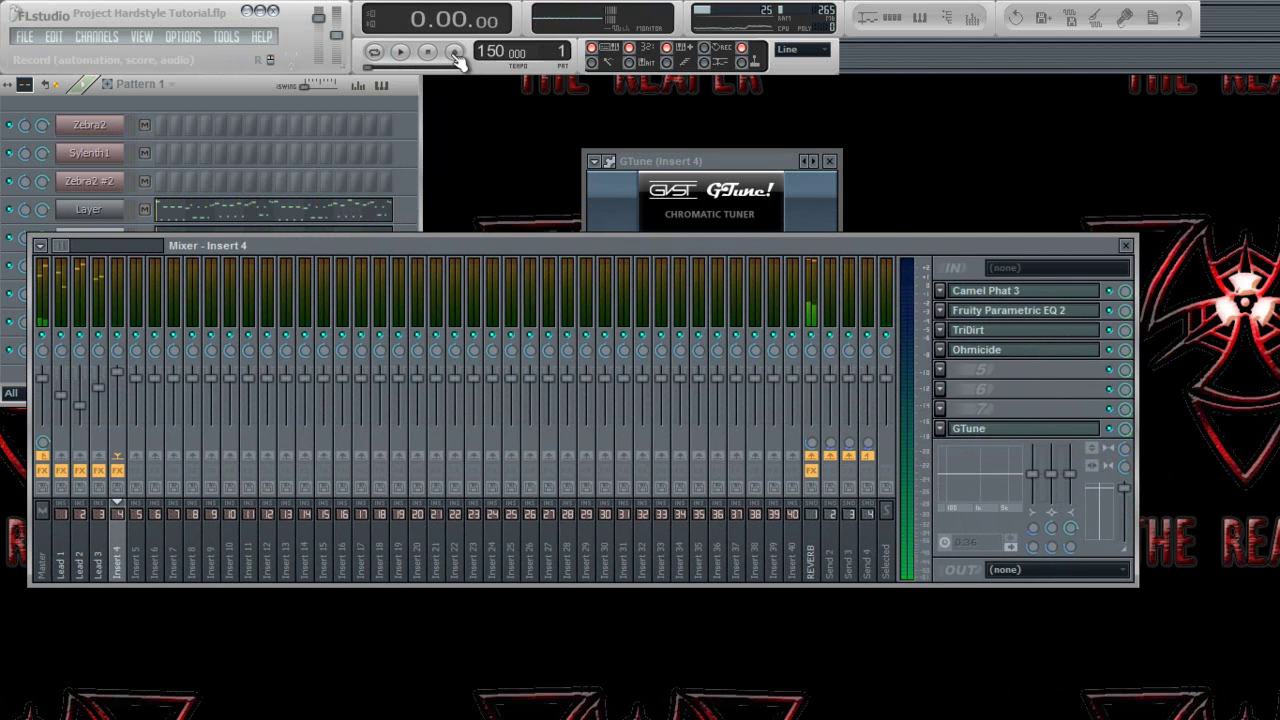
Switch to Notepad and replace the existing note with a message starting "Thanks for"
{"action": "key", "text": "alt+Tab"}
{"action": "key", "text": "ctrl+a"}
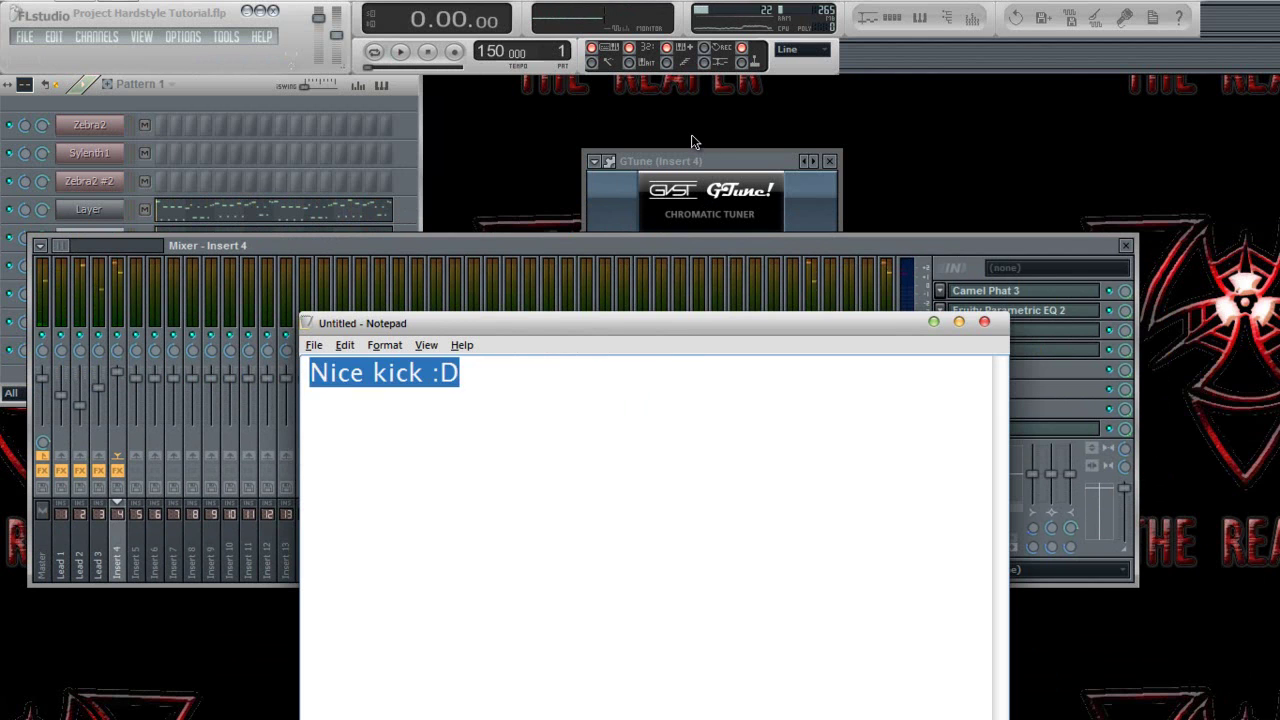
{"action": "type", "text": "Thanks for"}
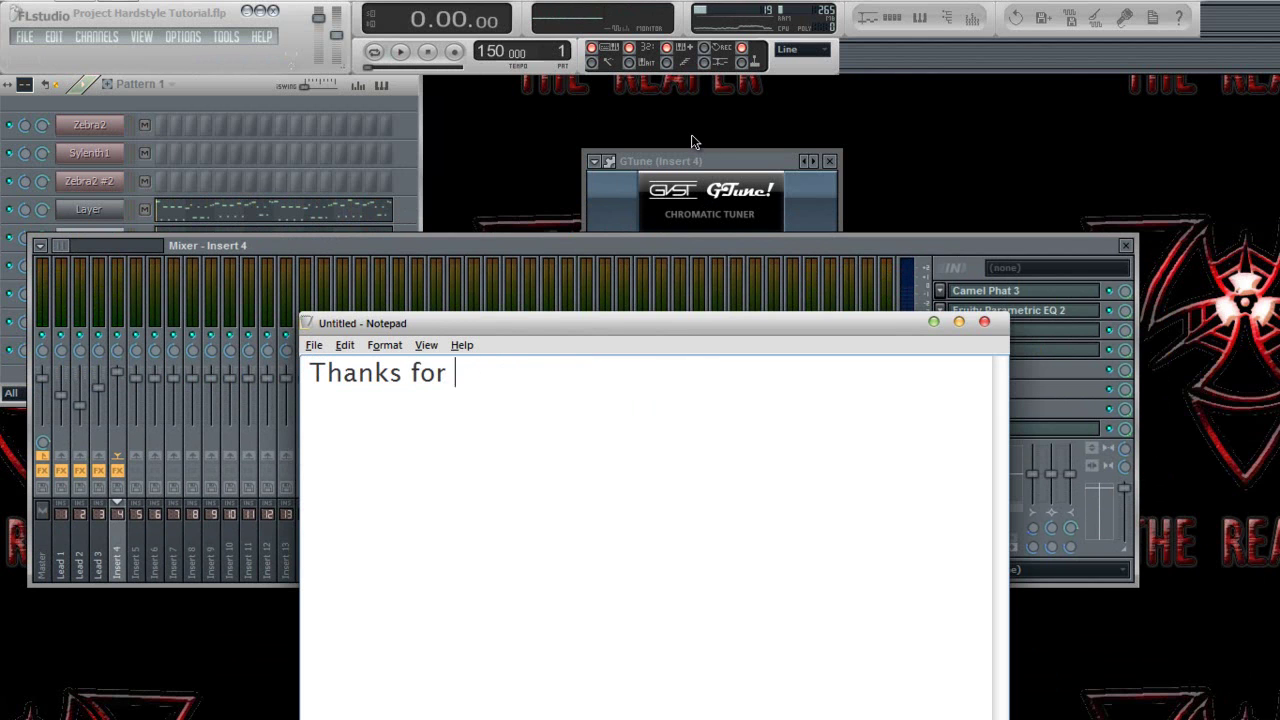